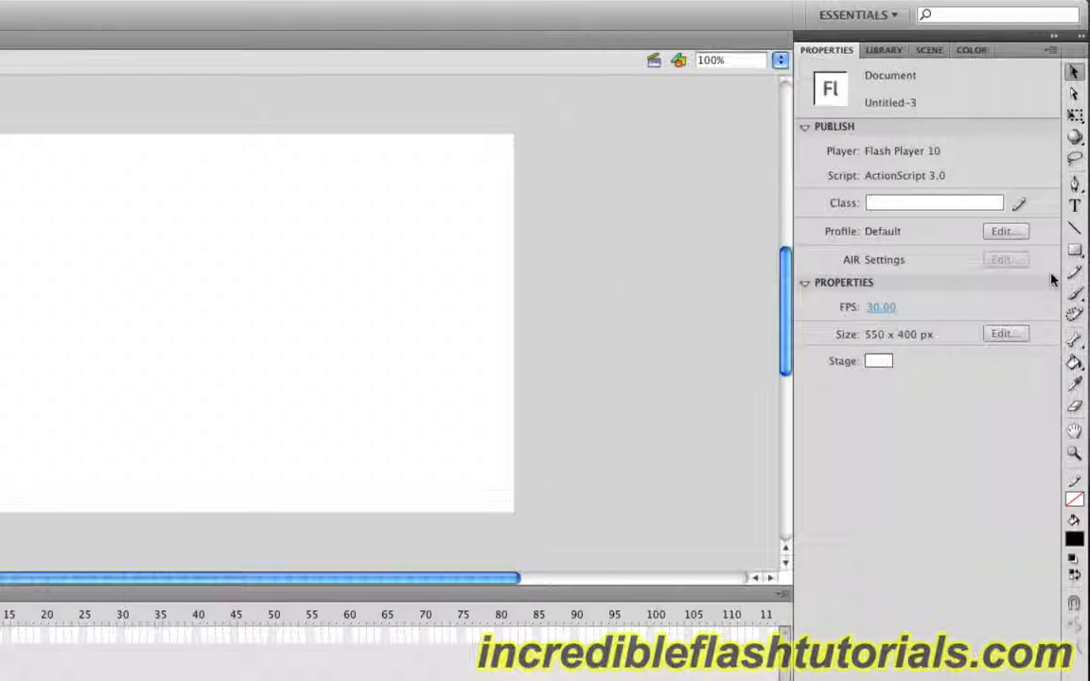
Set up the Rectangle tool with a black stroke and a green fill.
left_click(1079, 251)
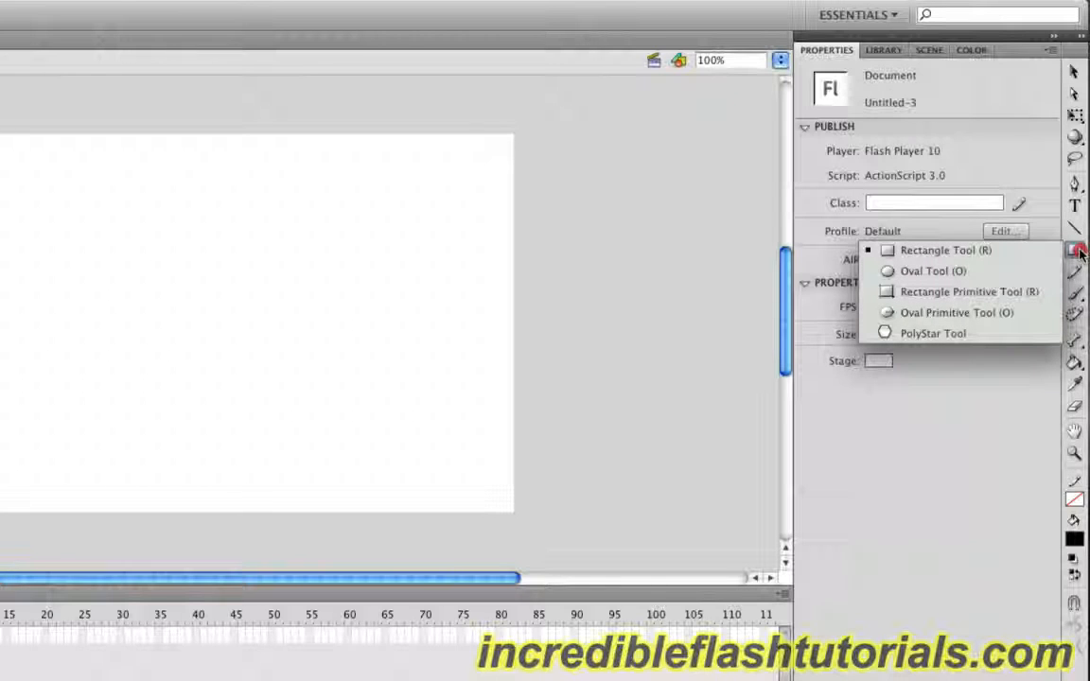
left_click(949, 253)
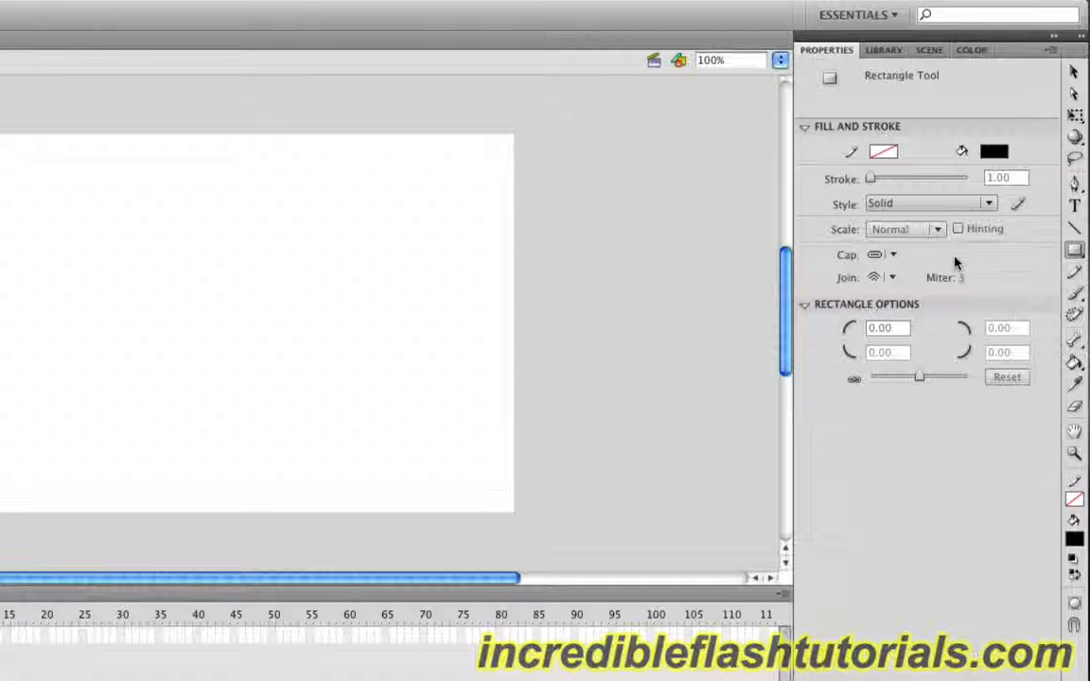
left_click(883, 154)
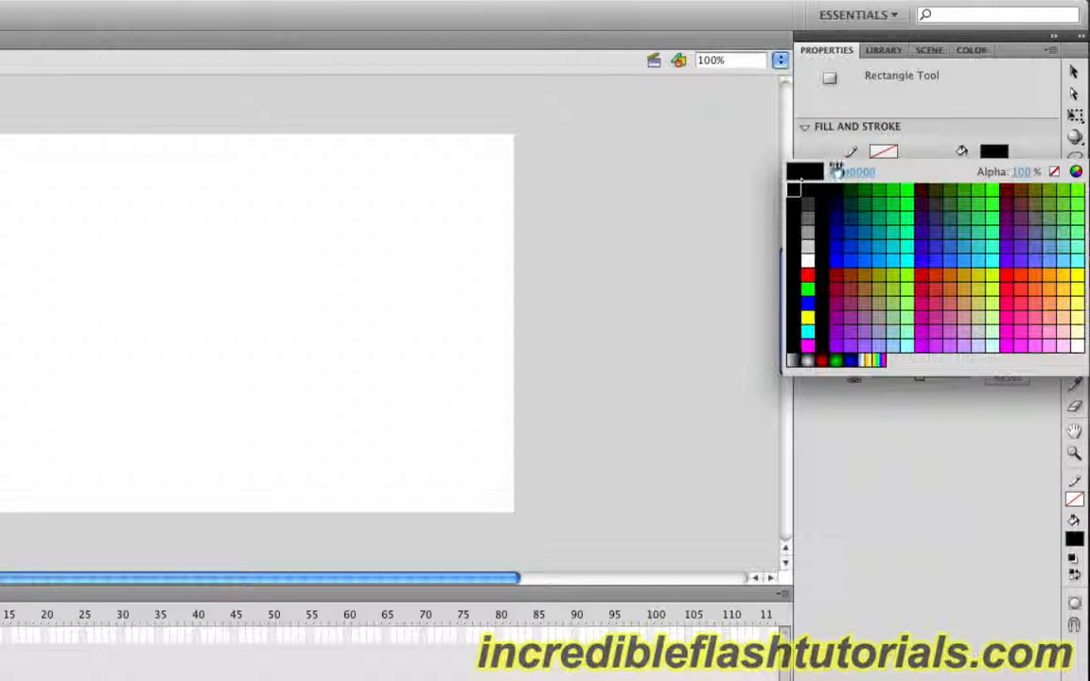
left_click(794, 187)
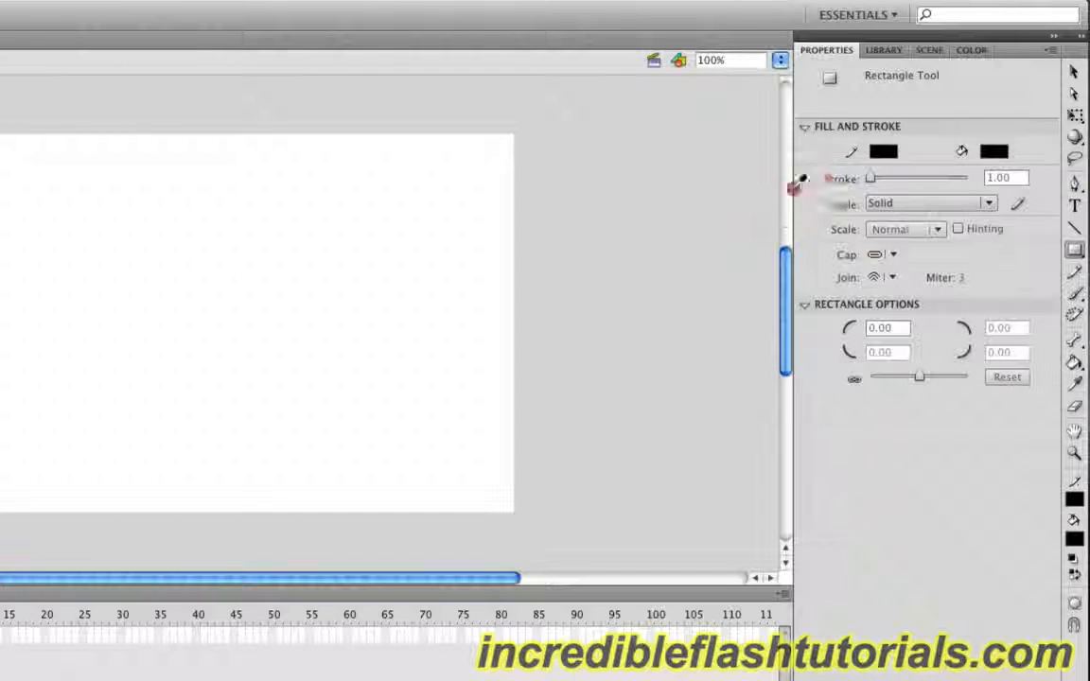
left_click(996, 152)
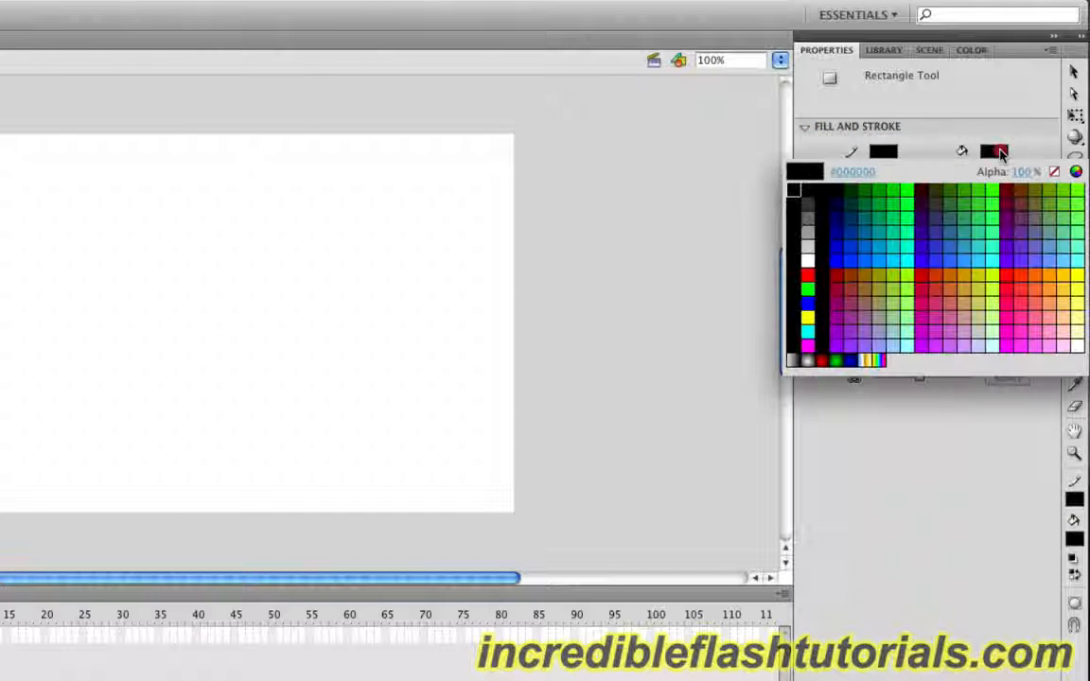
left_click(894, 194)
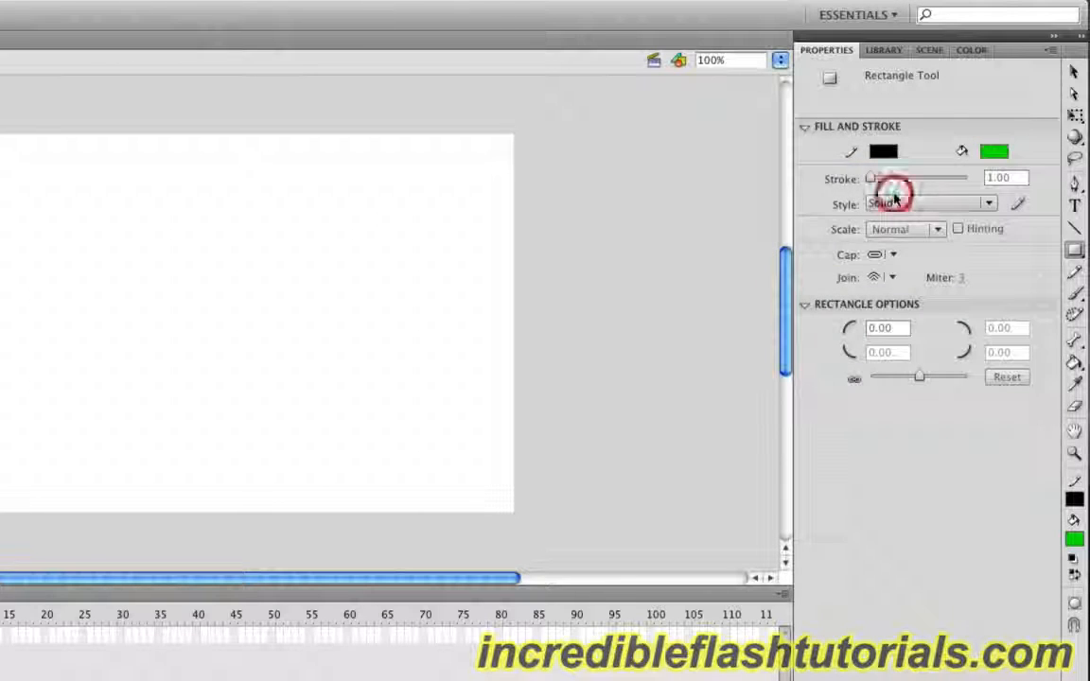
Set the stroke to 3 and draw a rectangle about 197 by 57 px near the stage's upper-left corner.
left_click(1022, 178)
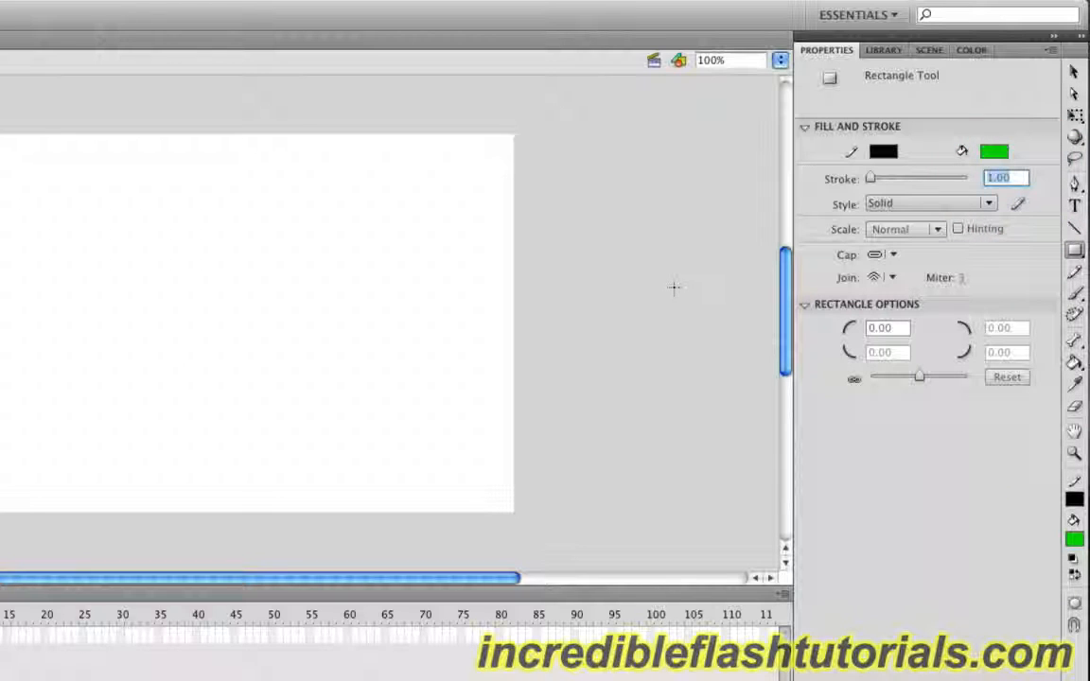
type("3")
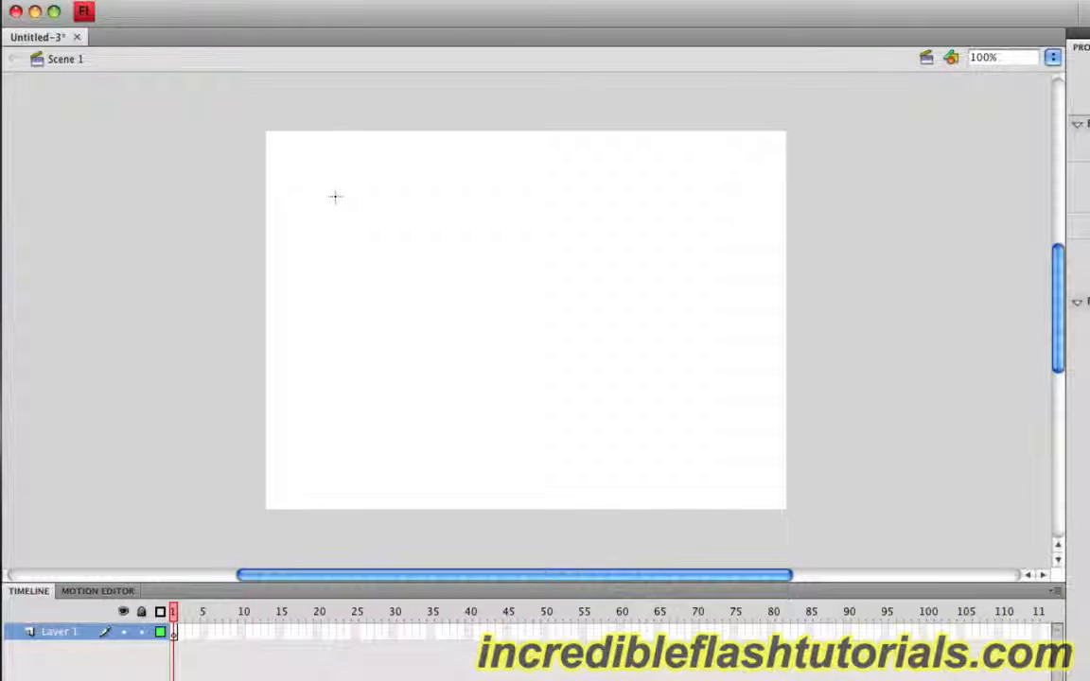
left_click(320, 189)
left_click_drag(319, 189, 501, 239)
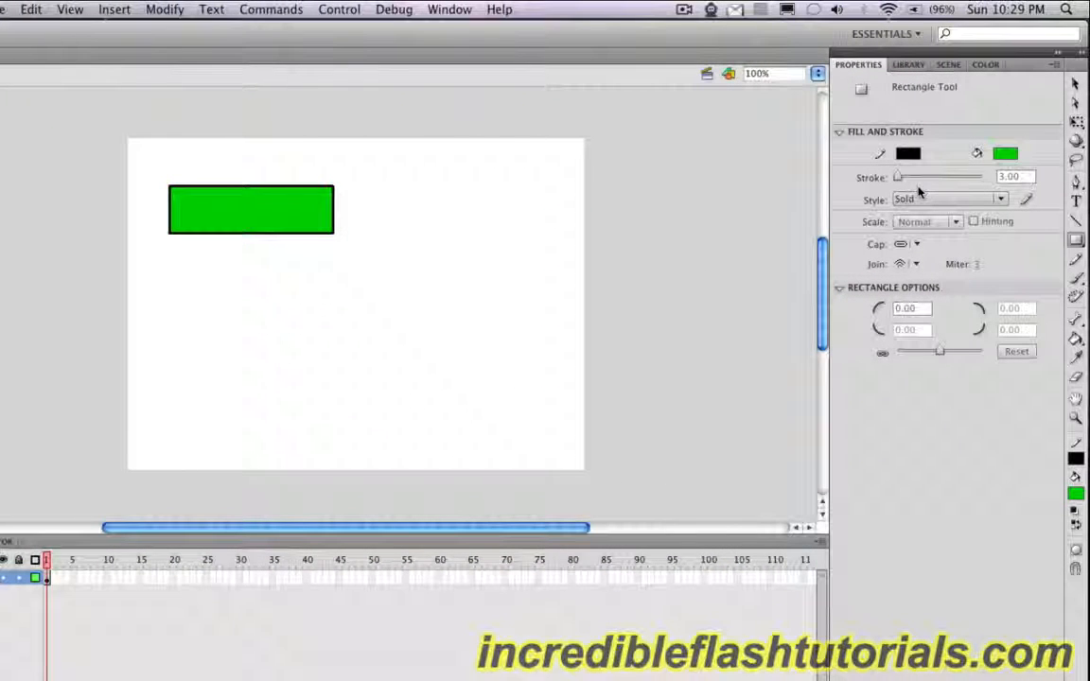
Bend the rectangle's right edge outward into a curve and move the green fill away from its outline.
left_click(1075, 89)
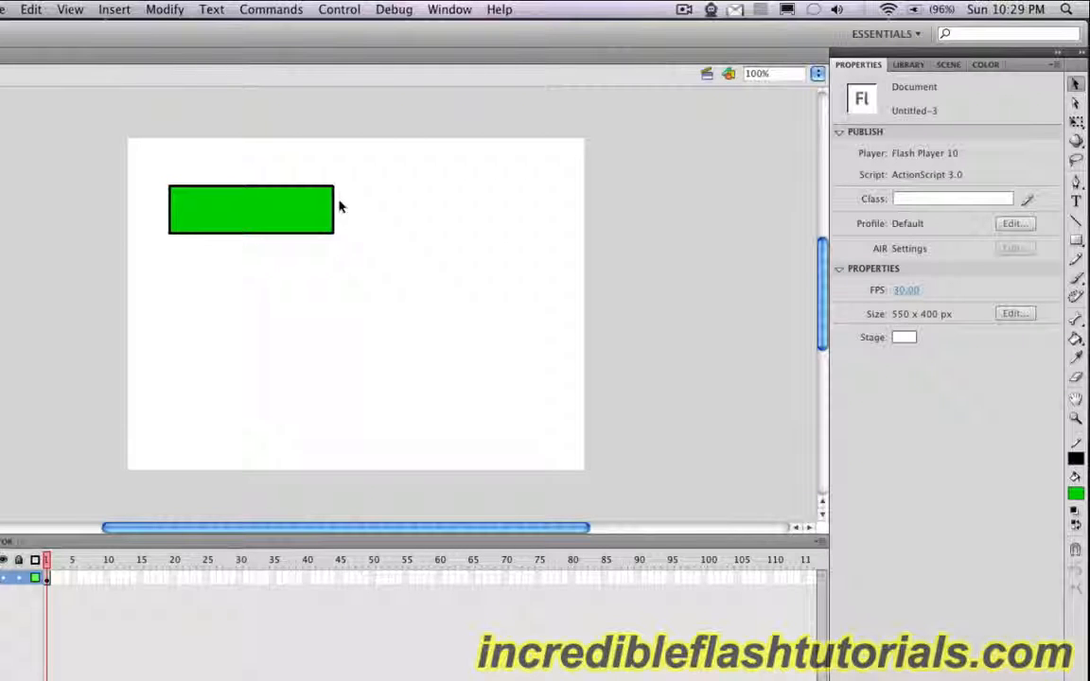
left_click_drag(336, 206, 372, 208)
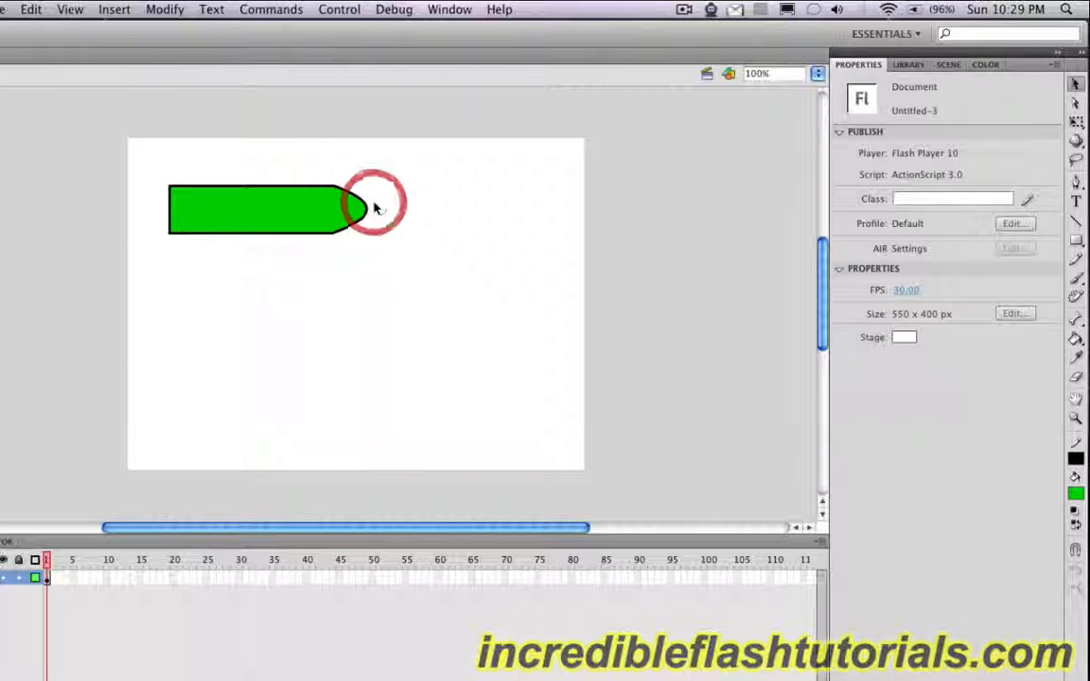
left_click(244, 221)
left_click_drag(244, 221, 325, 303)
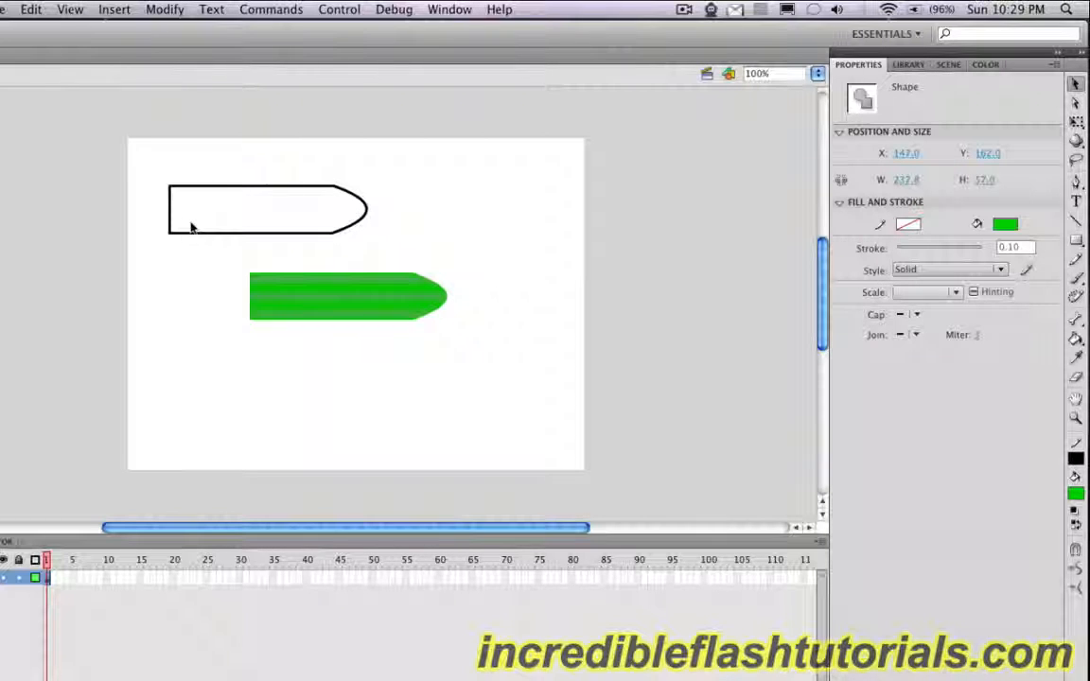
Undo the fill move, the selection change and the bending of the rectangle's right edge.
left_click(31, 10)
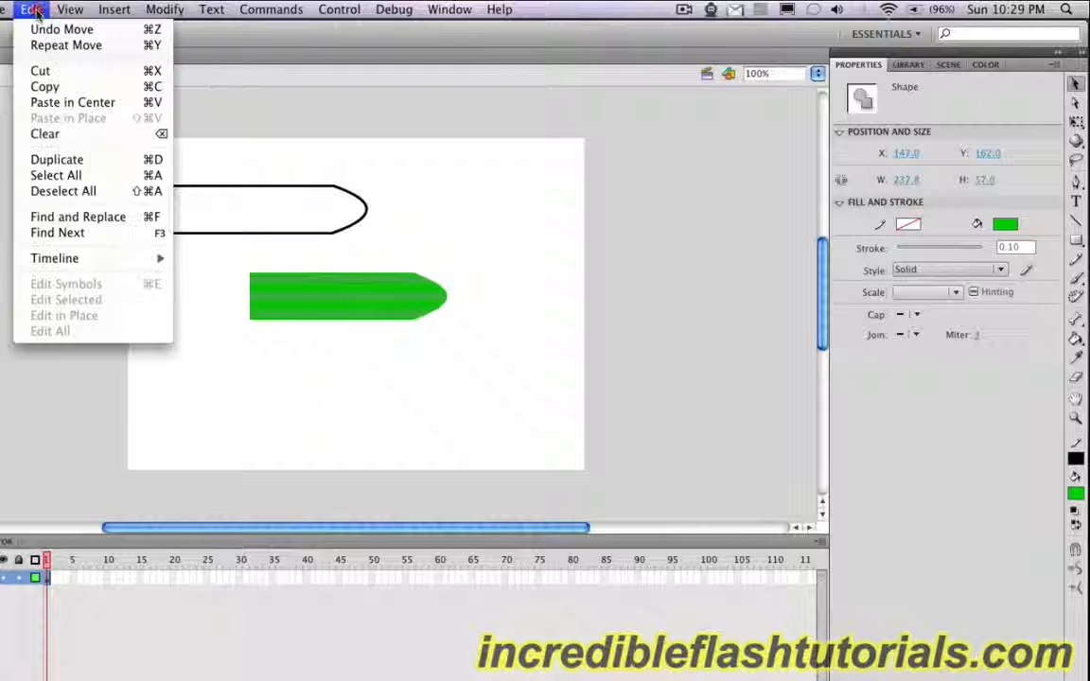
left_click(34, 28)
left_click(34, 13)
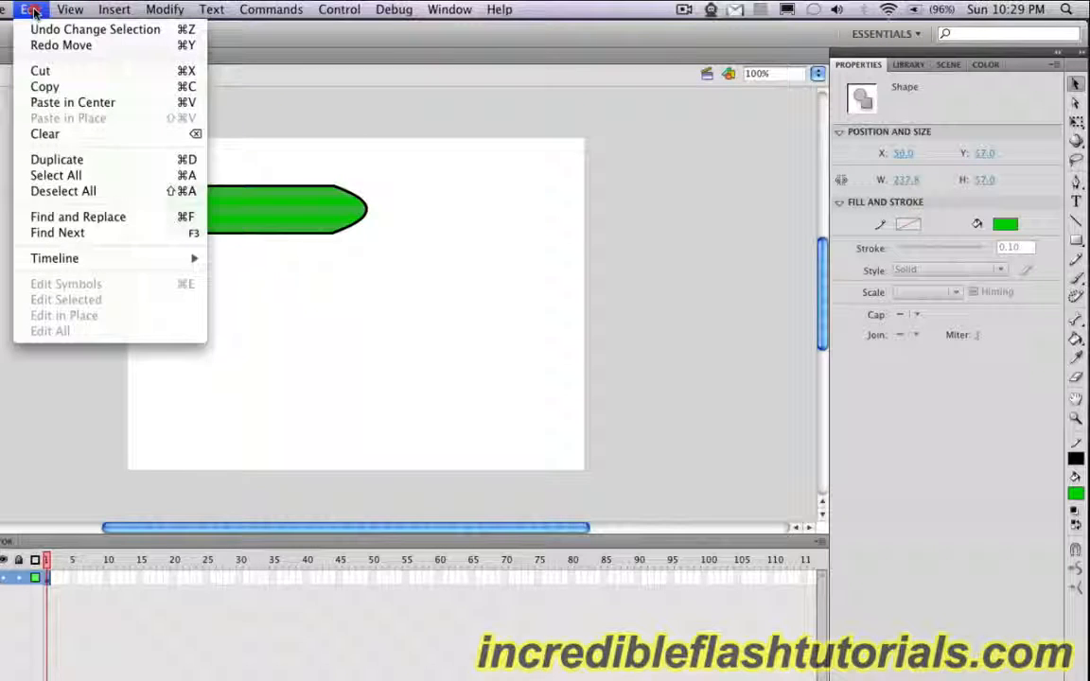
left_click(35, 31)
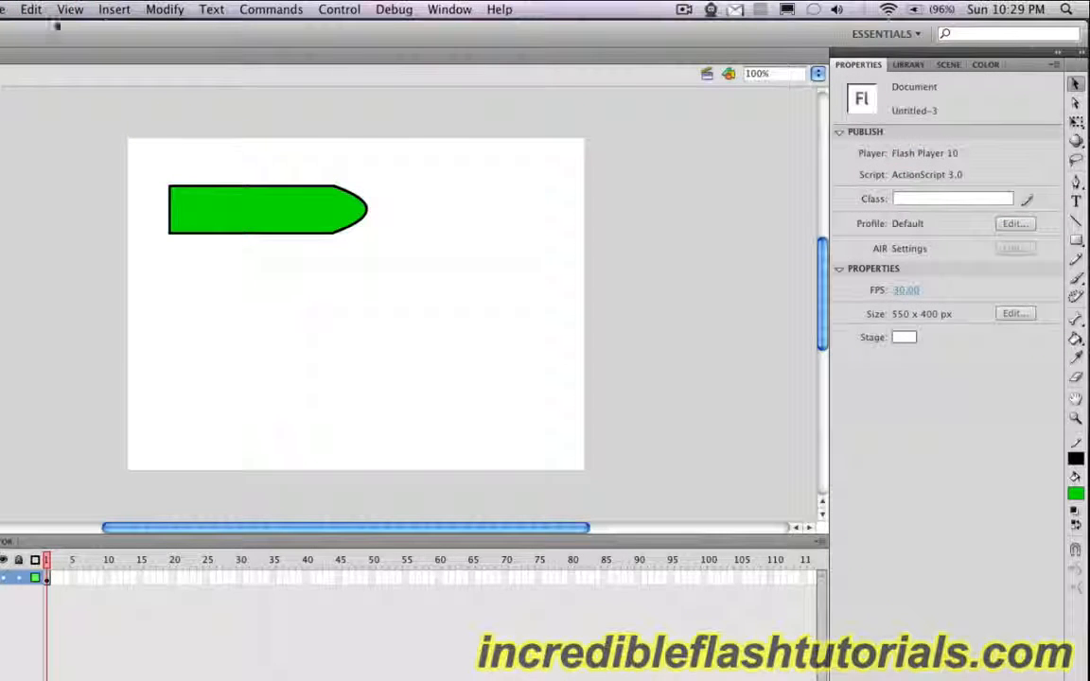
left_click(33, 10)
left_click(36, 30)
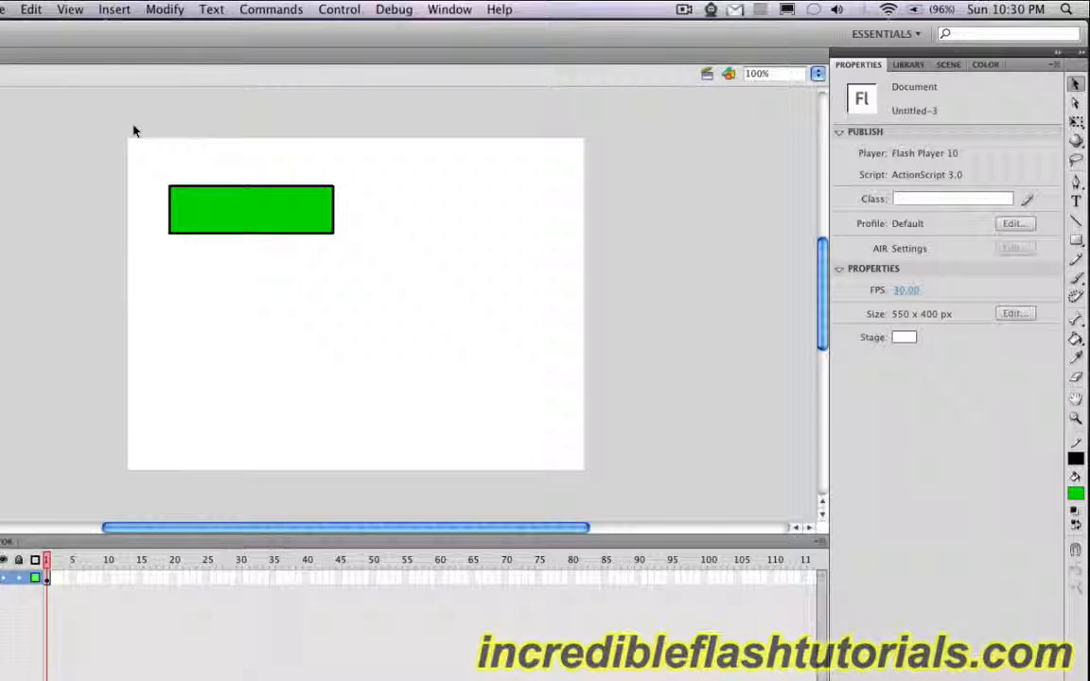
Convert the whole rectangle, fill and outline together, to a Graphic symbol named Square.
left_click_drag(134, 127, 378, 273)
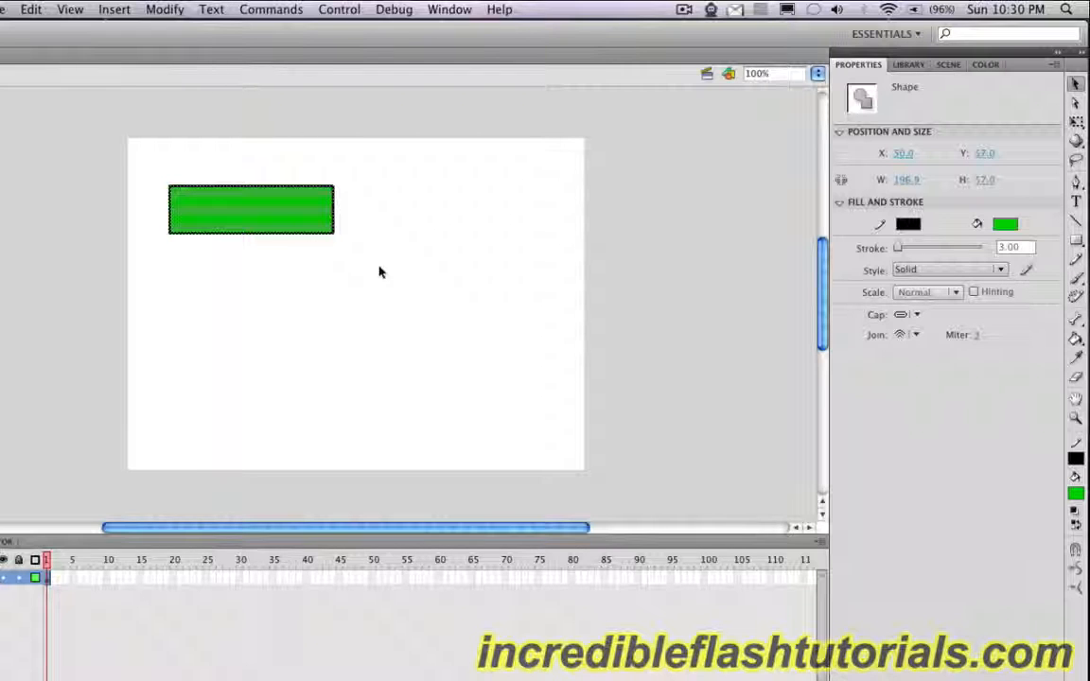
key("F8")
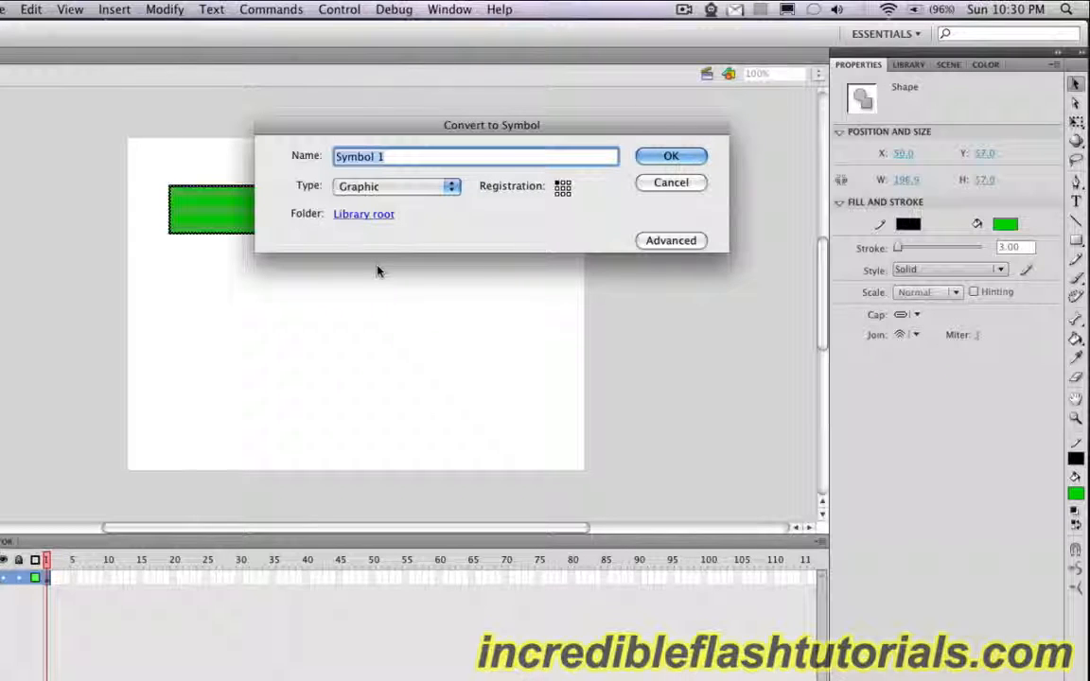
type("Square")
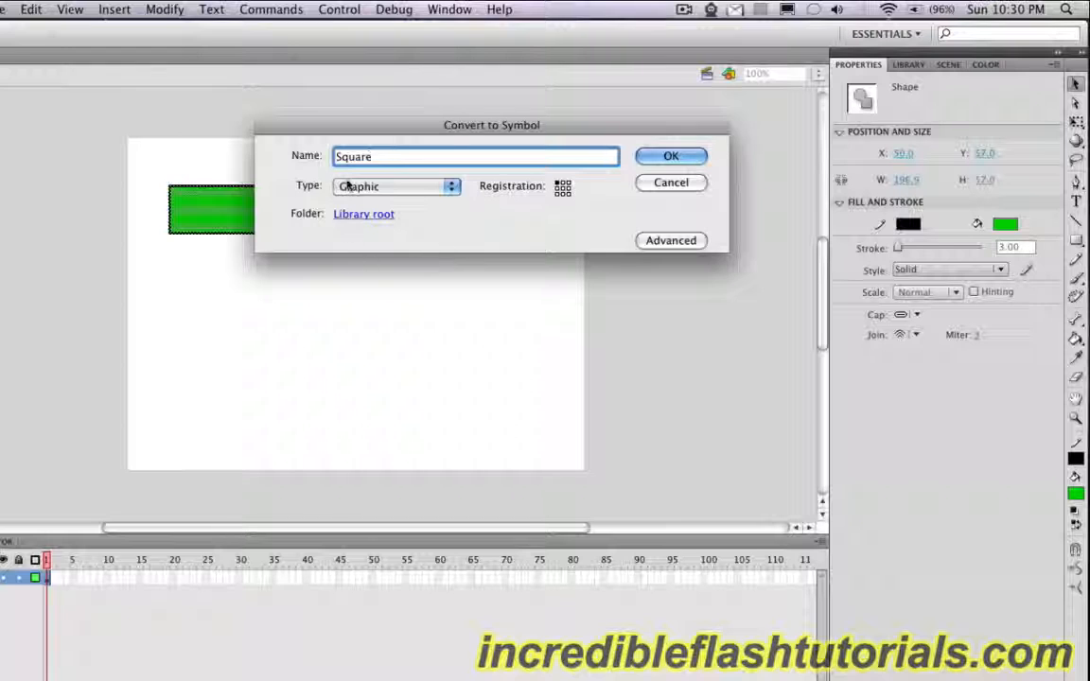
left_click(448, 186)
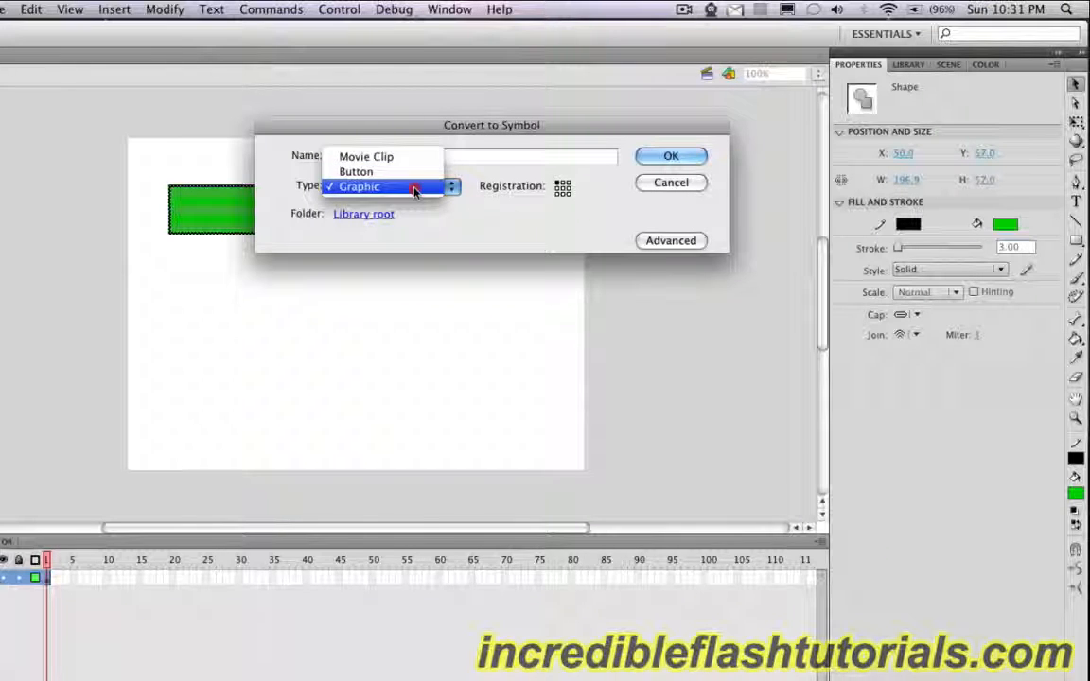
left_click(405, 186)
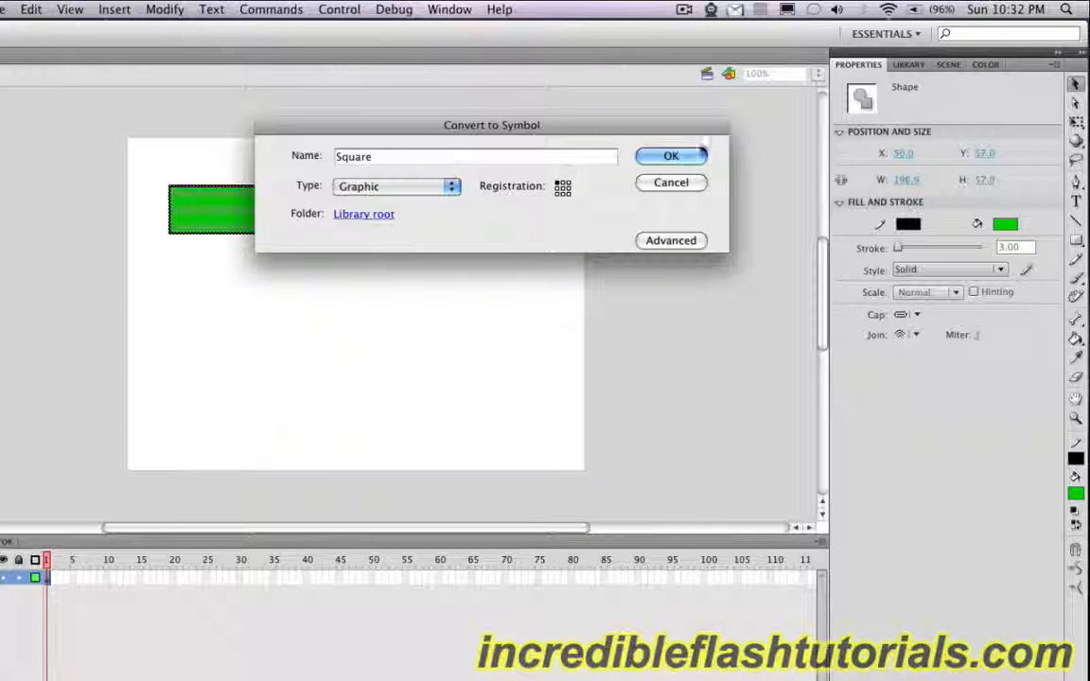
left_click(698, 157)
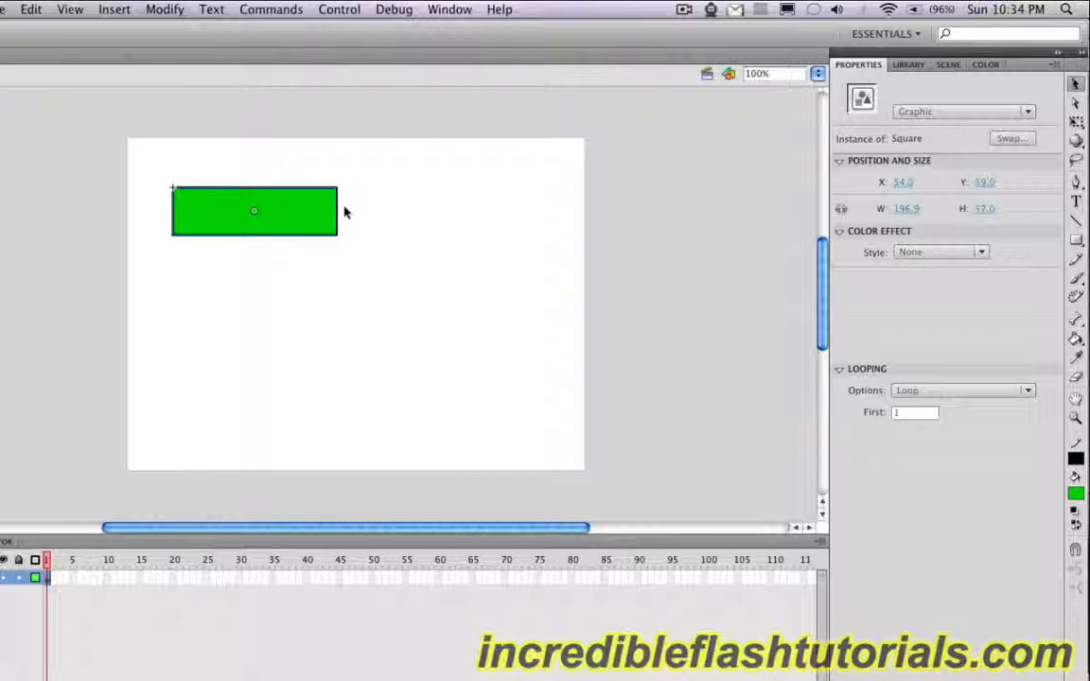
Move the Square instance around the stage, placing it at about X 73, Y 44.
left_click_drag(339, 213, 384, 210)
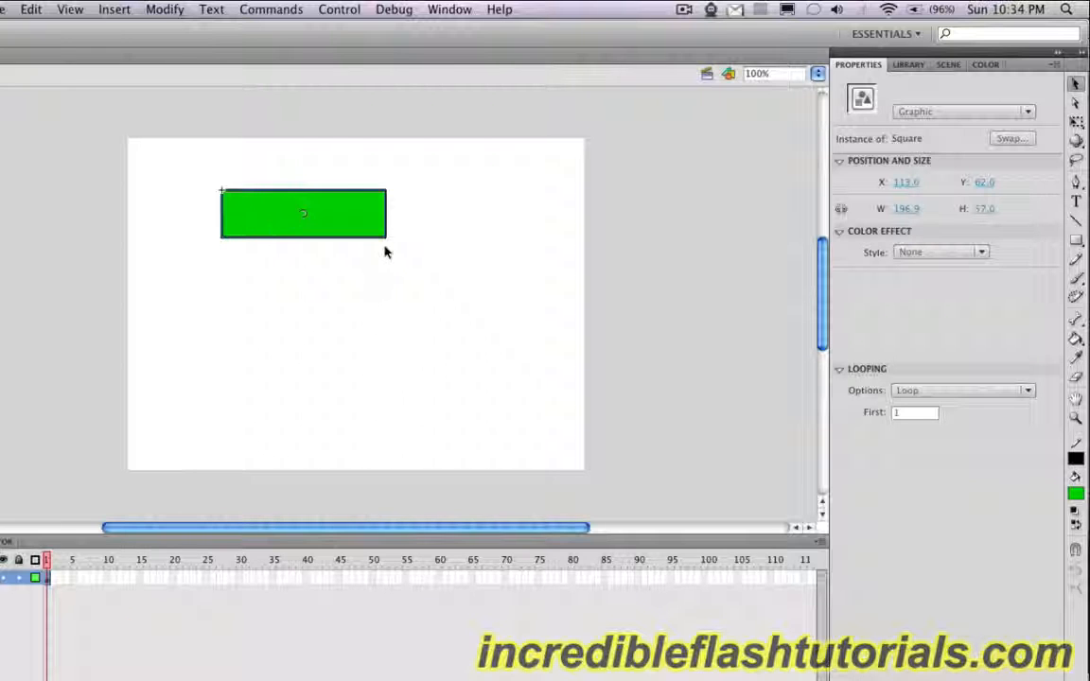
left_click(394, 249)
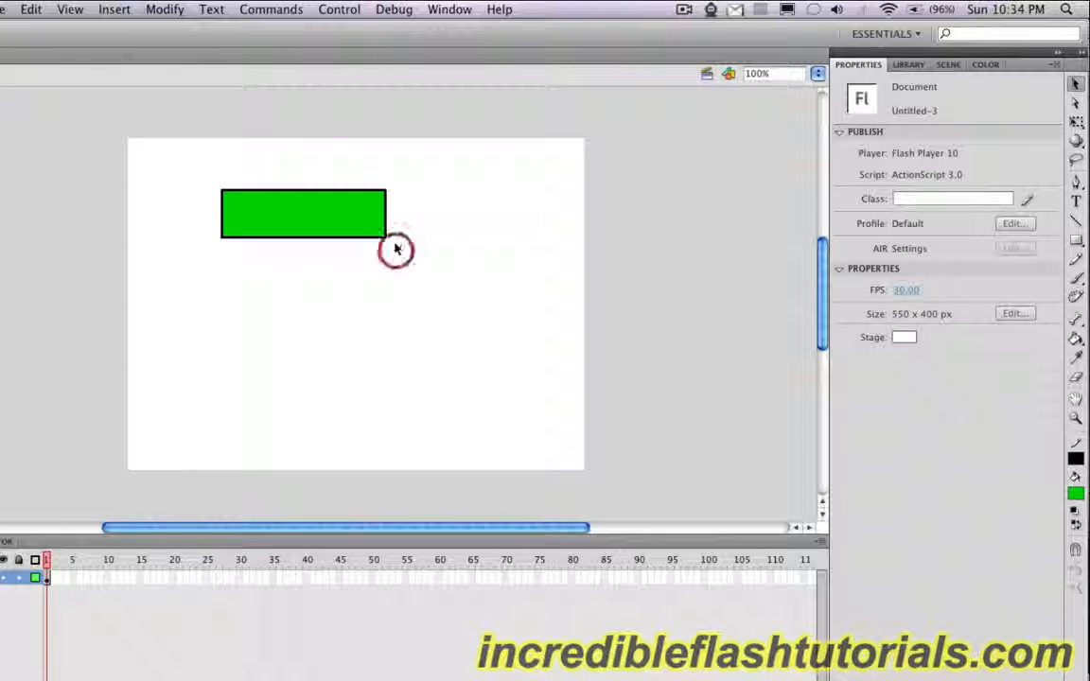
left_click_drag(371, 229, 338, 207)
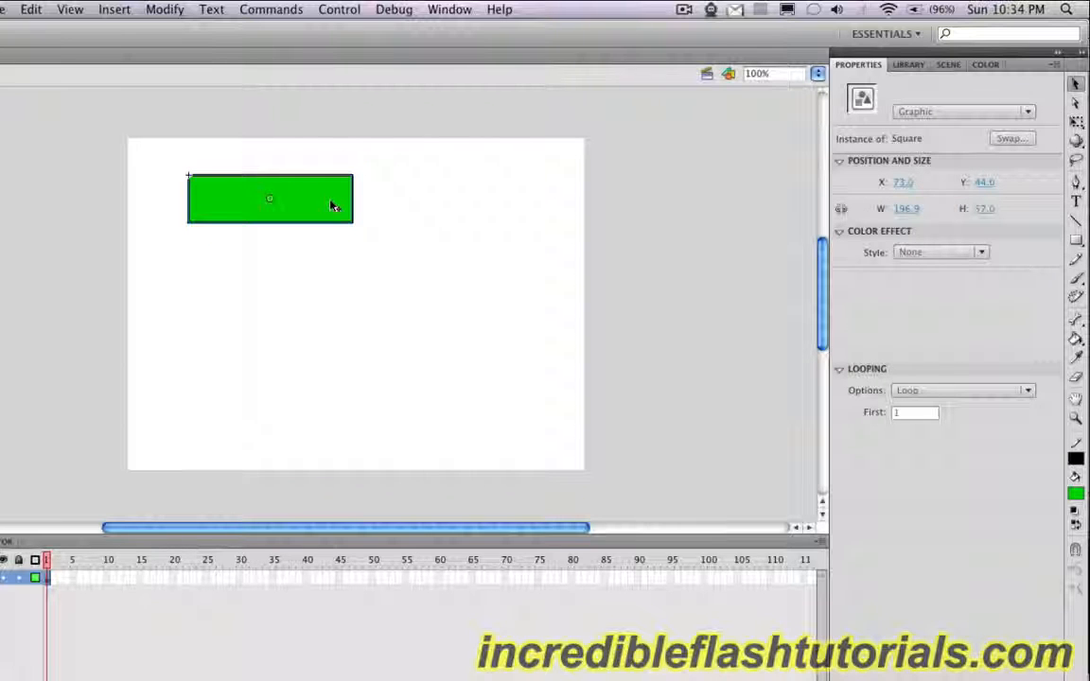
Inside the Square symbol, try moving the fill off its outline and bending the right edge, and undo both changes.
double_click(332, 206)
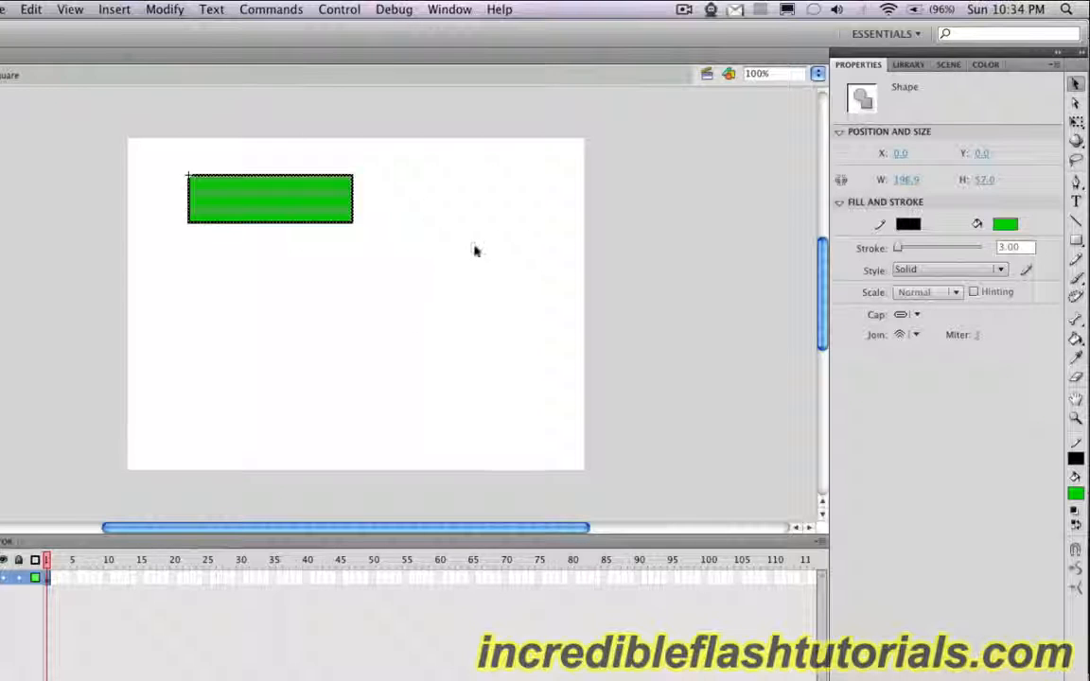
left_click(426, 211)
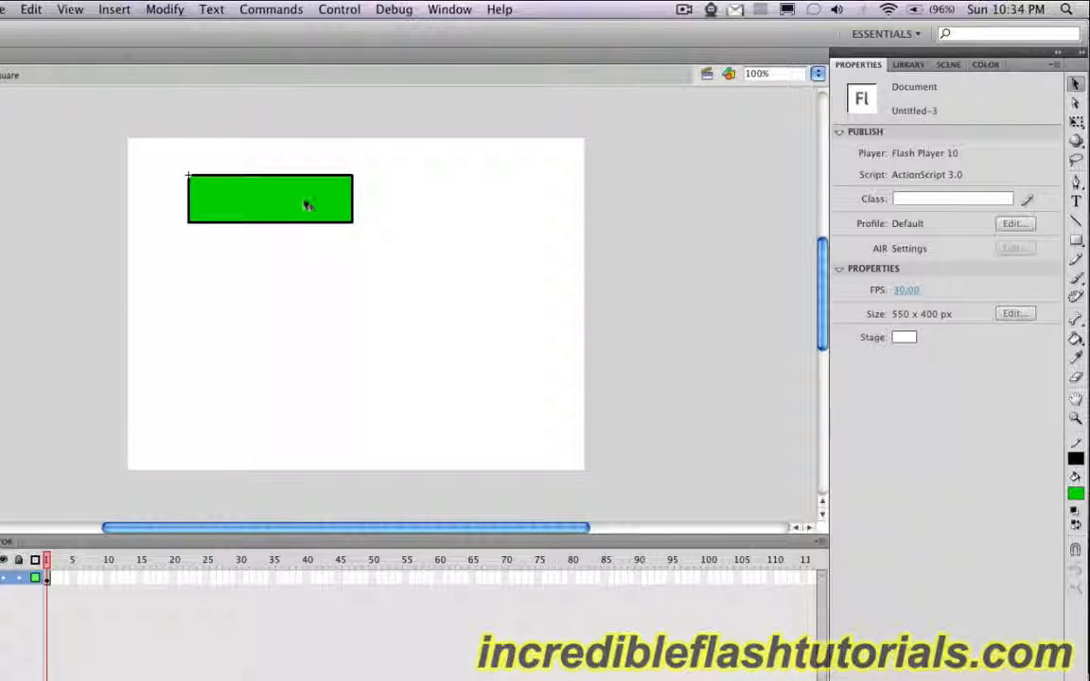
left_click_drag(289, 204, 360, 238)
left_click_drag(353, 187, 402, 206)
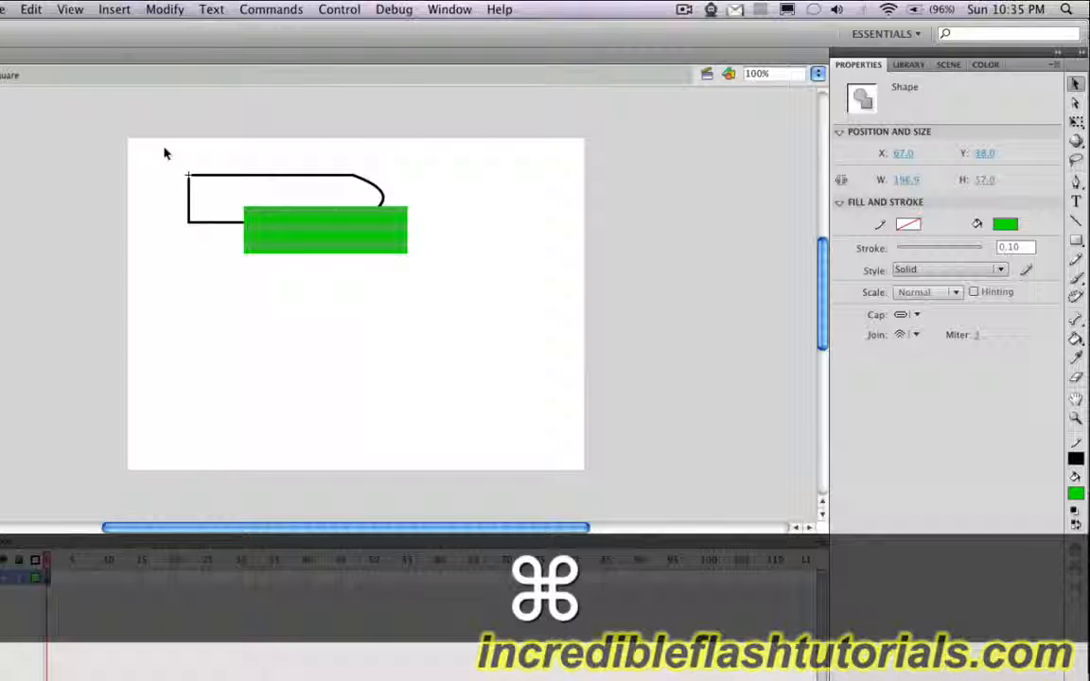
key("super+z")
key("super+z")
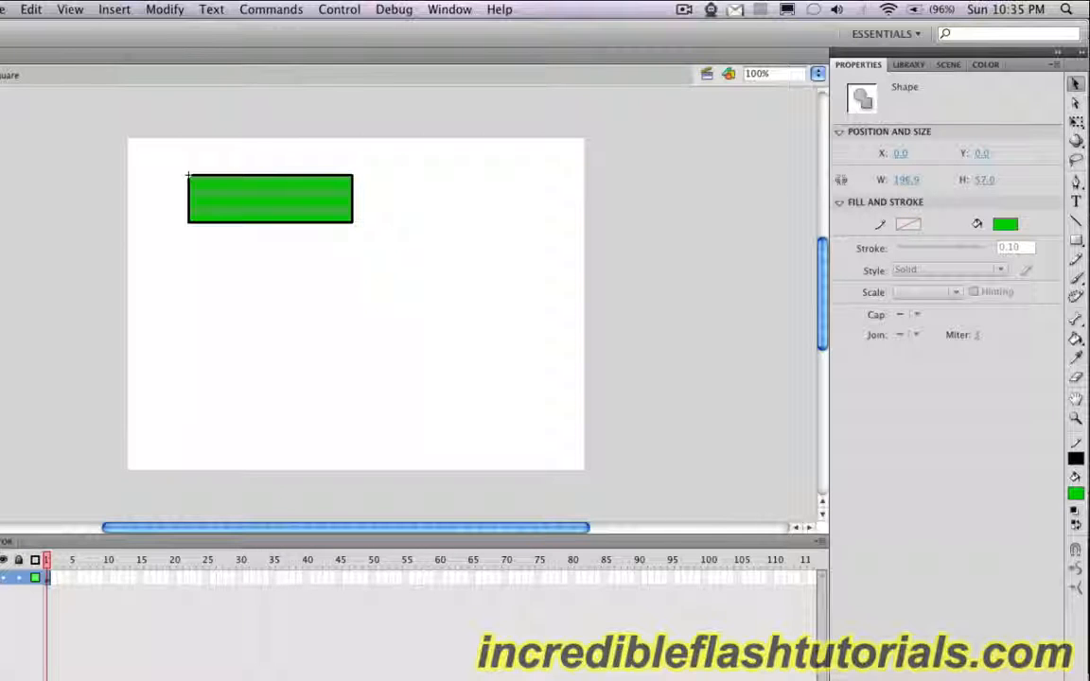
Leave symbol editing and move the Square instance to about X 86, Y 45 on the stage.
key("super+e")
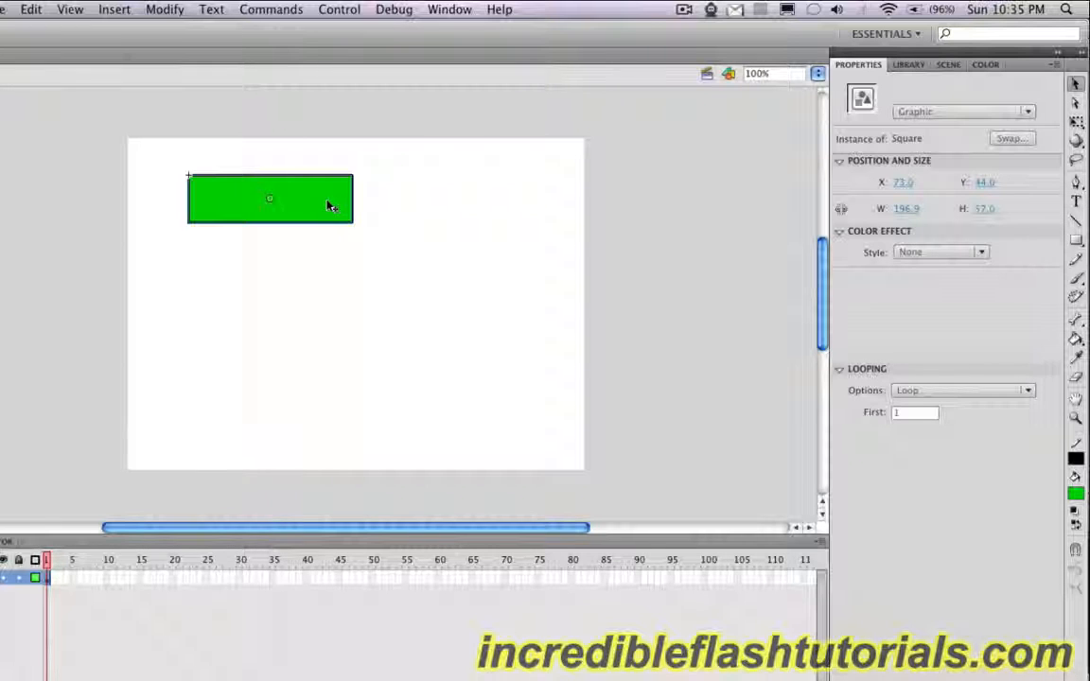
left_click_drag(331, 206, 346, 206)
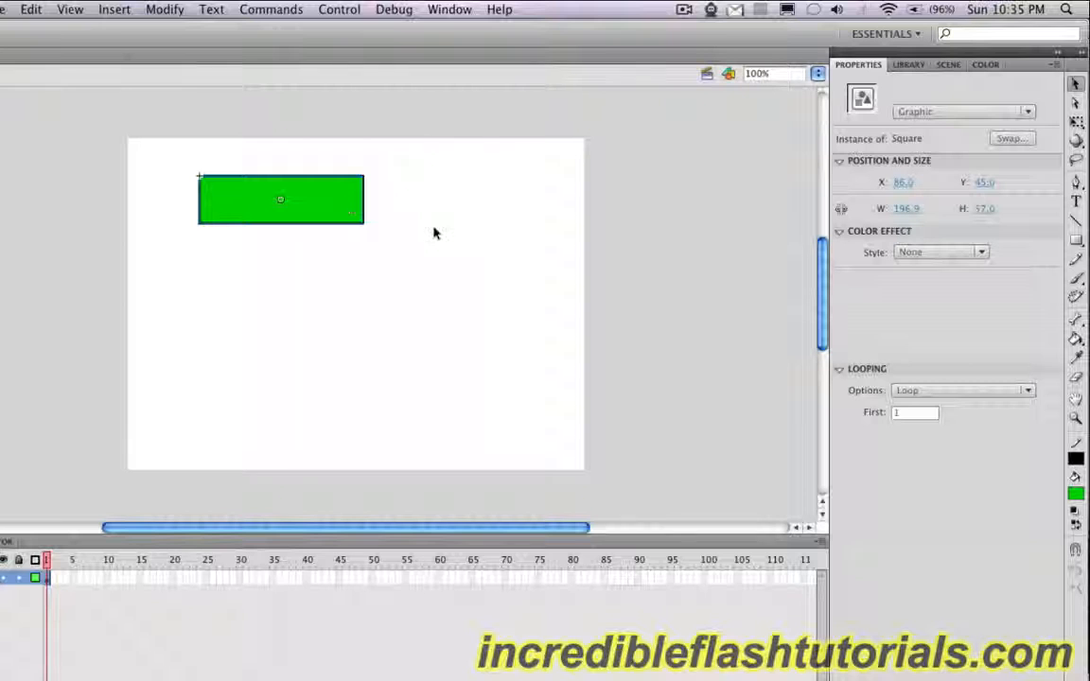
Show the document's Library and select the Square symbol in it.
left_click(907, 66)
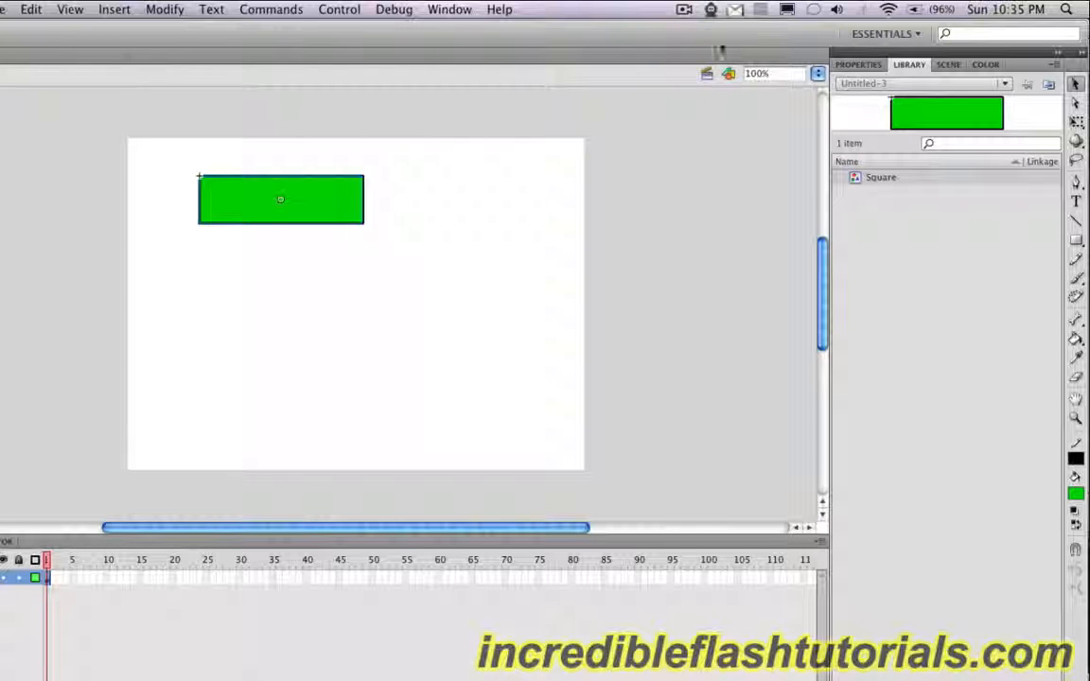
left_click(443, 8)
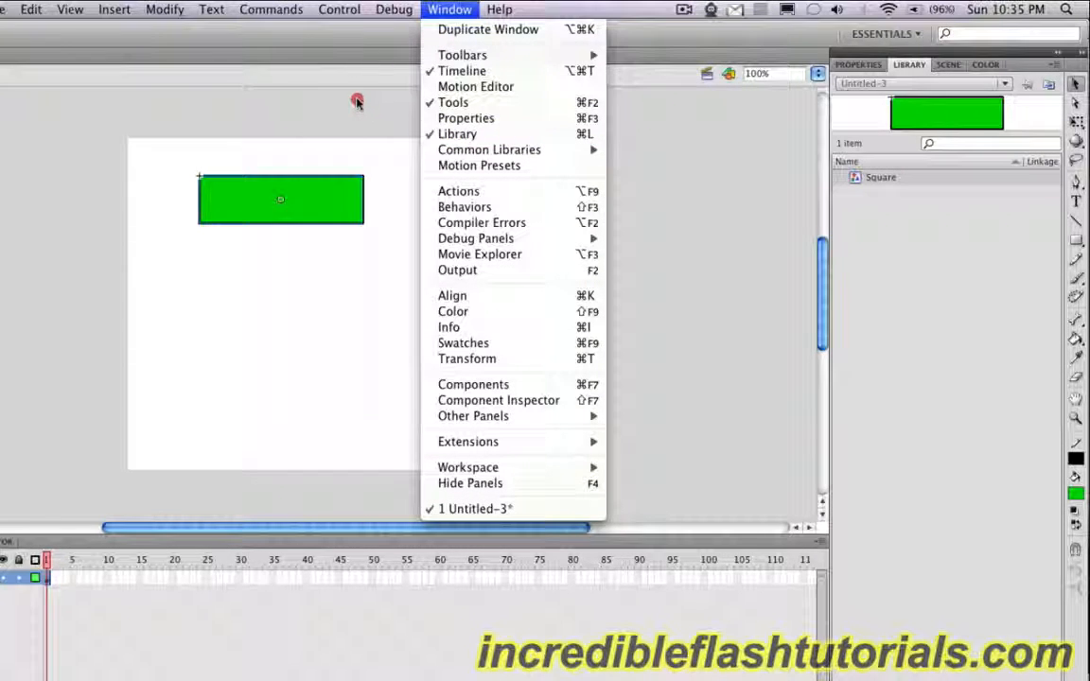
left_click(321, 88)
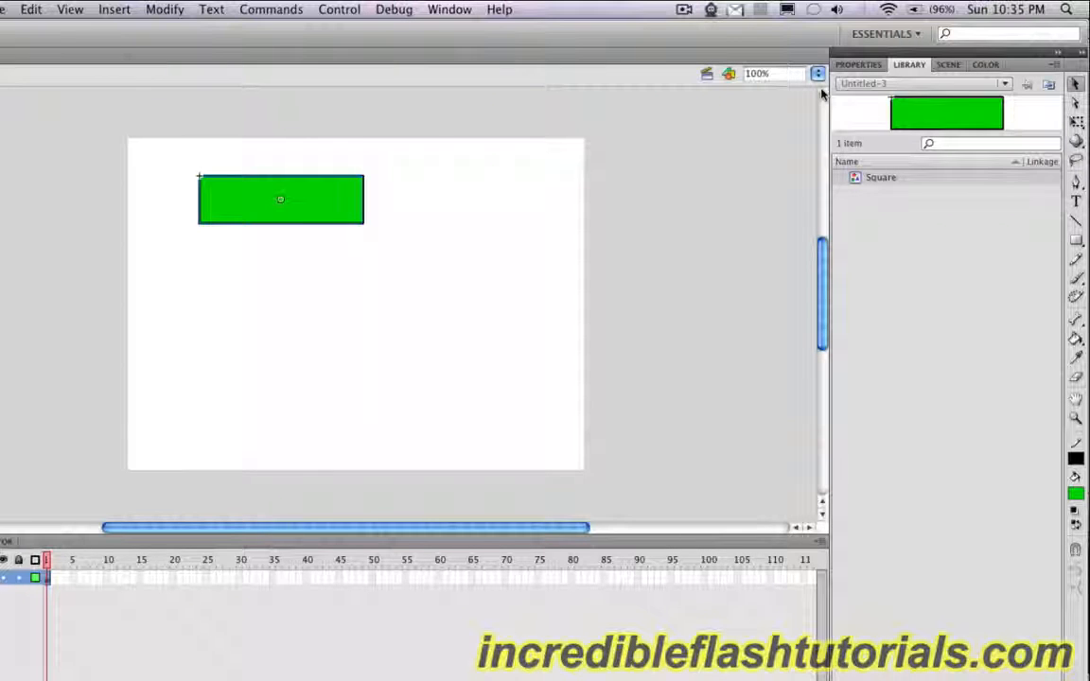
left_click(887, 180)
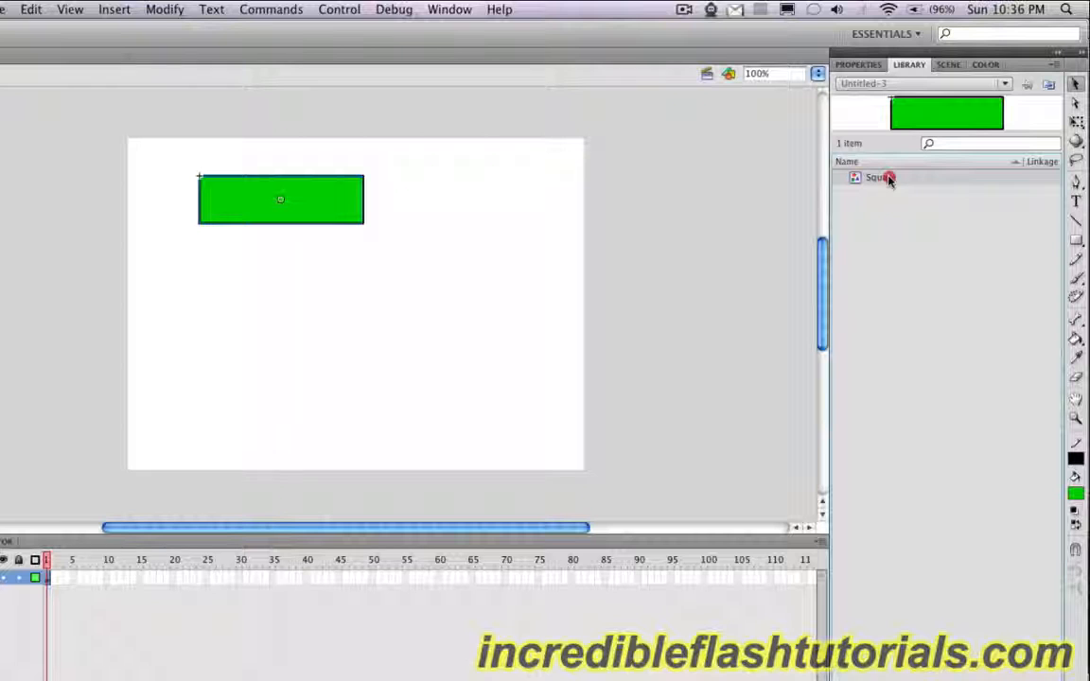
Place two more instances of the Square symbol from the Library on the stage, at middle right and below the existing one.
left_click_drag(887, 180, 483, 284)
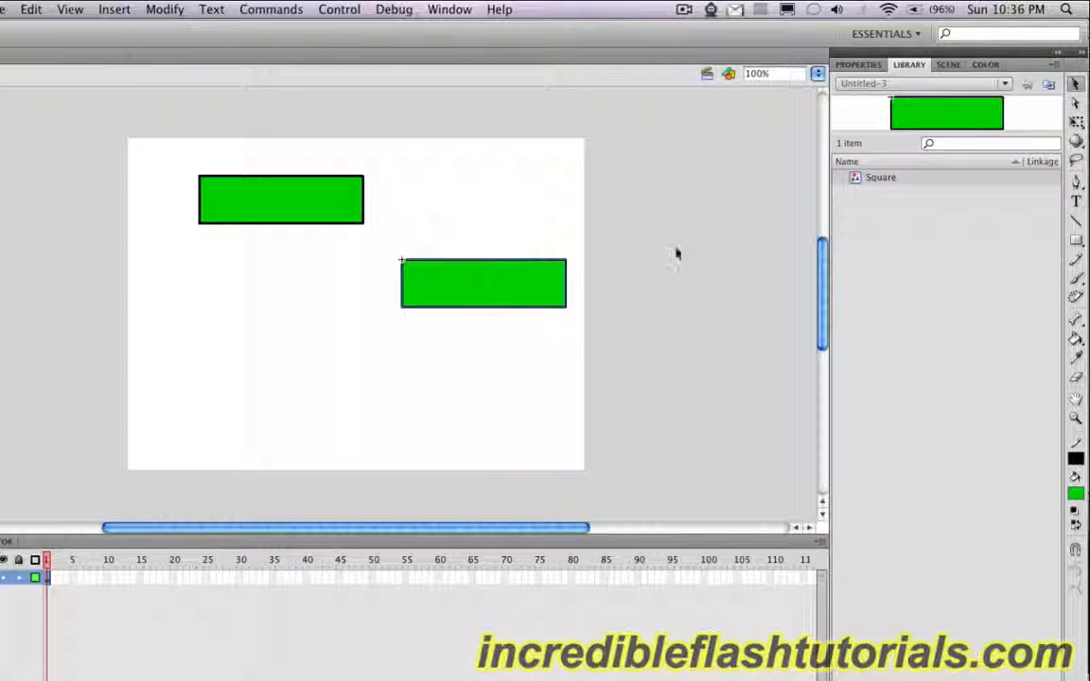
left_click(233, 319)
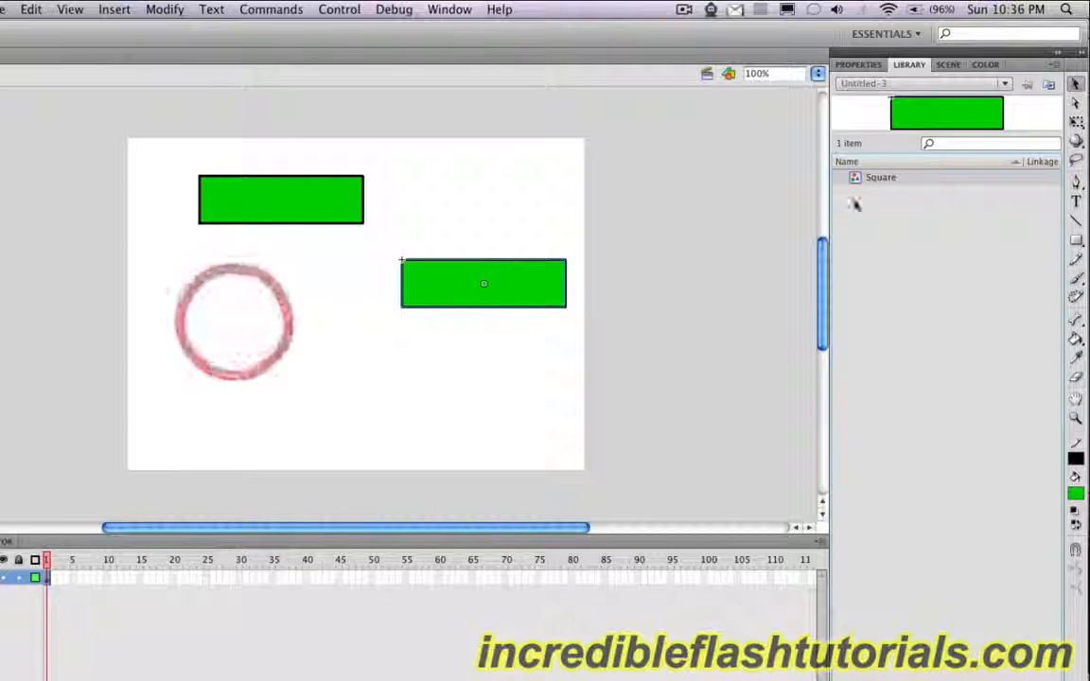
left_click_drag(772, 176, 255, 316)
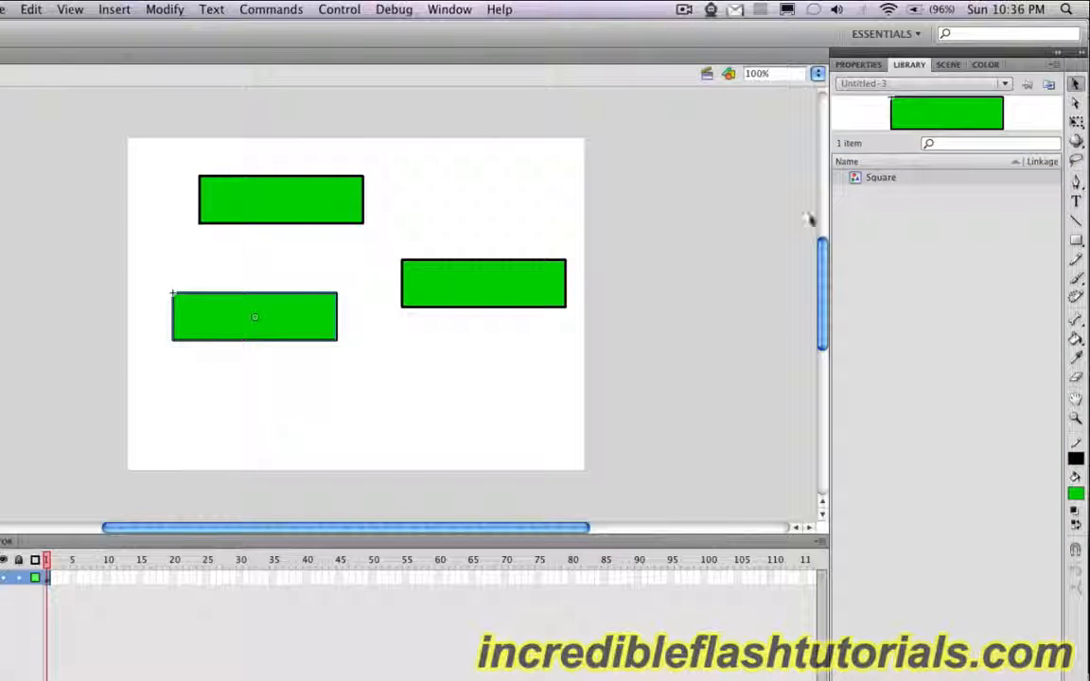
left_click(482, 350)
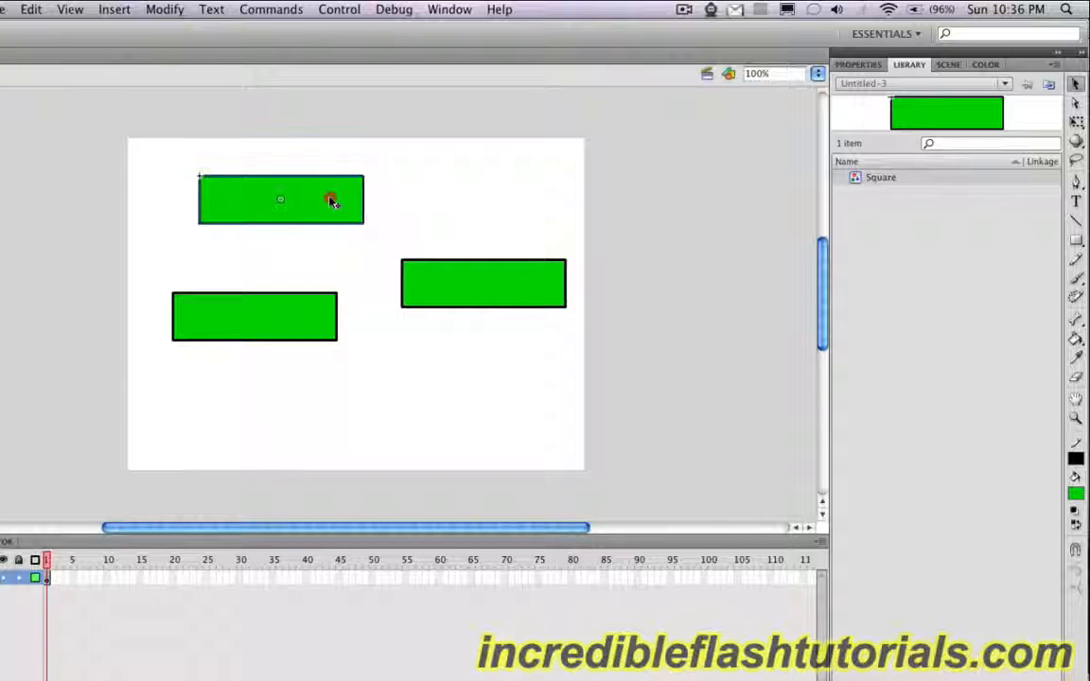
Edit the Square symbol in place through the uppermost instance, set its fill colour to red, and return to Scene 1.
double_click(329, 198)
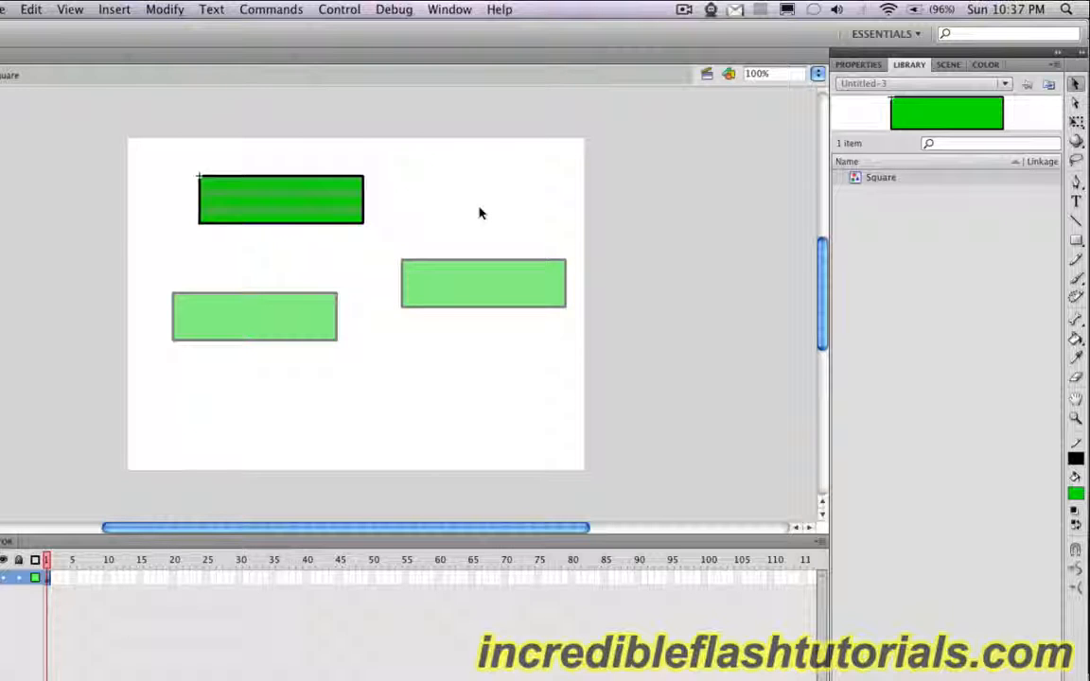
left_click(1076, 338)
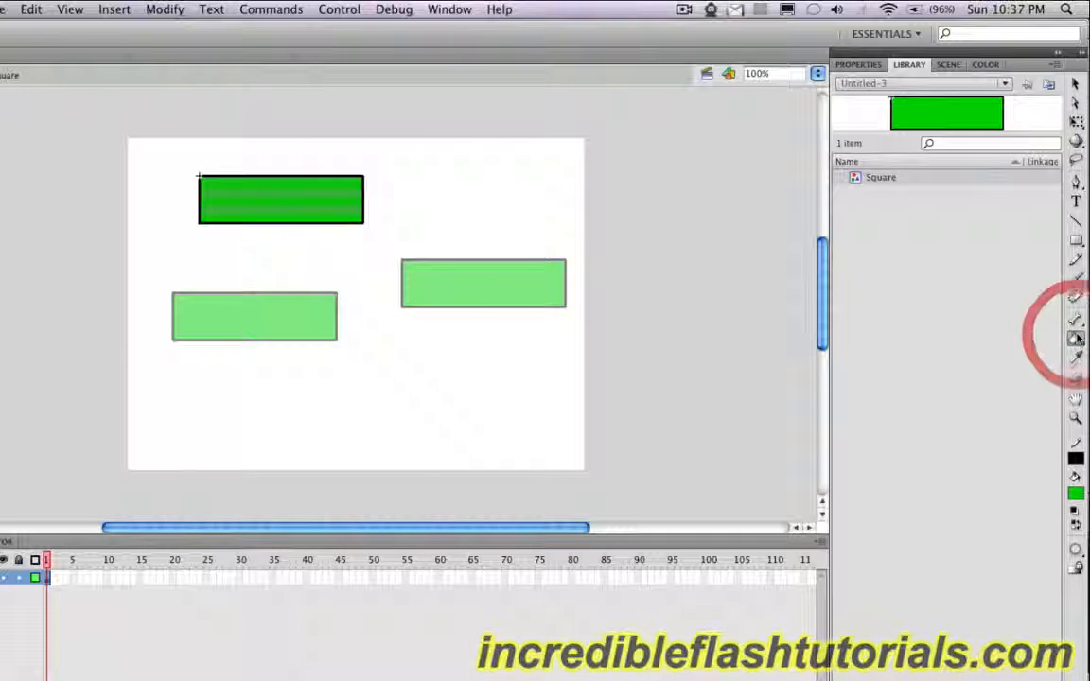
left_click(858, 65)
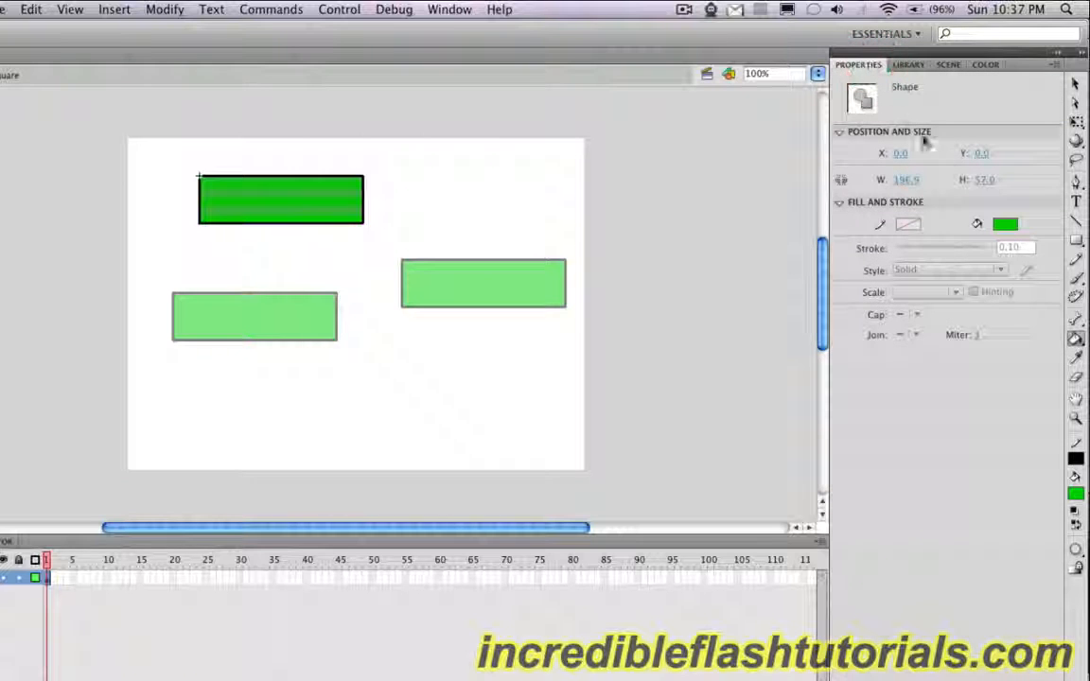
left_click(1004, 224)
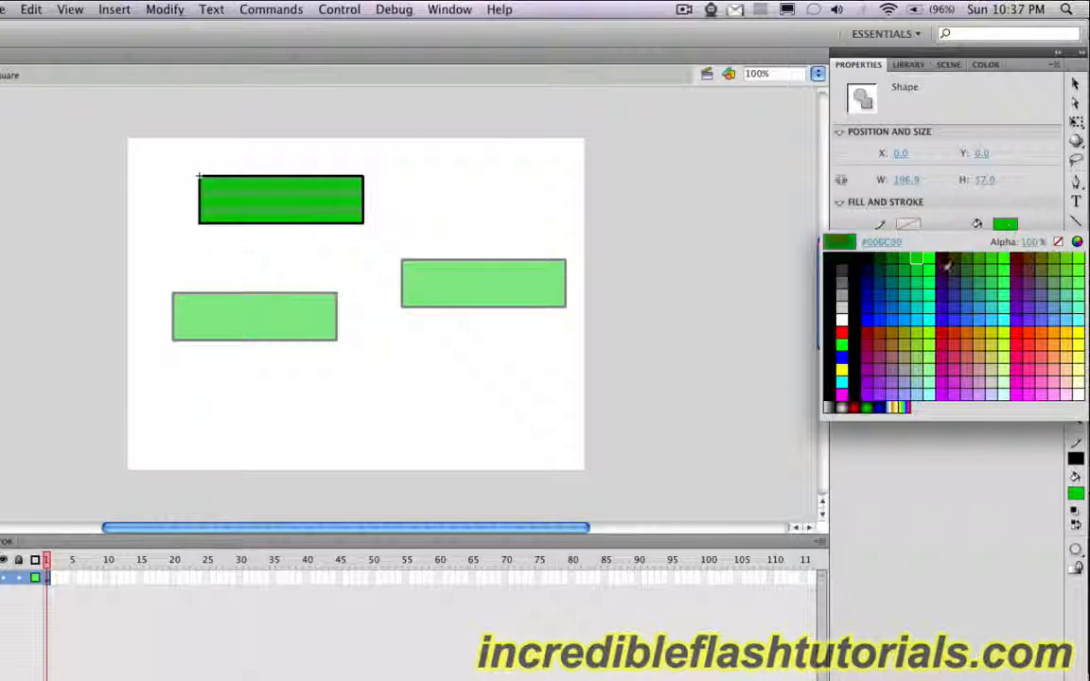
left_click(841, 333)
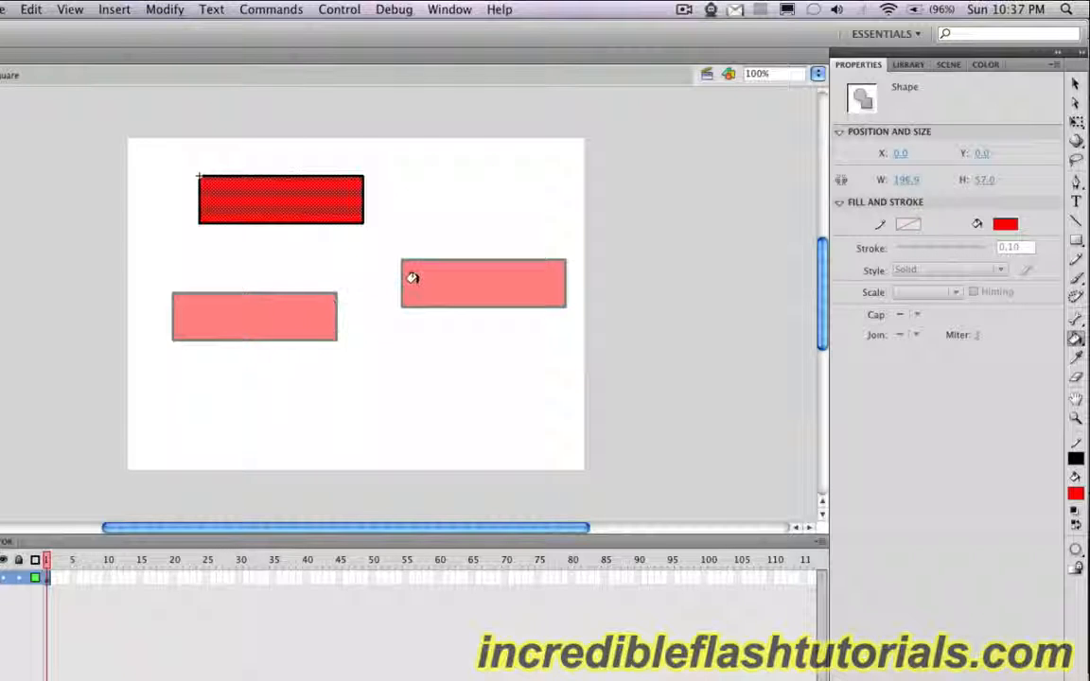
left_click(1075, 85)
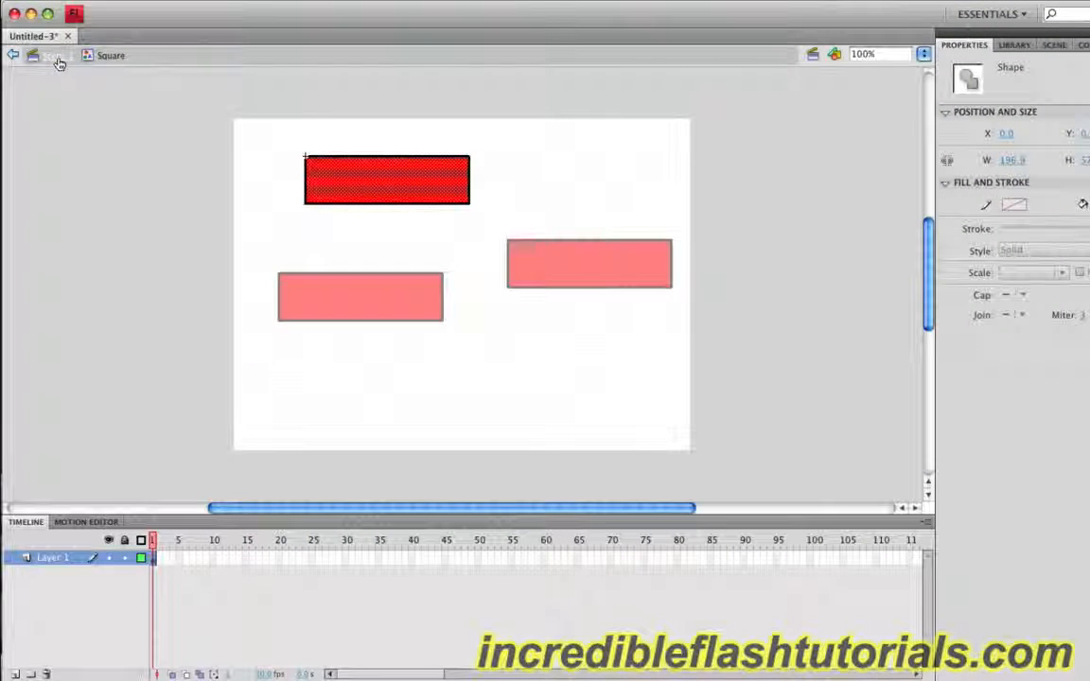
left_click(56, 57)
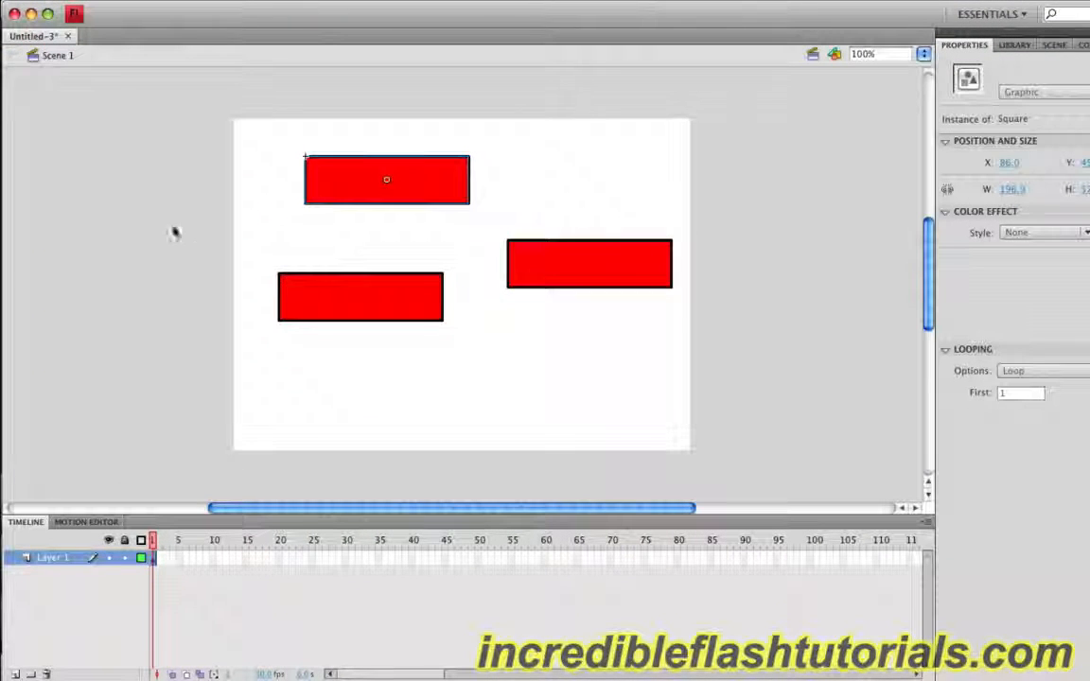
left_click(241, 183)
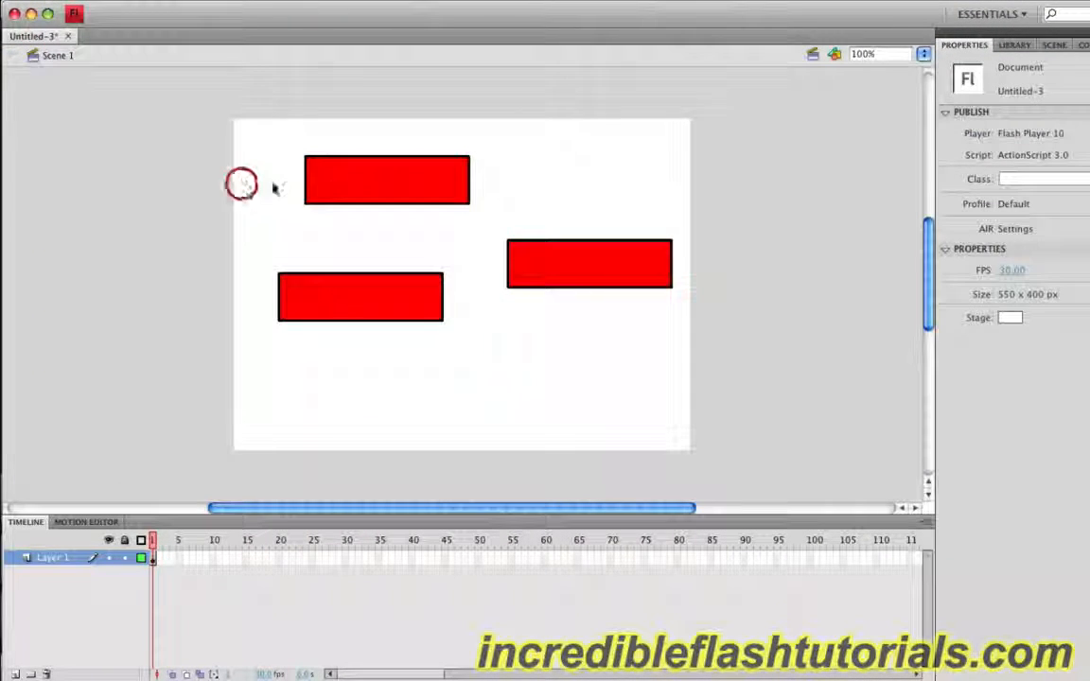
Place a fourth Square instance from the Library at the stage's upper-right corner, overlapping its right edge.
left_click(1015, 45)
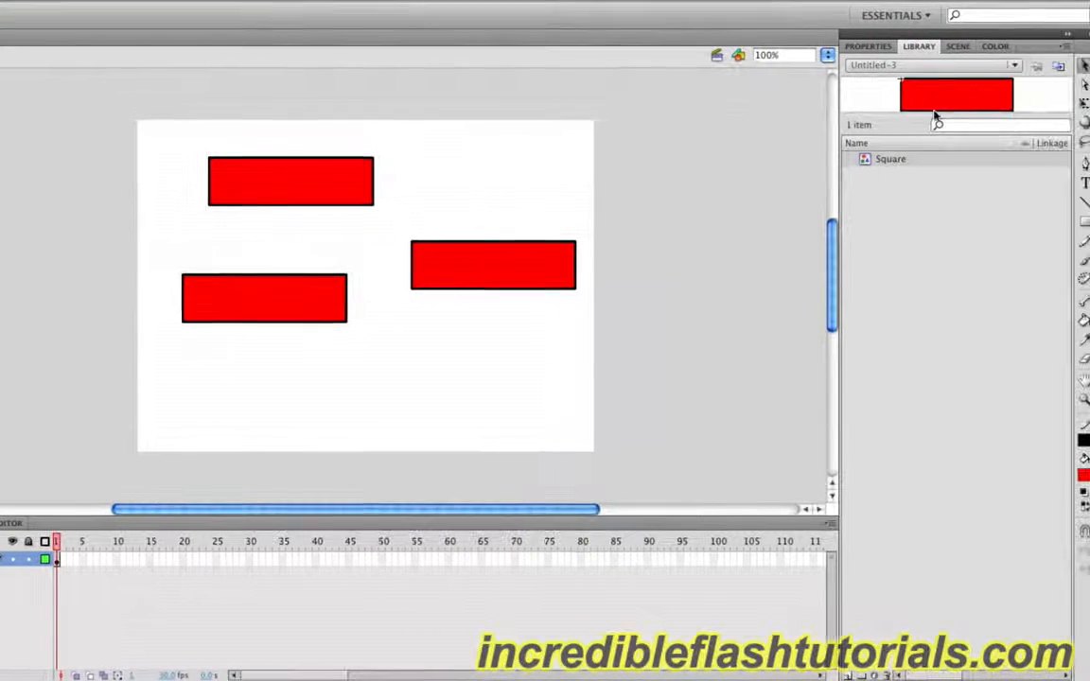
left_click(881, 160)
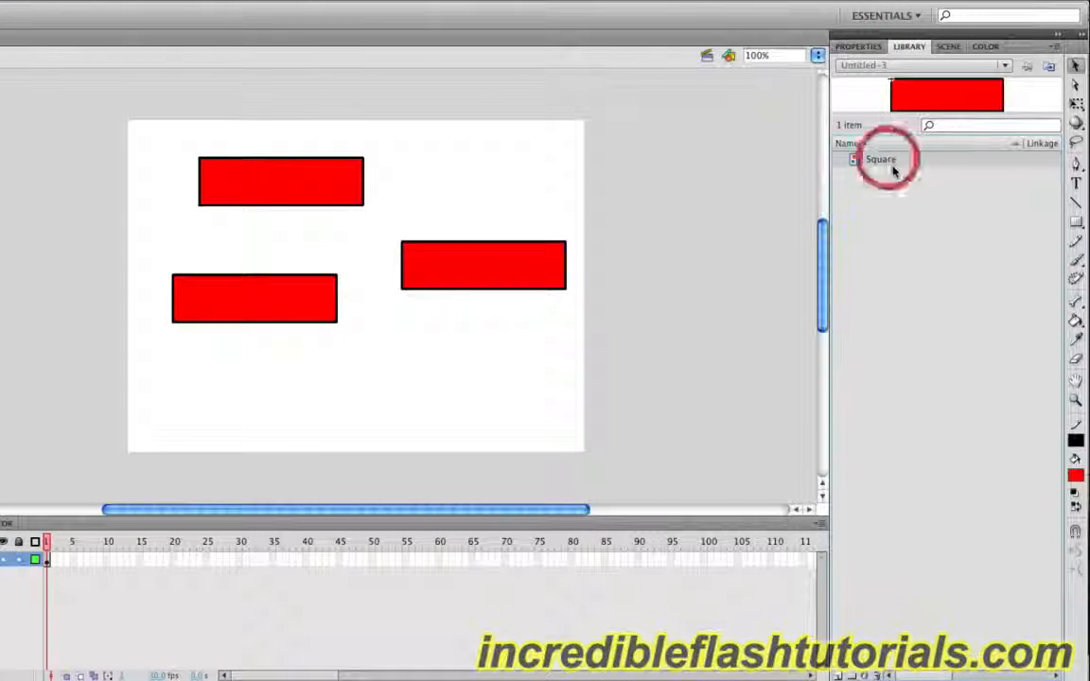
left_click_drag(886, 161, 538, 161)
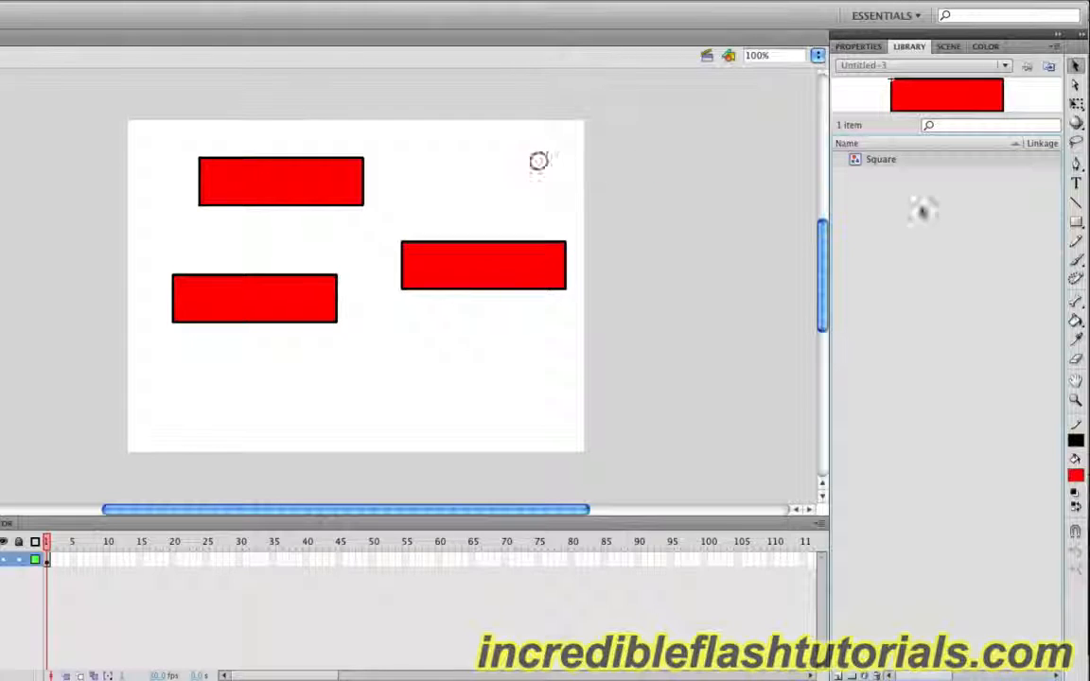
left_click(926, 210)
left_click_drag(873, 162, 534, 149)
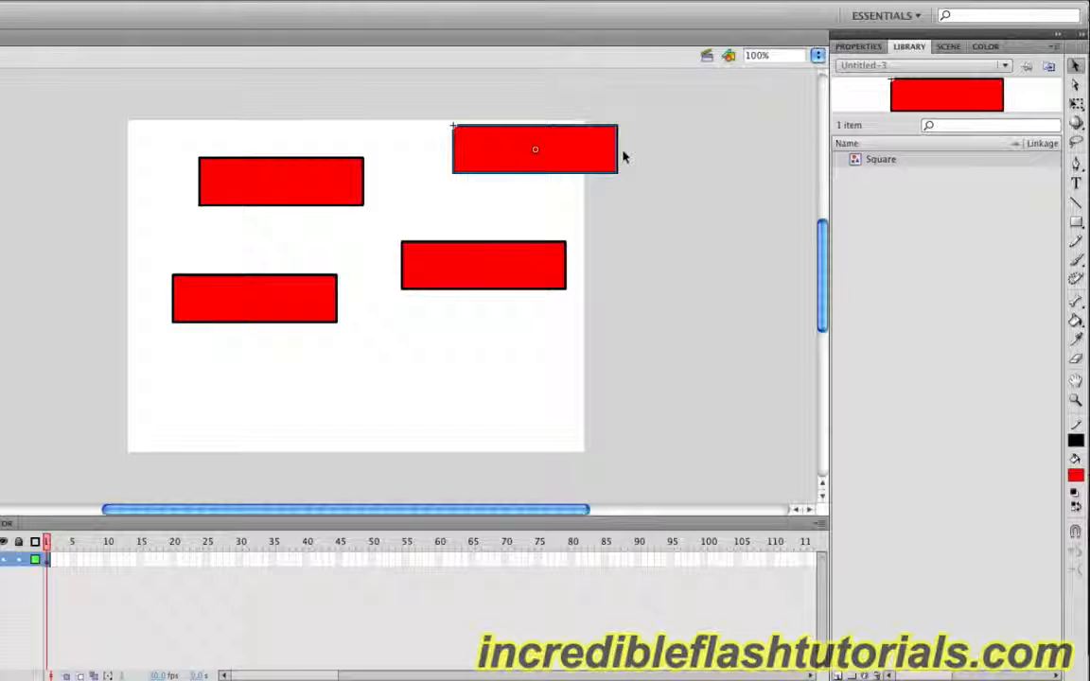
Duplicate the symbol of the upper-left instance under the name Red Square.
right_click(294, 173)
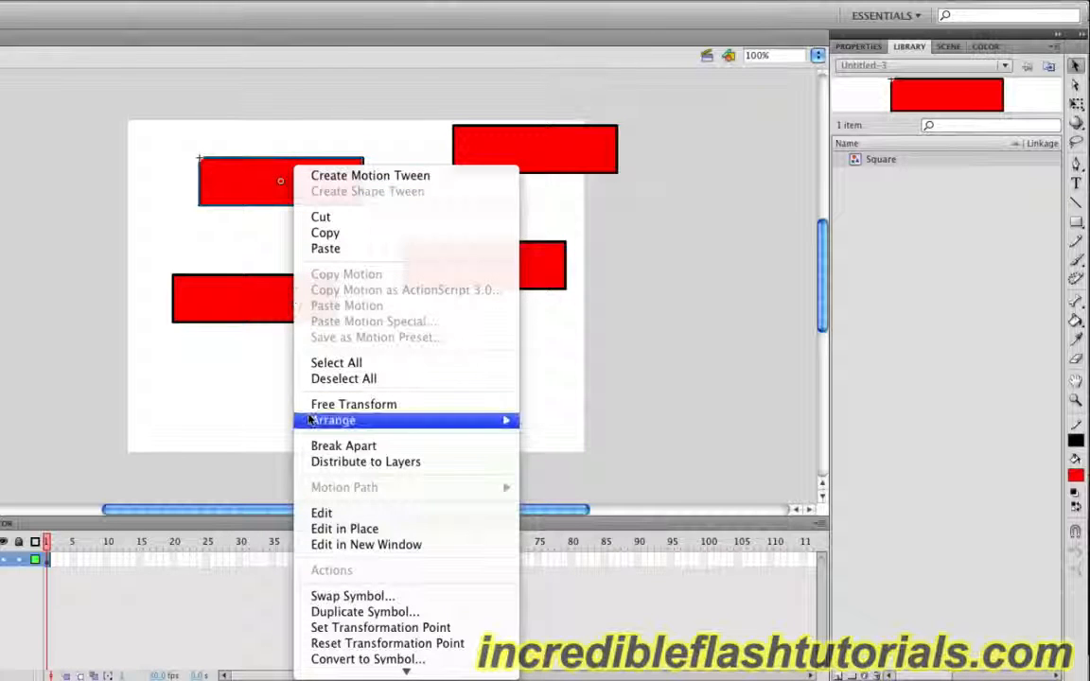
left_click(350, 612)
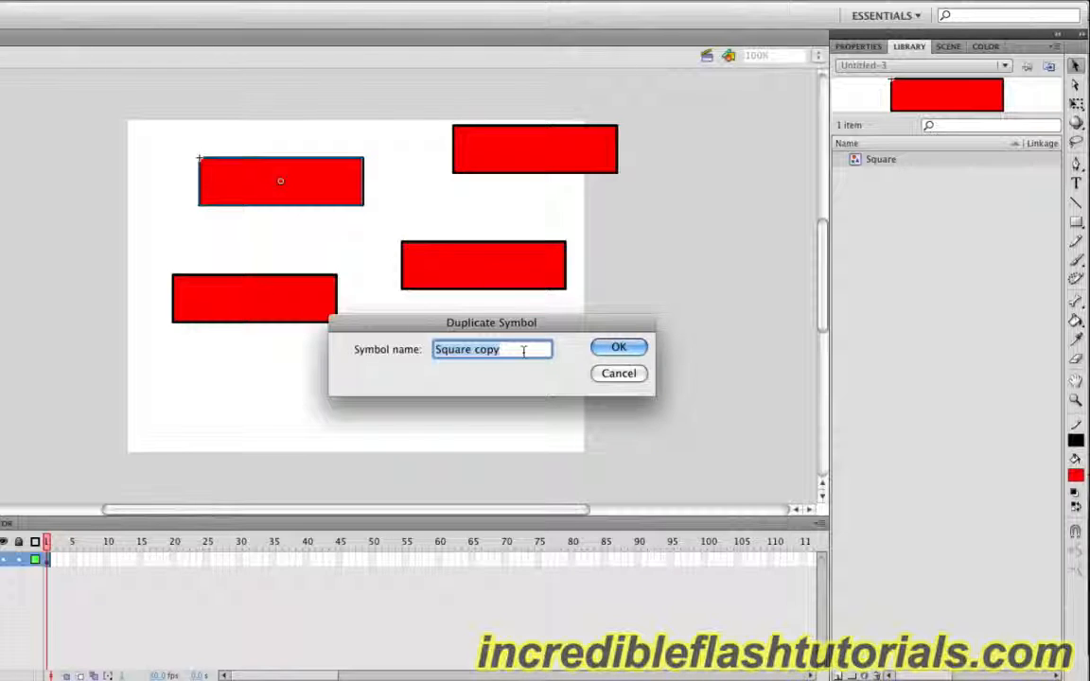
type("Red ")
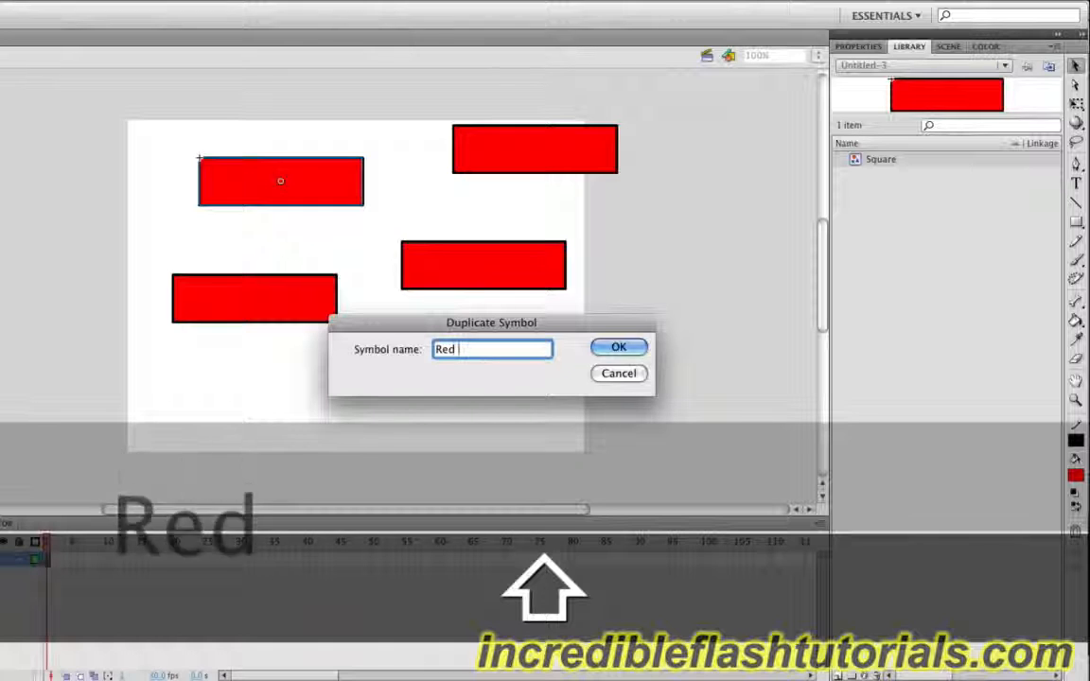
type("Square")
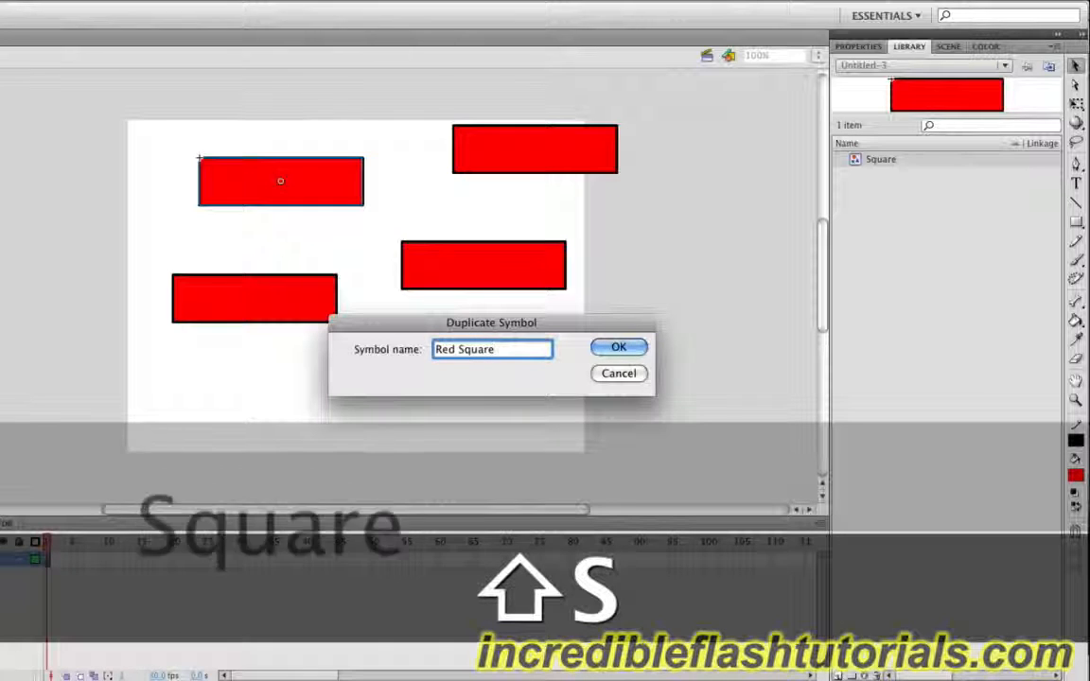
left_click(614, 347)
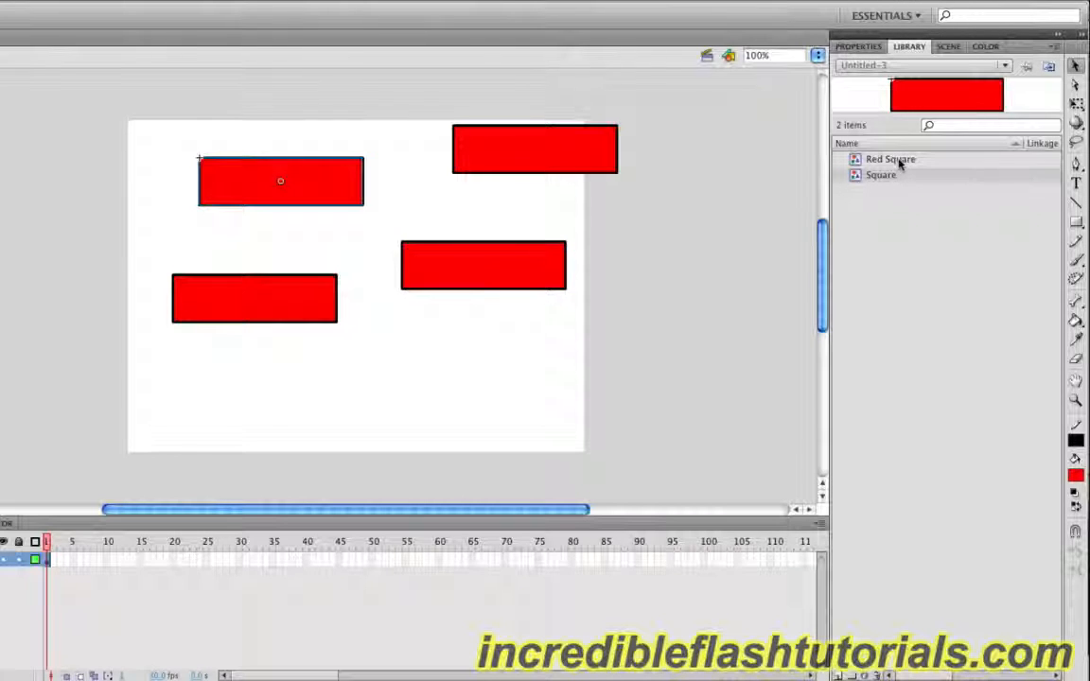
Compare Red Square and Square in the Library, and place another Square instance near the stage's lower-right corner.
left_click(901, 164)
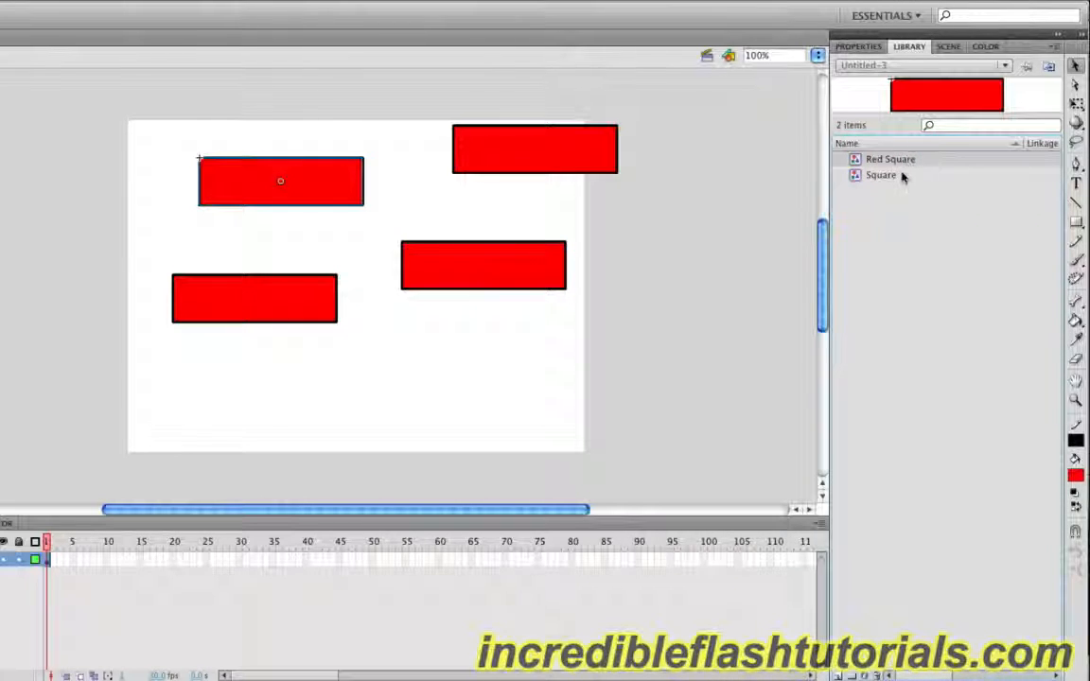
left_click(886, 177)
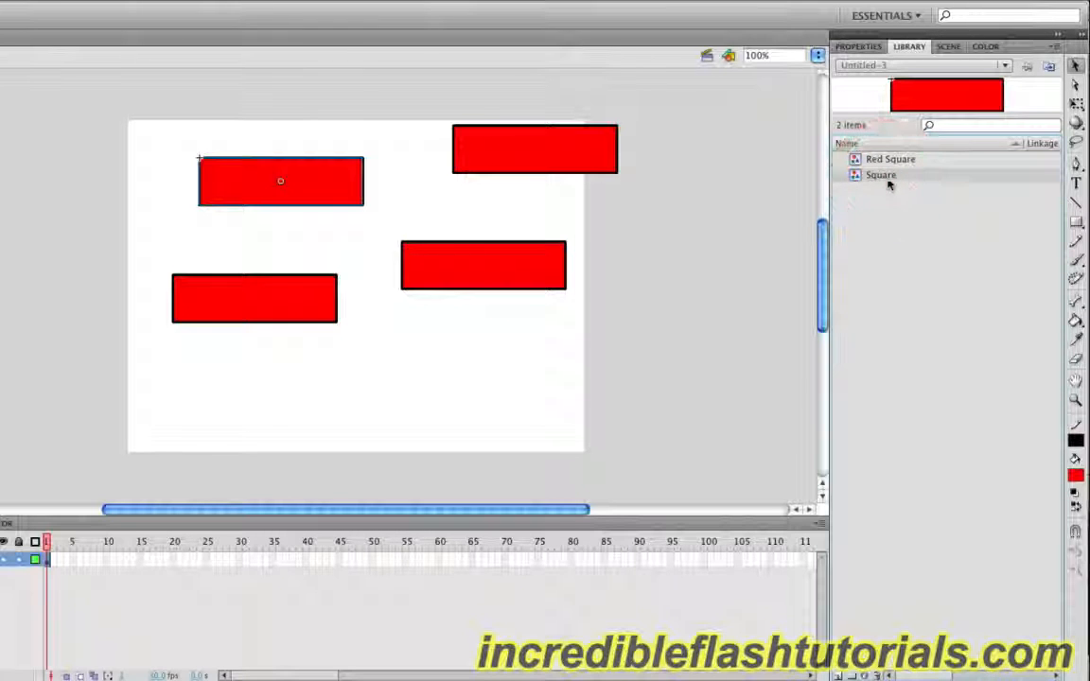
left_click_drag(857, 180, 499, 389)
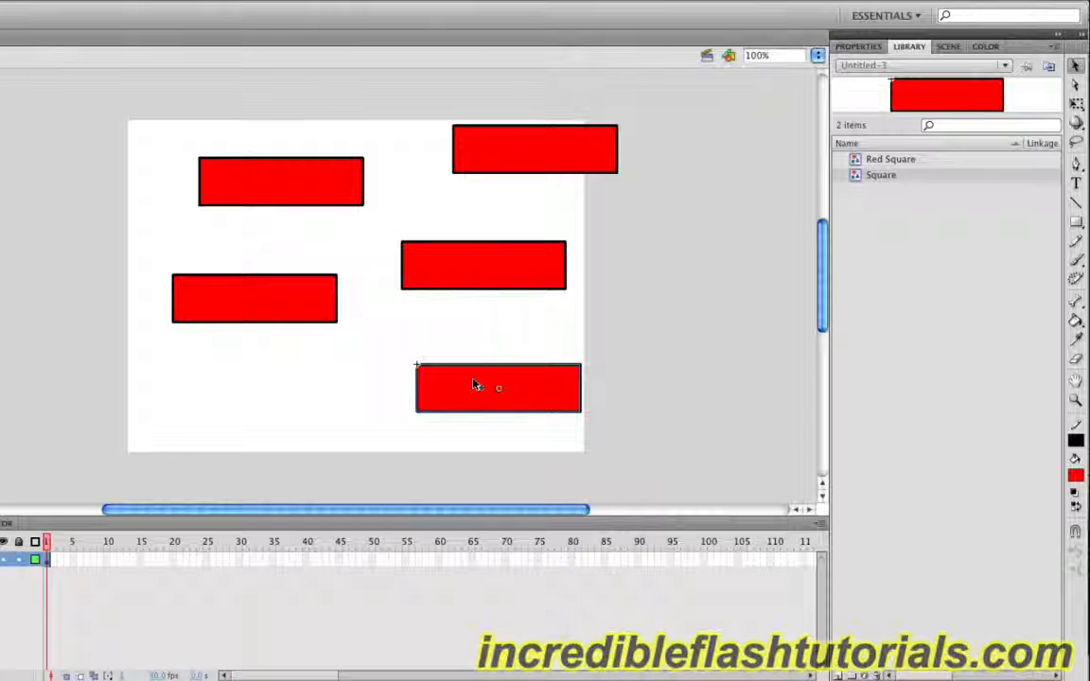
Edit the Square symbol in place through the lower-right instance, change its fill to dark green, and return to Scene 1.
double_click(476, 385)
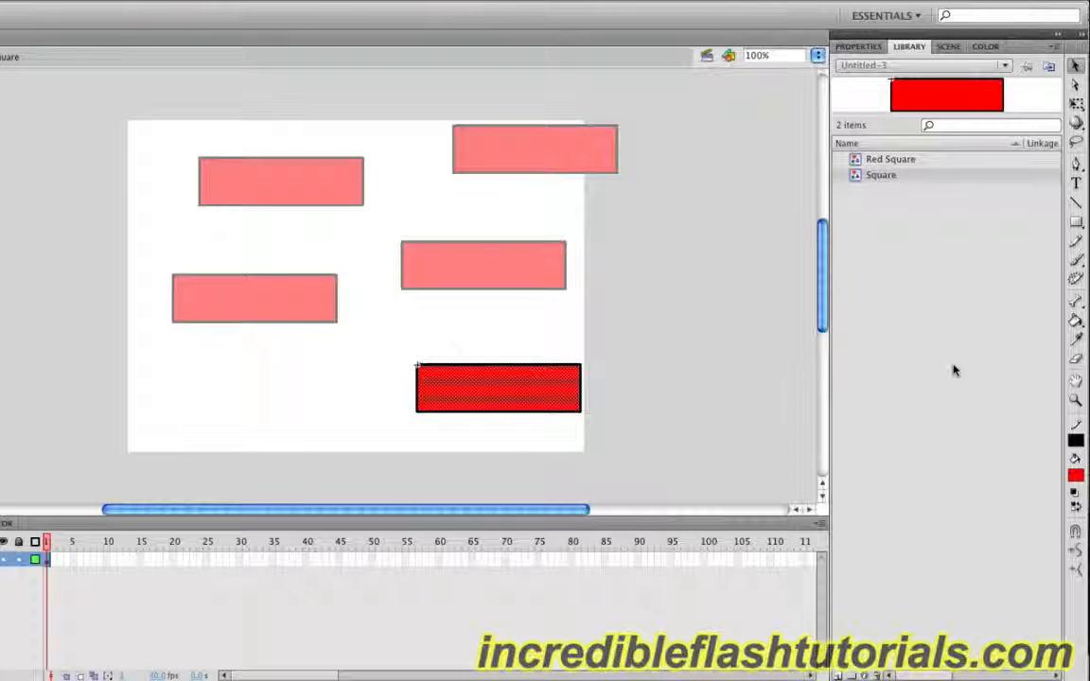
left_click(1077, 322)
left_click(946, 319)
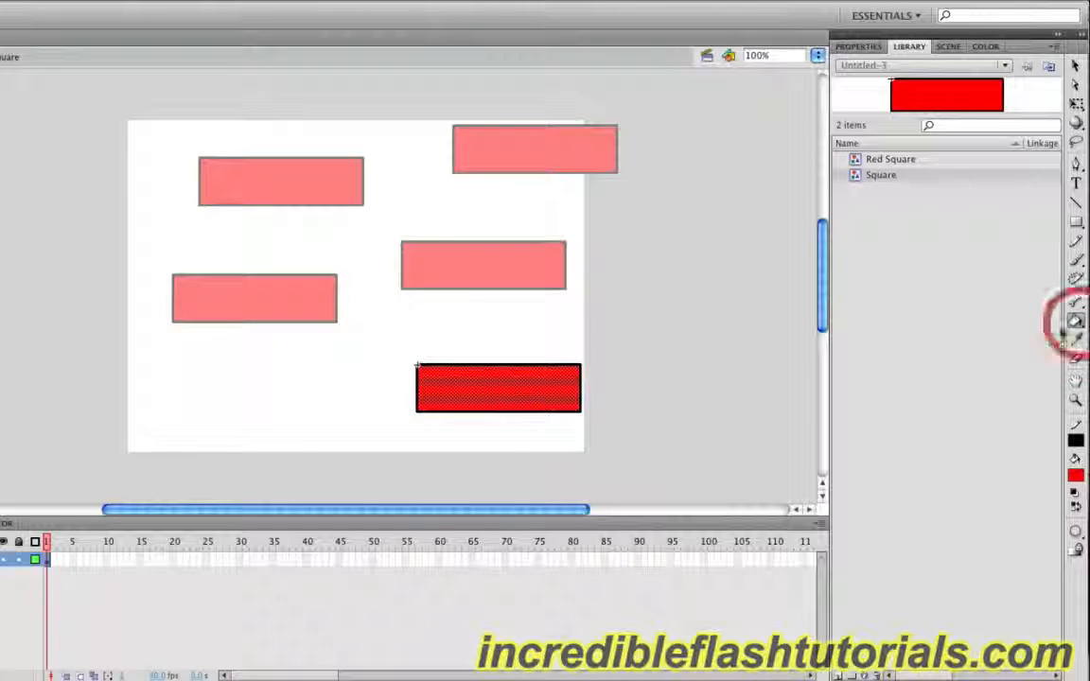
left_click(857, 46)
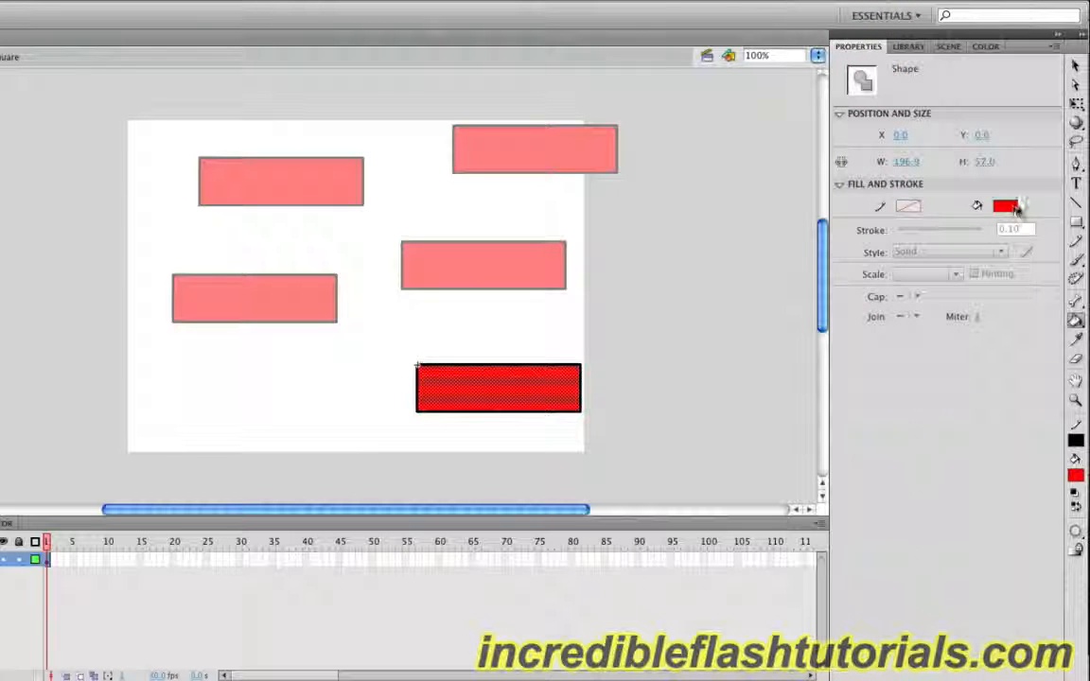
left_click(1009, 206)
left_click(902, 244)
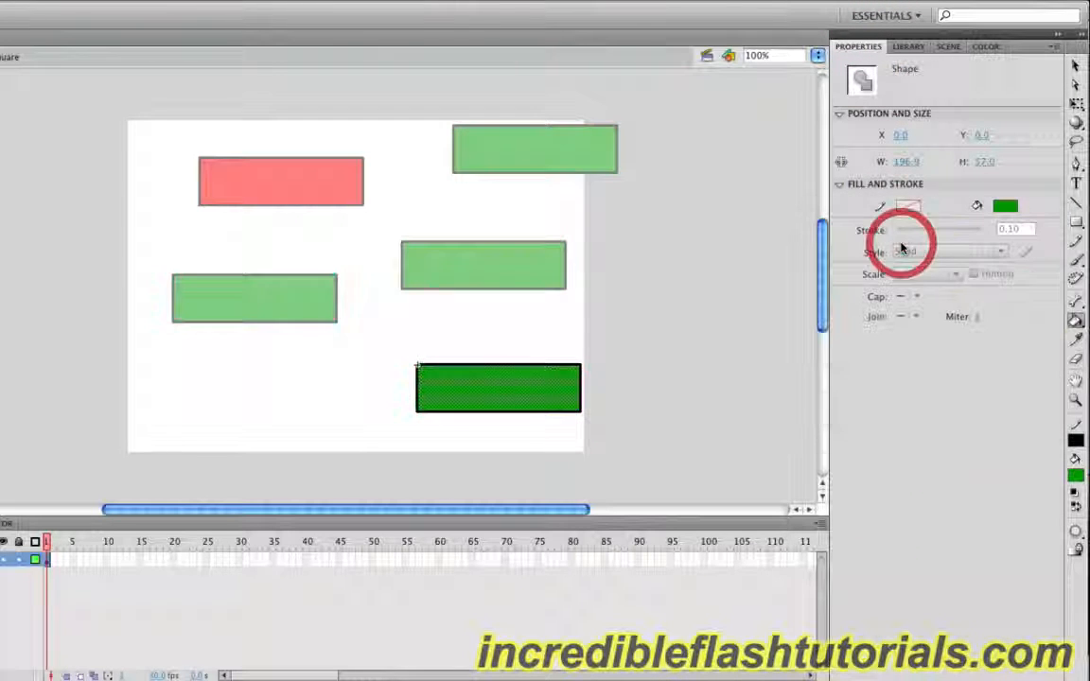
key("v")
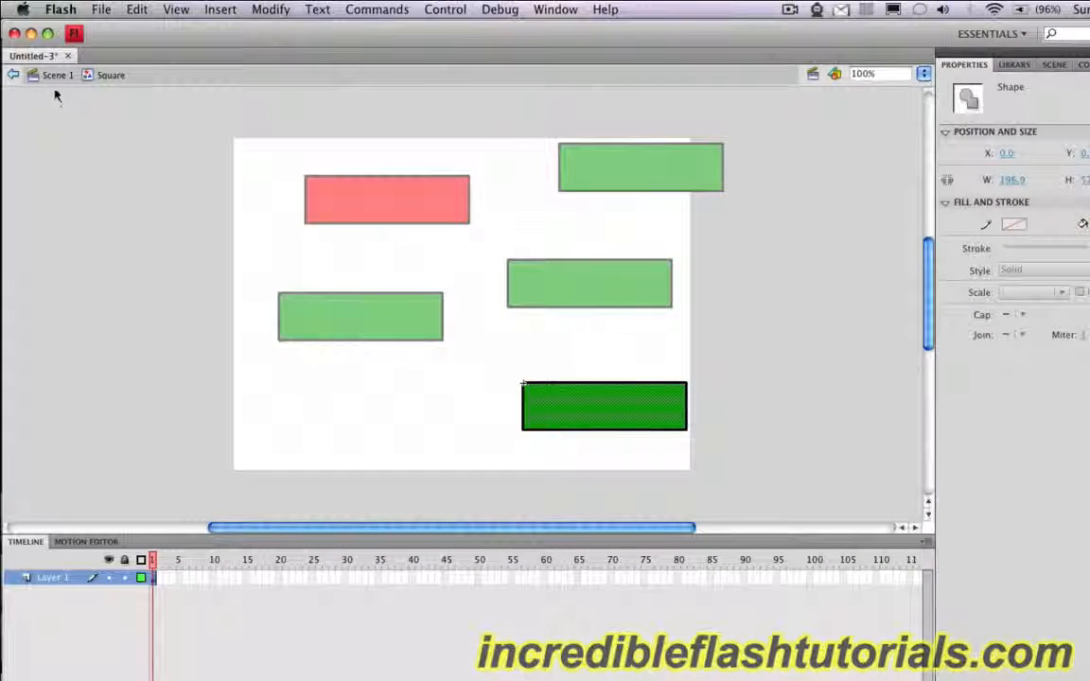
left_click(49, 75)
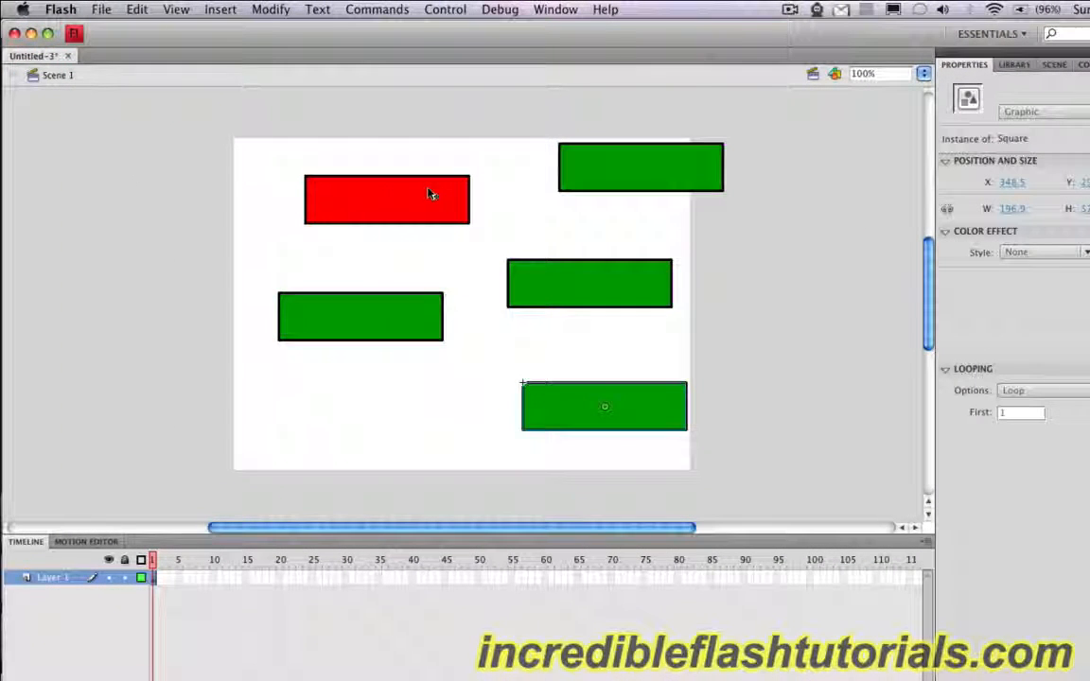
Check which symbol the red instance belongs to, and preview the Red Square and Square symbols in the Library.
left_click(429, 194)
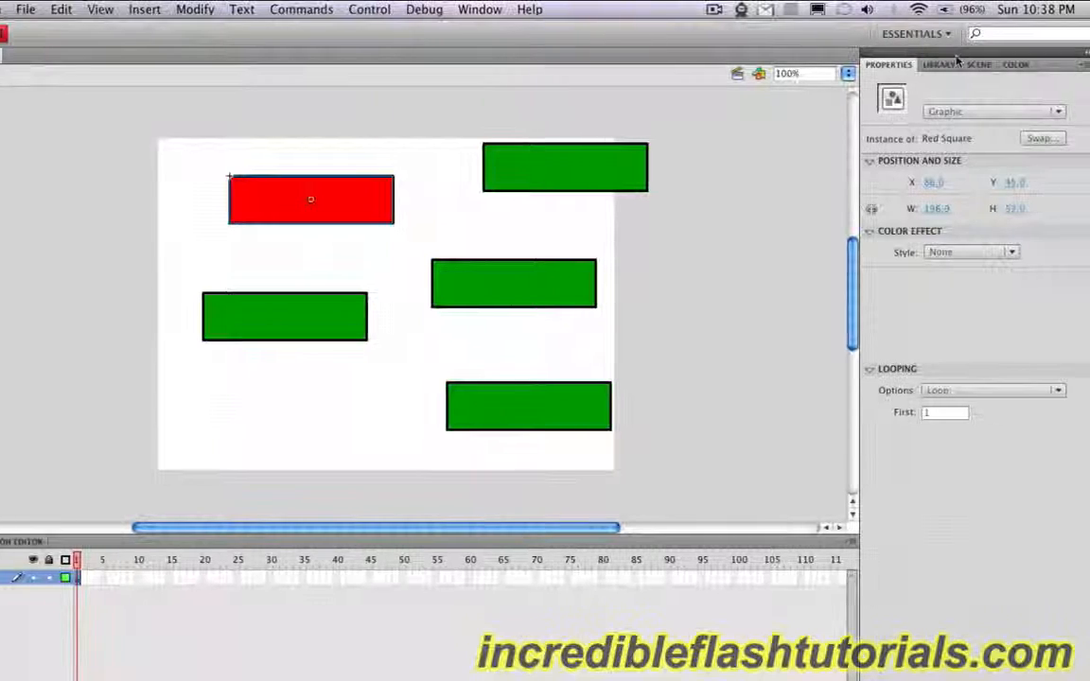
left_click(941, 64)
left_click(925, 179)
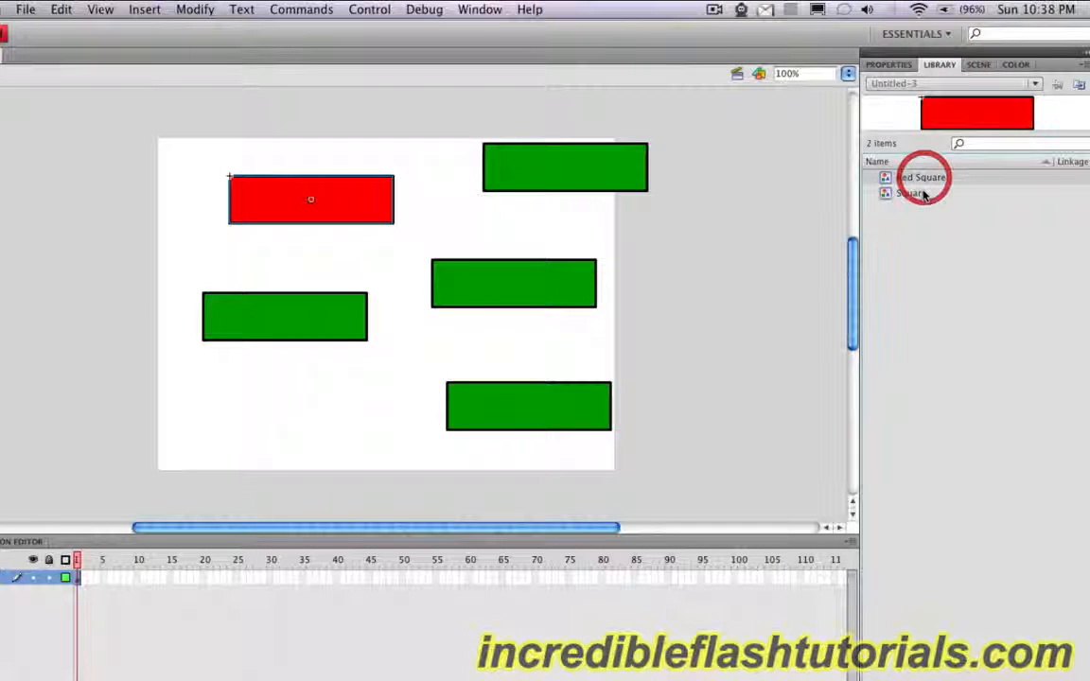
left_click(921, 194)
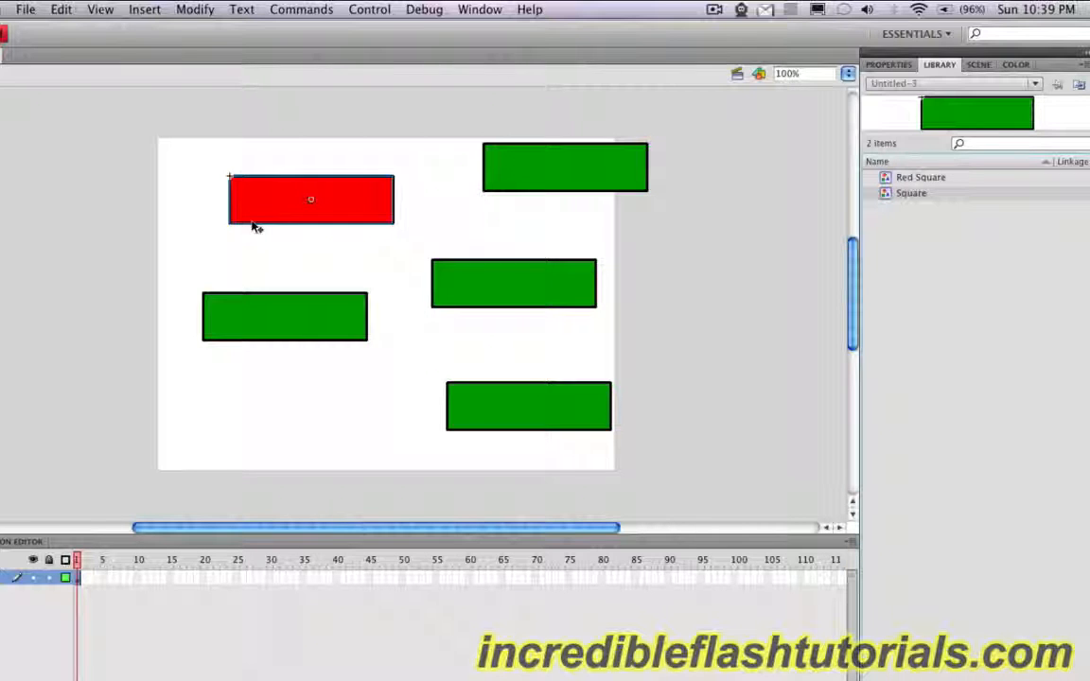
Delete the four green Square instances from the stage, keeping the red one.
left_click(512, 186)
left_click(503, 284, "shift")
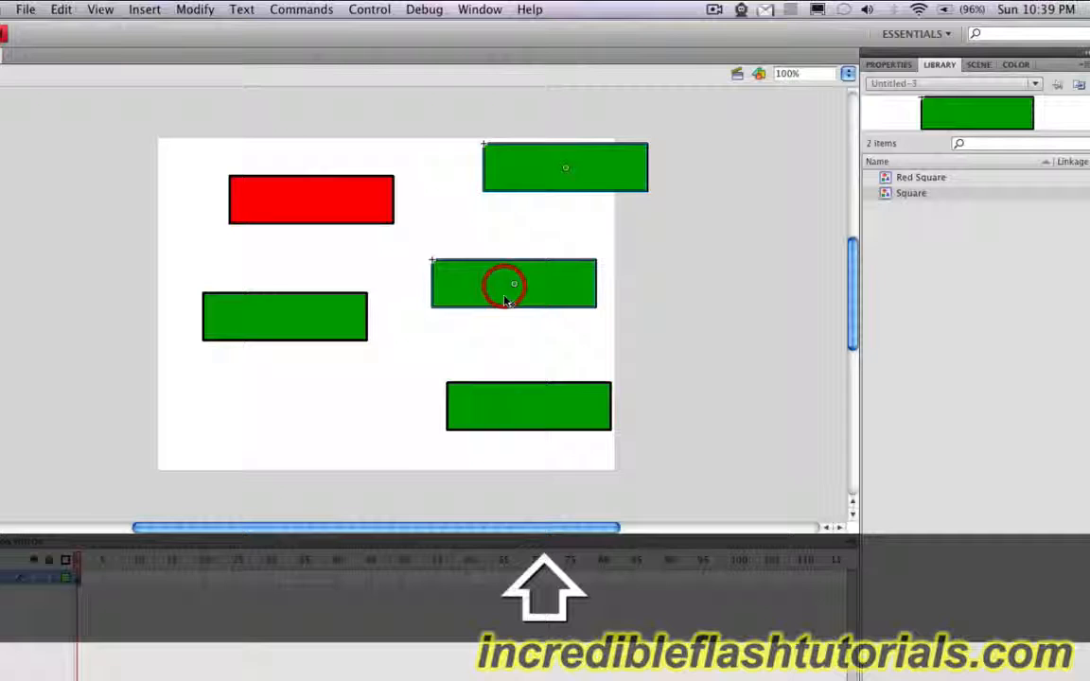
left_click(503, 404, "shift")
left_click(269, 312, "shift")
key("Delete")
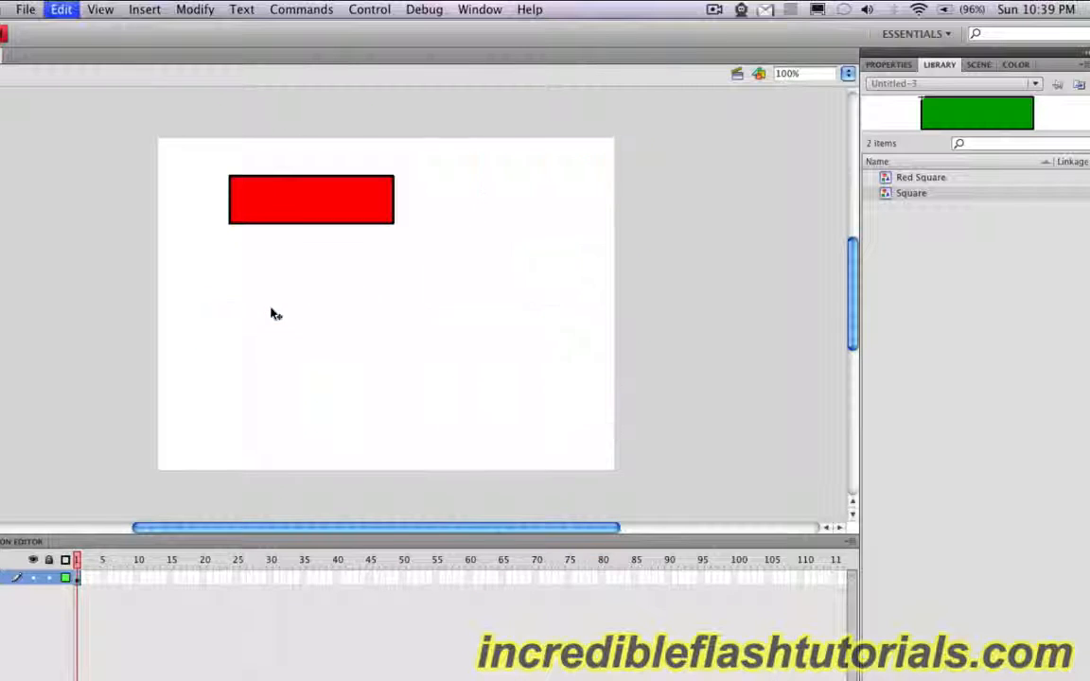
Move the red rectangle instance to the centre of the stage and deselect it.
left_click_drag(268, 202, 341, 297)
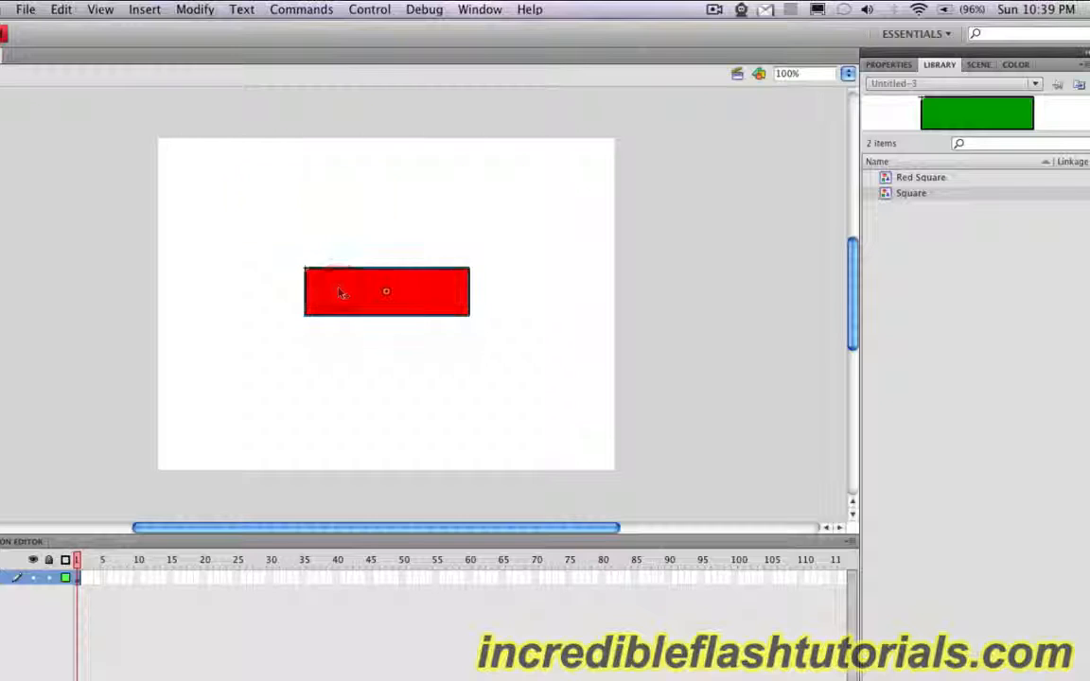
left_click(343, 173)
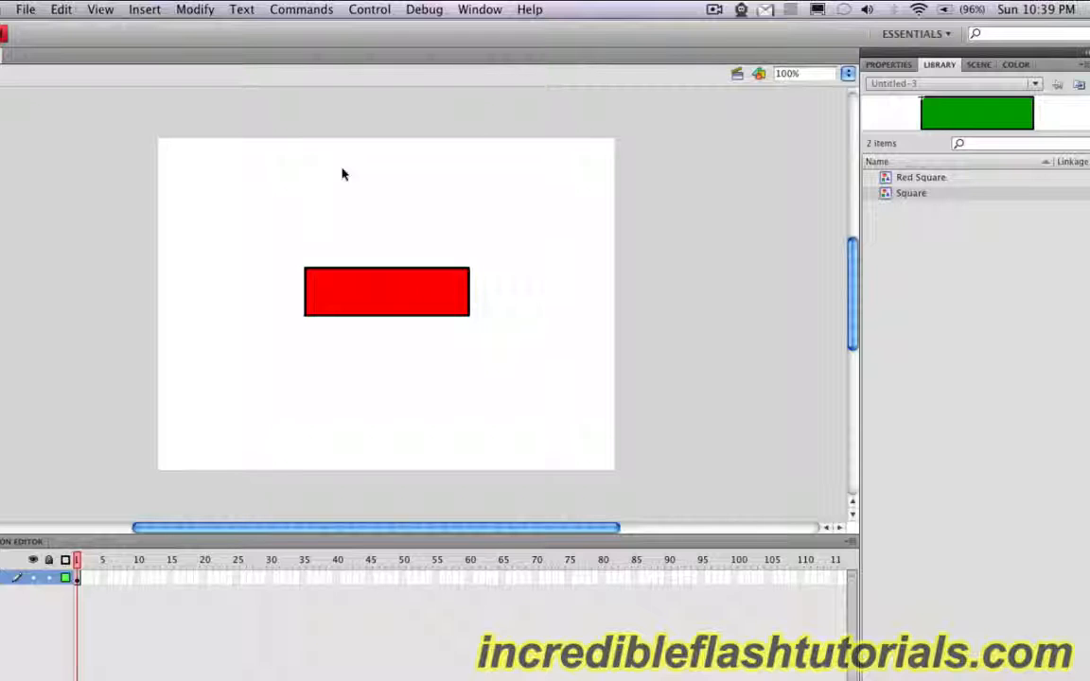
Open the Red Square symbol in place to view its own timeline, and return to Scene 1 to compare the main timeline.
double_click(352, 275)
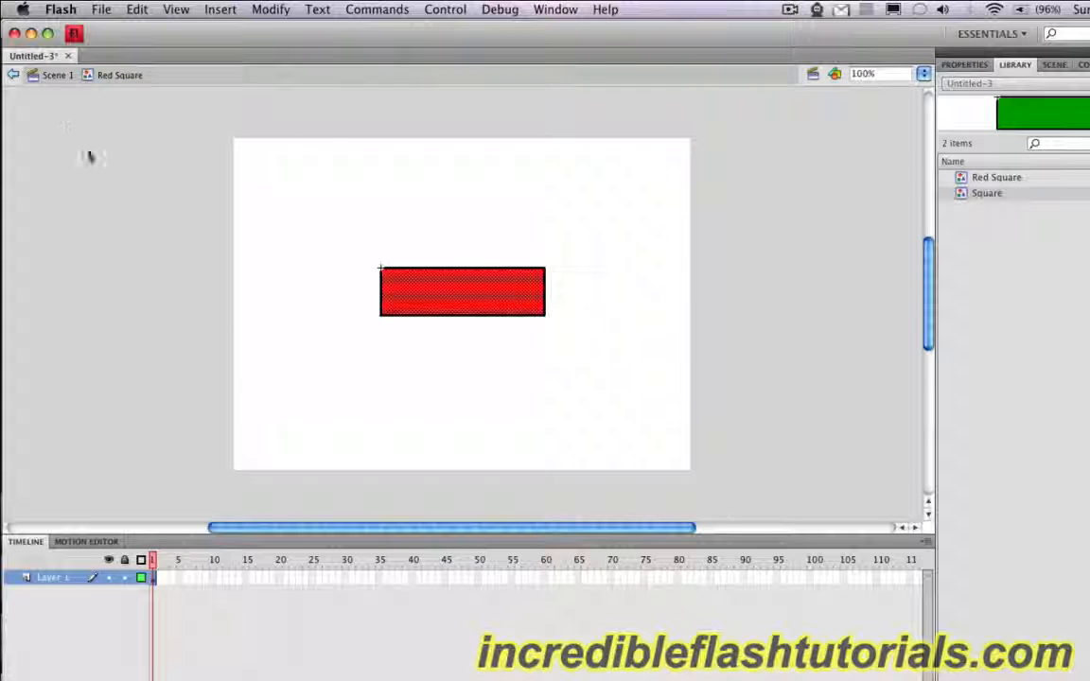
left_click(63, 76)
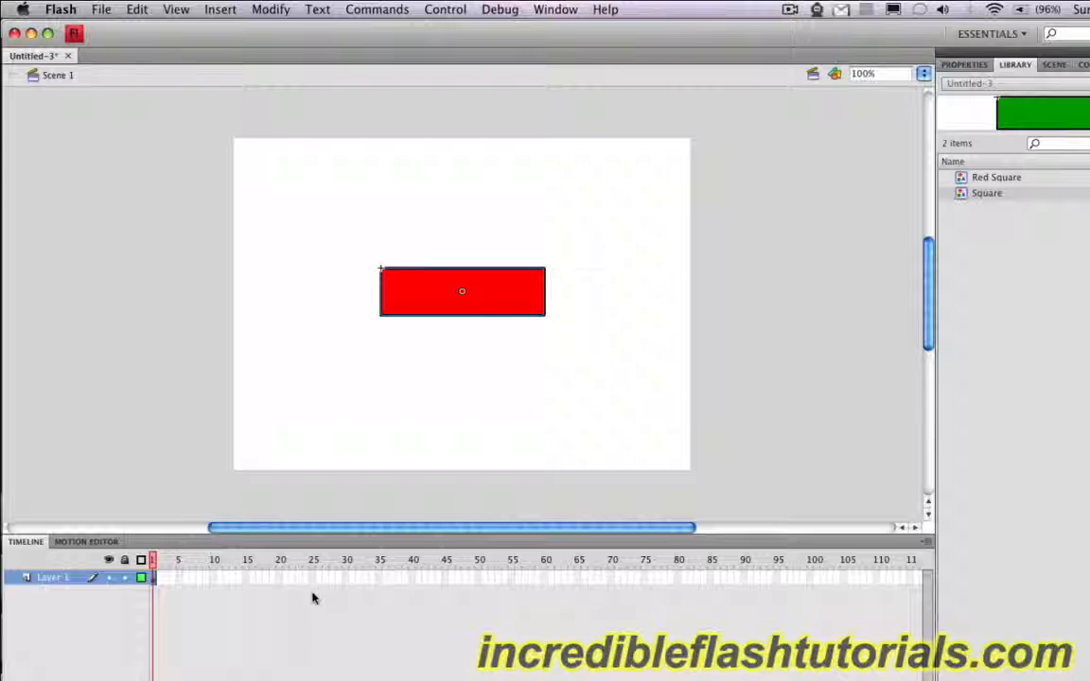
left_click(518, 291)
left_click(322, 606)
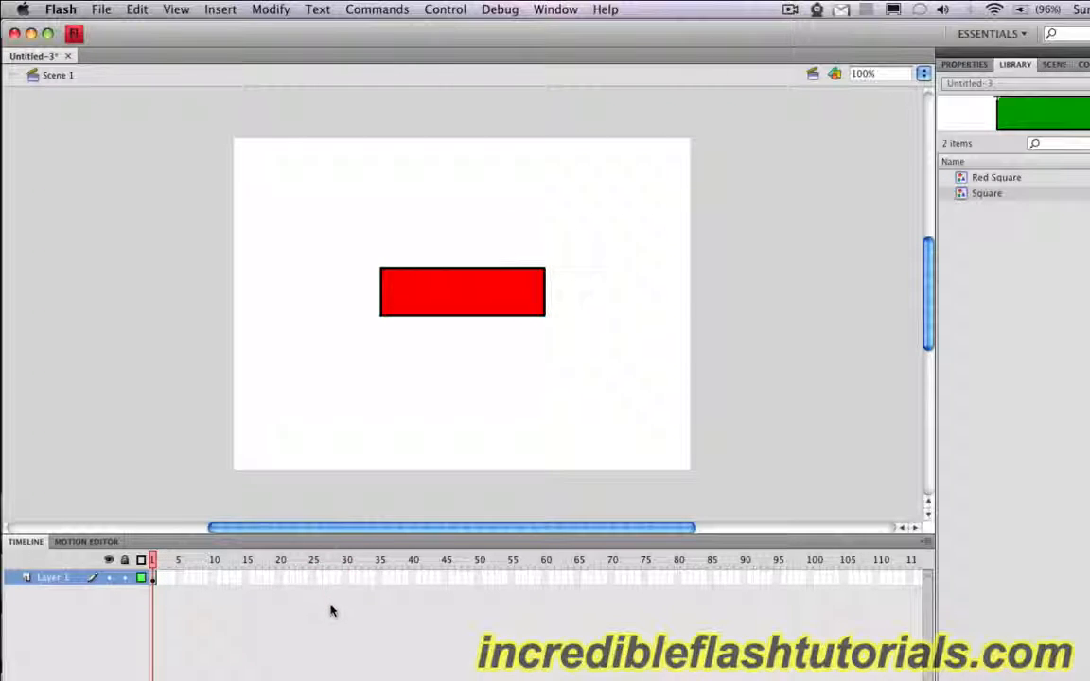
Edit the Red Square symbol in place and insert a keyframe at frame 50 of its timeline.
double_click(507, 308)
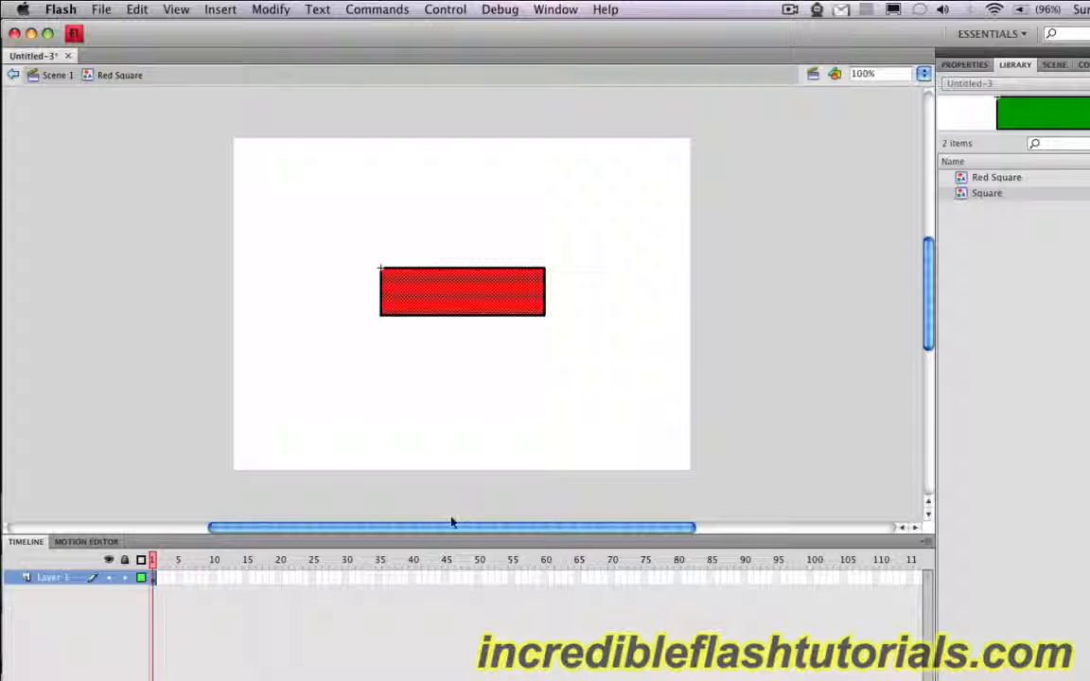
right_click(480, 581)
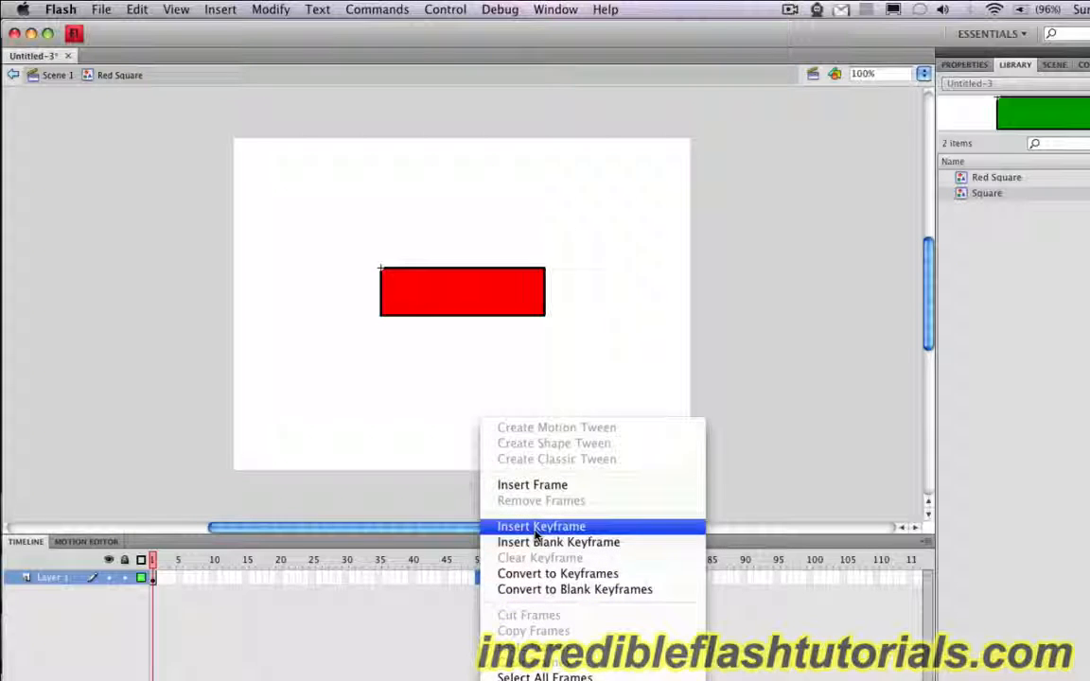
left_click(535, 527)
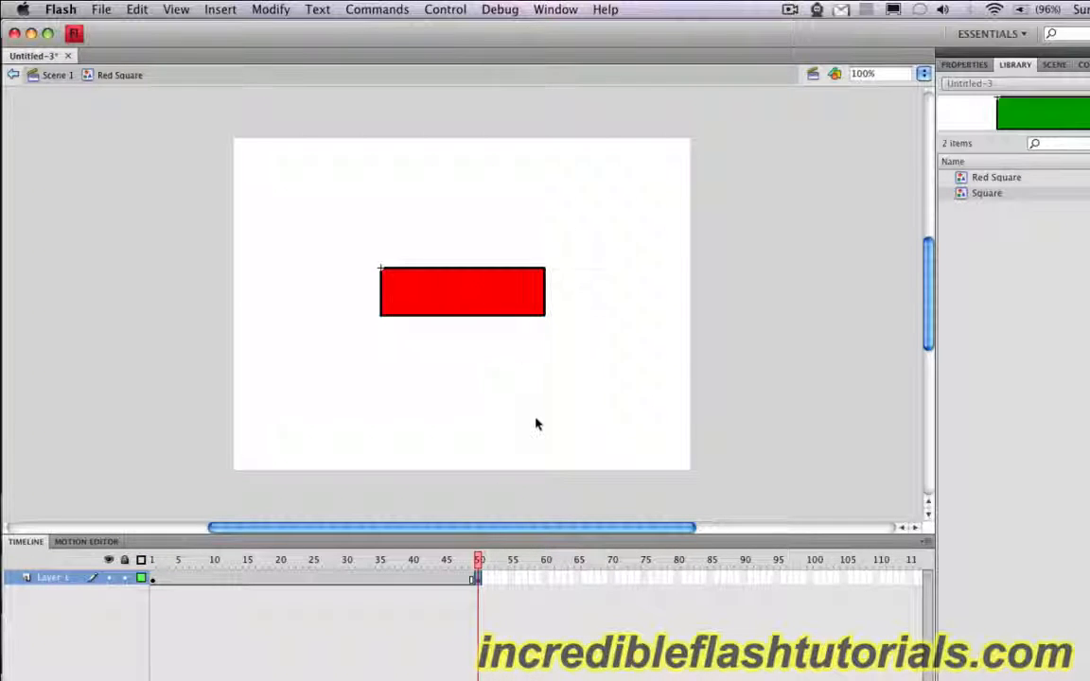
Change the rectangle's fill to blue on the symbol's frame 50 keyframe.
left_click(487, 305)
left_click(487, 405)
left_click(481, 295)
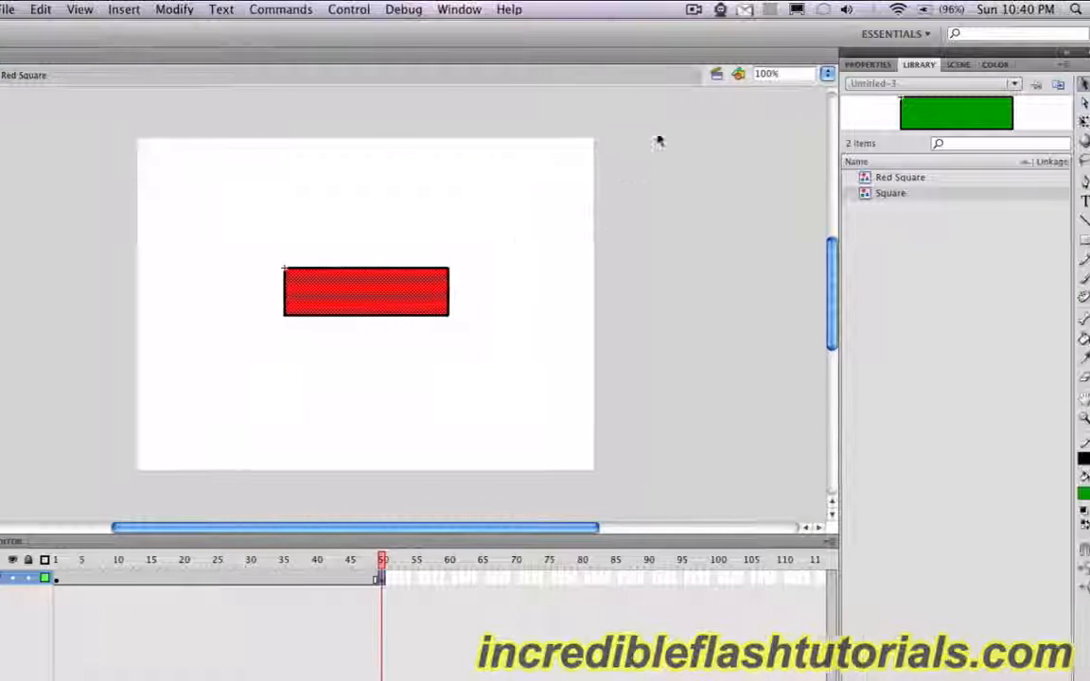
left_click(868, 65)
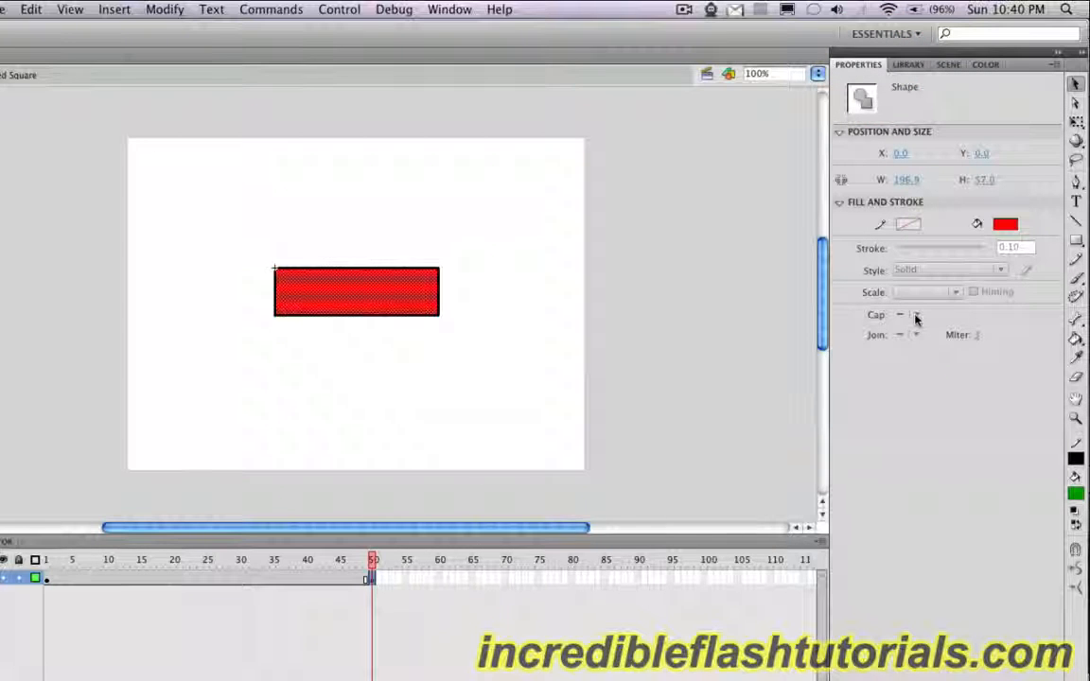
left_click(1005, 224)
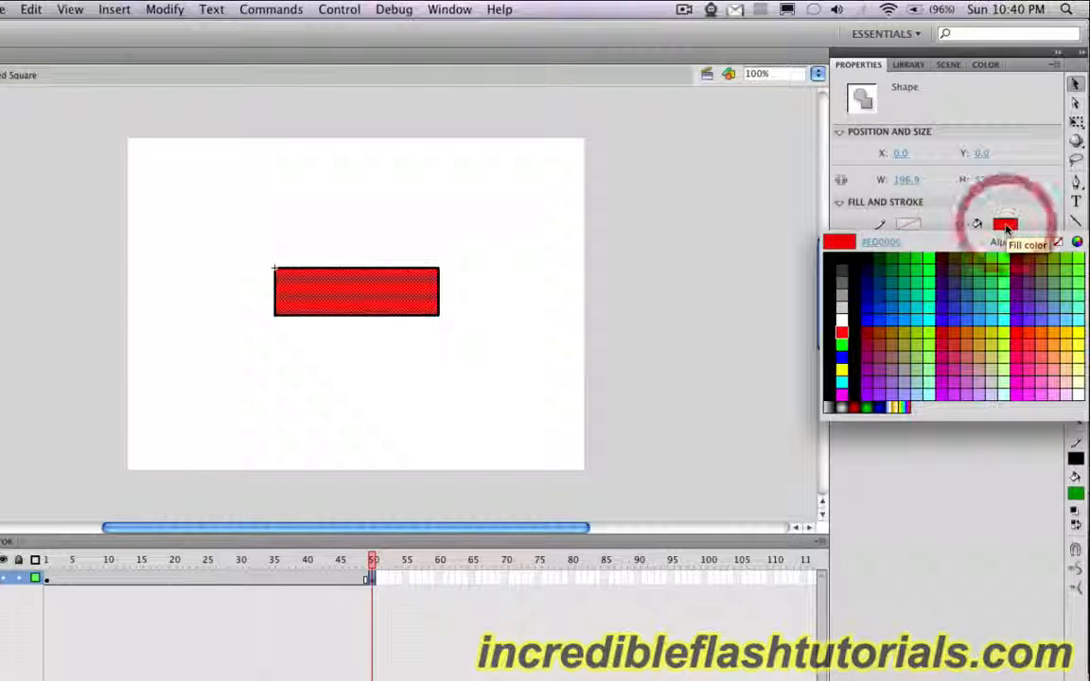
left_click(942, 316)
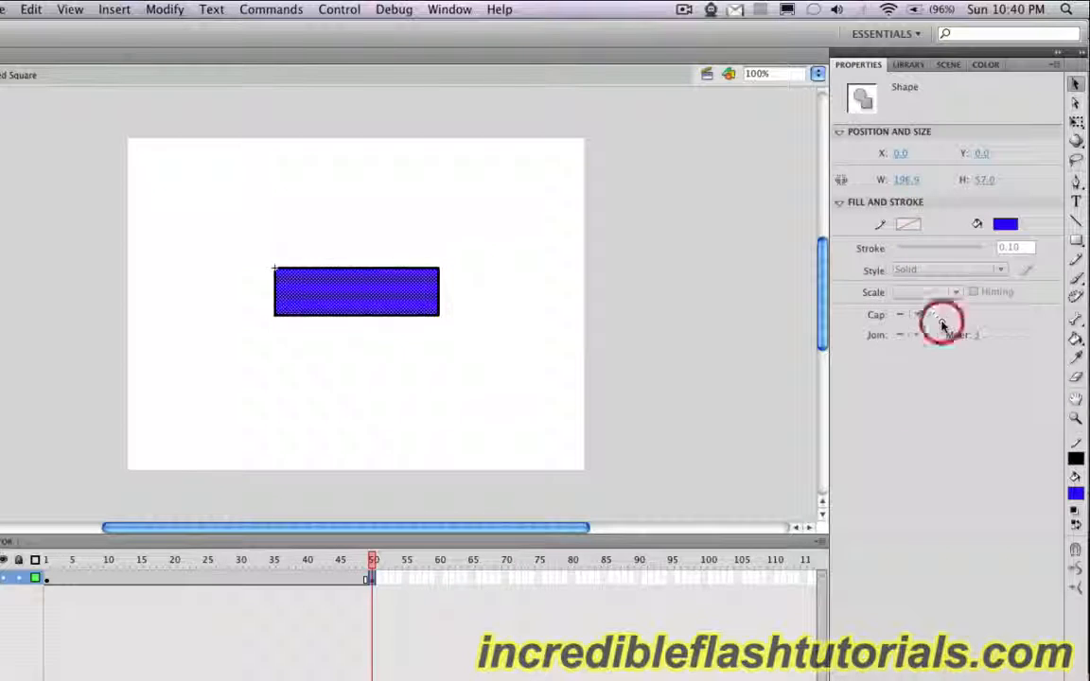
left_click(683, 382)
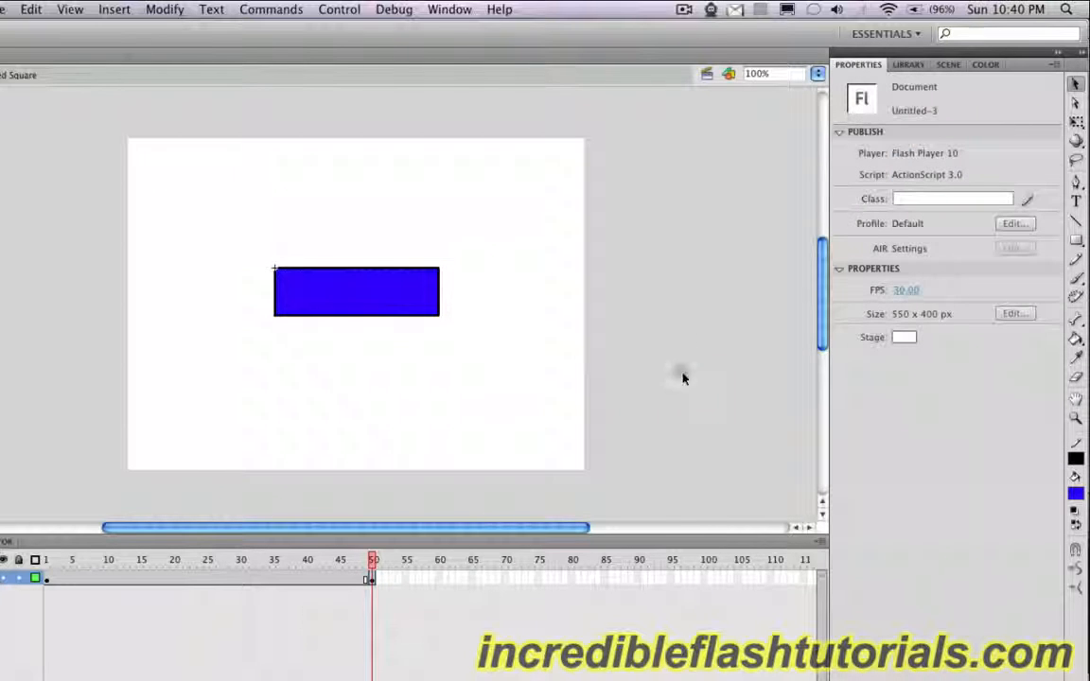
Compare the rectangle's colour at frames 1, 49 and 50 inside the Red Square symbol, and return to Scene 1.
left_click(355, 579)
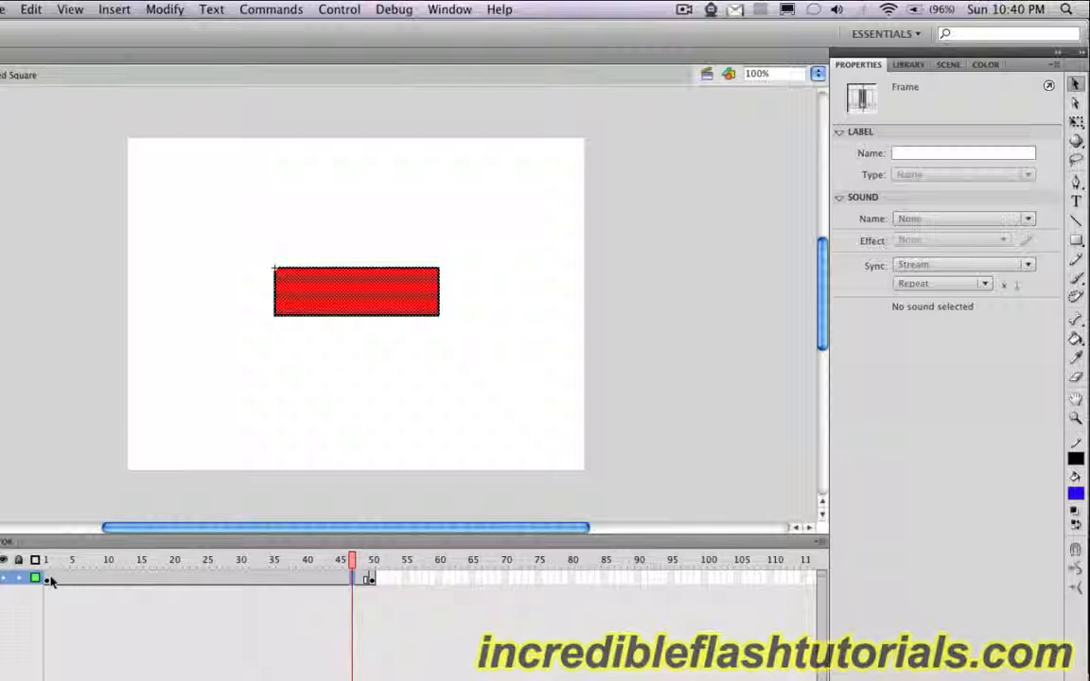
left_click(45, 579)
left_click(369, 579)
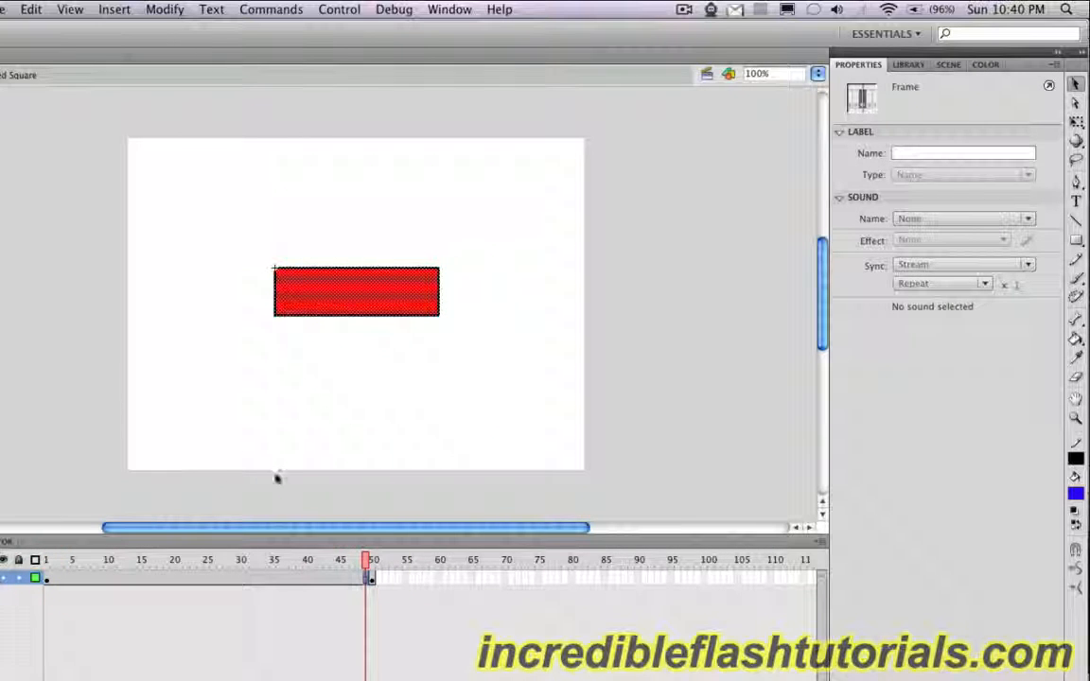
left_click(374, 580)
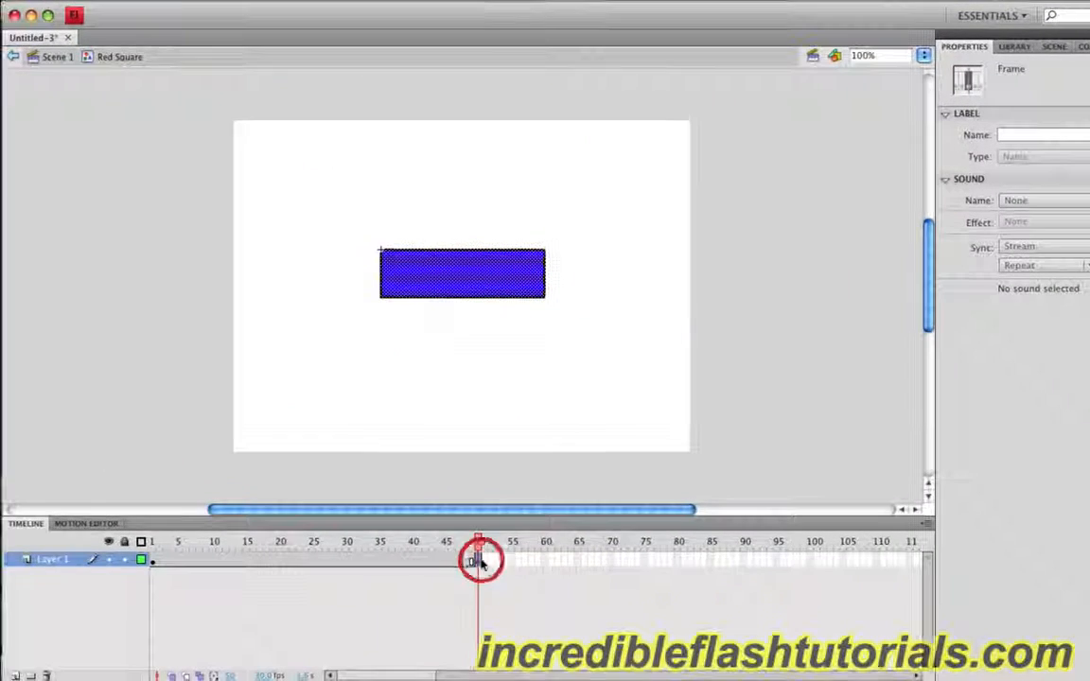
left_click(67, 60)
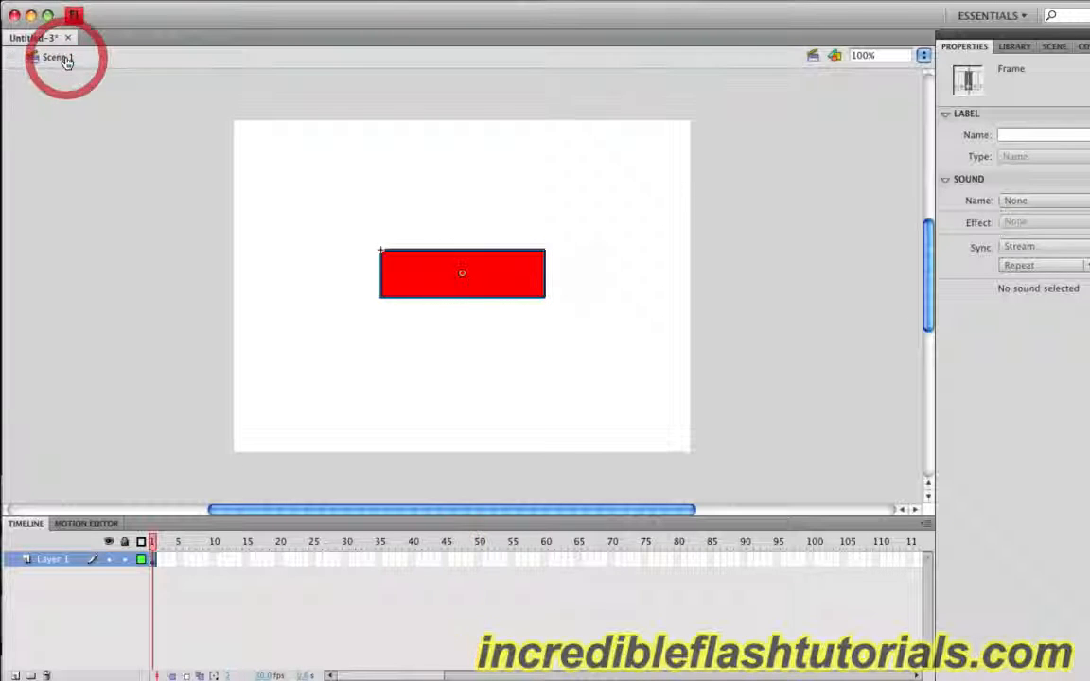
left_click(275, 395)
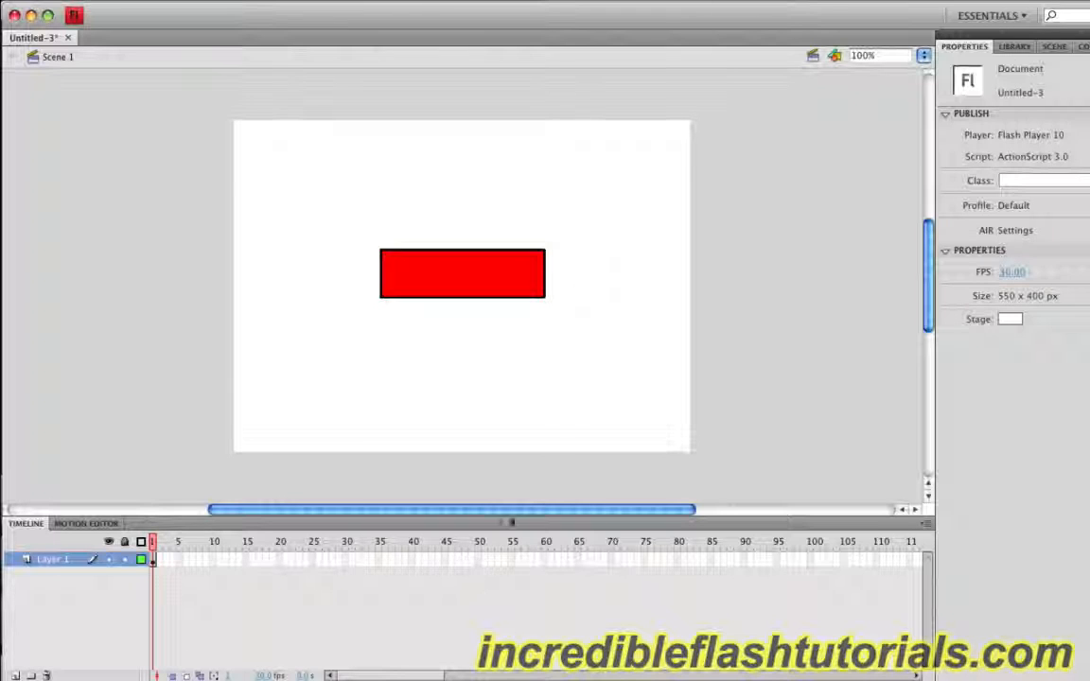
Extend Layer 1 in Scene 1 by inserting a frame at frame 50.
left_click(516, 281)
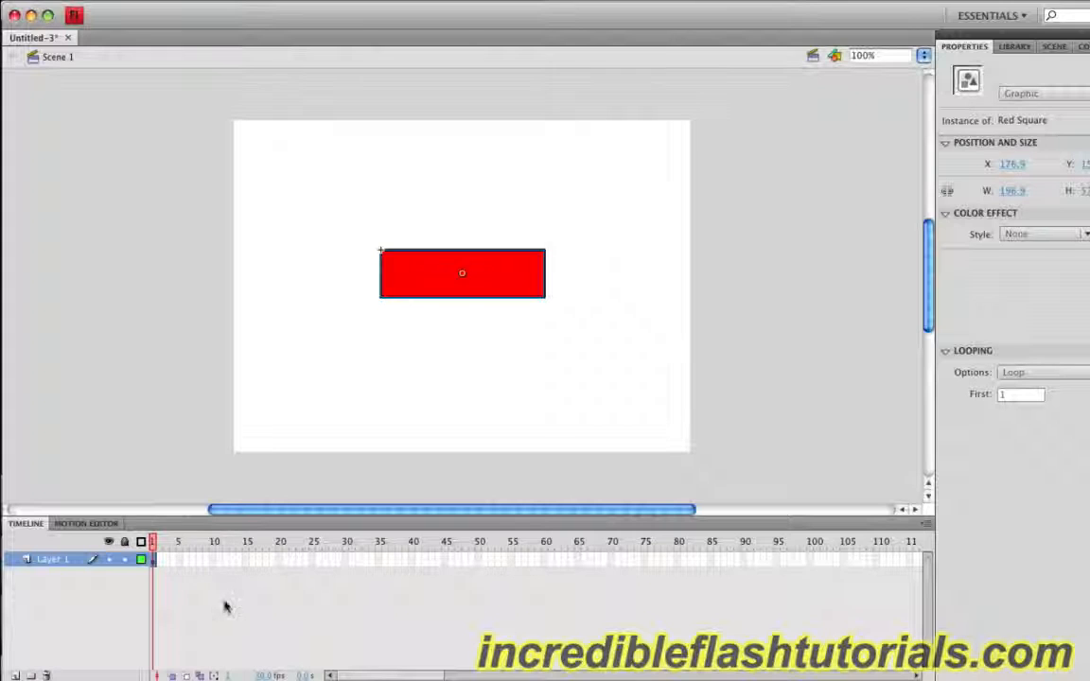
right_click(479, 562)
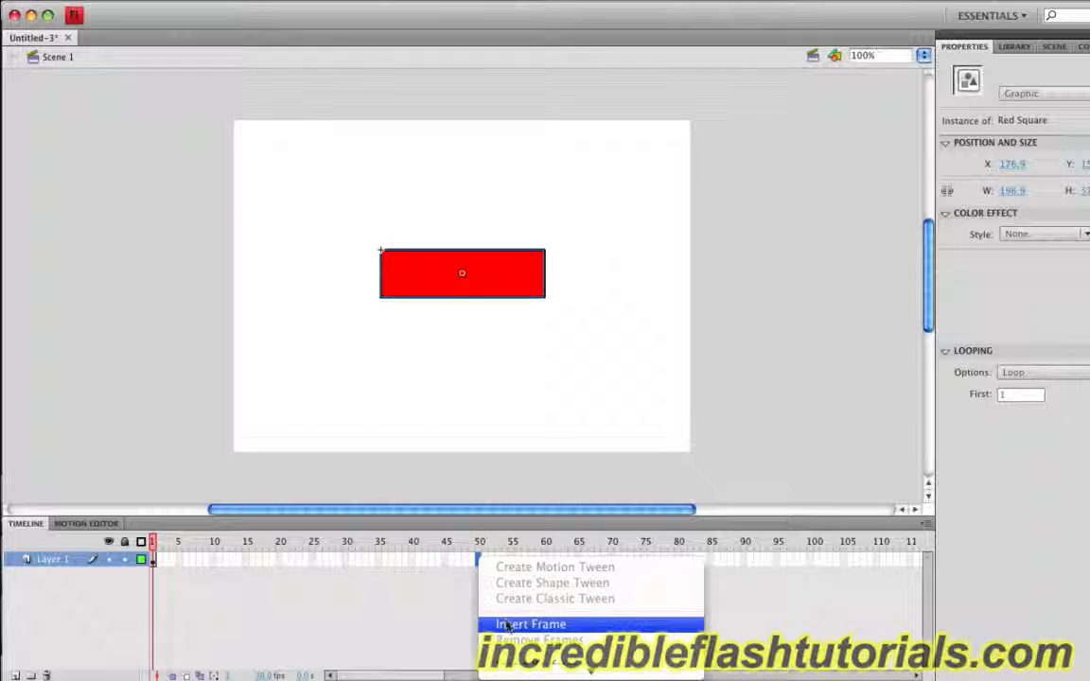
left_click(508, 626)
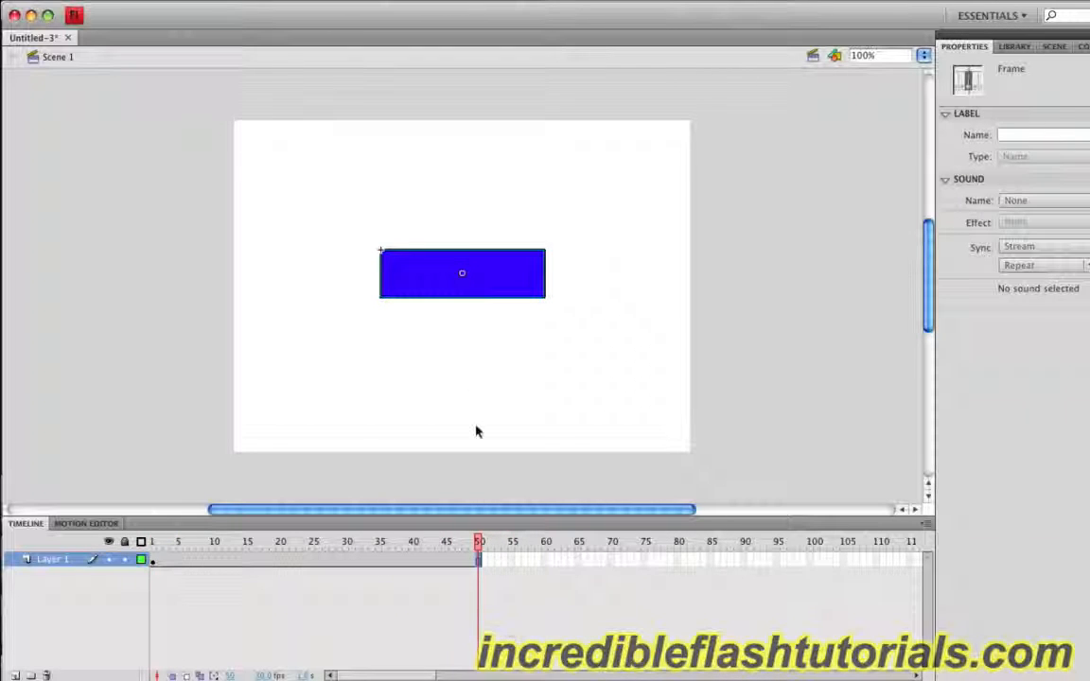
Examine the Looping options available for the Red Square instance at frame 50, leaving Loop selected.
left_click(464, 370)
left_click(471, 289)
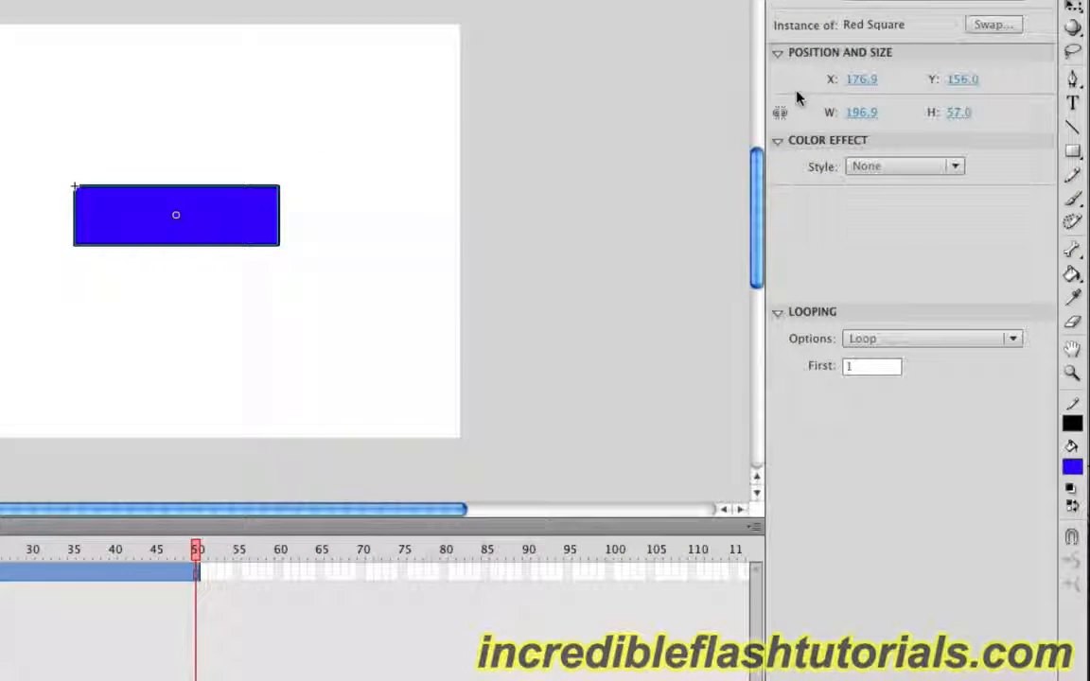
left_click(878, 338)
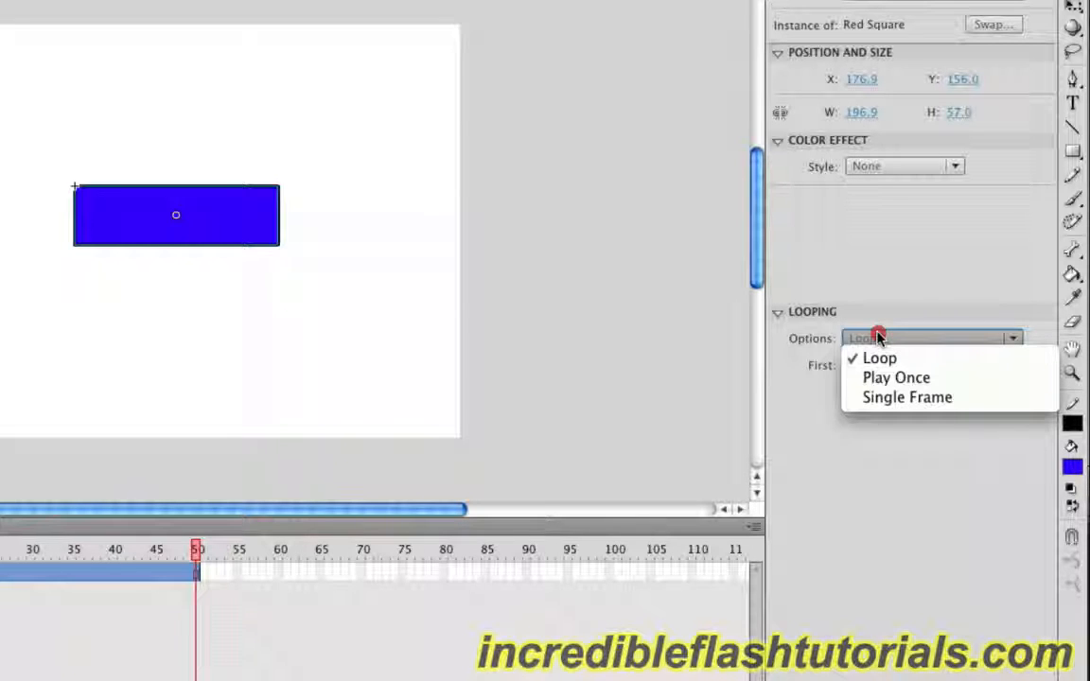
left_click(891, 316)
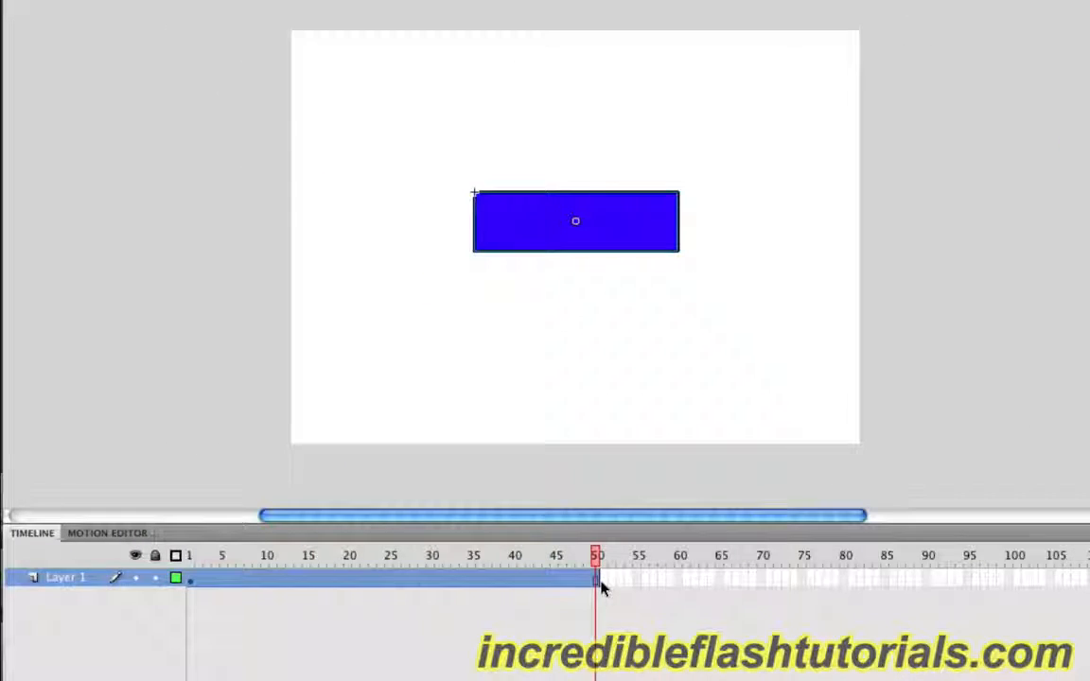
left_click(717, 406)
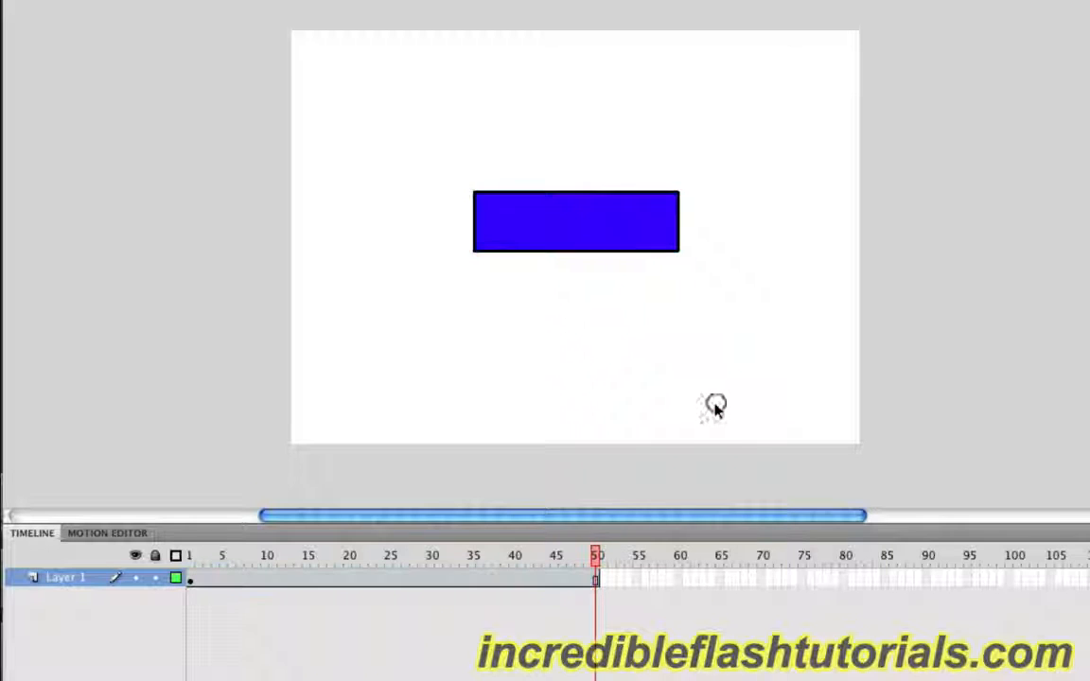
left_click(640, 246)
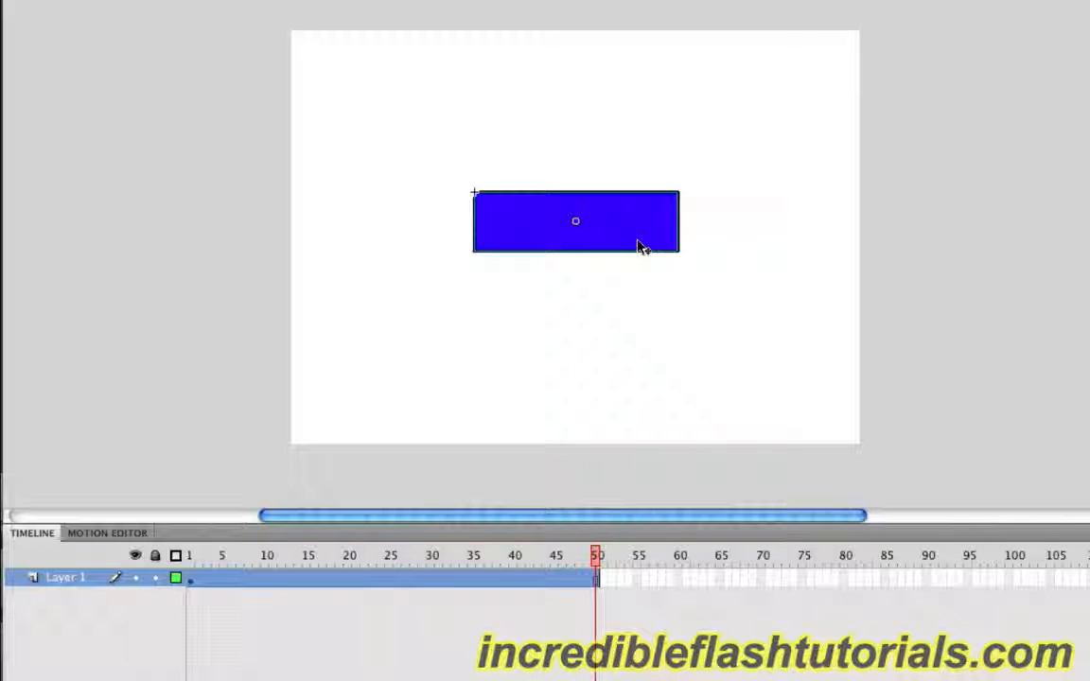
left_click(713, 336)
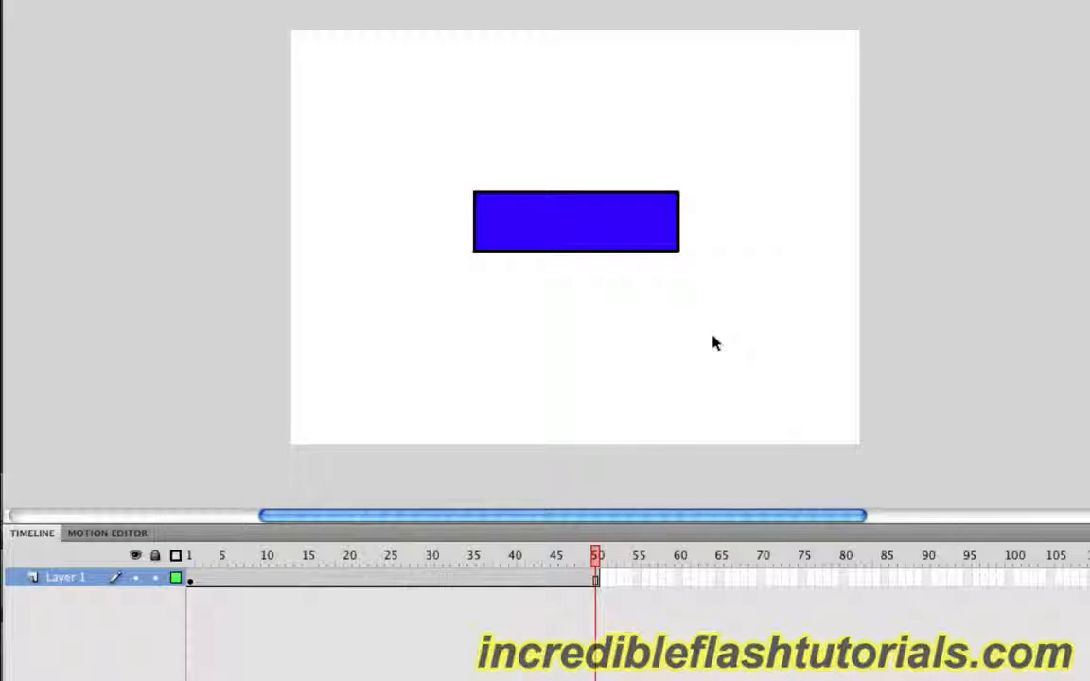
Extend Layer 1 in Scene 1 to frame 70, and compare the instance at frames 50 and 51.
right_click(762, 586)
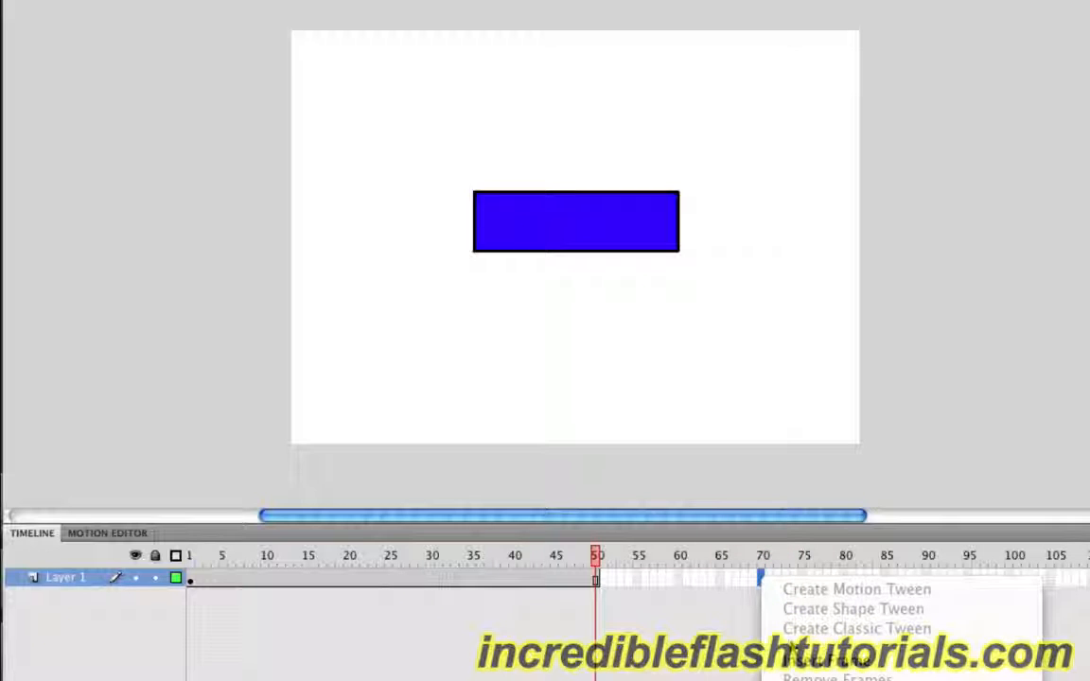
left_click(799, 661)
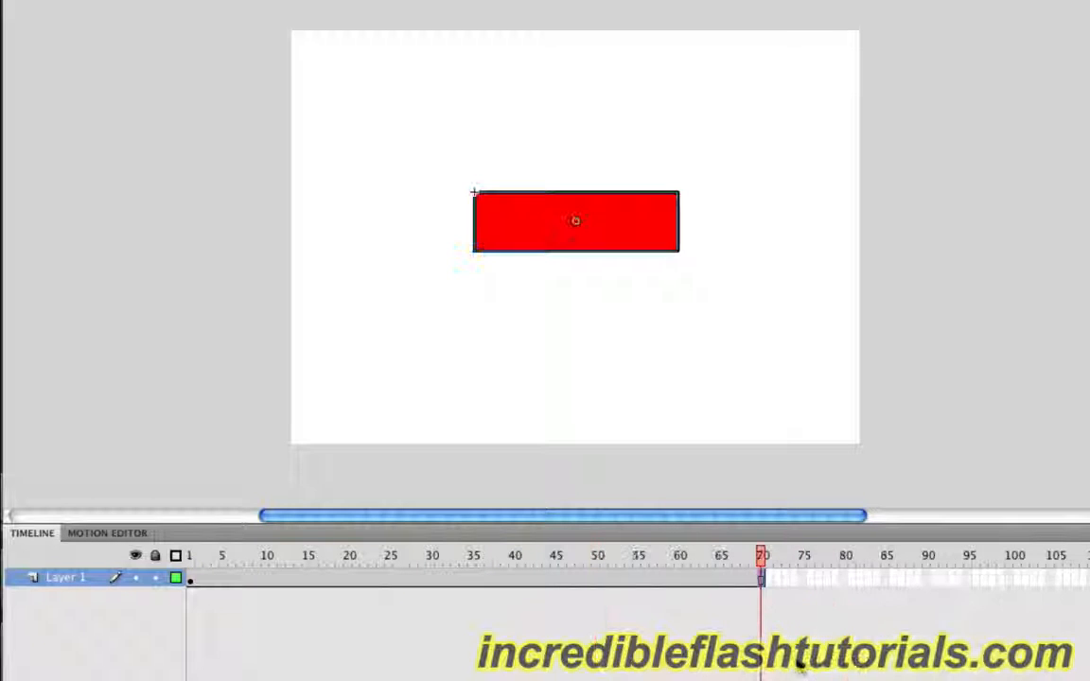
left_click(596, 579)
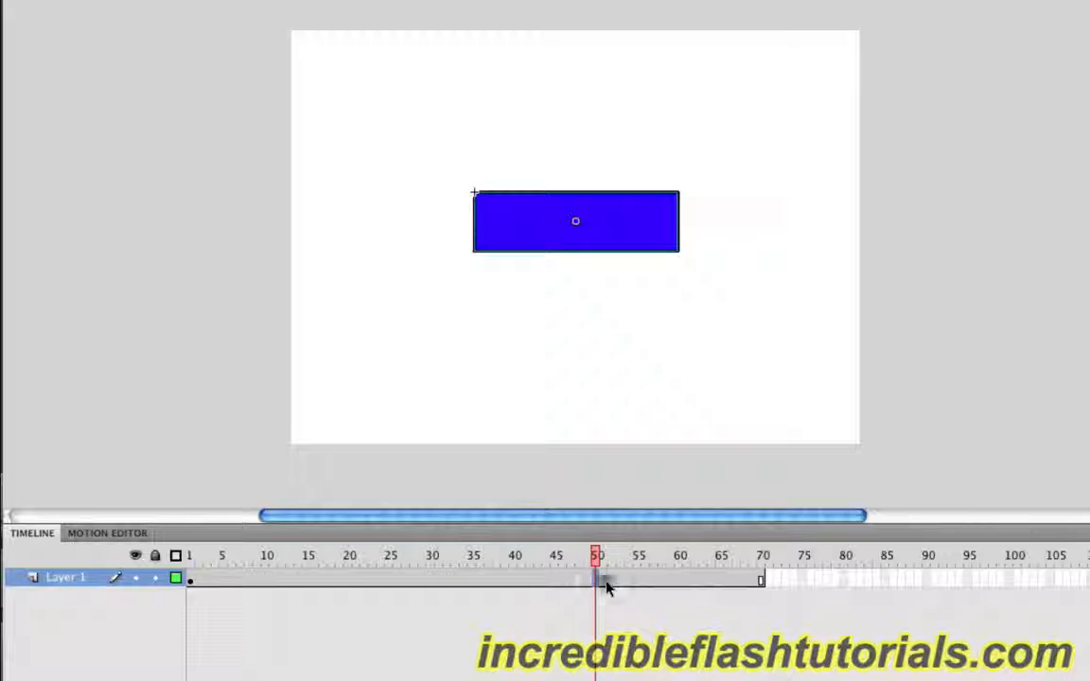
left_click(604, 581)
Set the Red Square instance's looping option to Play Once.
left_click(667, 238)
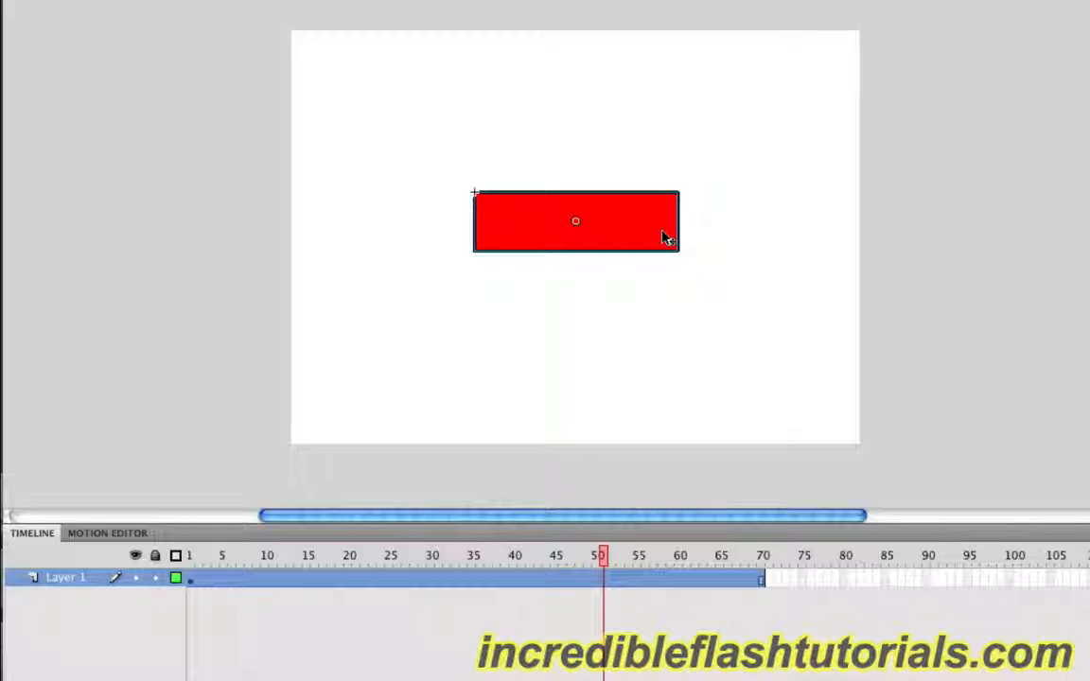
left_click(664, 234)
left_click(639, 235)
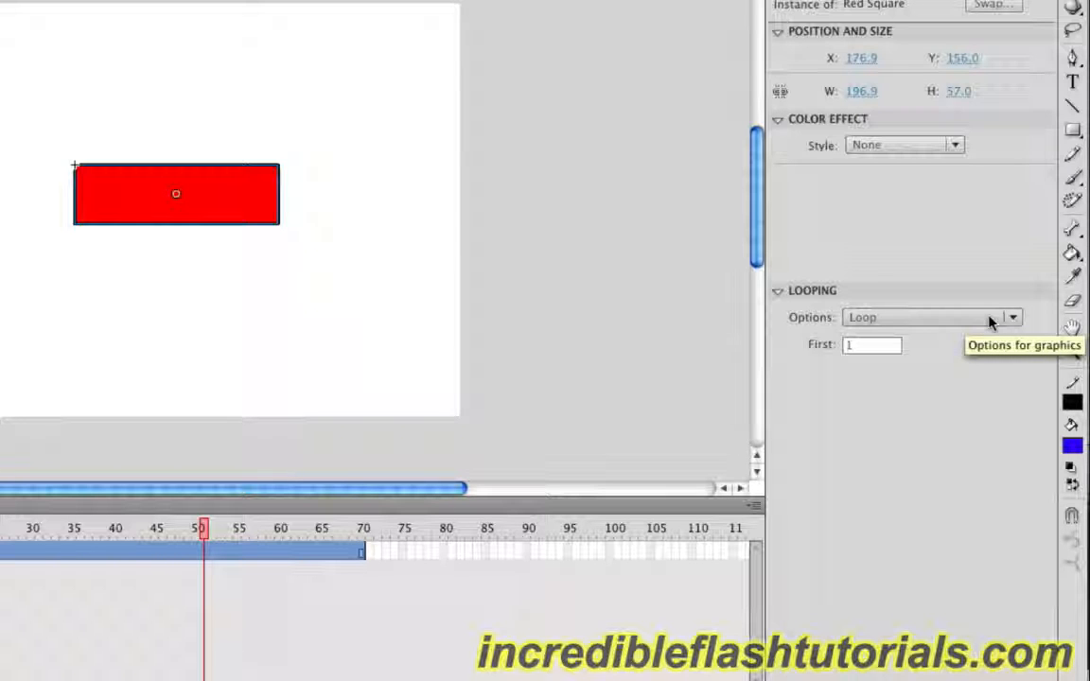
left_click(990, 320)
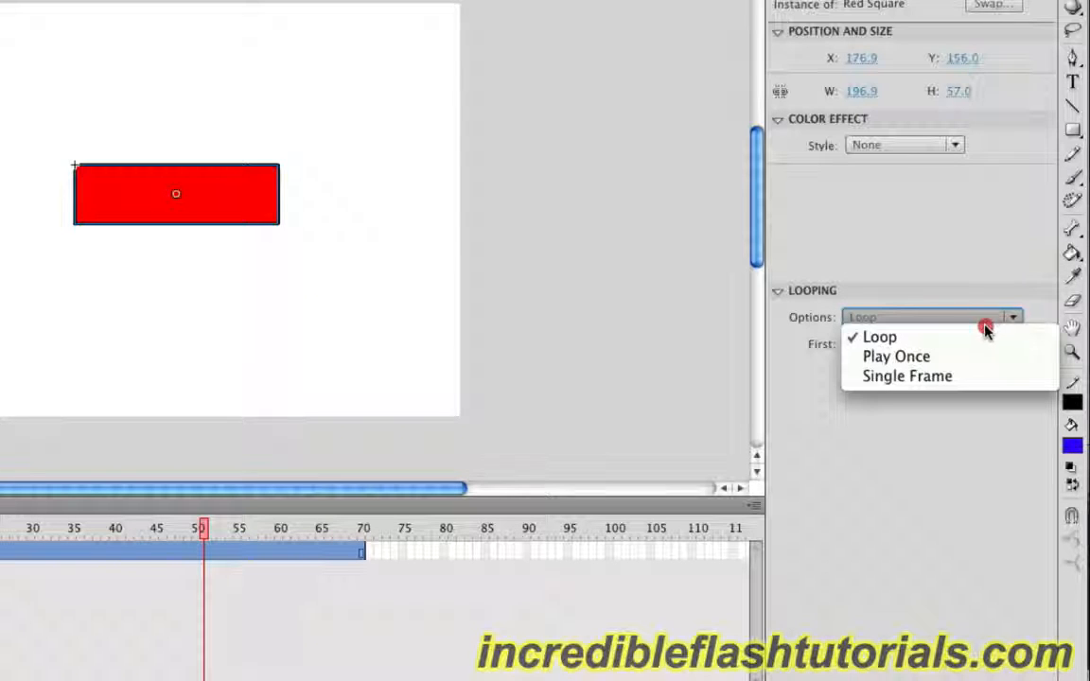
left_click(974, 358)
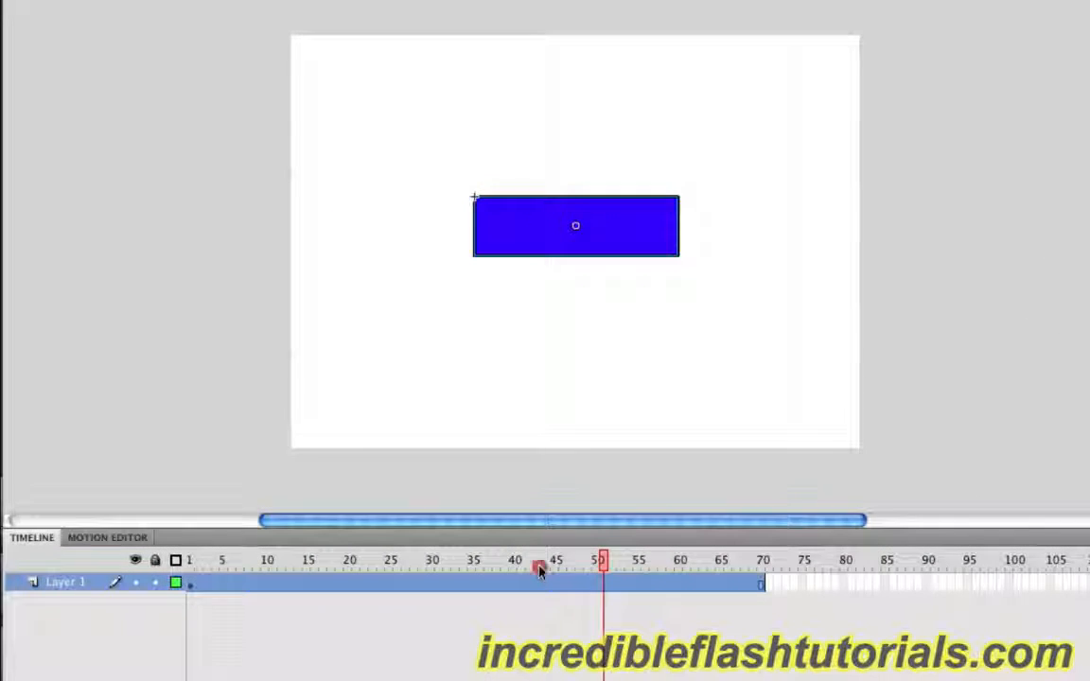
Examine how the Red Square instance appears across frames 49 to 70 in Scene 1 with Play Once.
left_click(140, 528)
left_click(592, 563)
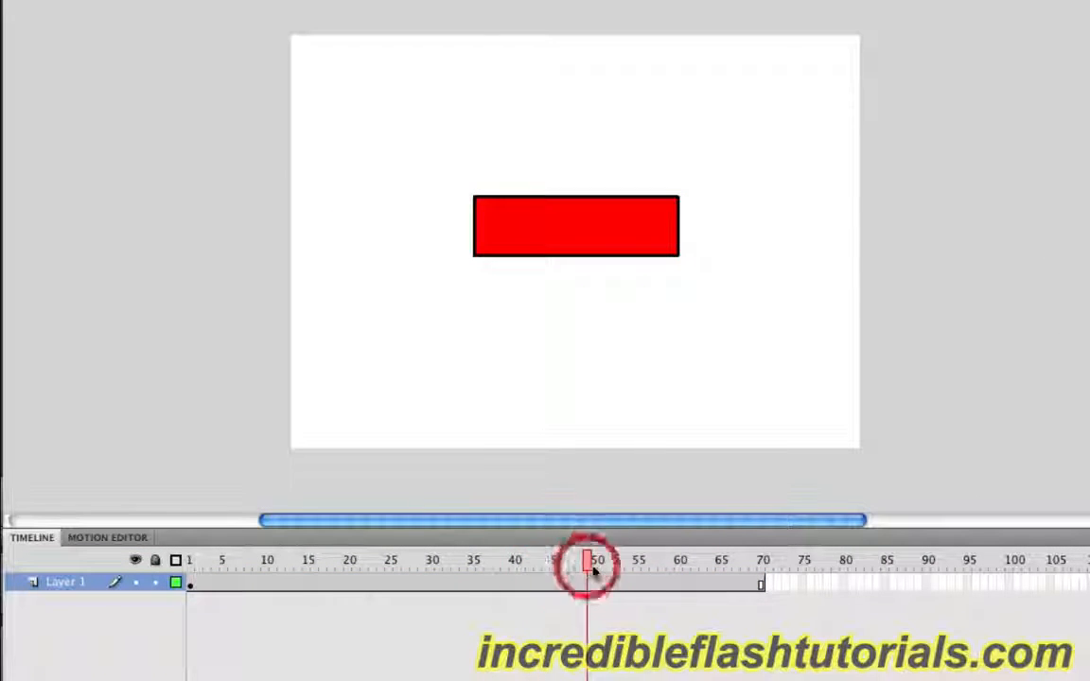
left_click(605, 585)
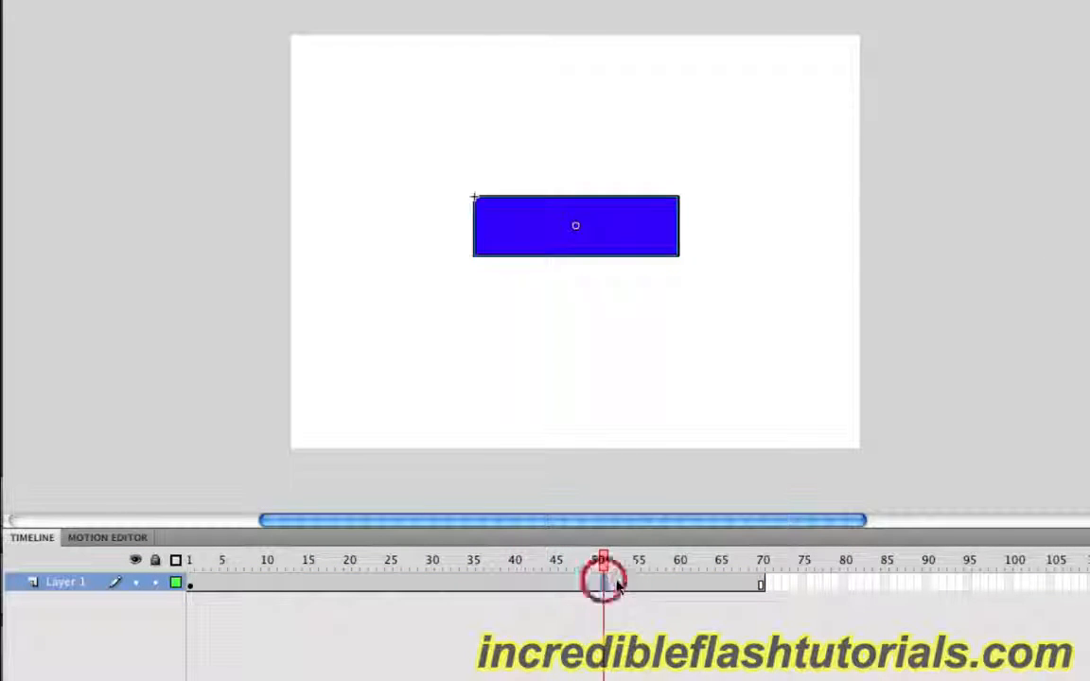
left_click(622, 585)
left_click(631, 586)
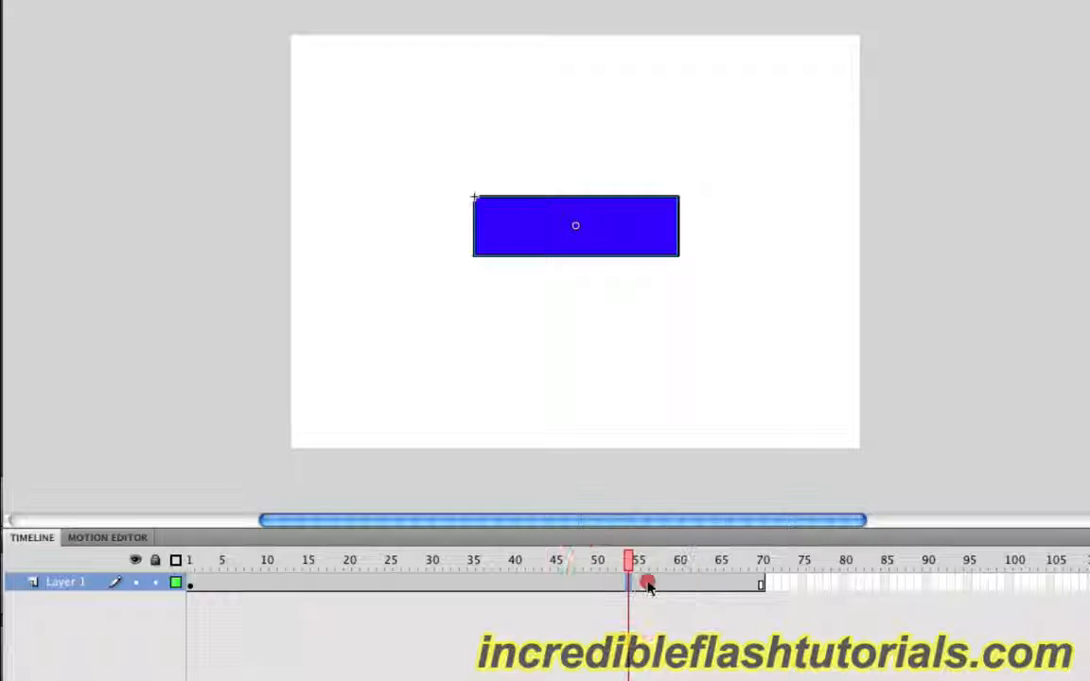
left_click(645, 584)
left_click(596, 585)
left_click(618, 585)
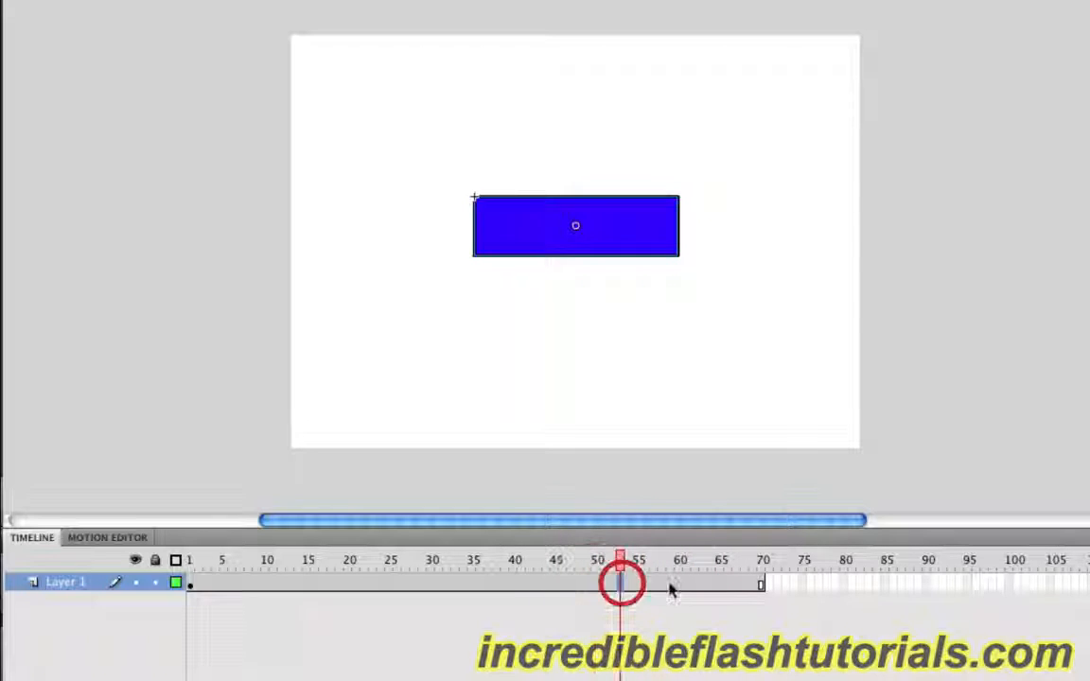
left_click(671, 584)
left_click(724, 585)
left_click(763, 584)
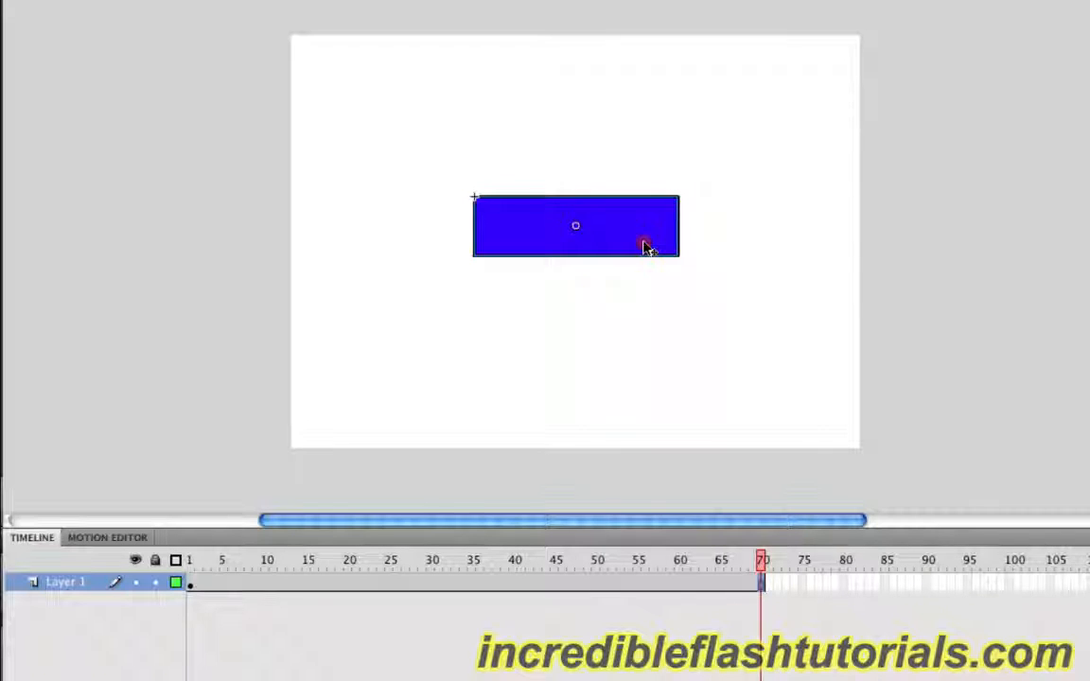
Set the Red Square instance's looping option to Single Frame and inspect the symbol's own timeline.
left_click(643, 246)
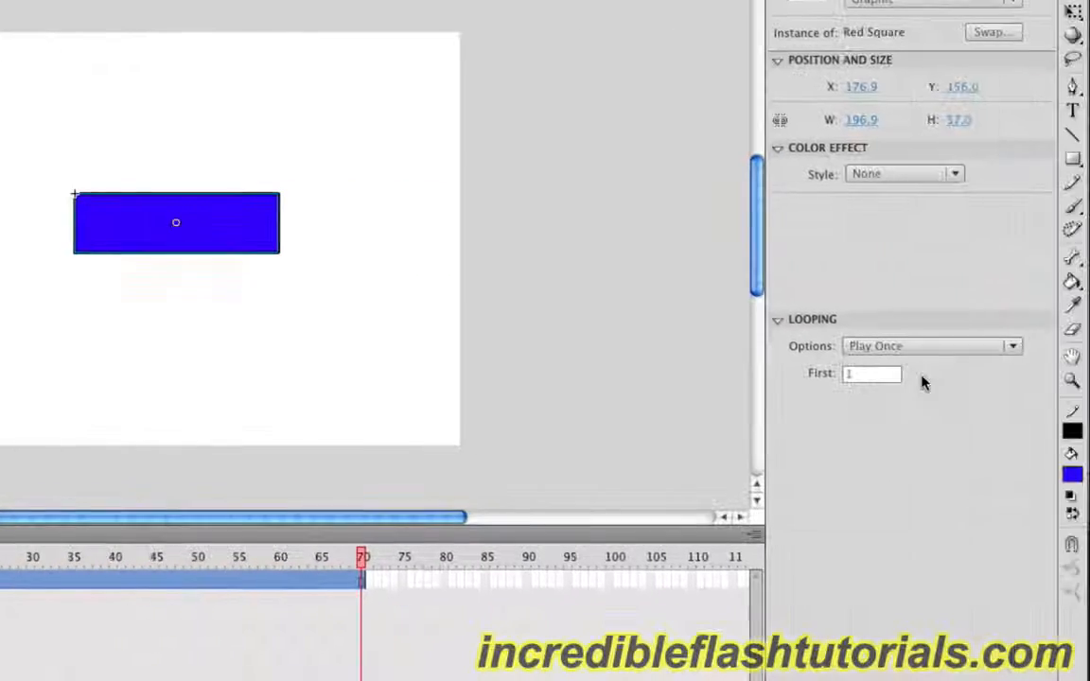
left_click(942, 347)
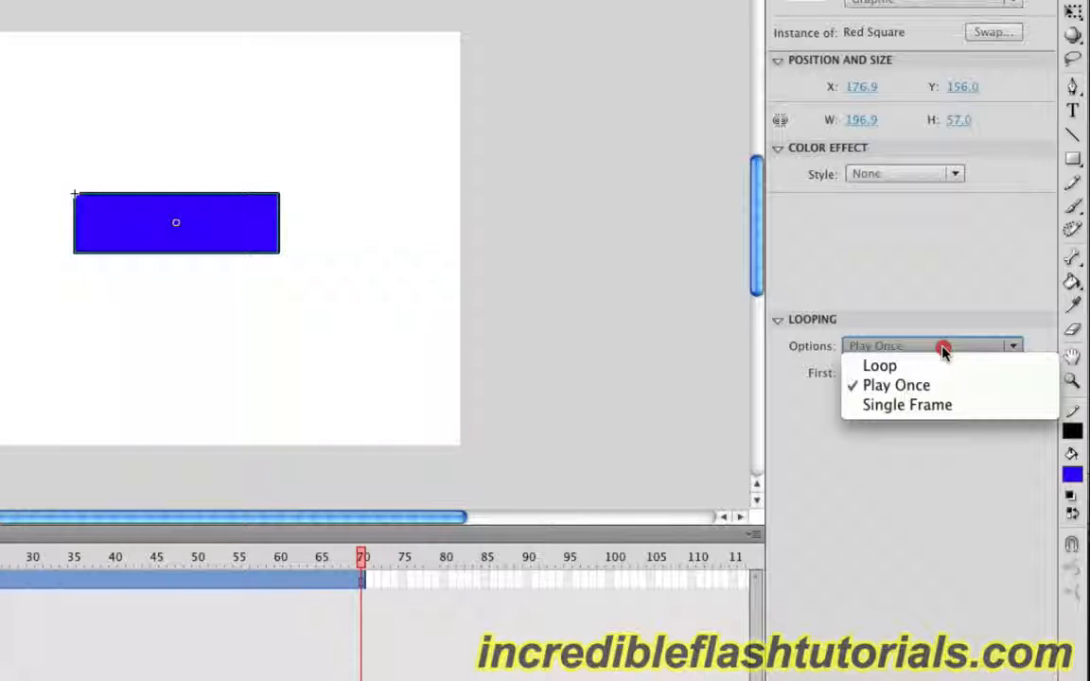
left_click(944, 407)
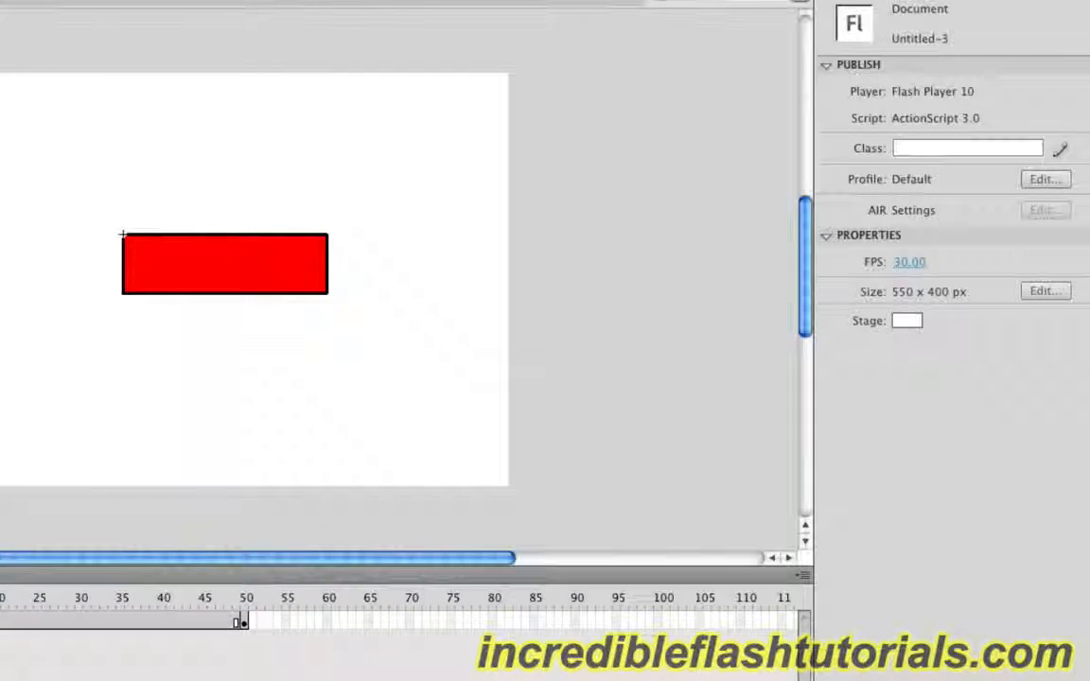
left_click(122, 233)
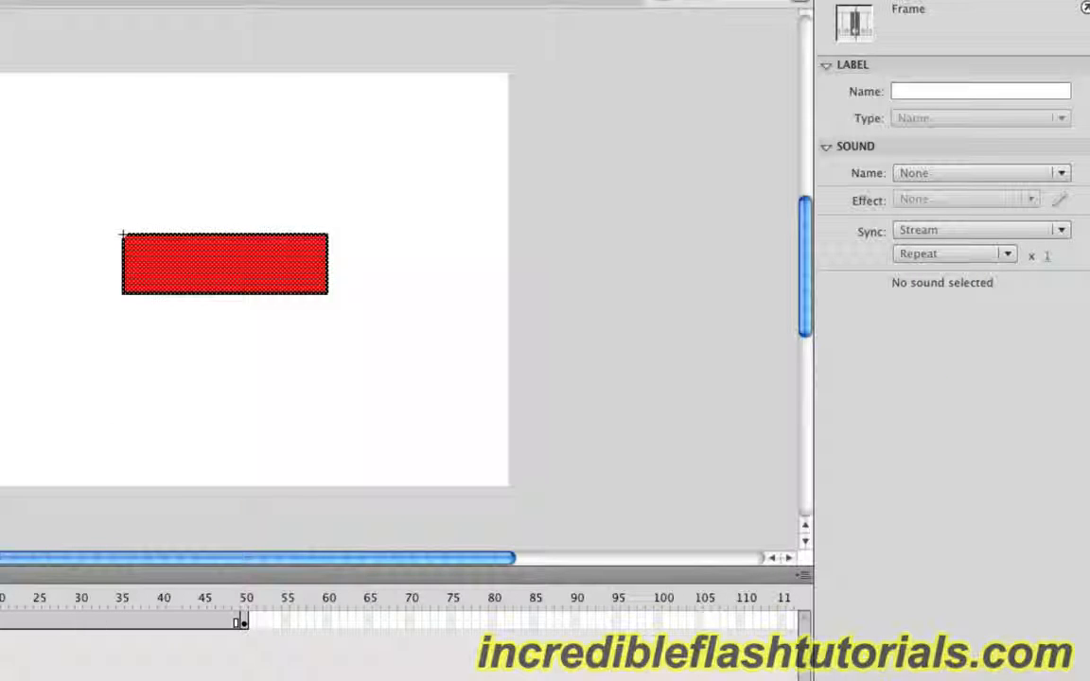
Set the first frame displayed by the Single Frame Red Square instance to 50.
left_click(246, 602)
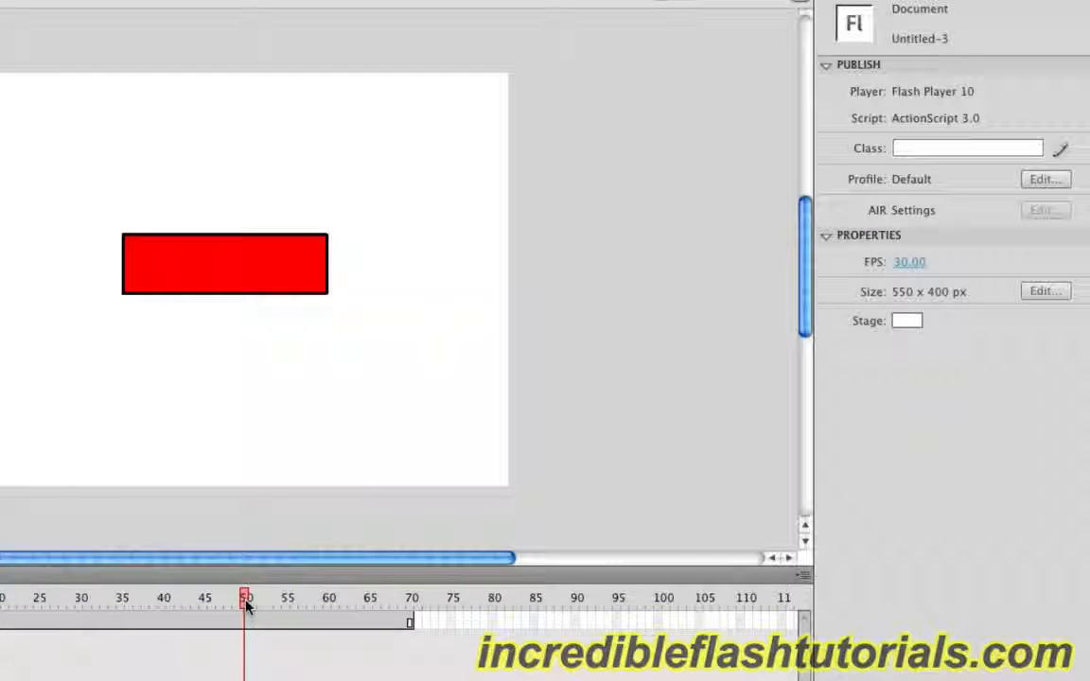
left_click(245, 625)
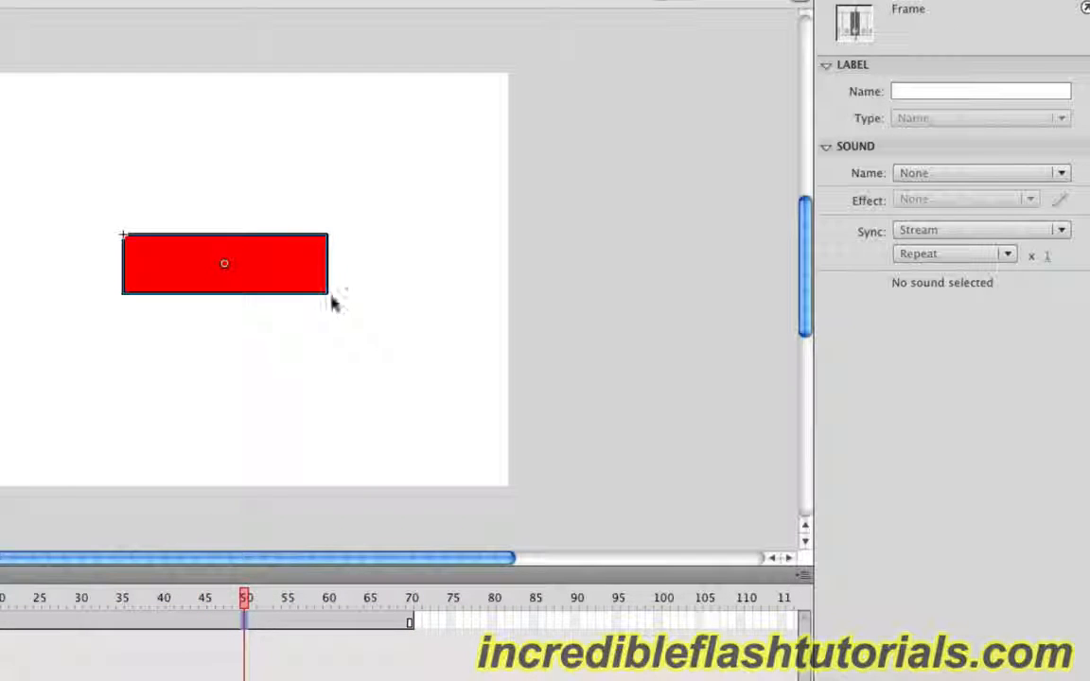
left_click(303, 253)
left_click(303, 253)
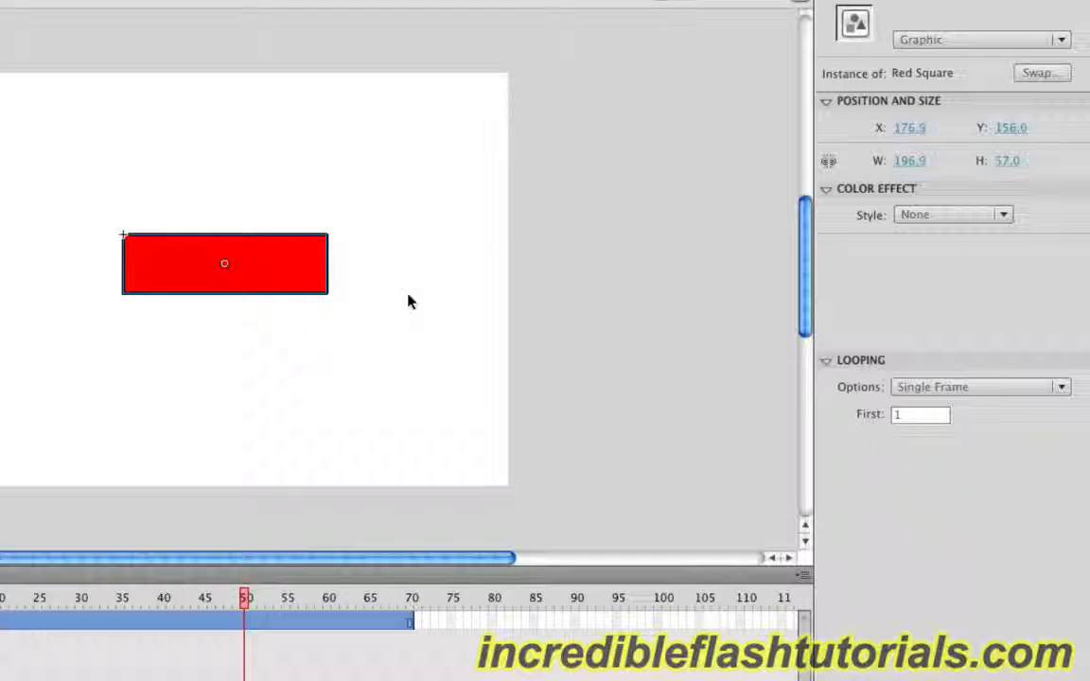
left_click(925, 416)
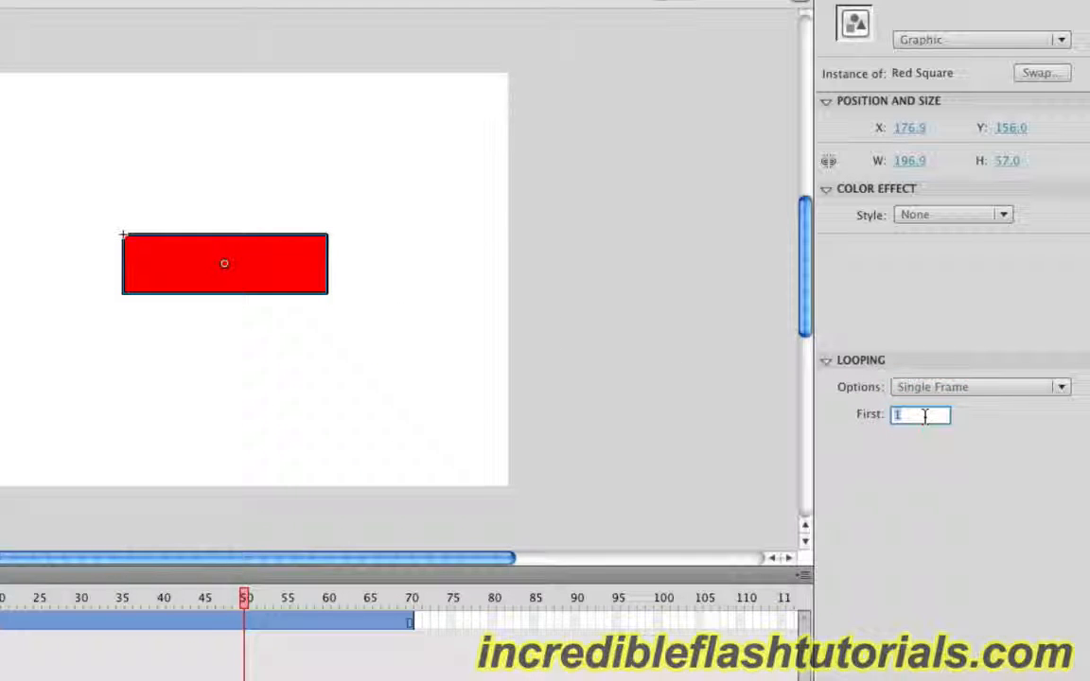
type("50")
key("Return")
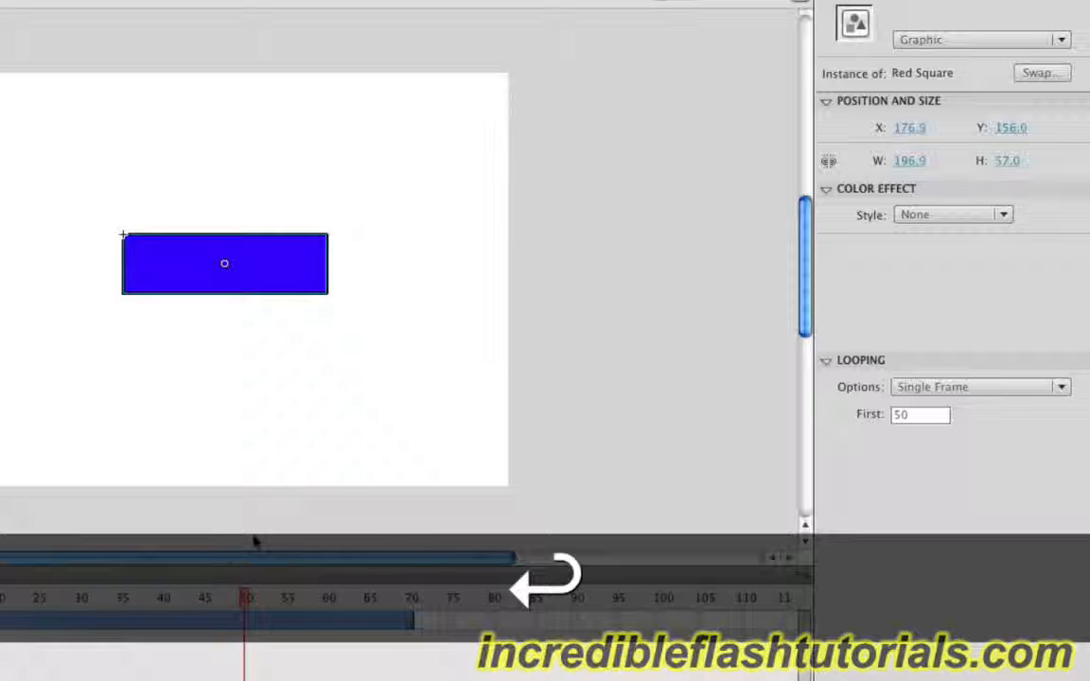
Check the Red Square instance at several earlier frames of the Scene 1 timeline.
left_click(141, 604)
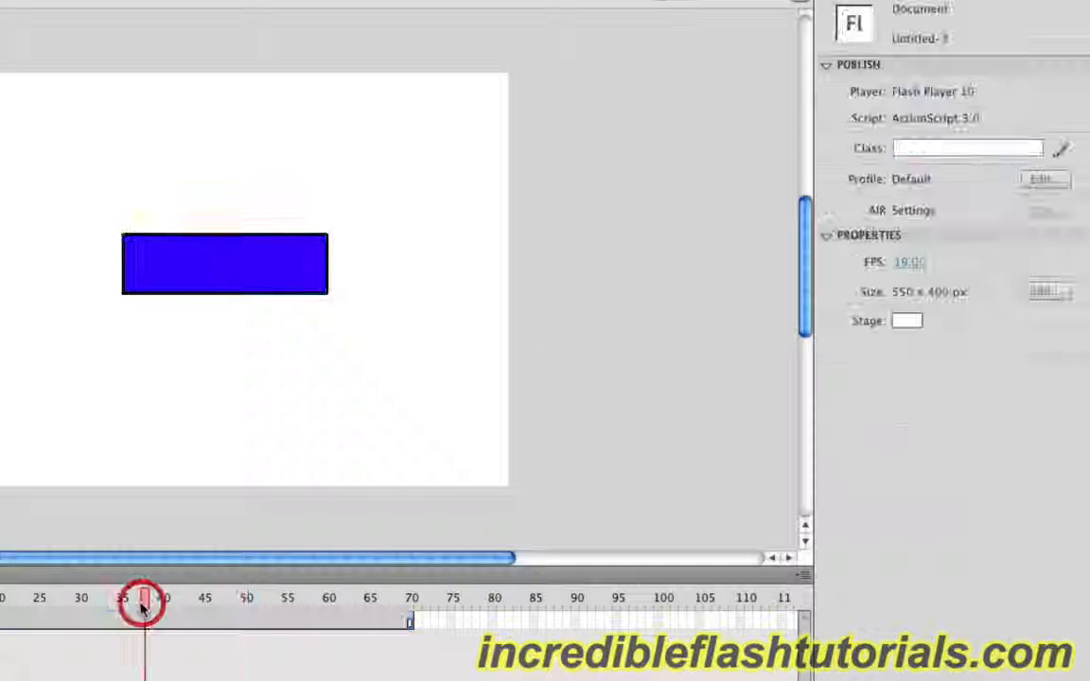
left_click_drag(68, 607, 2, 604)
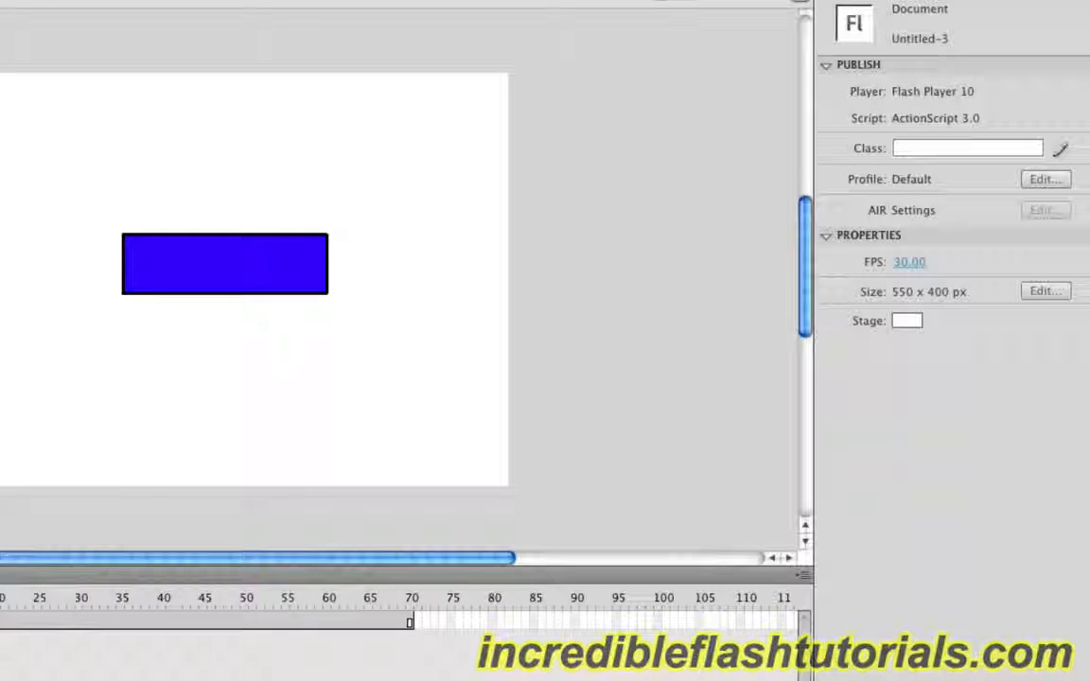
left_click(142, 617)
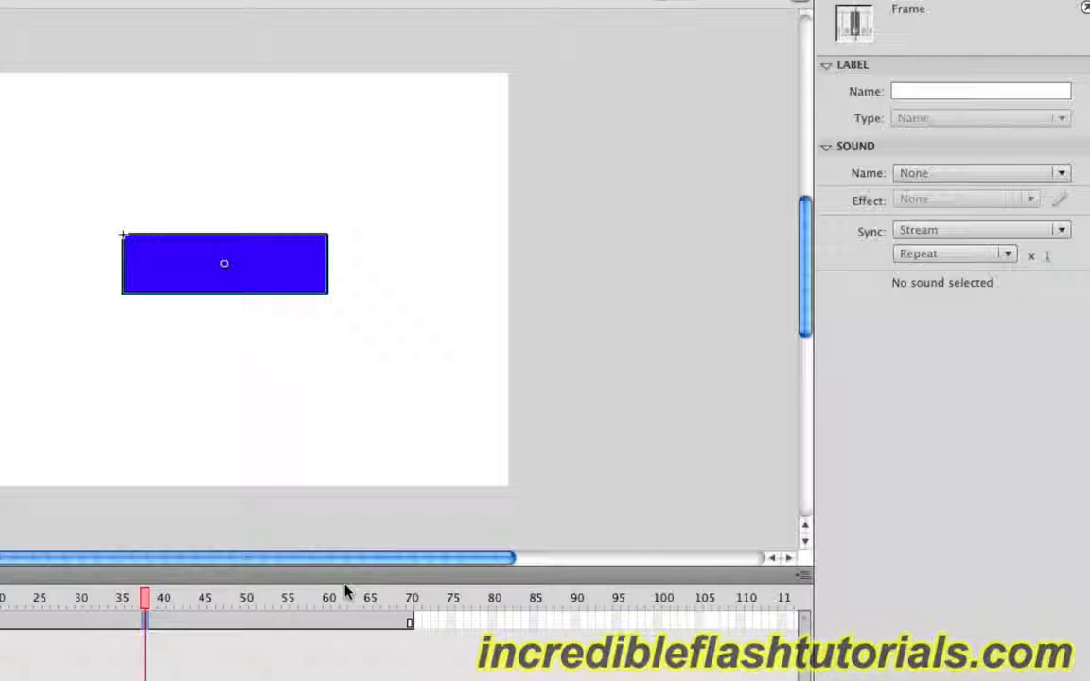
Delete the Red Square instance from the stage.
left_click(317, 445)
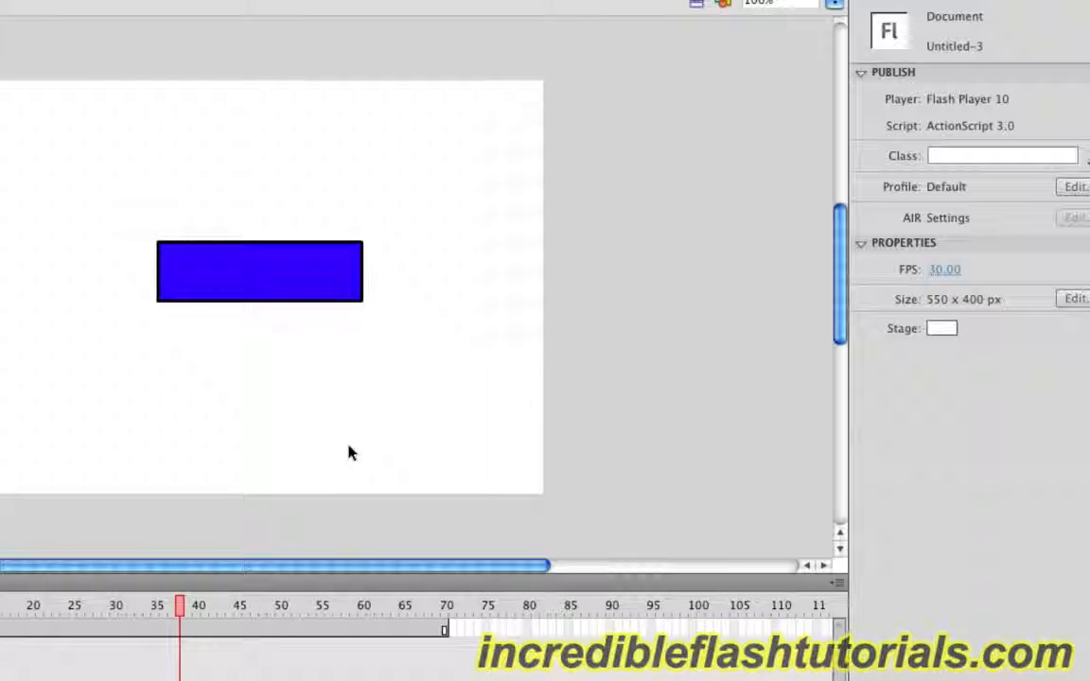
left_click(313, 294)
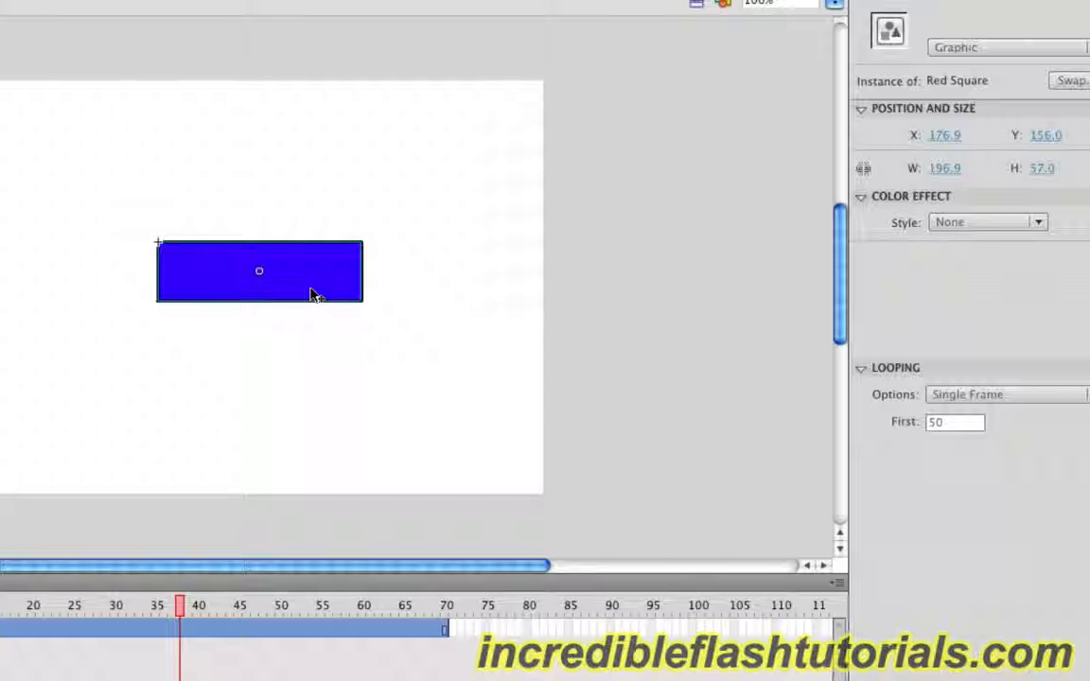
key("Delete")
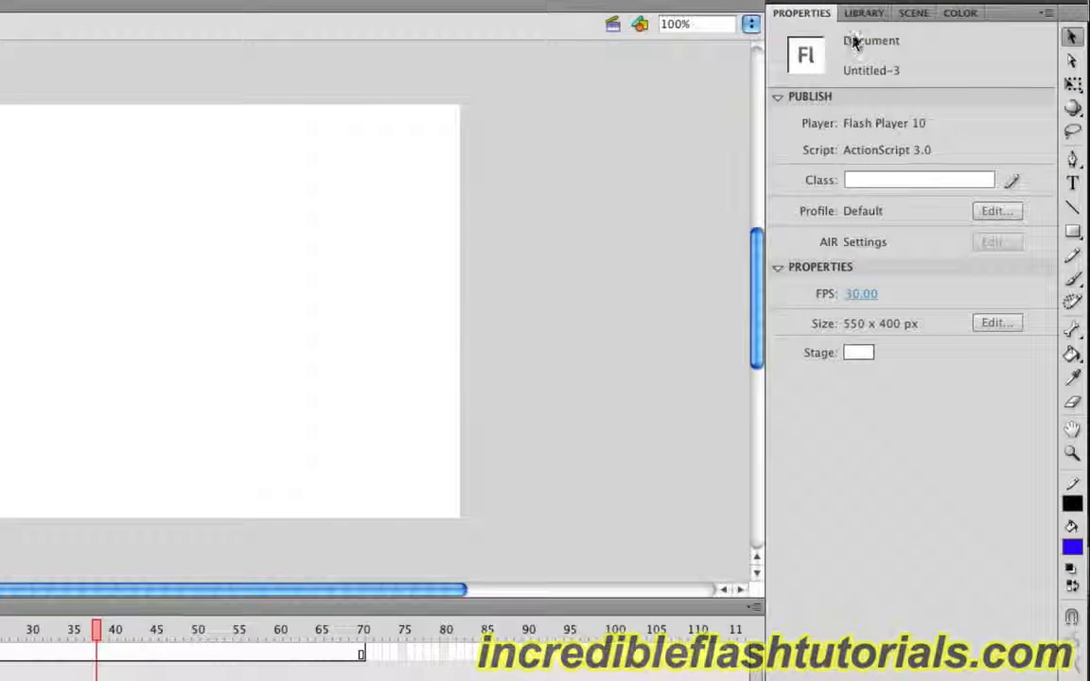
Preview the Red Square and Square symbols in the library.
left_click(863, 14)
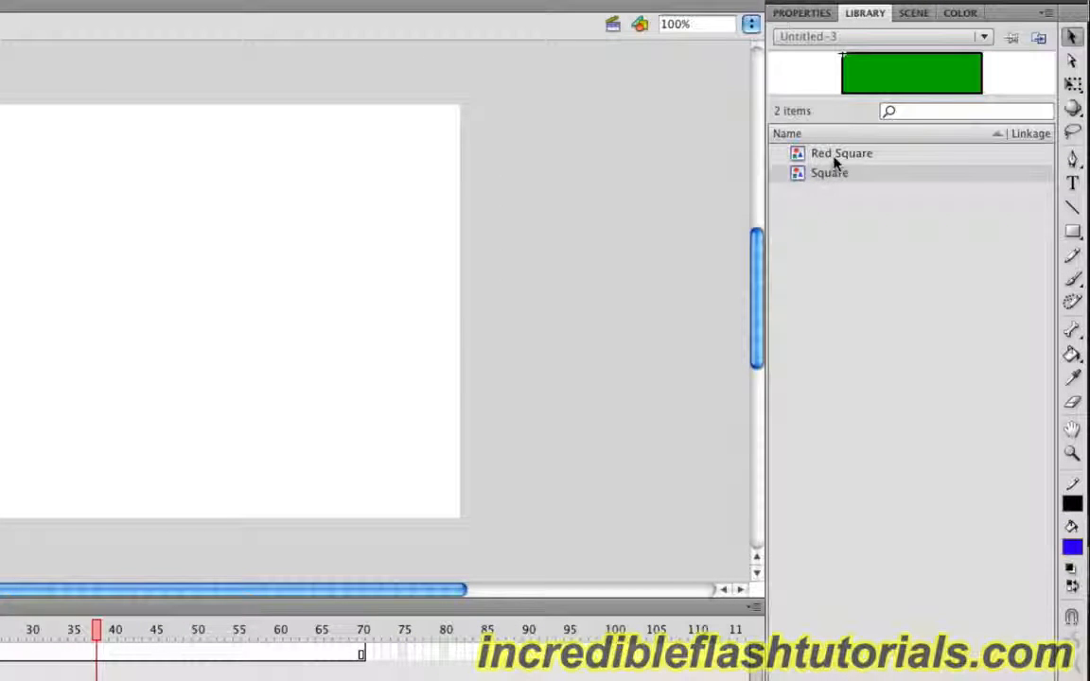
left_click(835, 160)
left_click(837, 178)
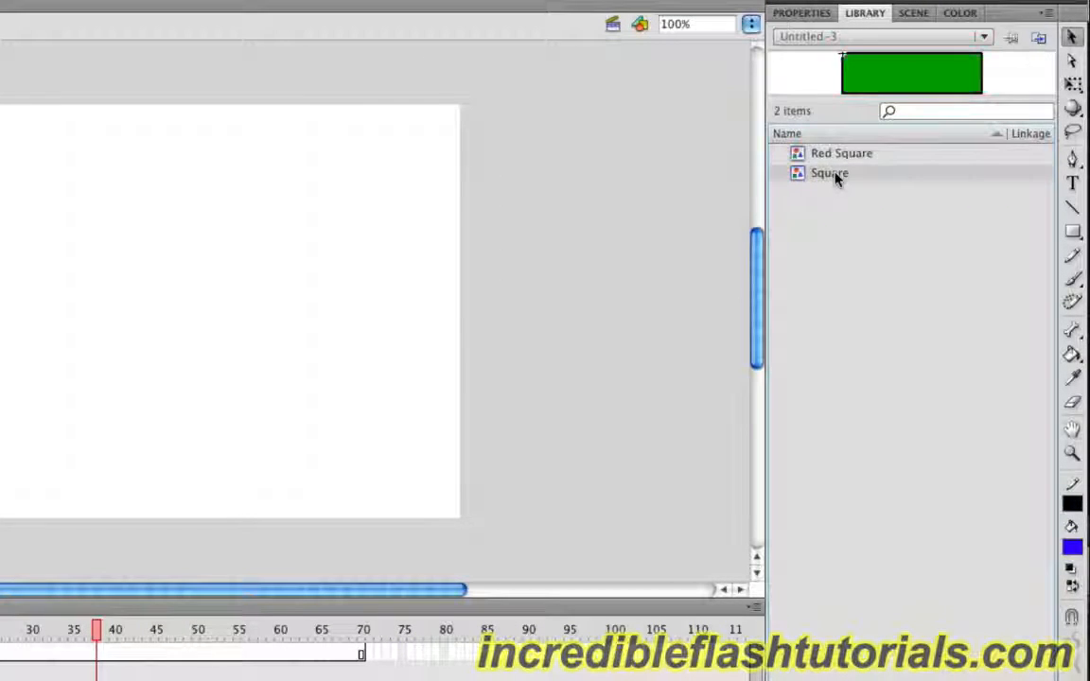
left_click(845, 158)
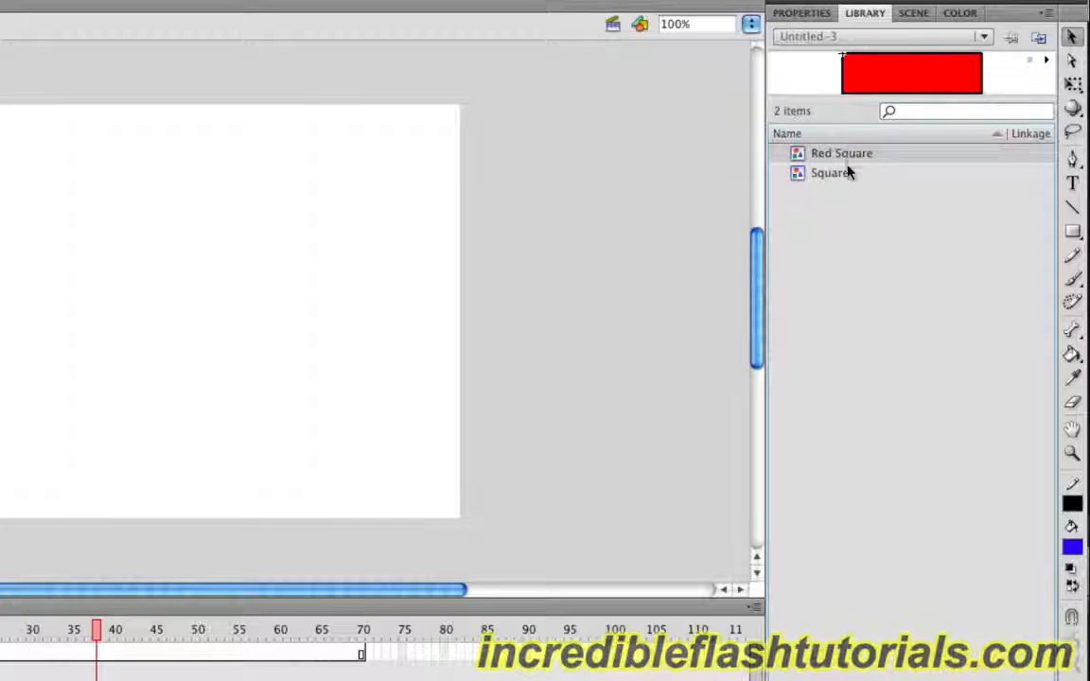
left_click(847, 173)
left_click(854, 157)
Place a Red Square instance from the library in the upper part of the stage and remove it again.
left_click_drag(862, 158, 298, 210)
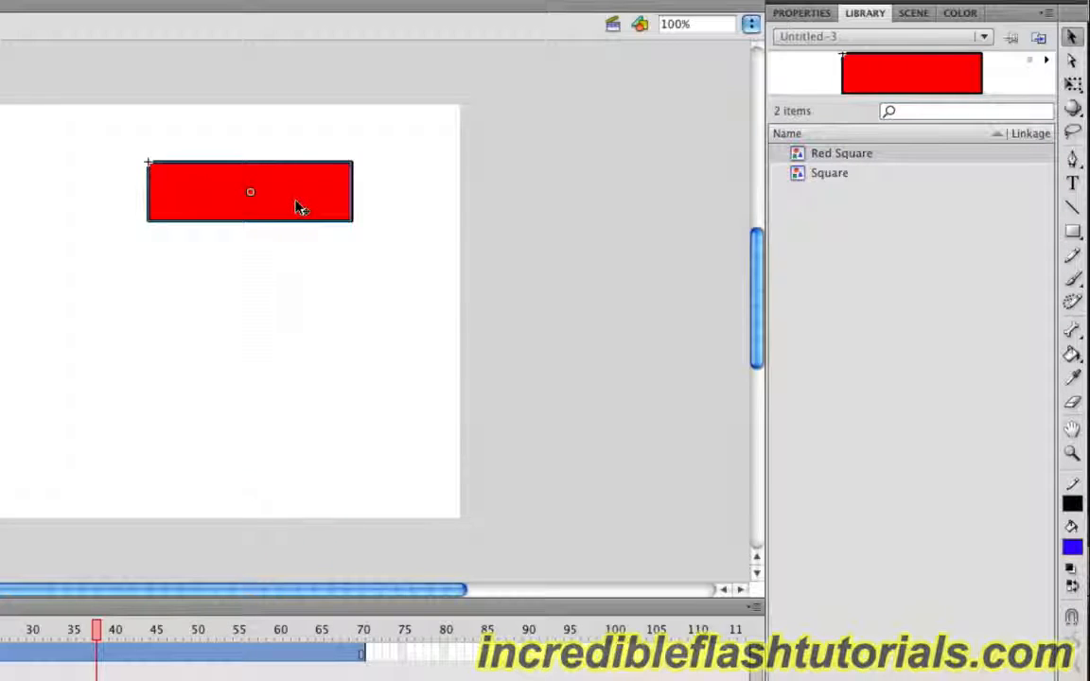
key("Delete")
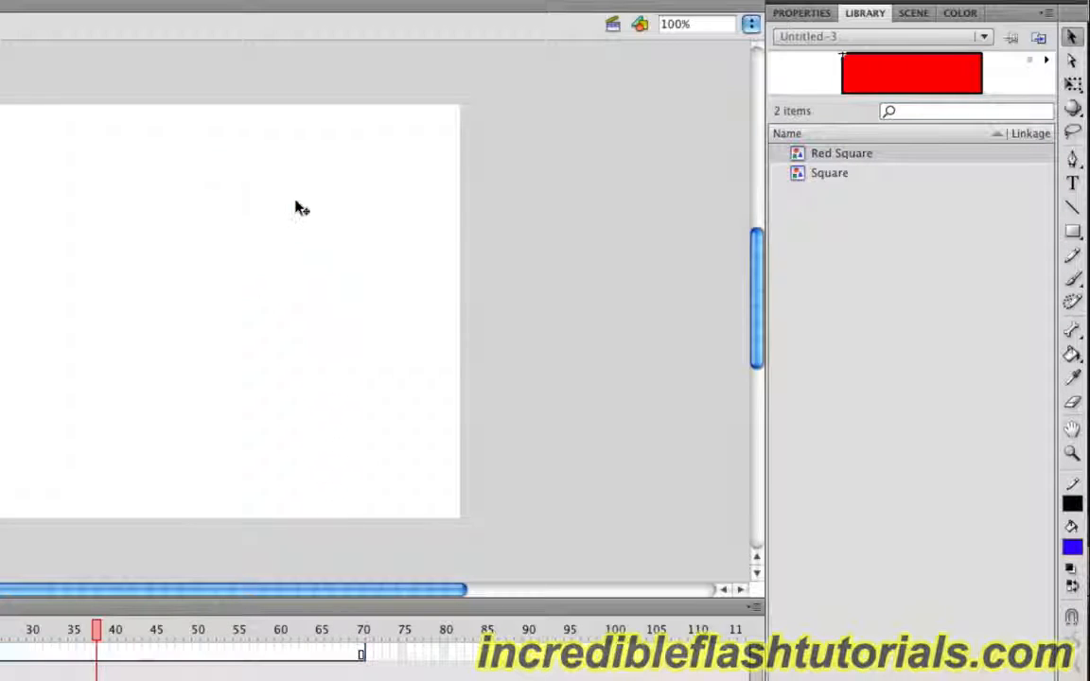
left_click(837, 175)
left_click(839, 156)
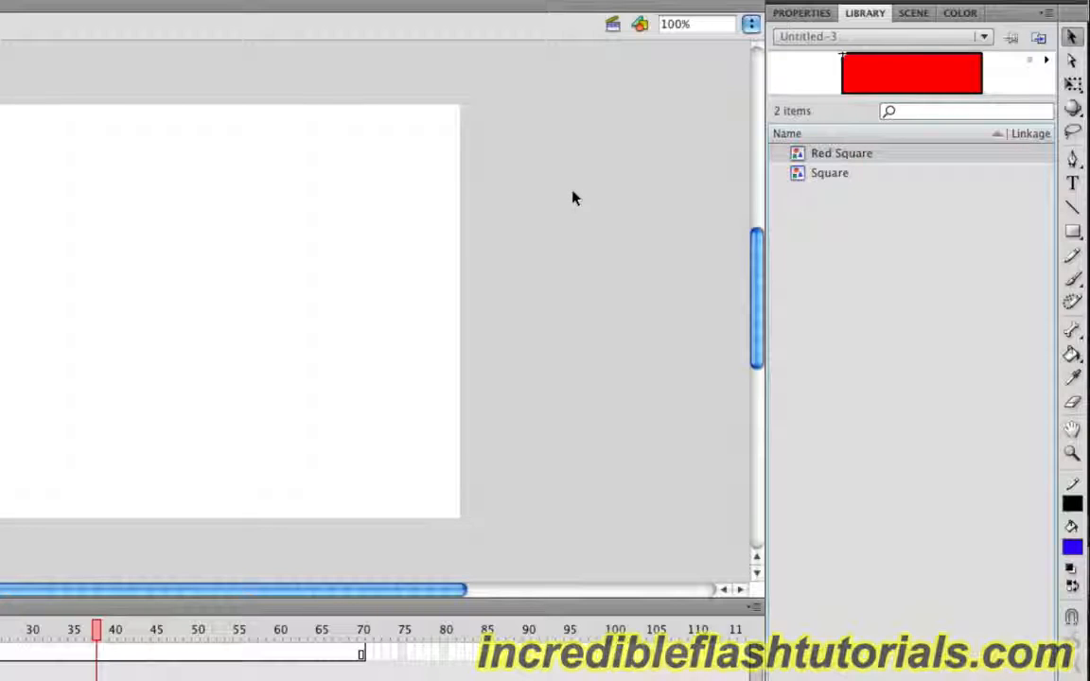
Draw a wide blue rectangle with a black outline in the upper half of the stage.
left_click(1072, 232)
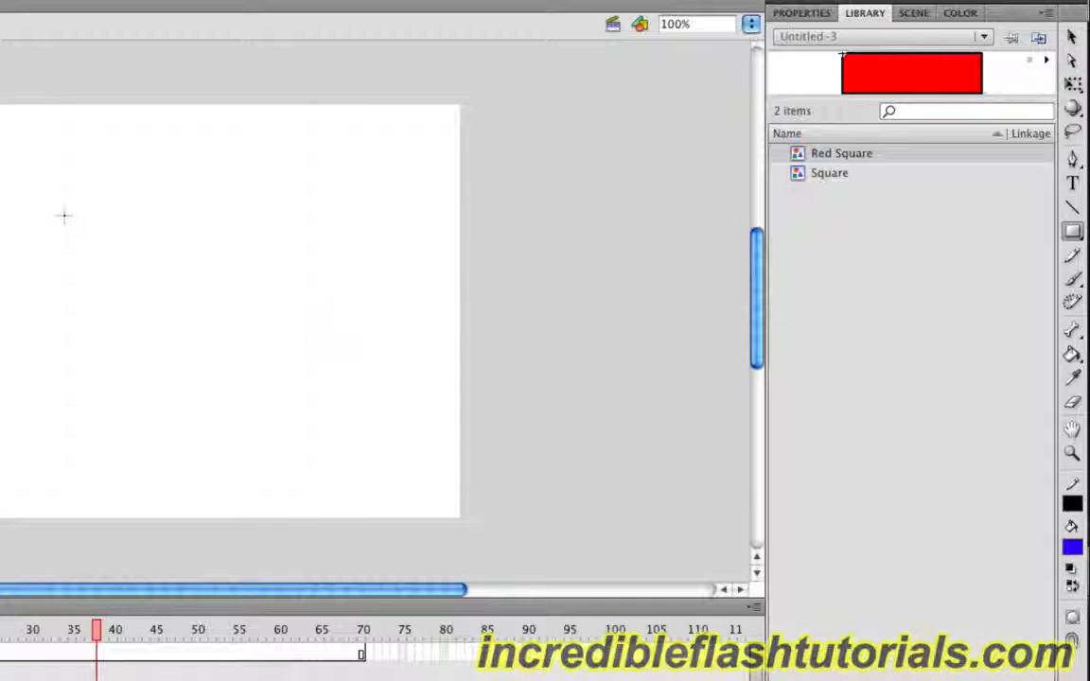
left_click_drag(19, 201, 305, 291)
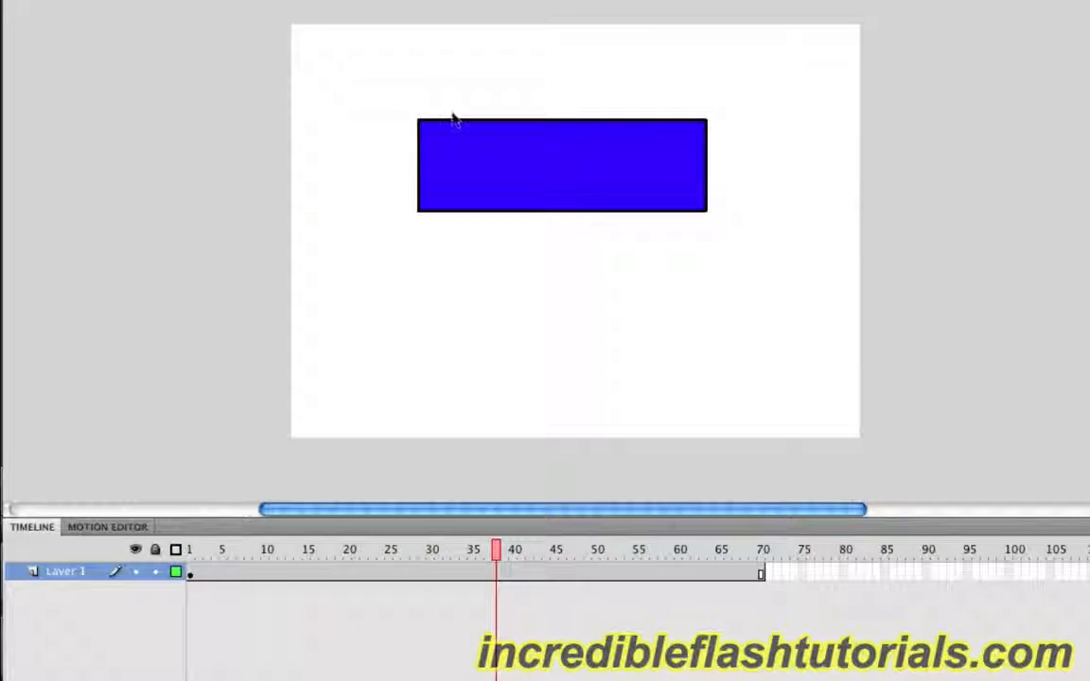
Convert the whole blue rectangle, fill and outline, into a Button type symbol named Button, and shift the instance slightly to the right.
left_click_drag(370, 83, 783, 266)
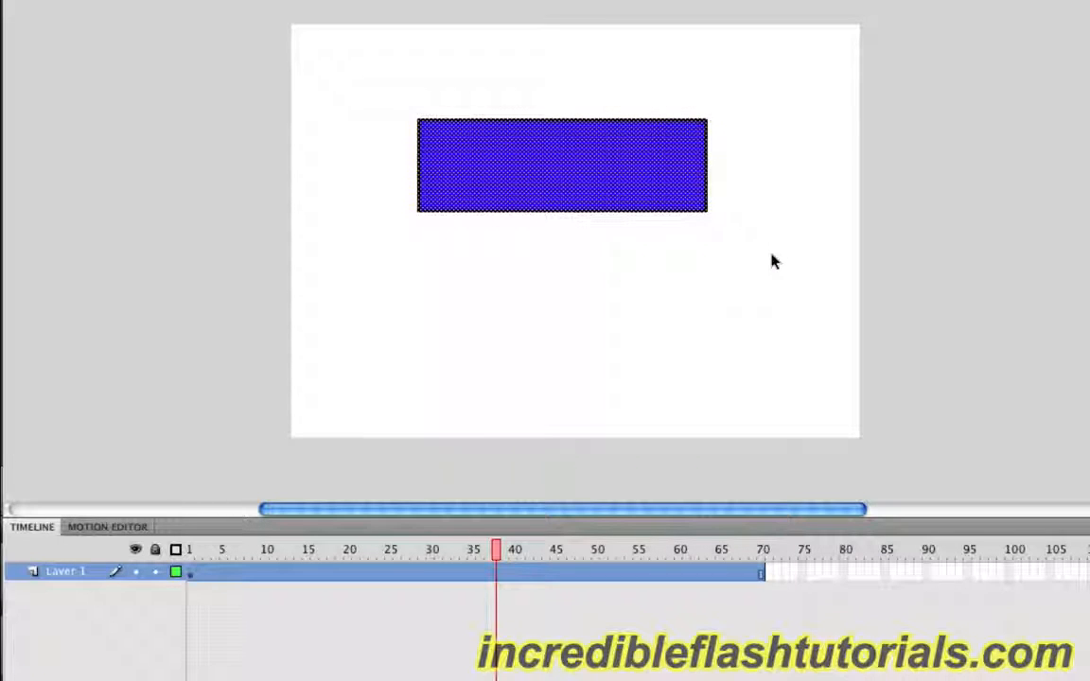
key("F8")
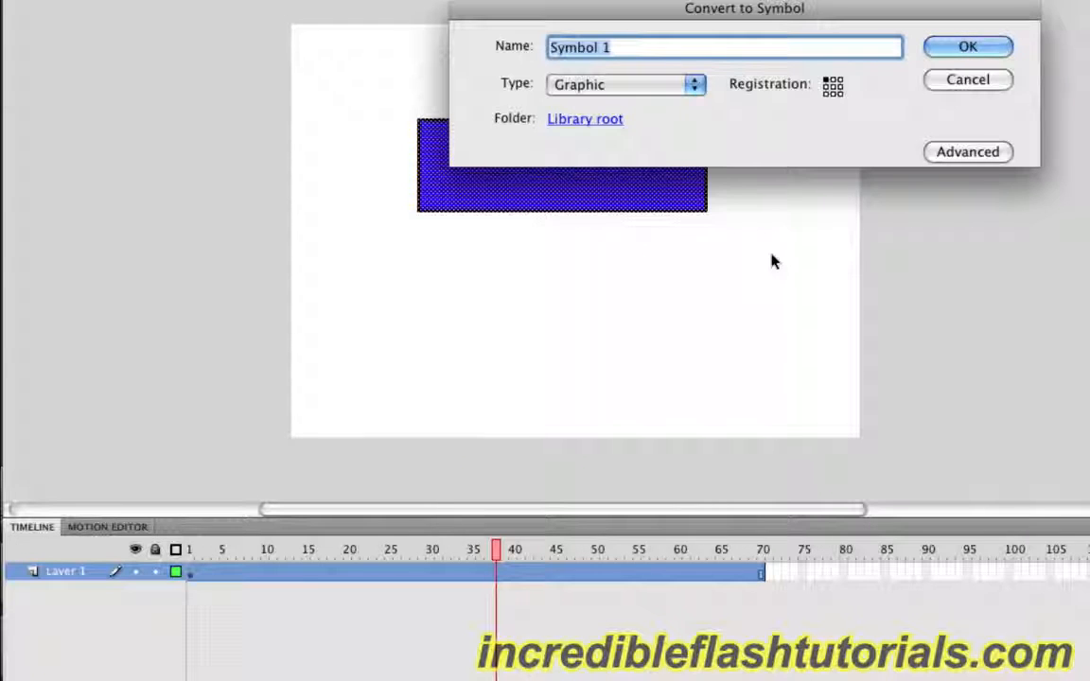
type("Button")
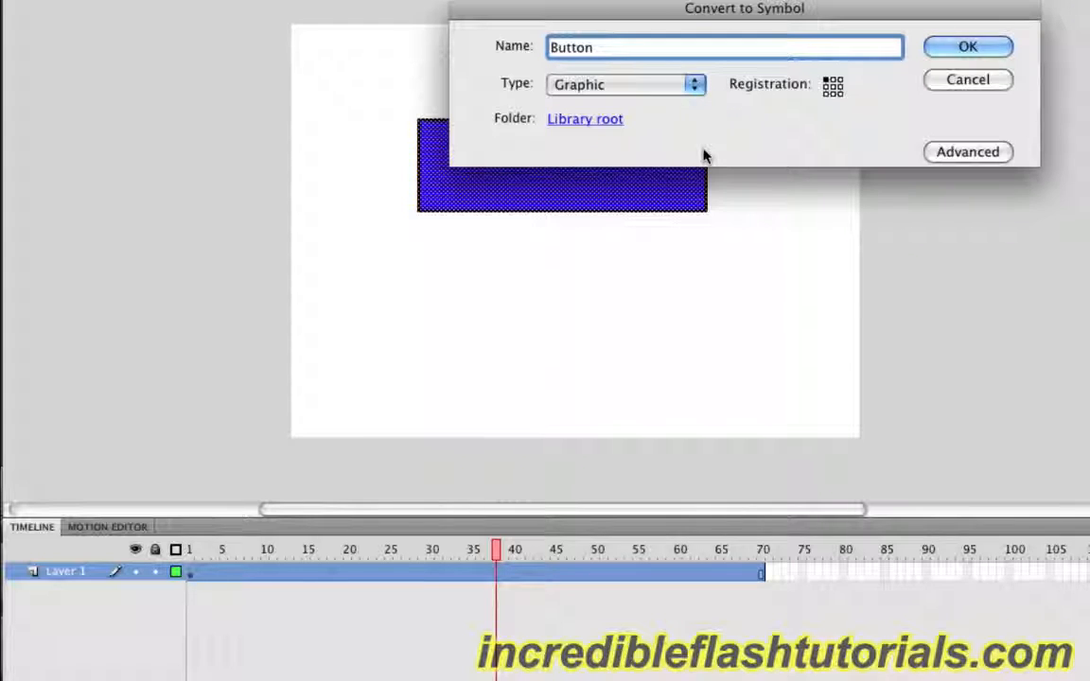
left_click(696, 88)
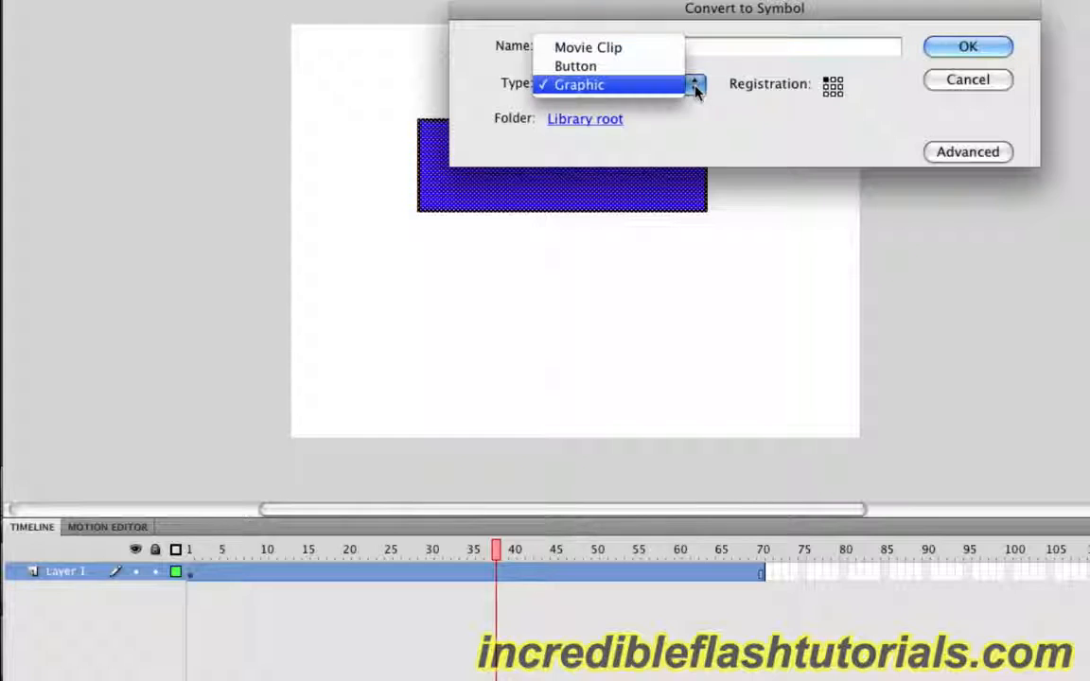
left_click(642, 66)
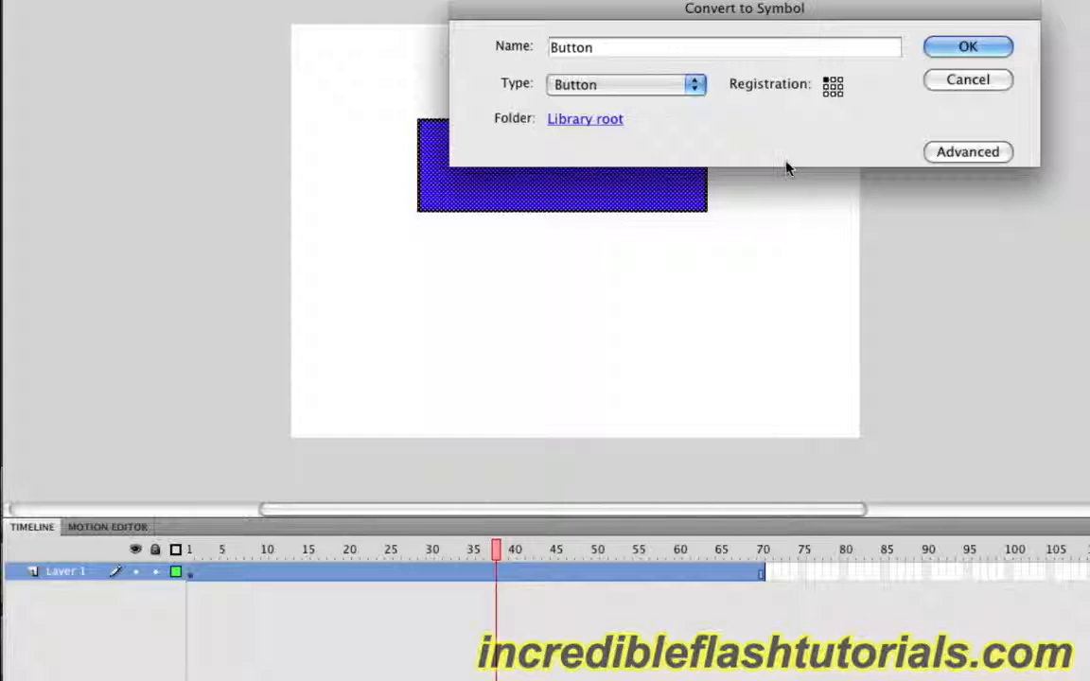
left_click(971, 48)
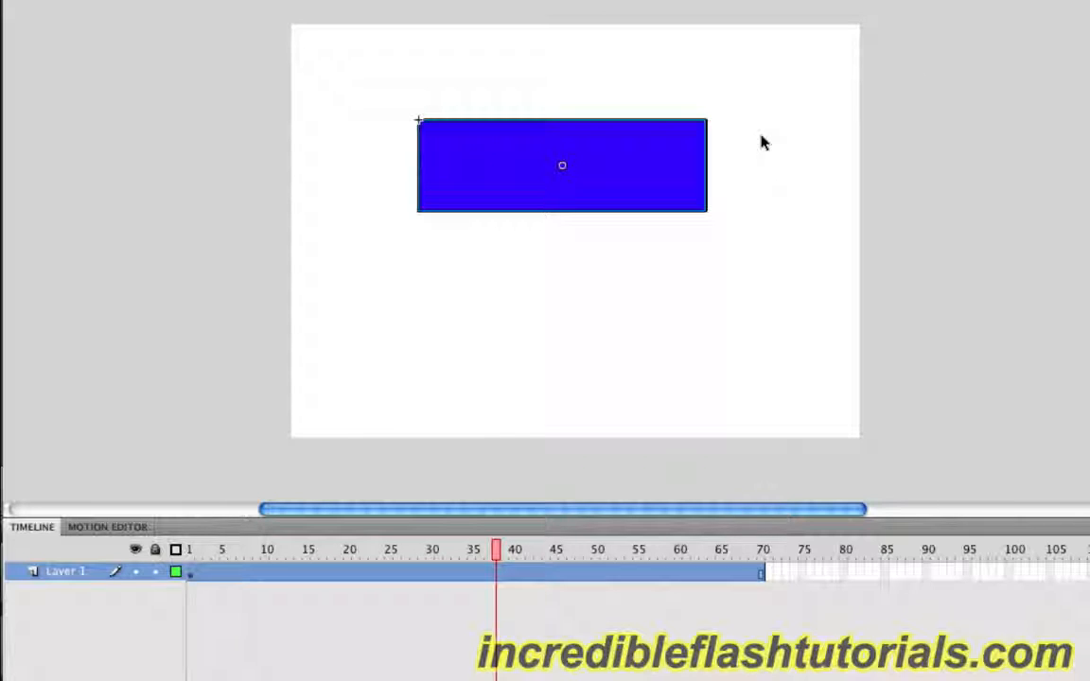
left_click_drag(665, 141, 688, 142)
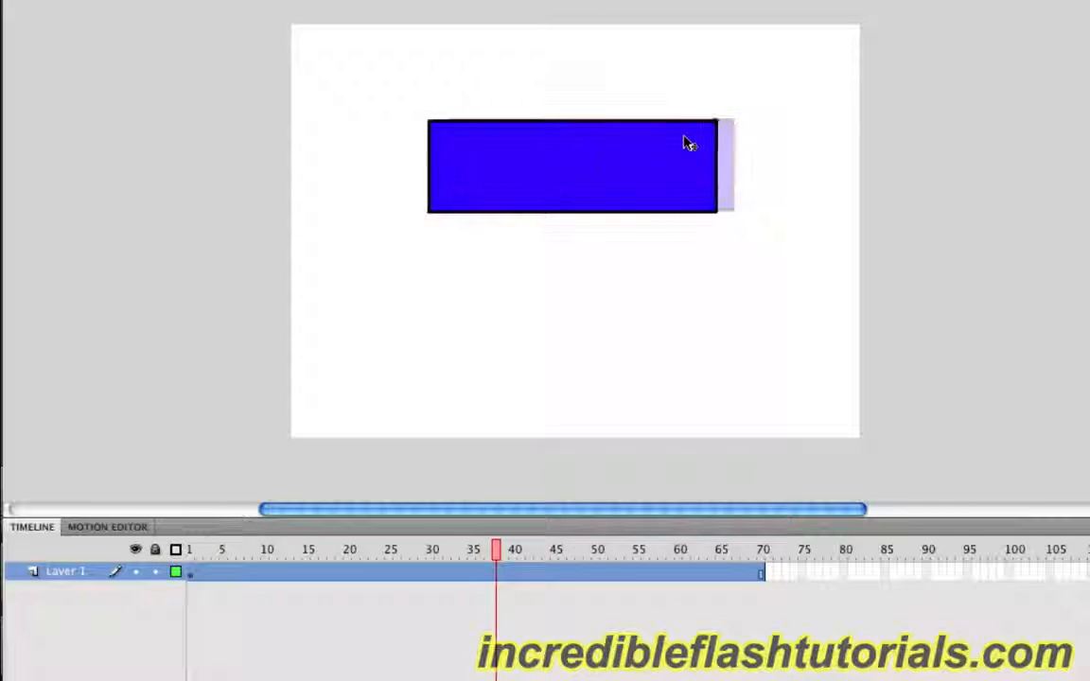
Open the Button symbol for editing and insert a keyframe in its Over state.
left_click(762, 145)
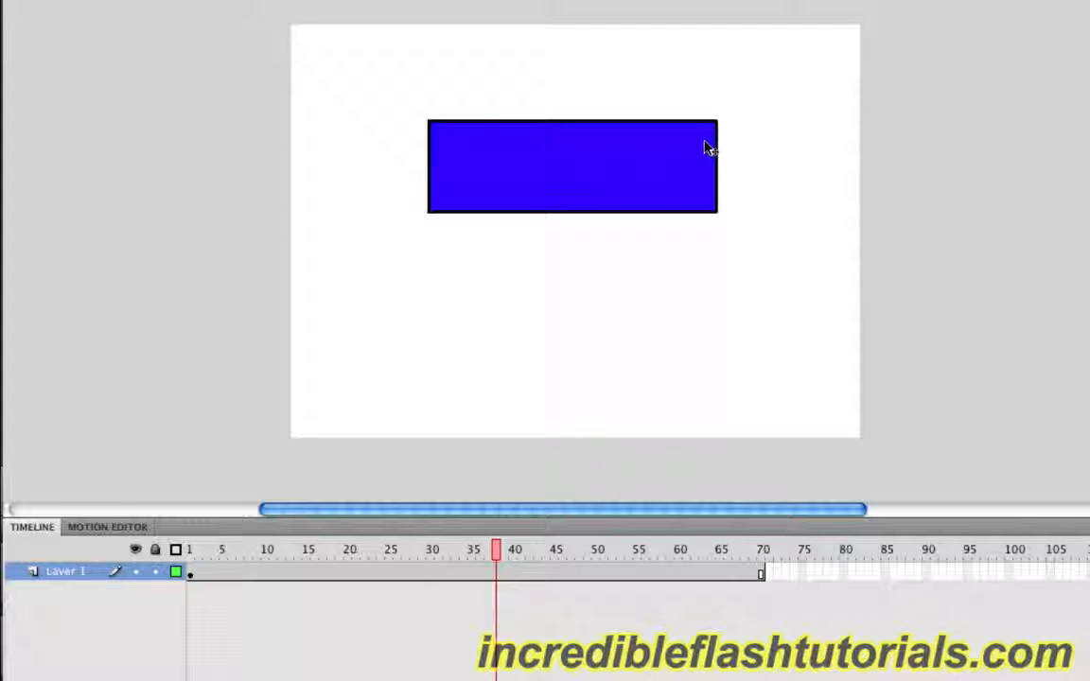
double_click(708, 149)
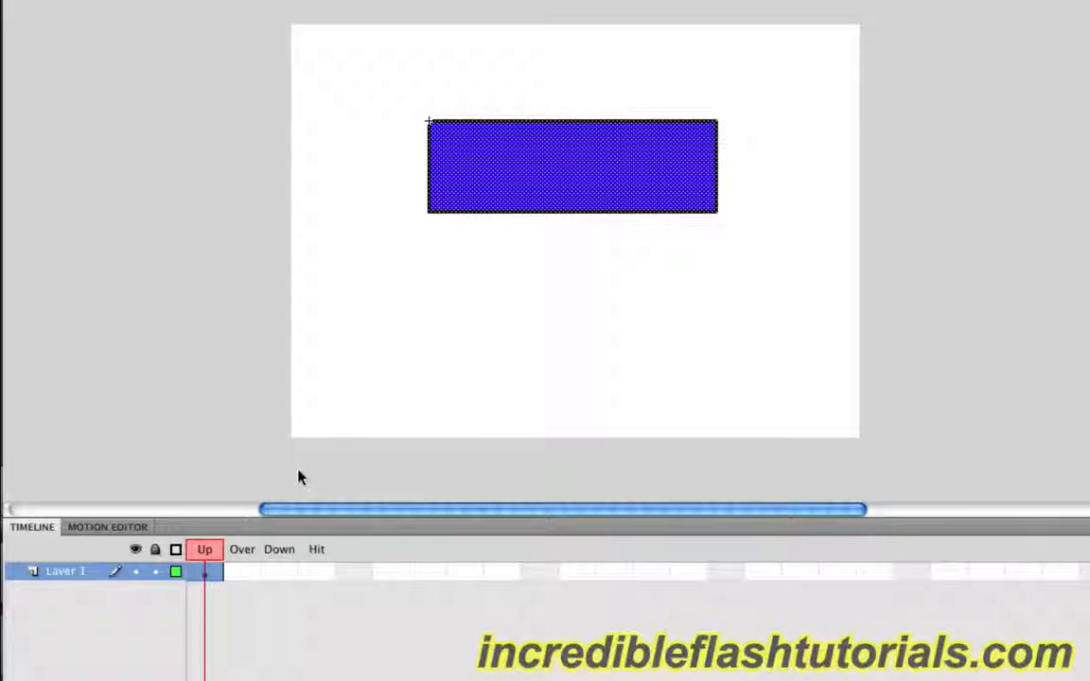
left_click(299, 478)
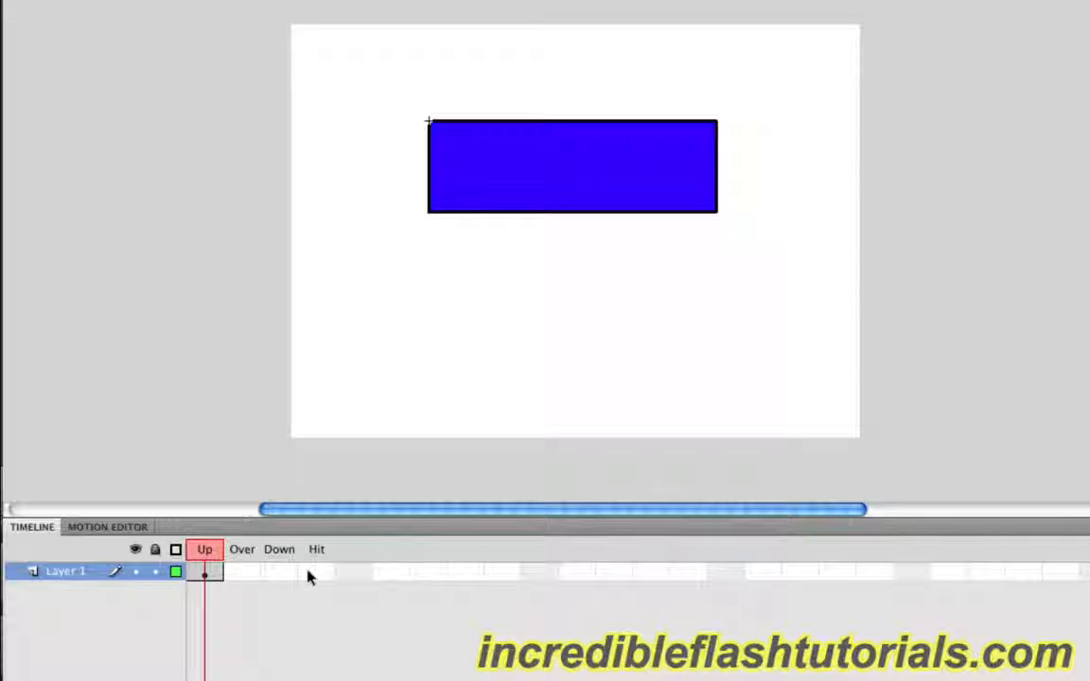
right_click(244, 576)
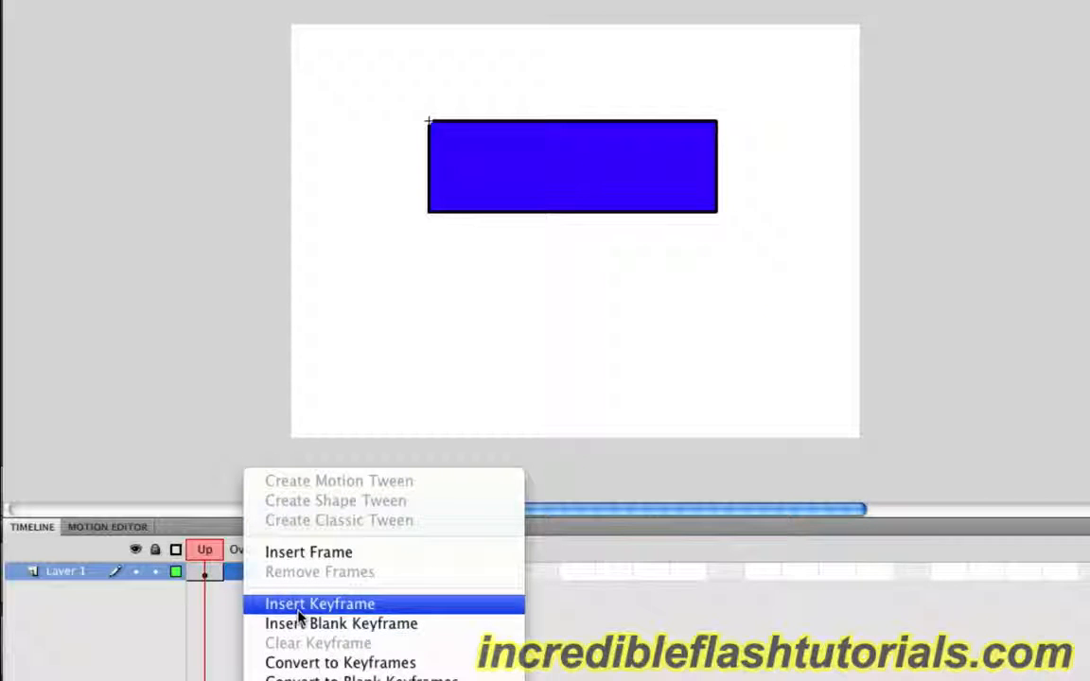
left_click(298, 610)
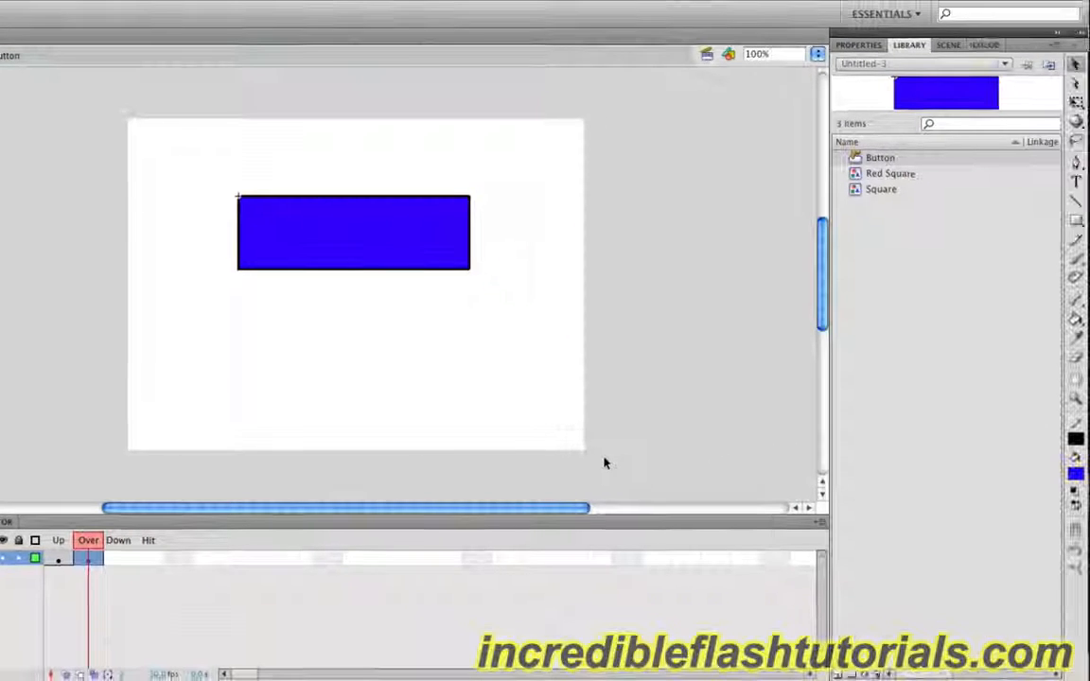
Change the rectangle's fill in the Over state to yellow.
left_click(1075, 321)
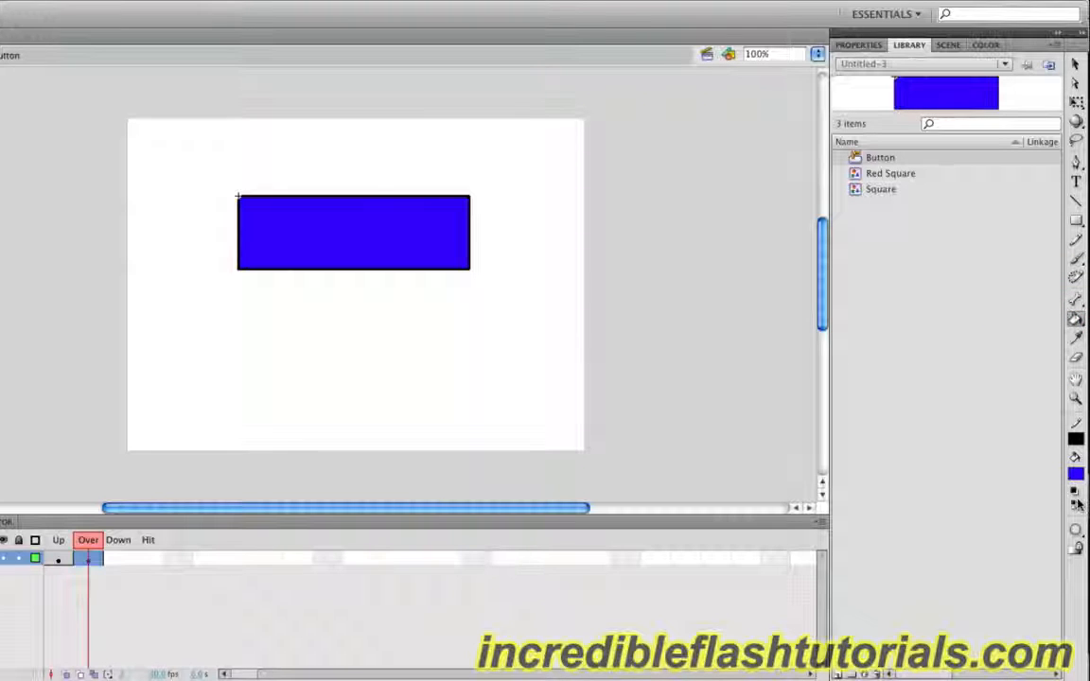
left_click(1076, 474)
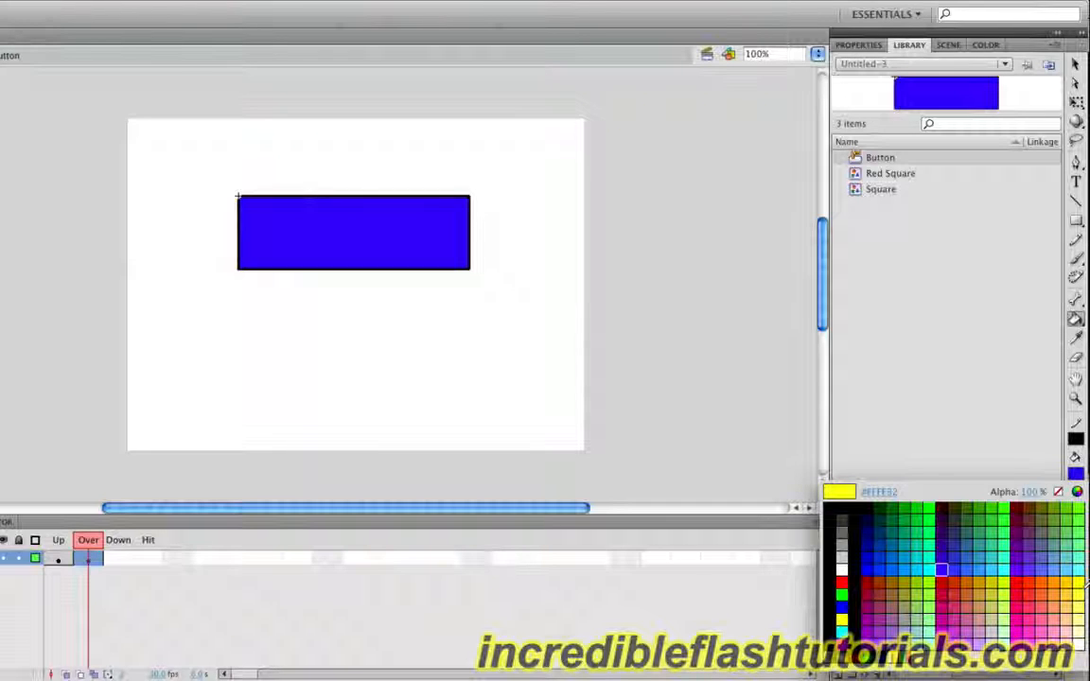
left_click(1081, 575)
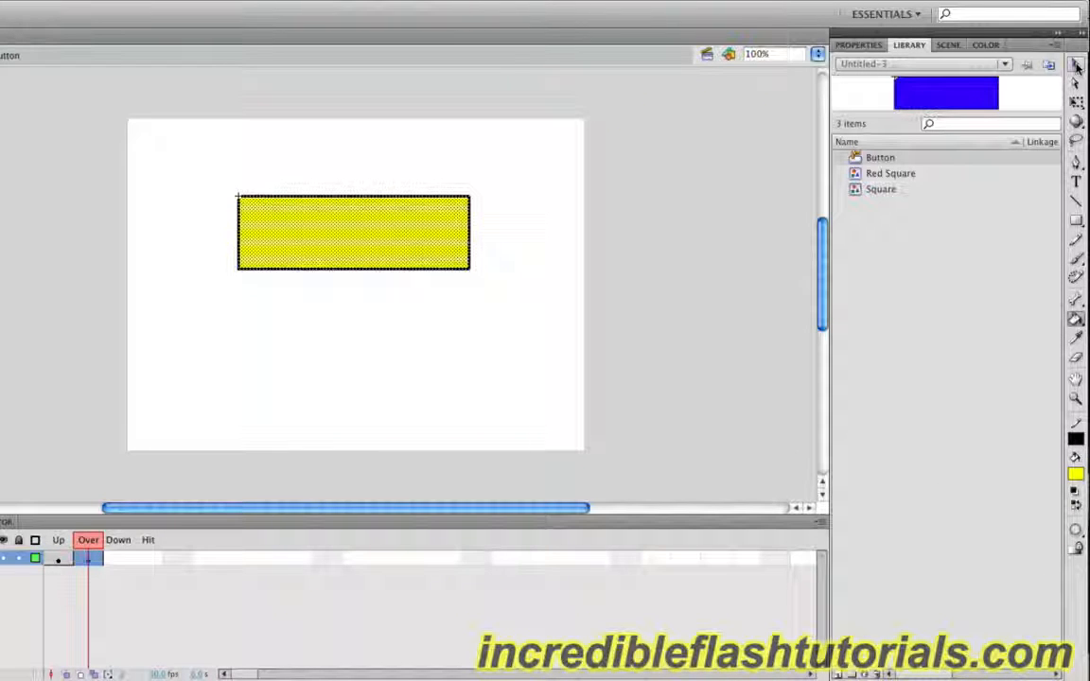
left_click(1075, 63)
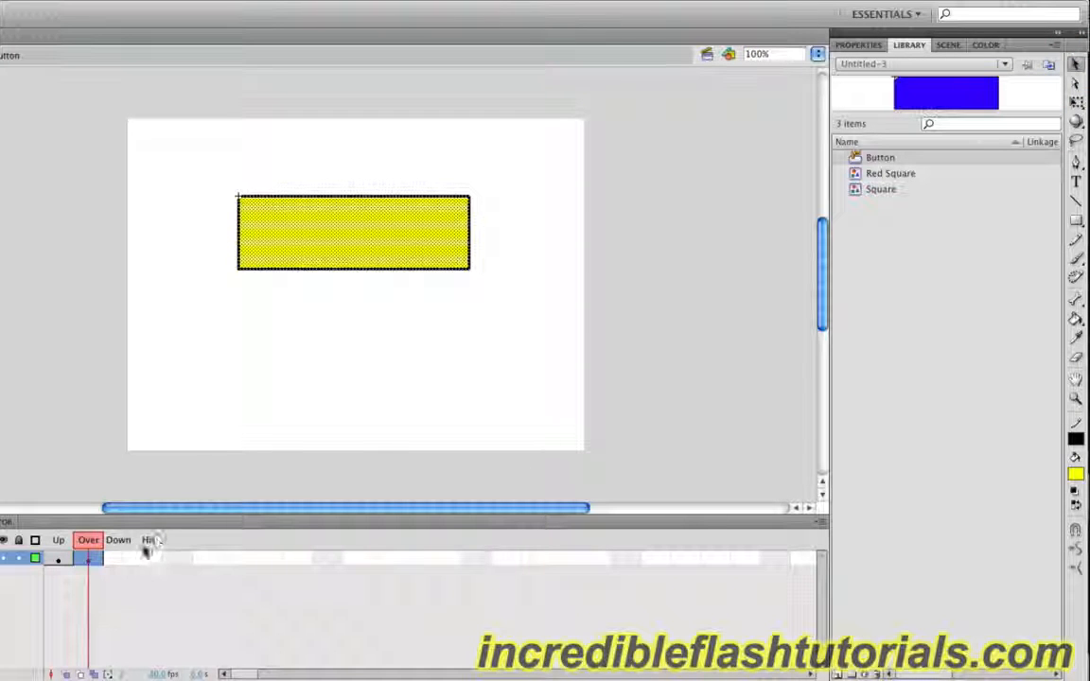
Insert a keyframe in the Down state and change the rectangle's fill there to magenta.
right_click(119, 560)
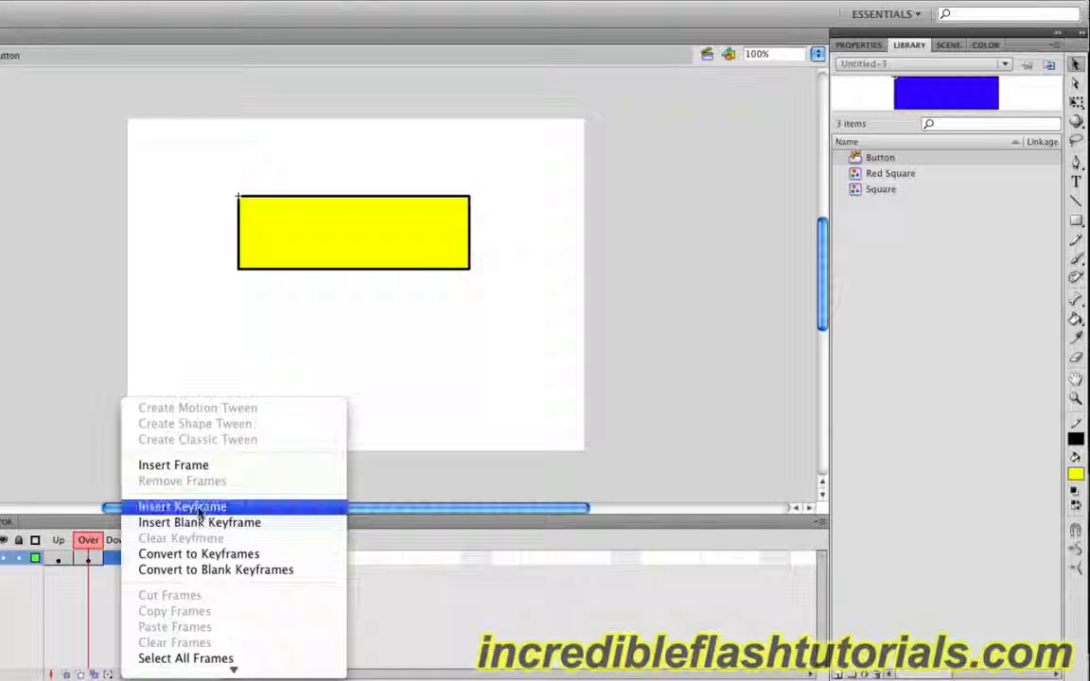
left_click(196, 509)
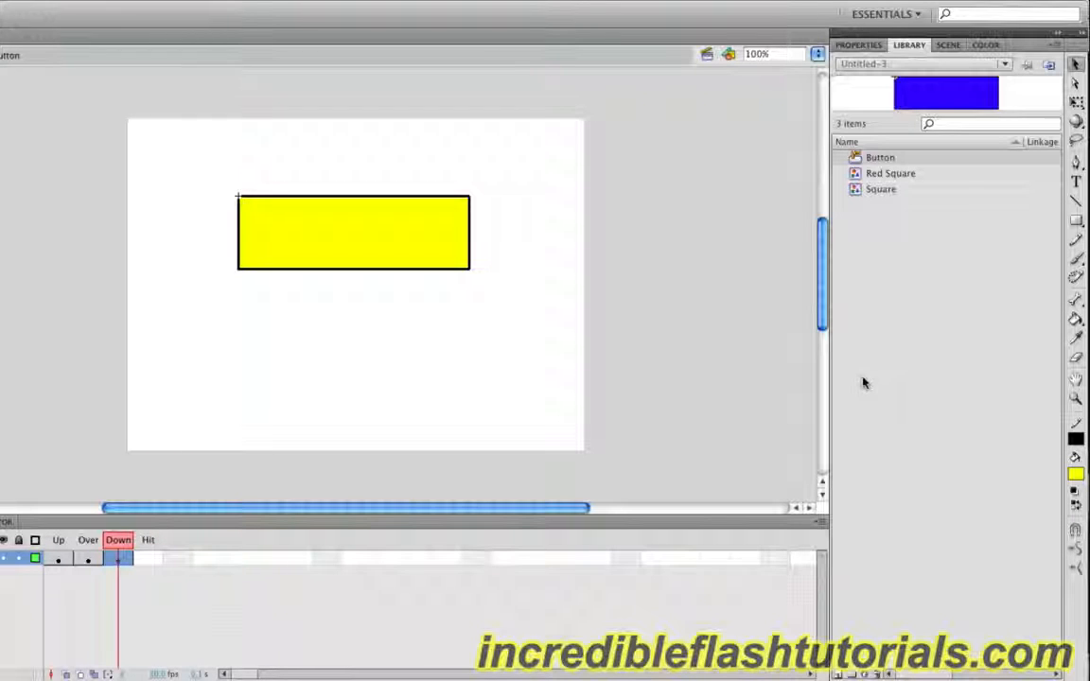
left_click(444, 241)
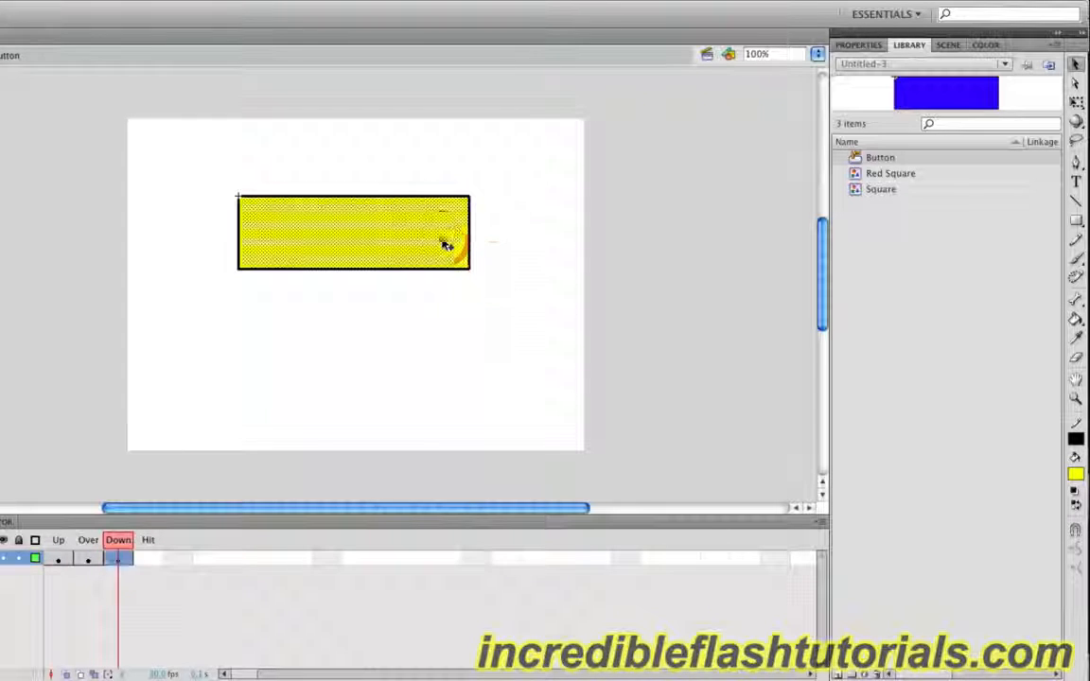
left_click(861, 45)
left_click(1005, 205)
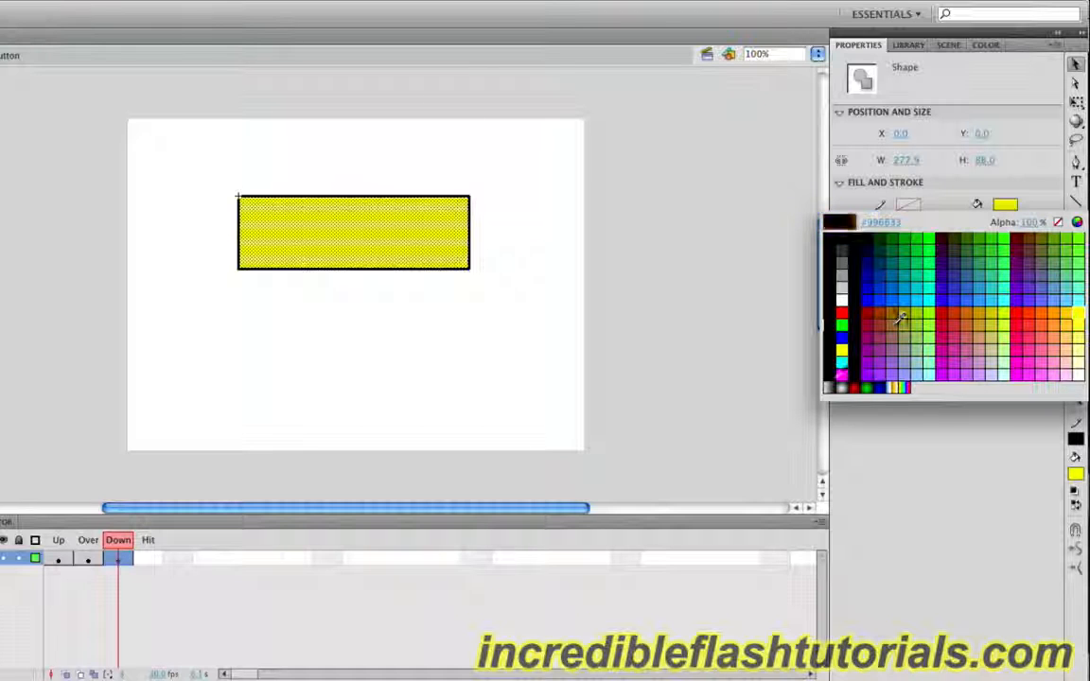
left_click(843, 374)
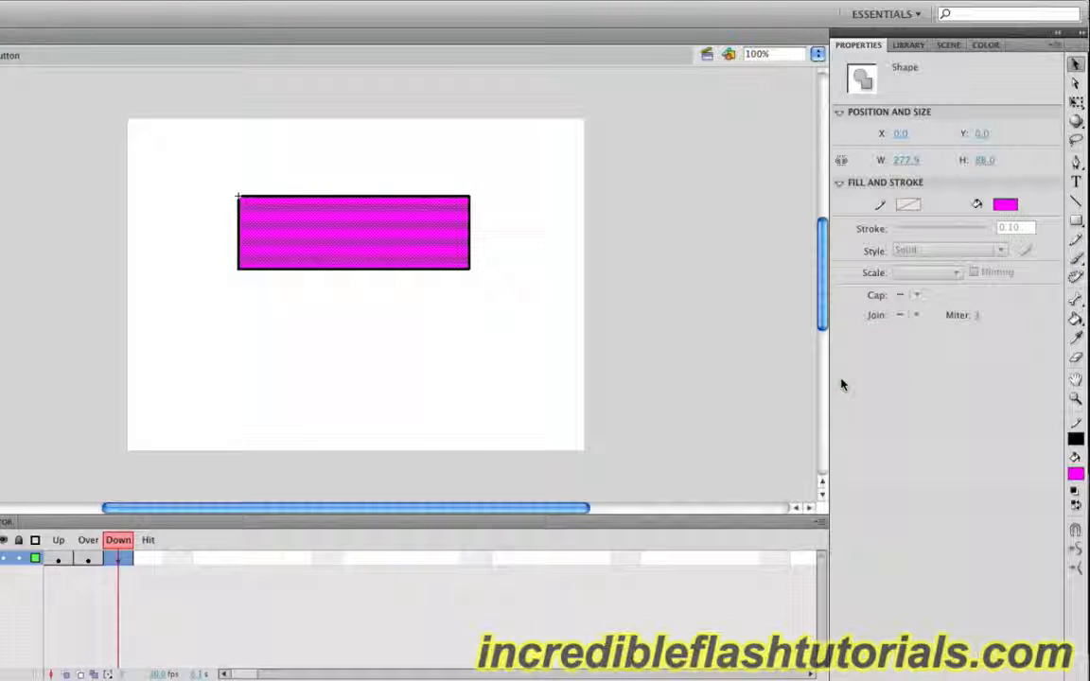
left_click(511, 364)
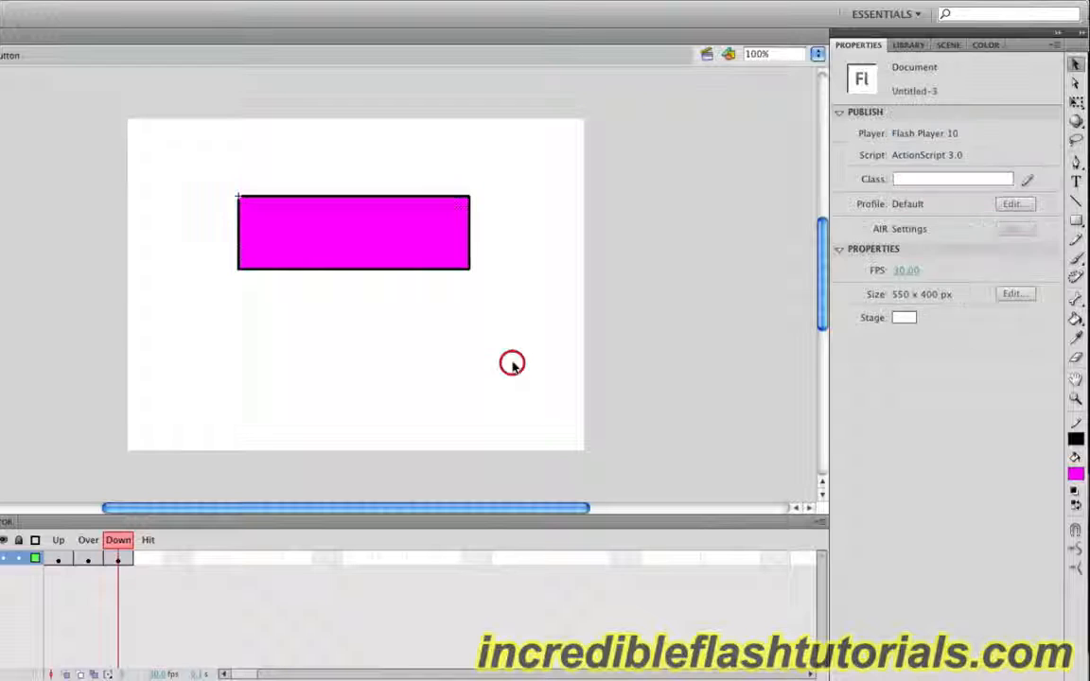
Insert a keyframe in the Hit state and review the rectangle in the Up, Over and Down states.
right_click(147, 559)
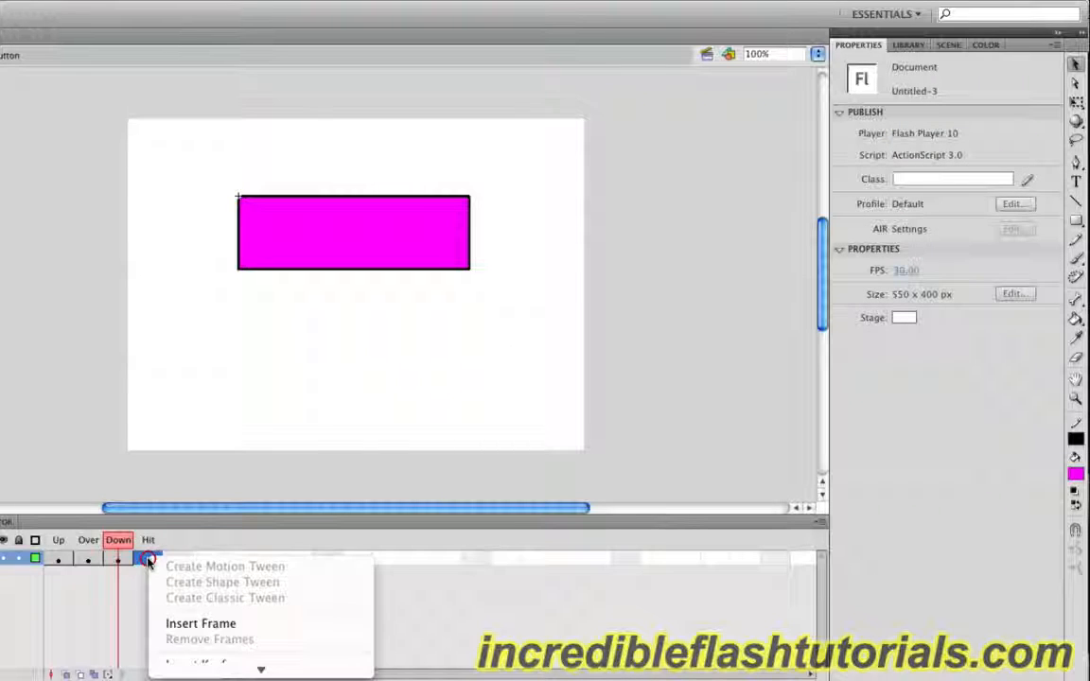
left_click(234, 571)
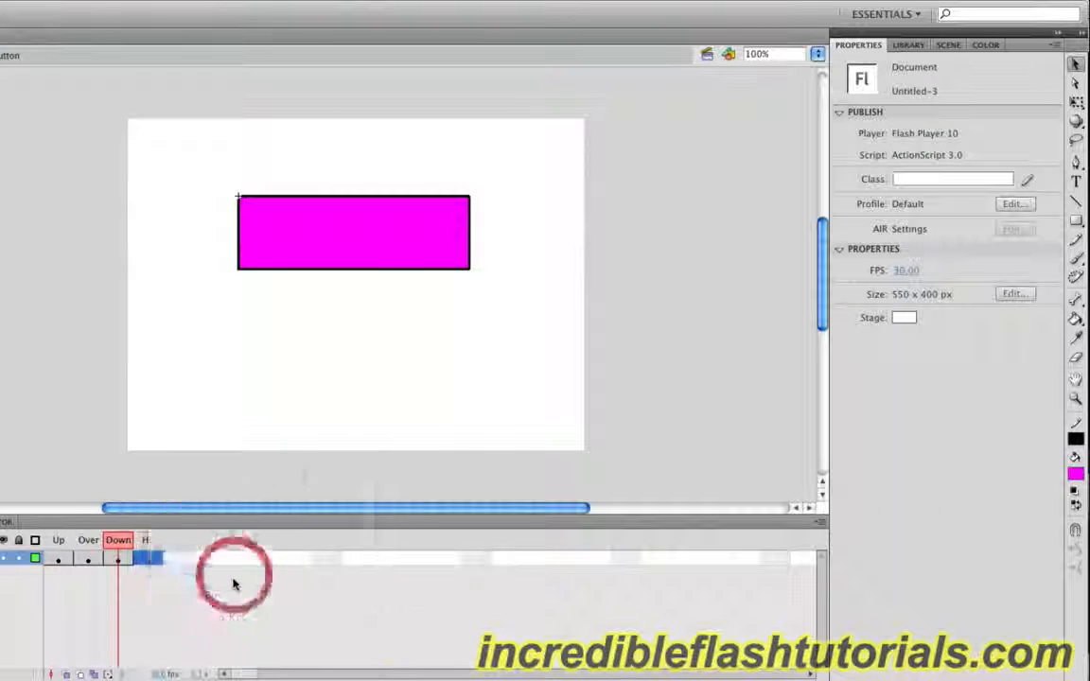
left_click(262, 409)
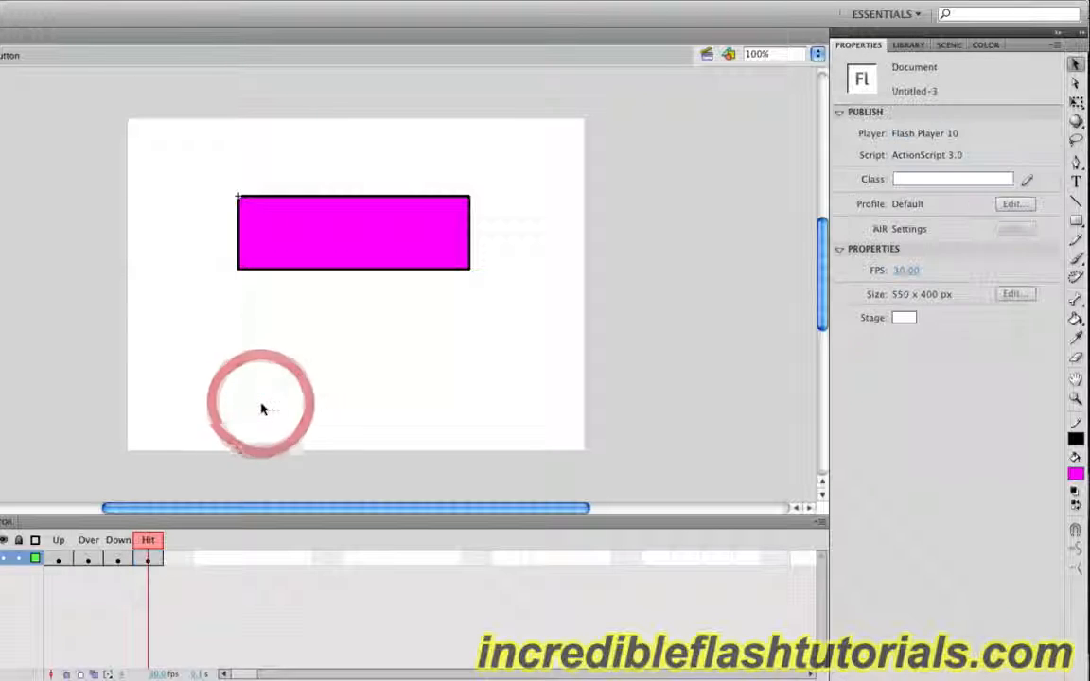
left_click(58, 559)
left_click(91, 561)
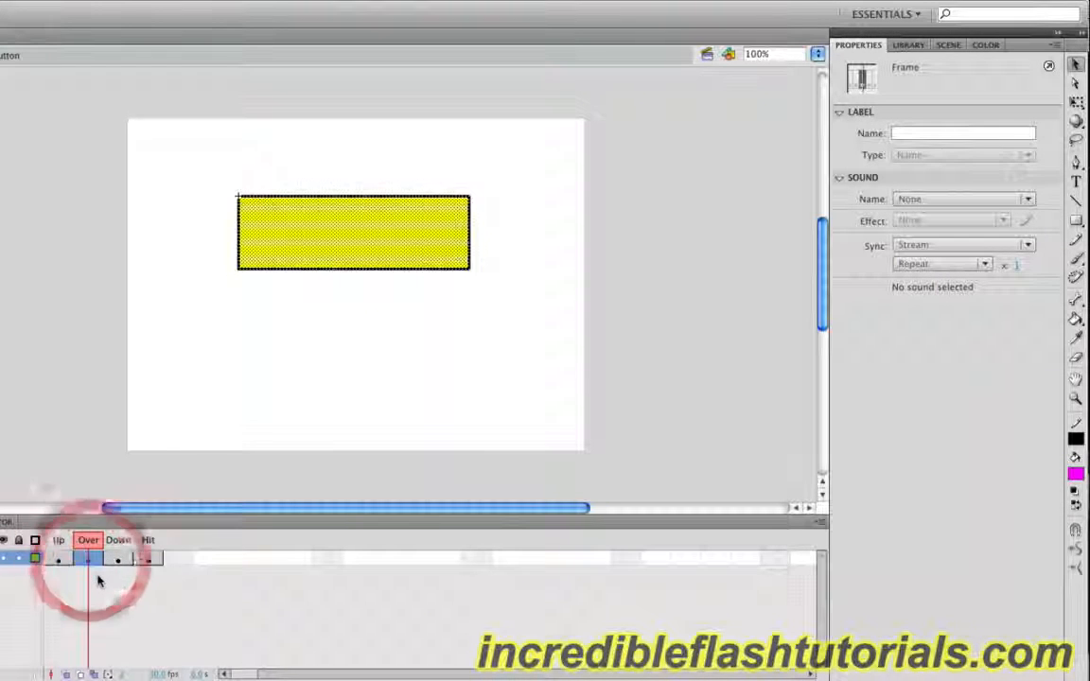
left_click(120, 561)
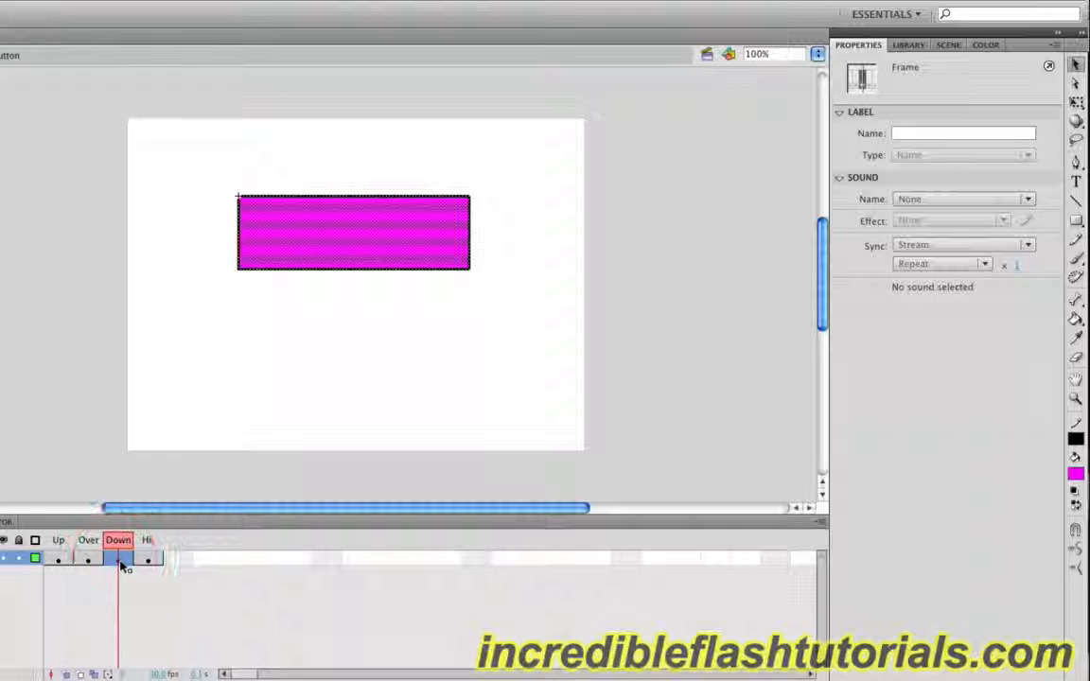
left_click(70, 280)
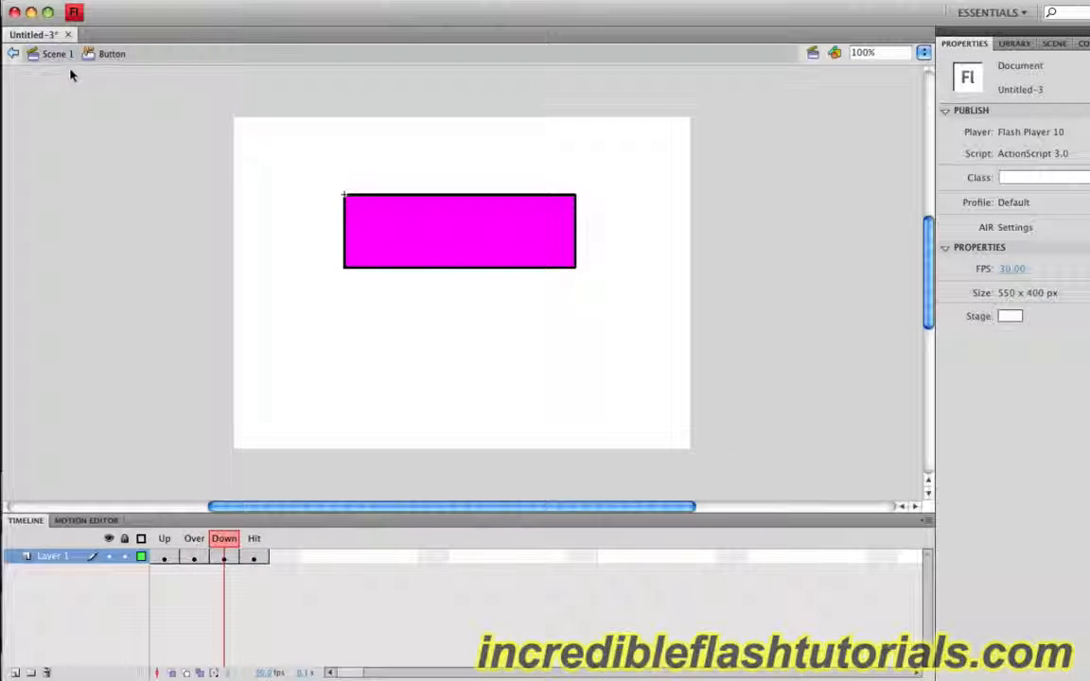
Return to Scene 1 and run Test Scene, trying the blue button in the preview window before closing it.
left_click(61, 58)
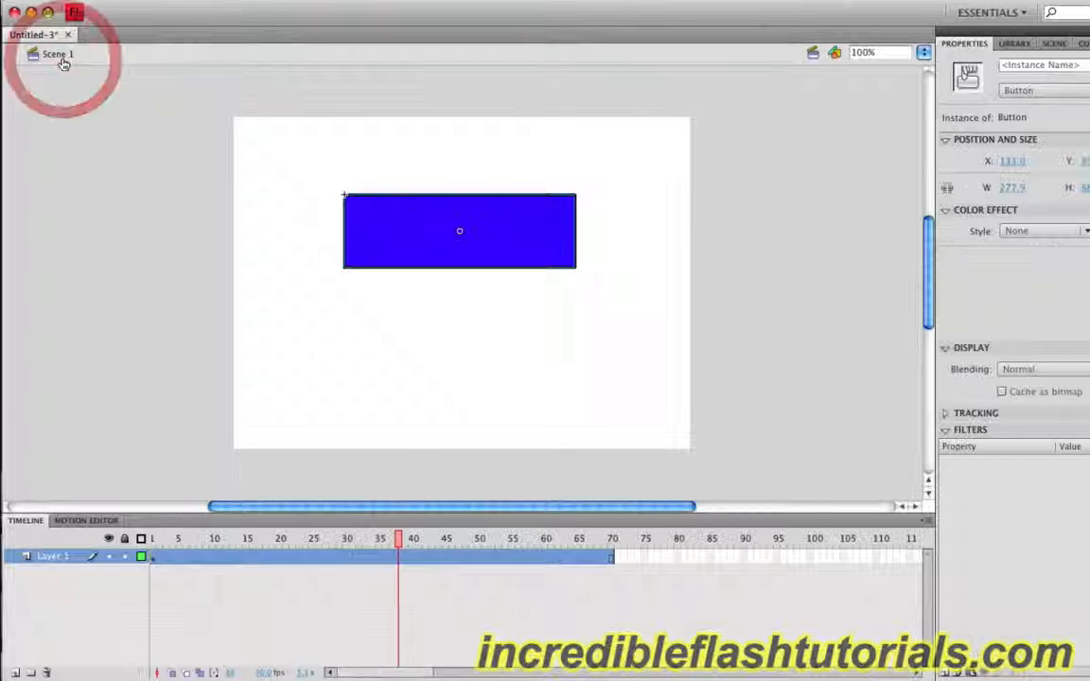
left_click(166, 206)
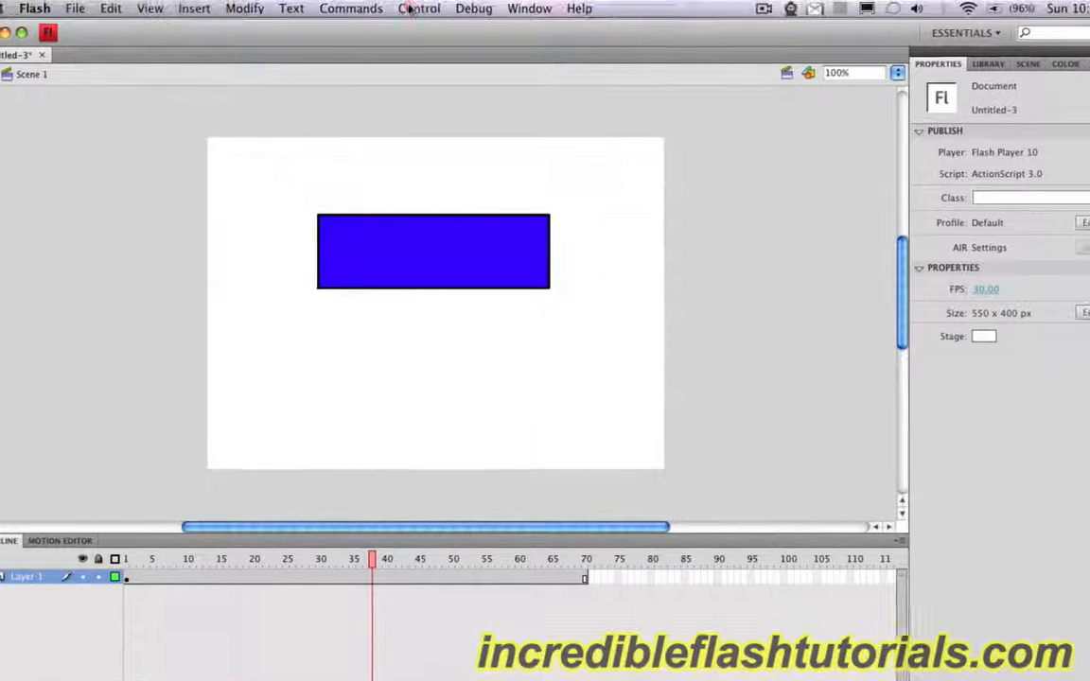
left_click(417, 9)
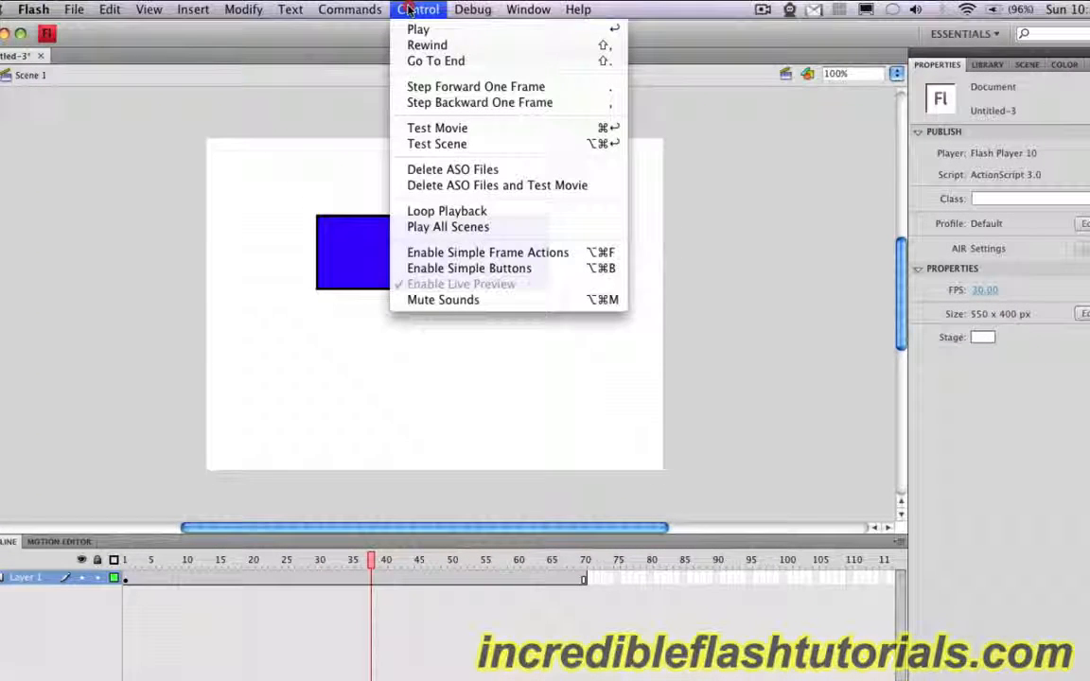
left_click(445, 145)
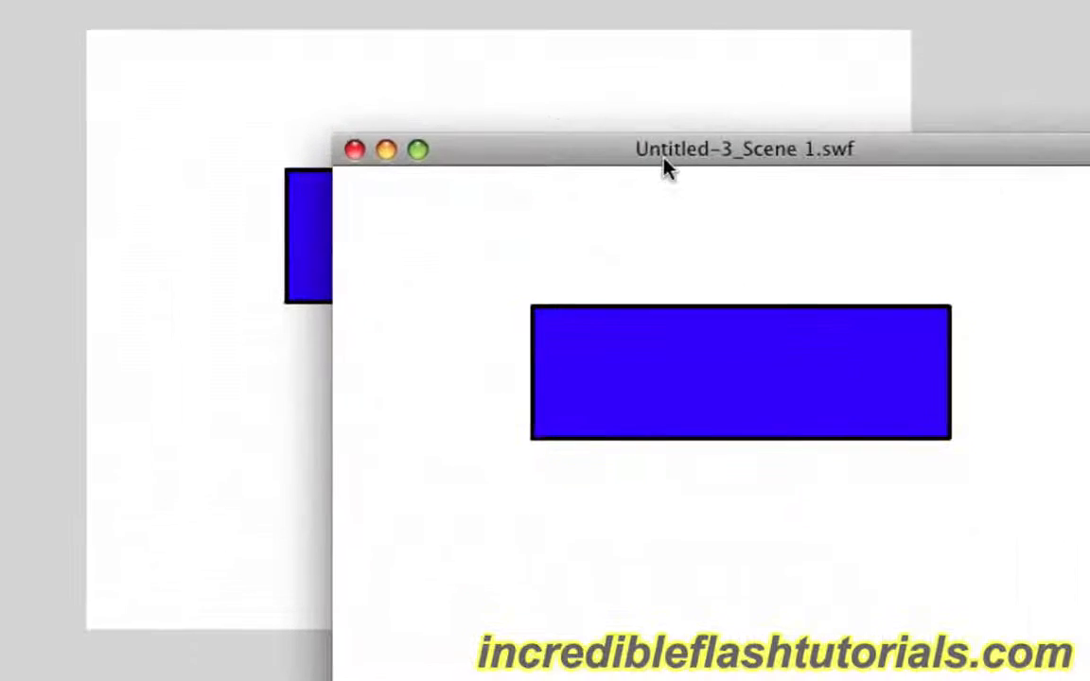
left_click_drag(534, 204, 413, 141)
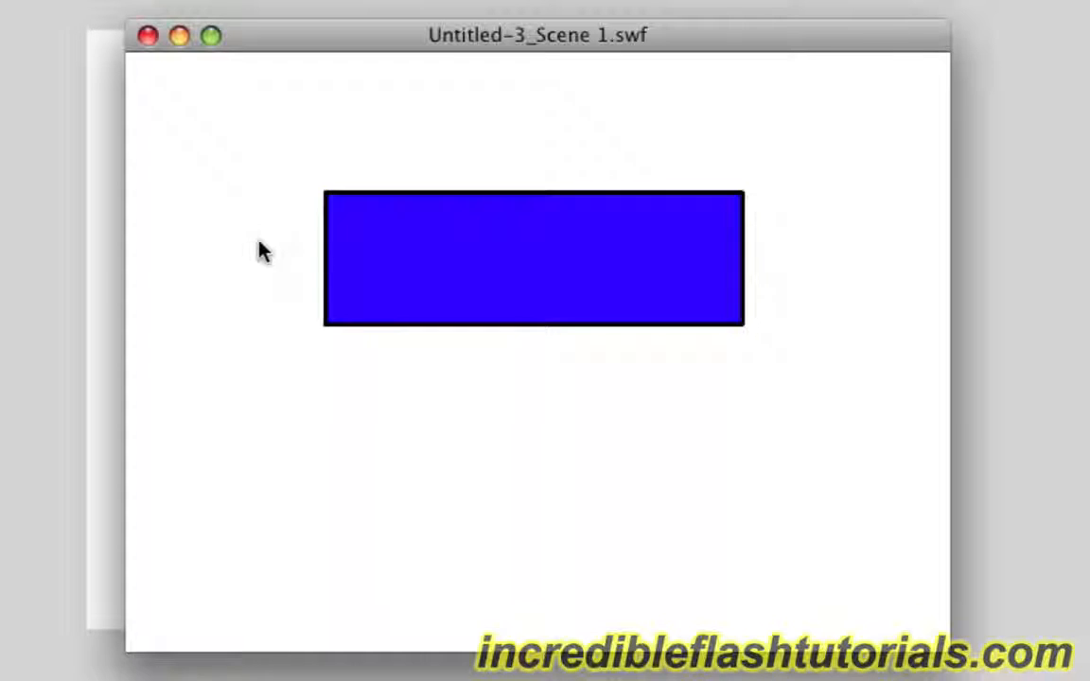
left_click(481, 252)
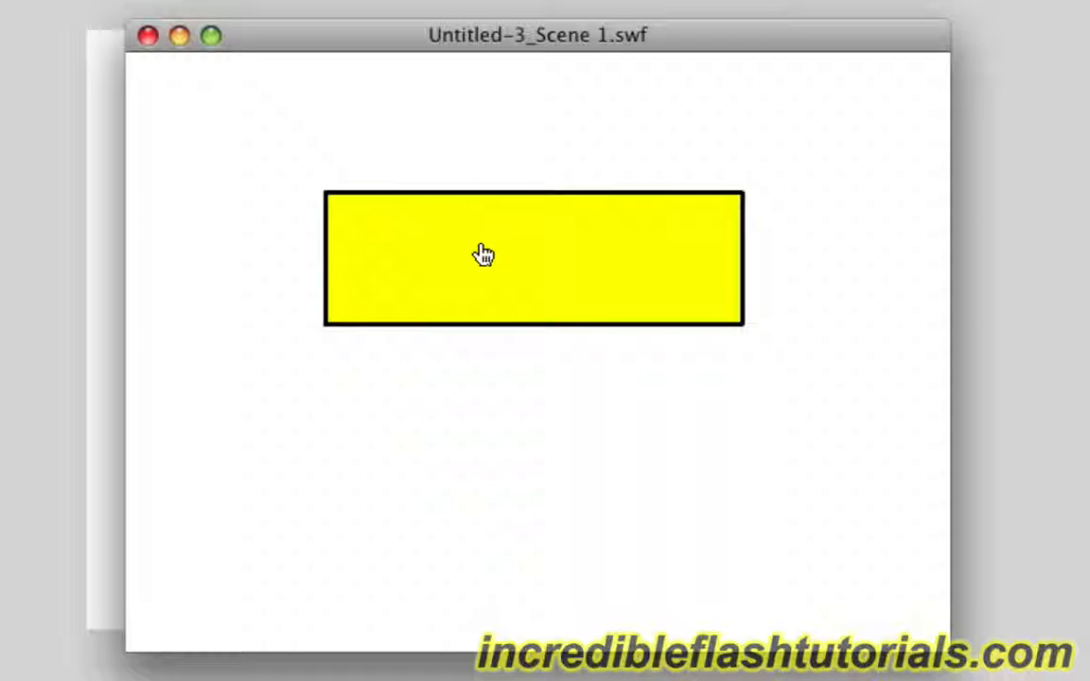
left_click(150, 37)
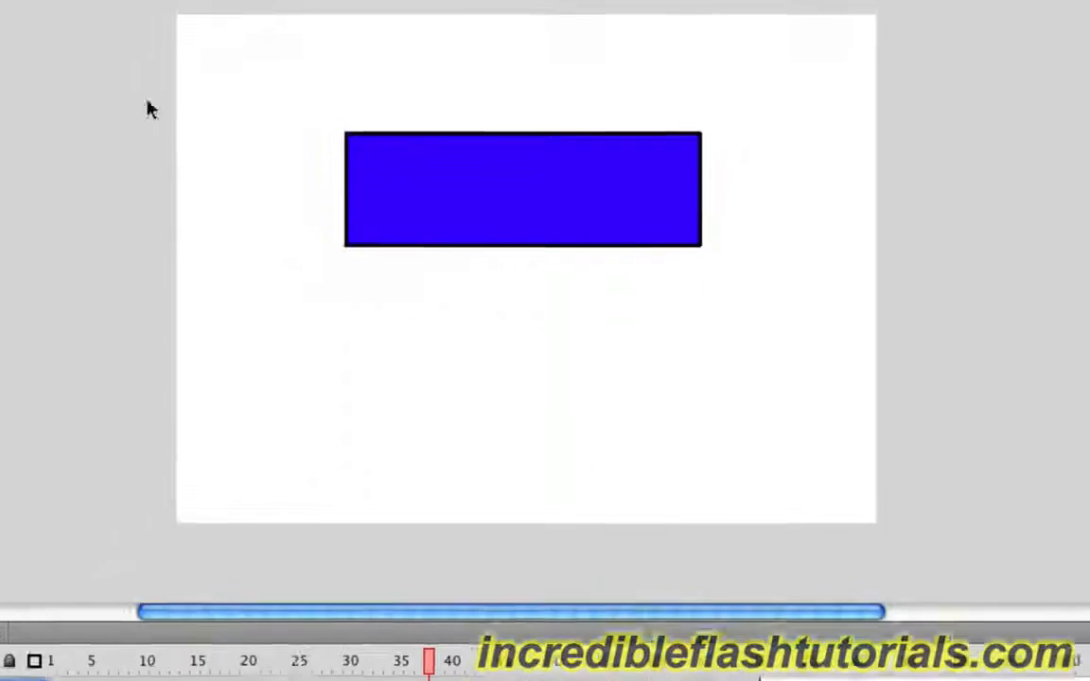
left_click(152, 115)
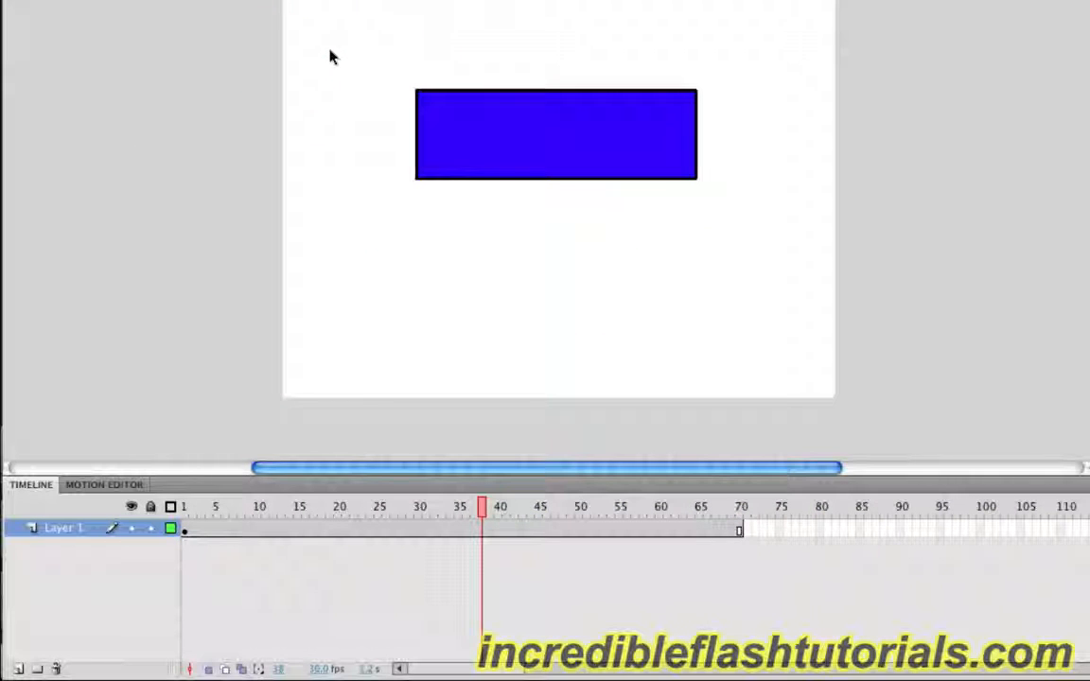
Inside the button symbol, add a new layer and create the white static text "Click Here!" on it in the Up state.
double_click(499, 130)
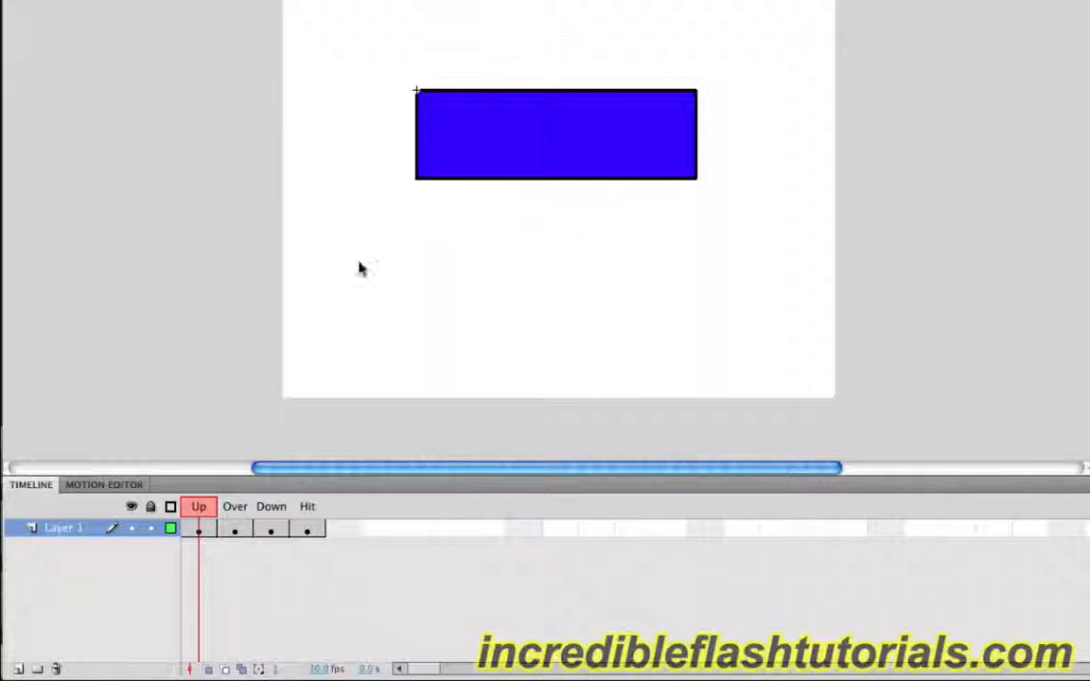
left_click(18, 669)
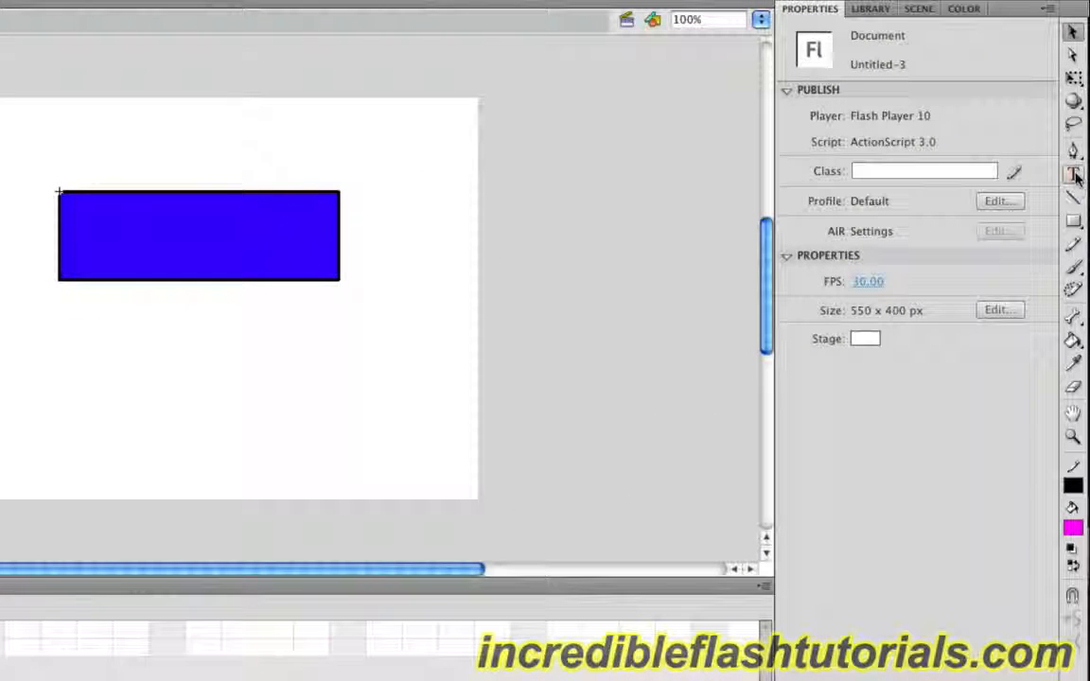
left_click(1074, 177)
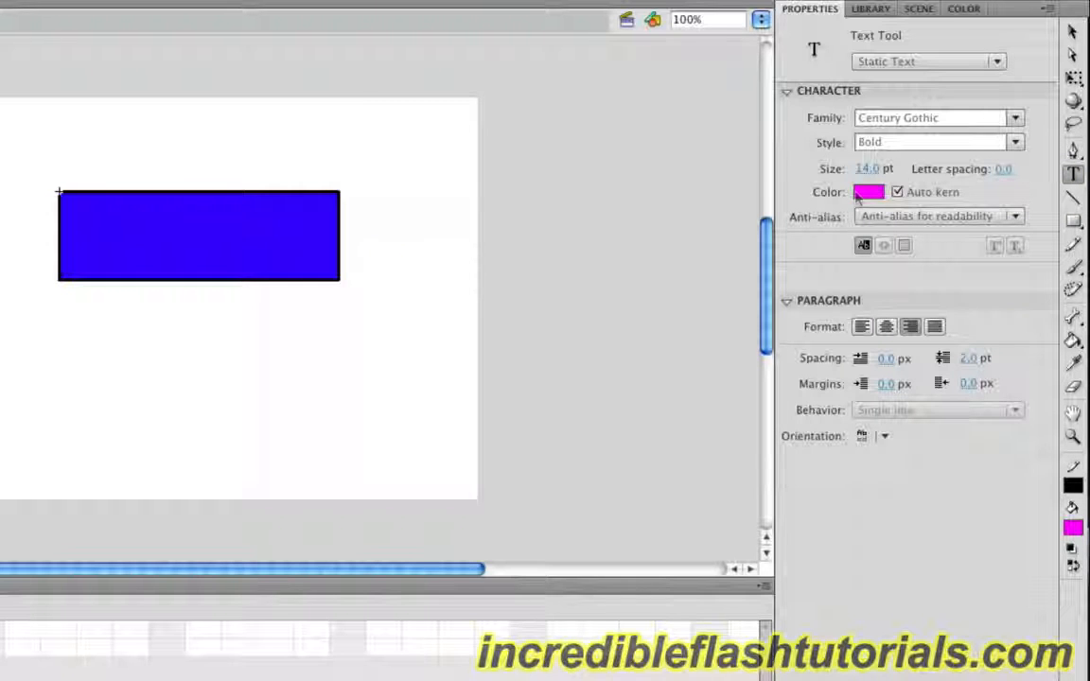
left_click(867, 192)
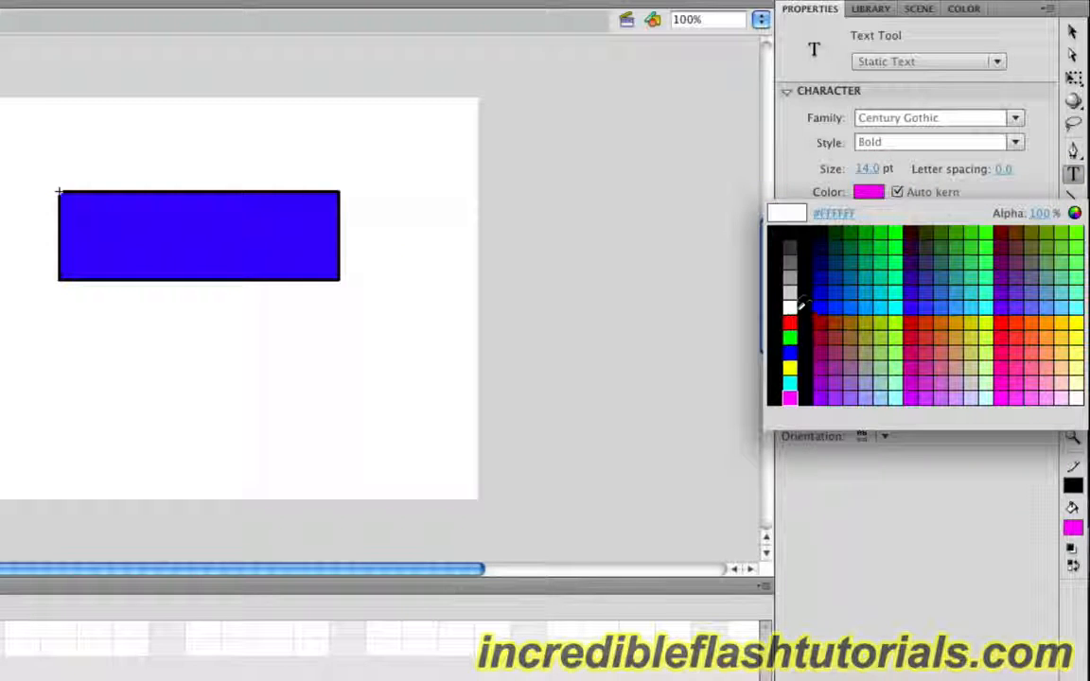
left_click(791, 306)
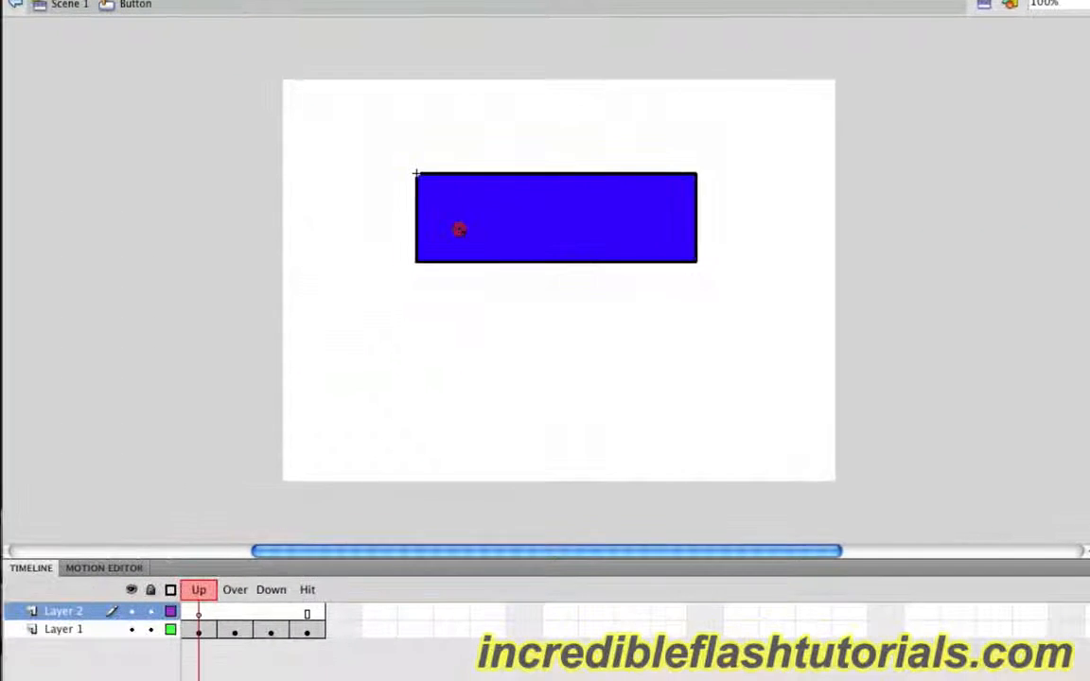
left_click(174, 236)
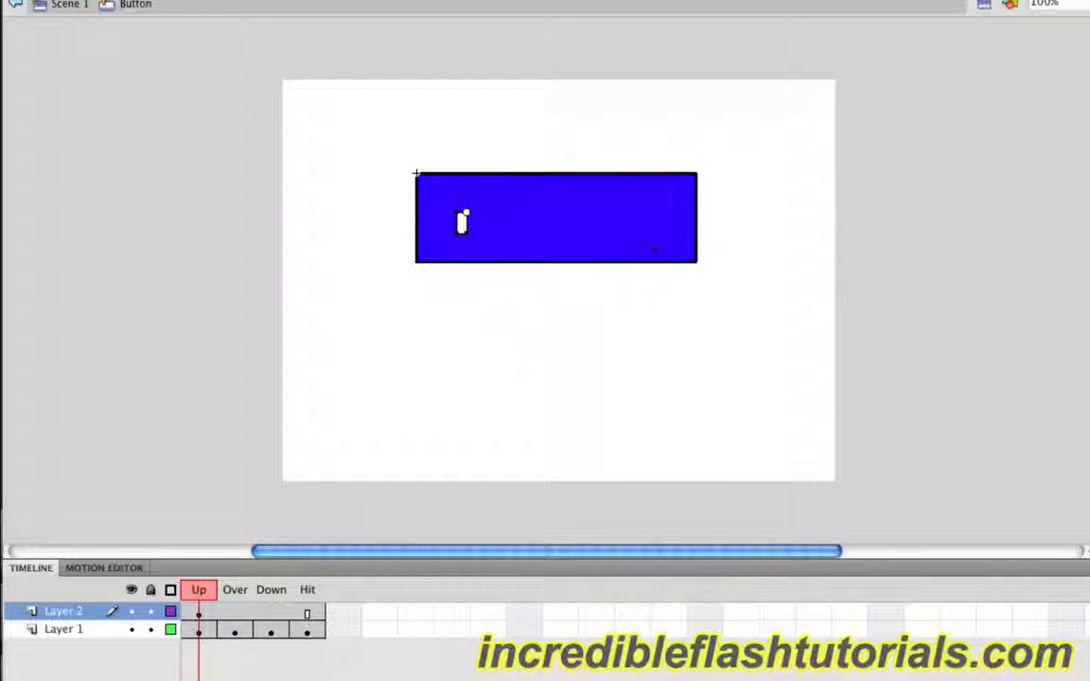
type("Clic")
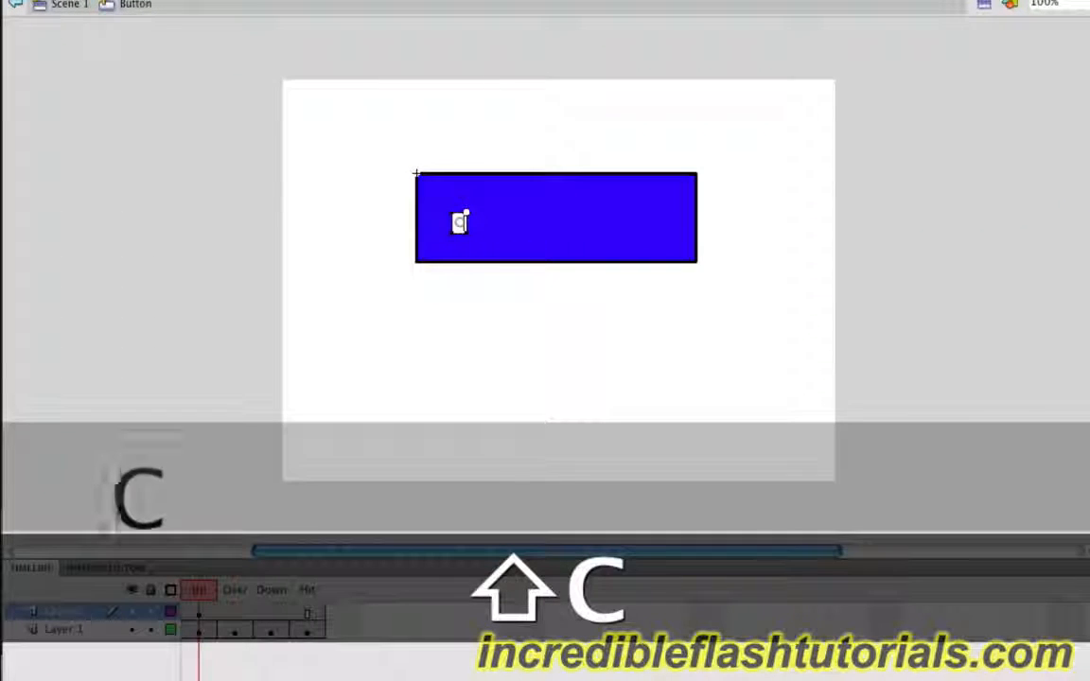
type("k Here!")
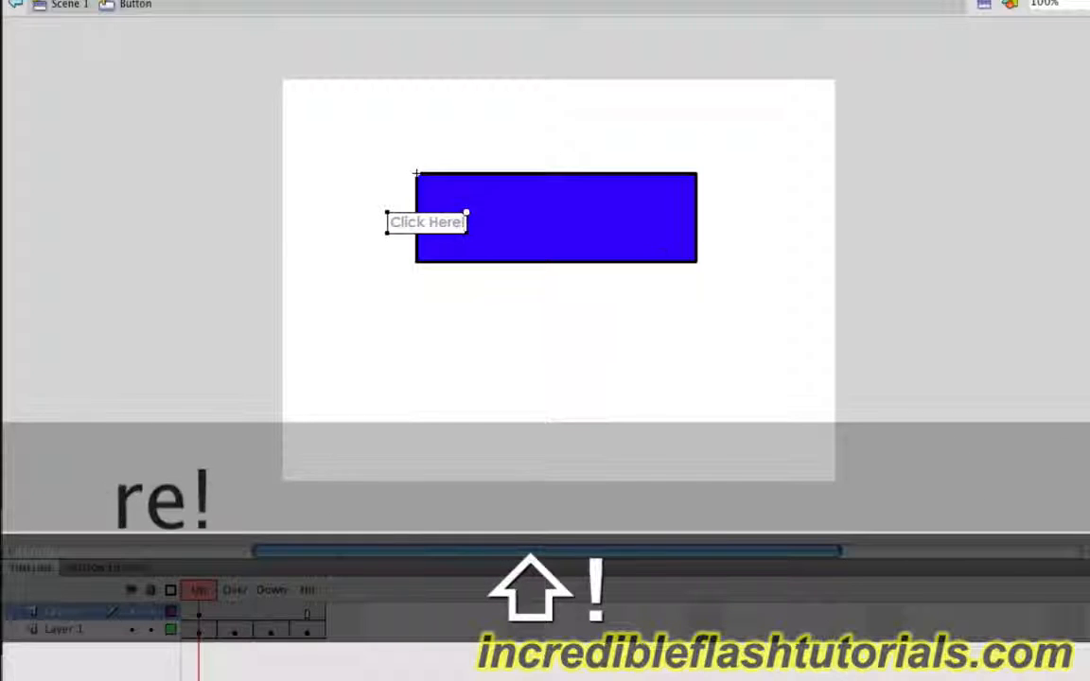
Enlarge the "Click Here!" text to 36 pt and center it on the blue rectangle.
left_click(1073, 49)
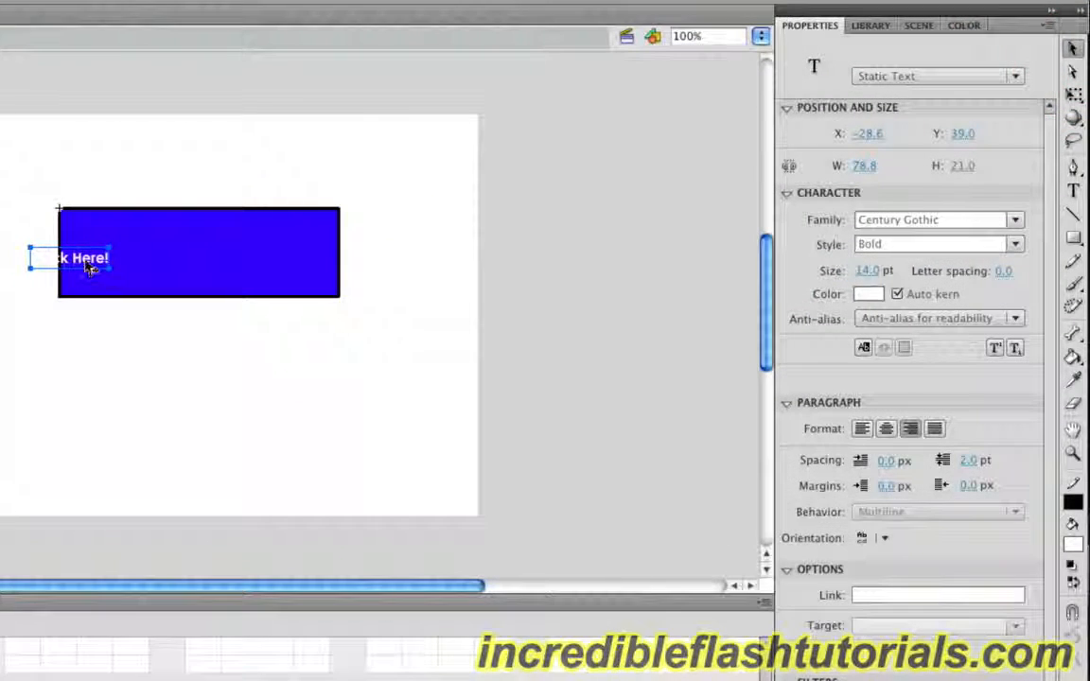
left_click_drag(91, 267, 202, 267)
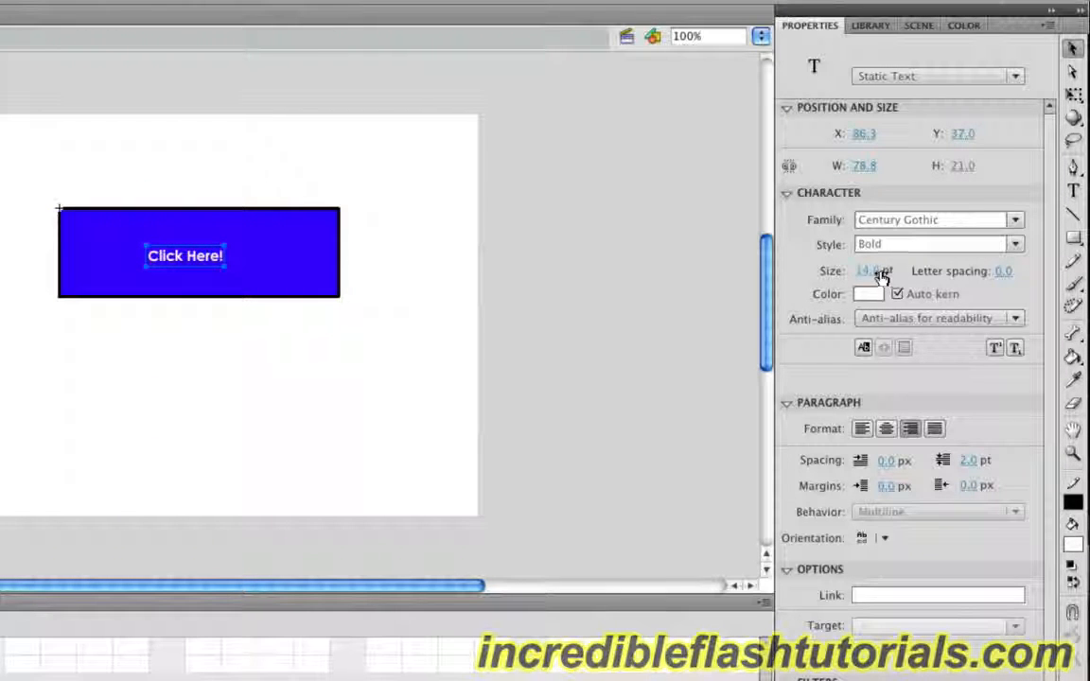
left_click_drag(882, 274, 910, 269)
left_click_drag(158, 274, 218, 253)
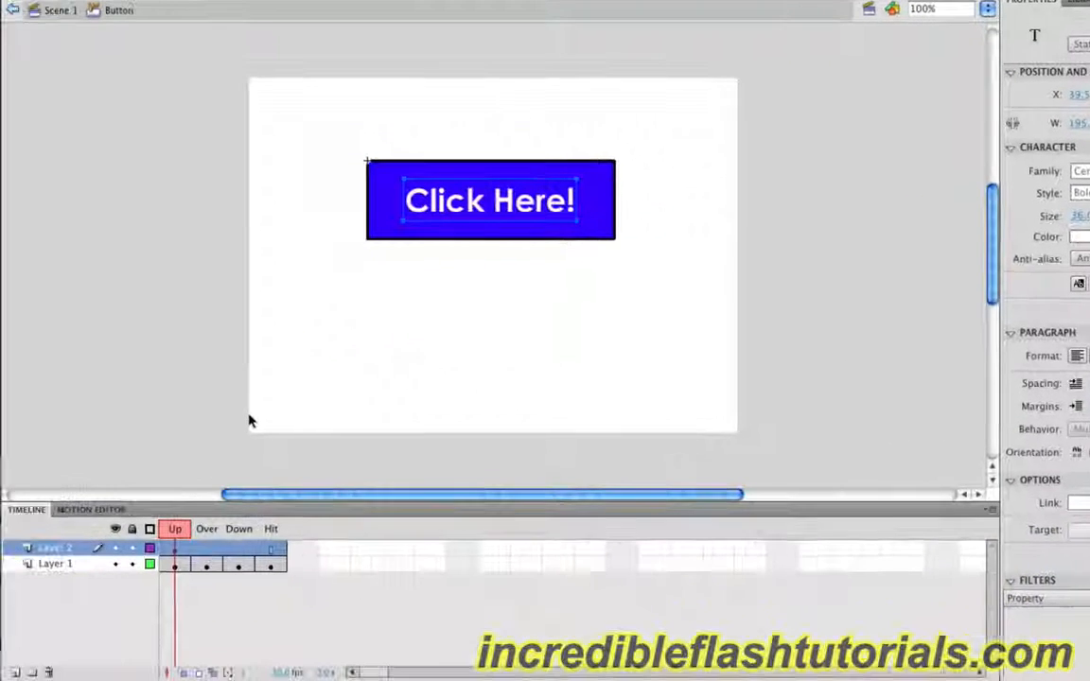
left_click(249, 416)
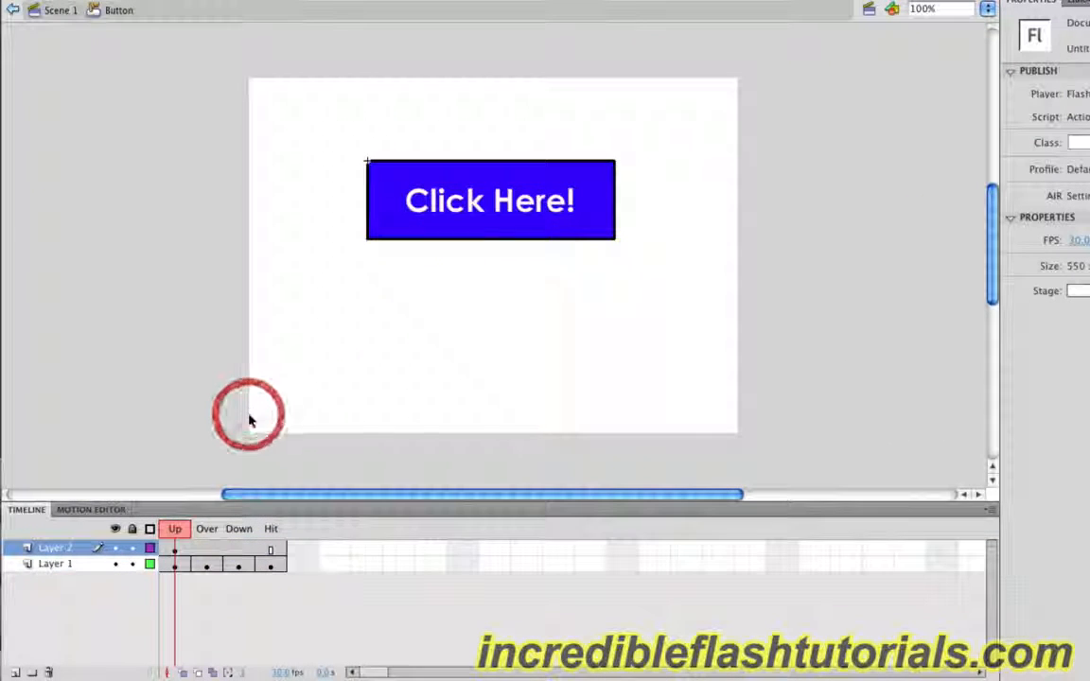
Insert a keyframe in Layer 2's Over state and change the "Click Here!" text color there to black.
right_click(203, 551)
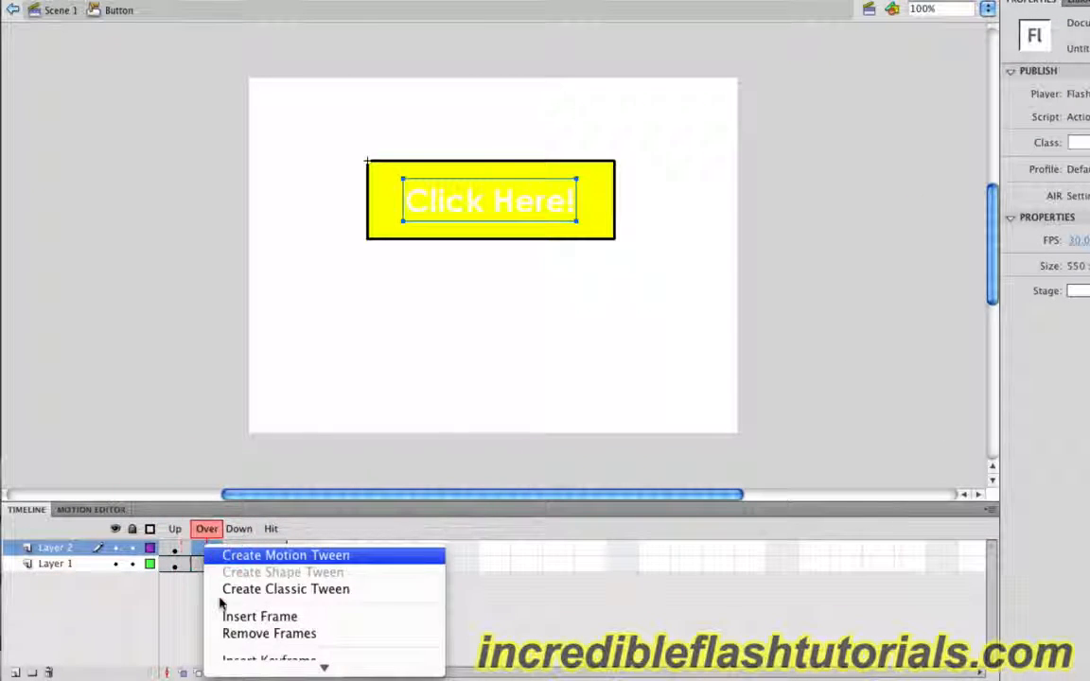
left_click(283, 458)
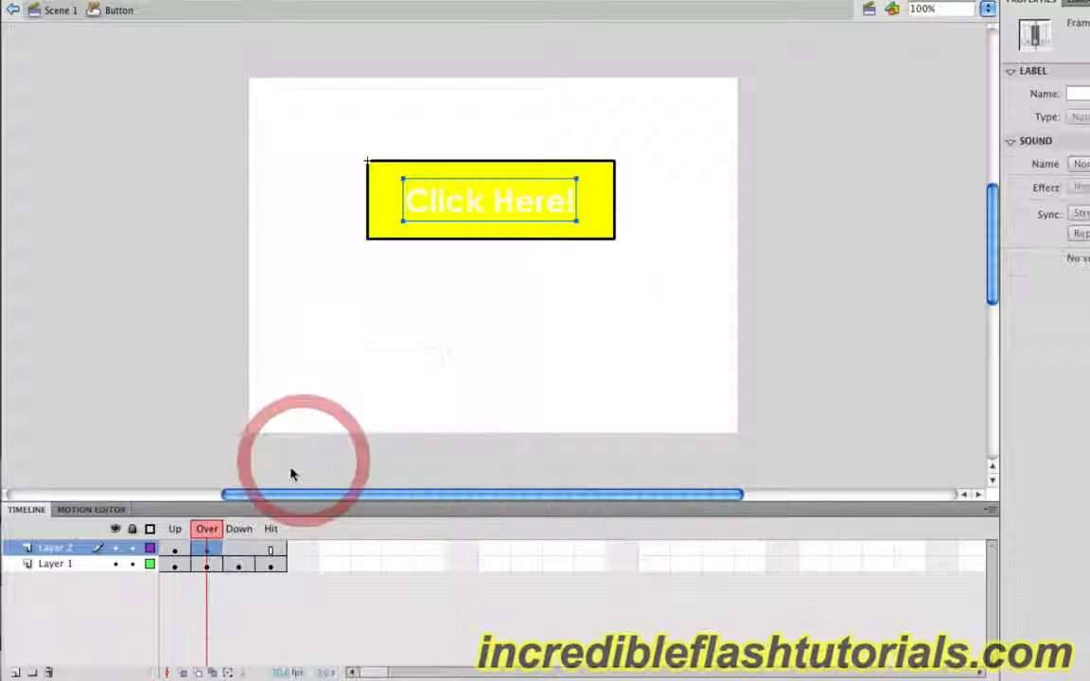
left_click(475, 207)
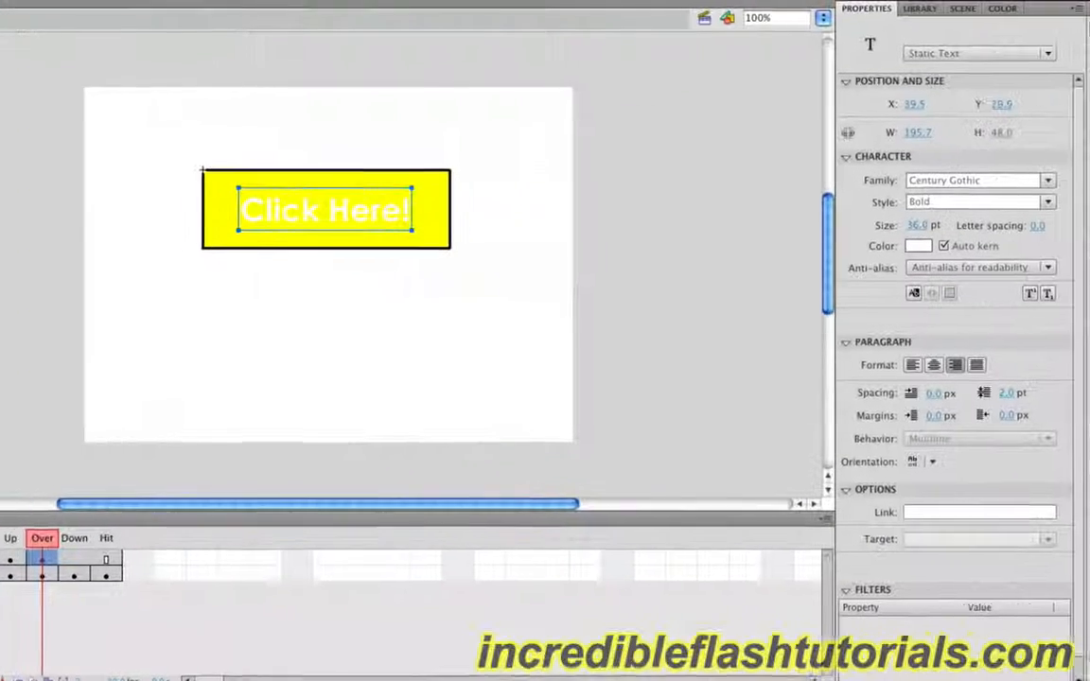
left_click(895, 247)
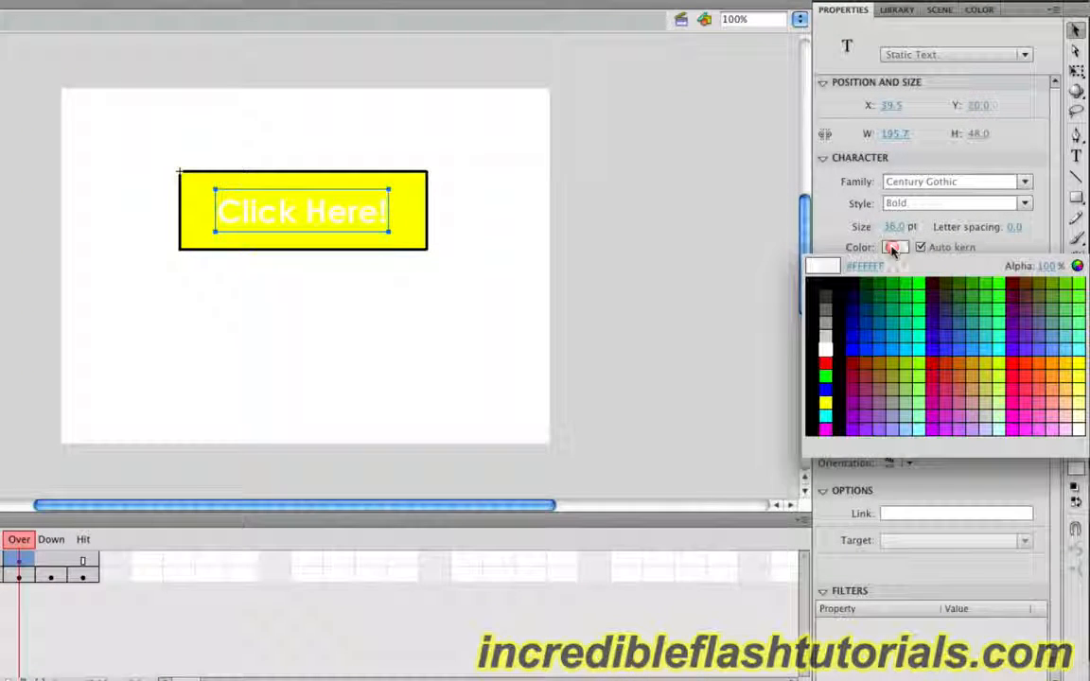
left_click(813, 288)
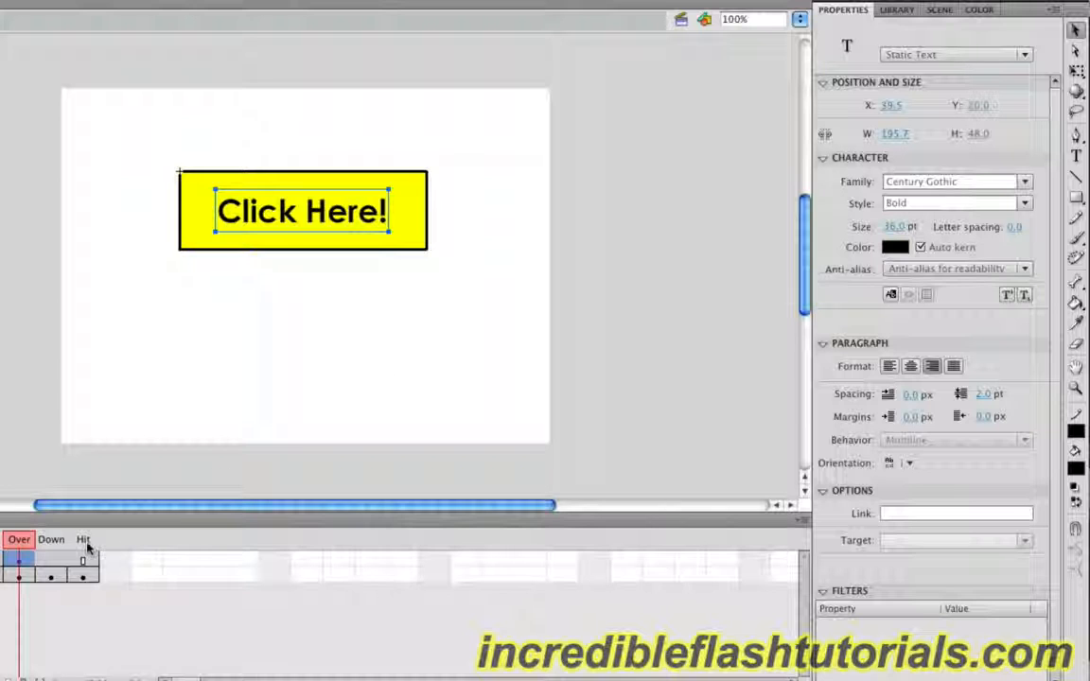
Insert a keyframe in Layer 2's Down state and change the "Click Here!" text color there to cyan.
right_click(52, 561)
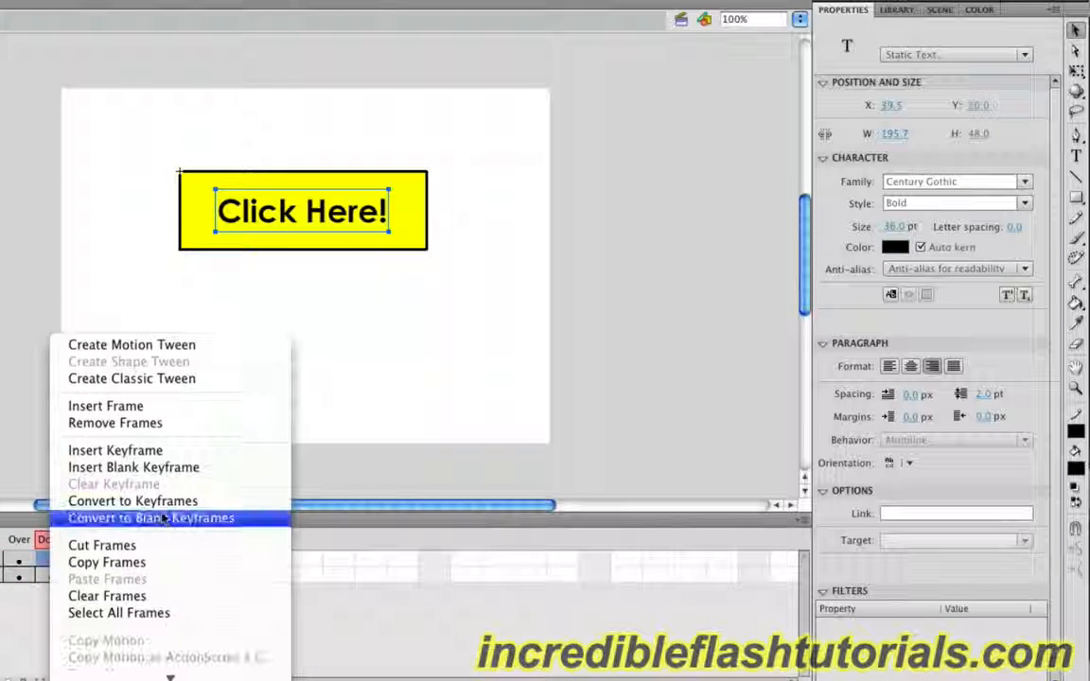
left_click(154, 451)
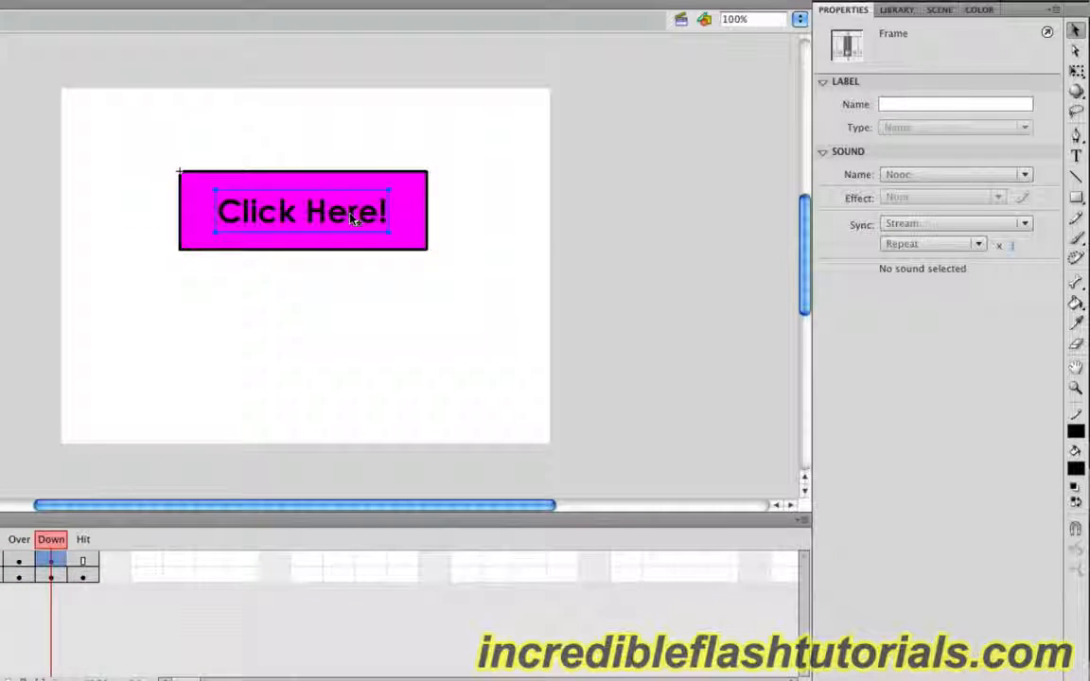
left_click(354, 218)
left_click(895, 247)
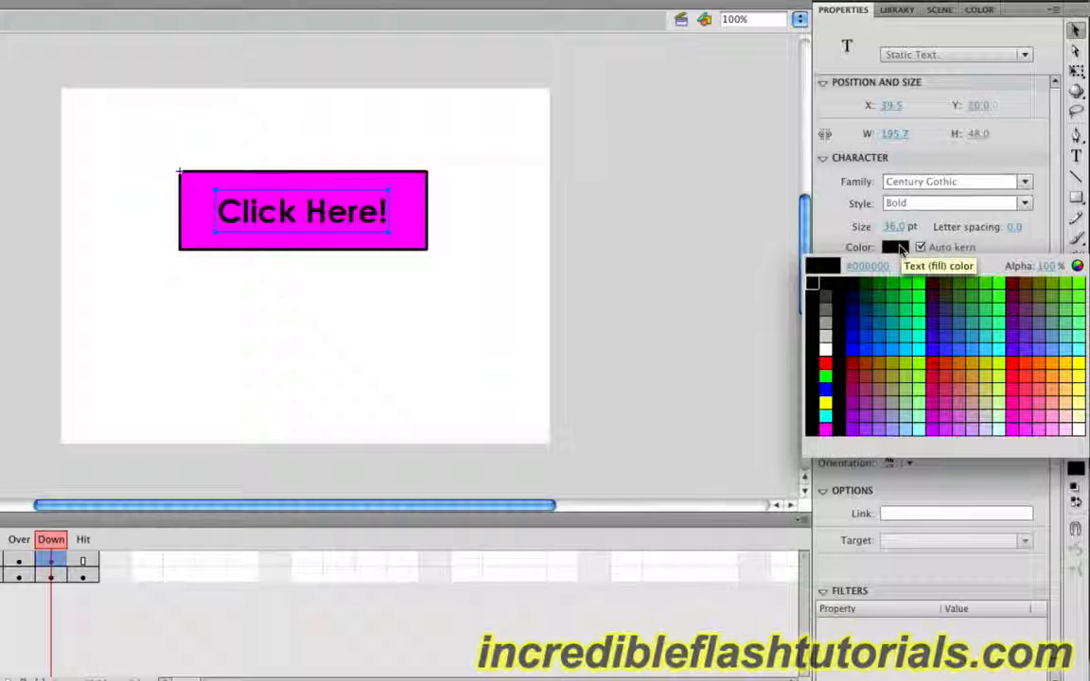
left_click(825, 416)
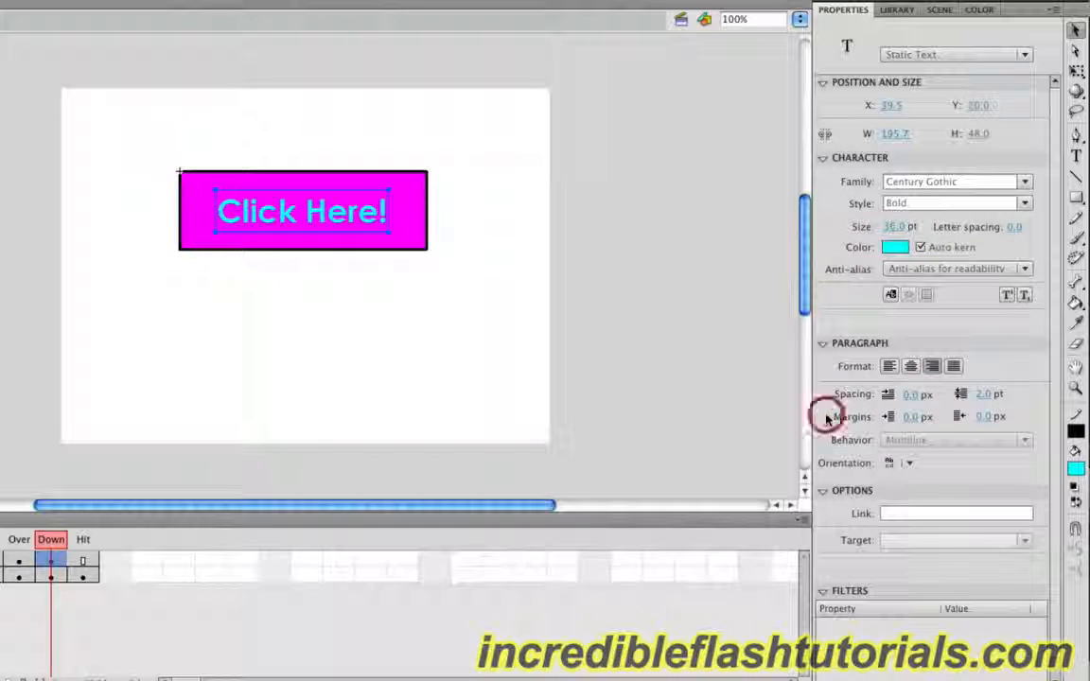
left_click(391, 369)
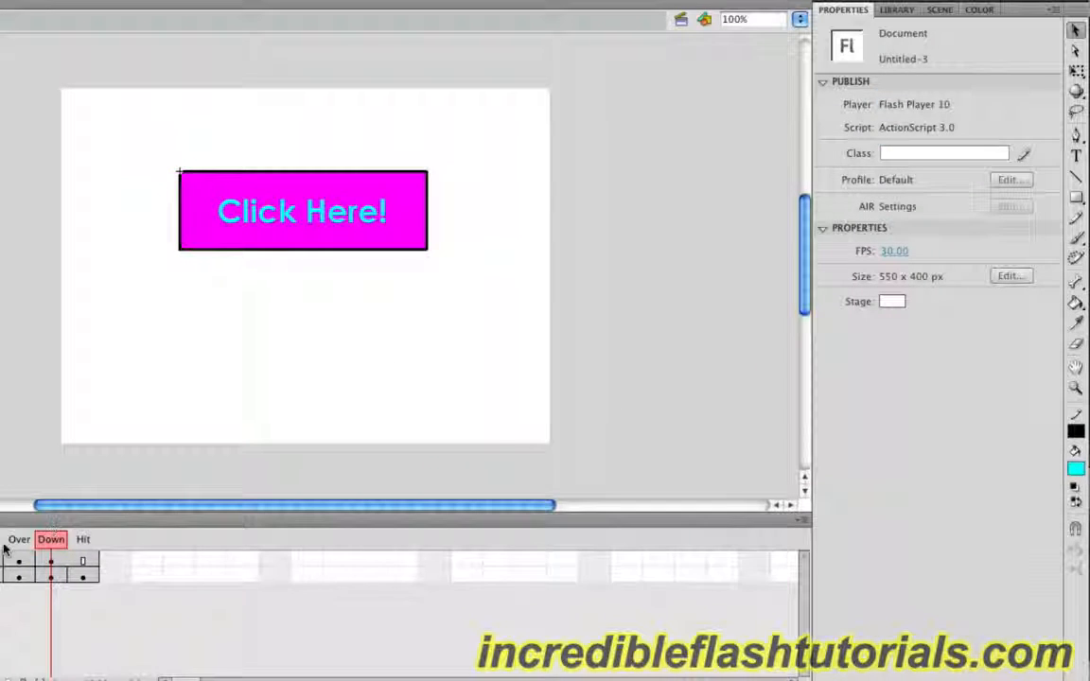
Review the button's label and fill colors across the Up, Over and Down states.
left_click(0, 565)
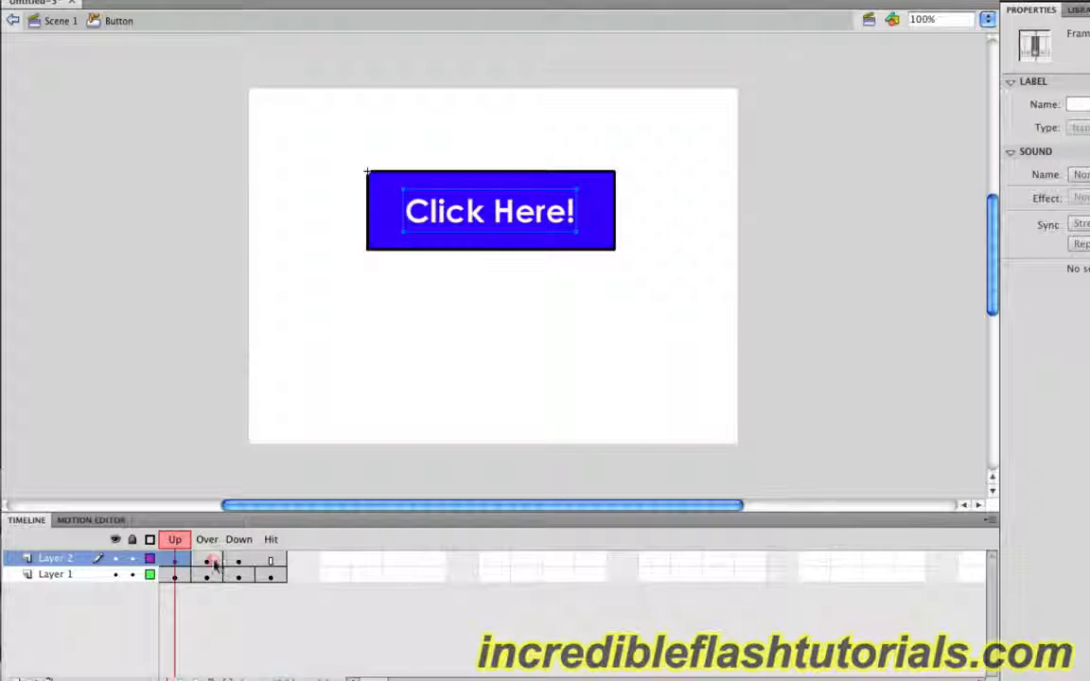
left_click(19, 560)
left_click(238, 561)
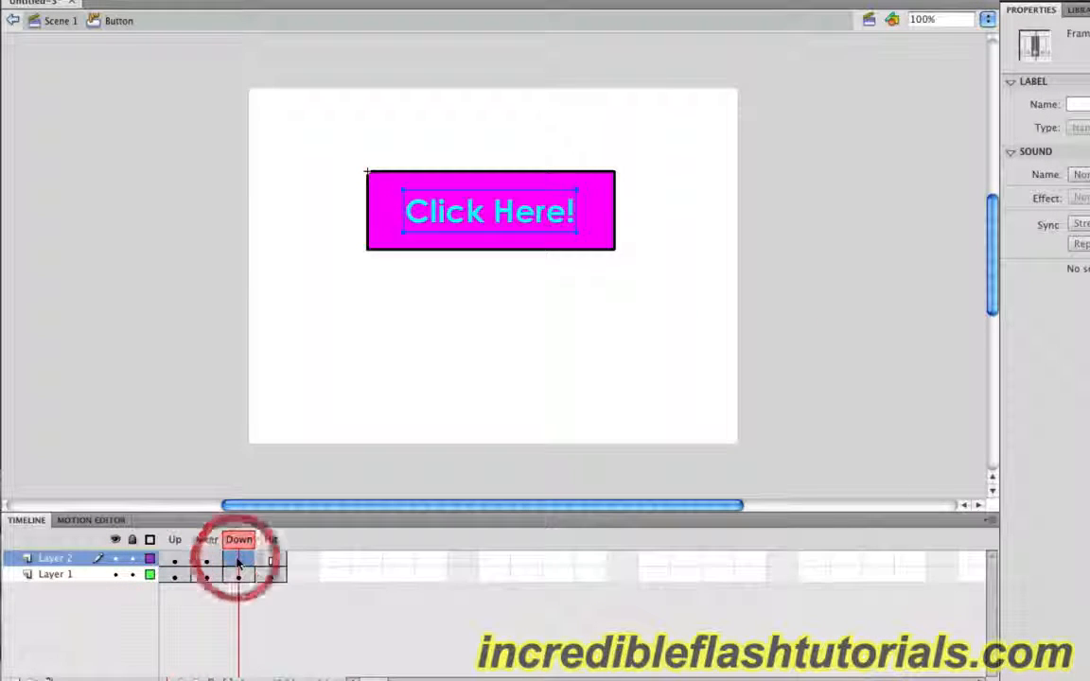
left_click(176, 561)
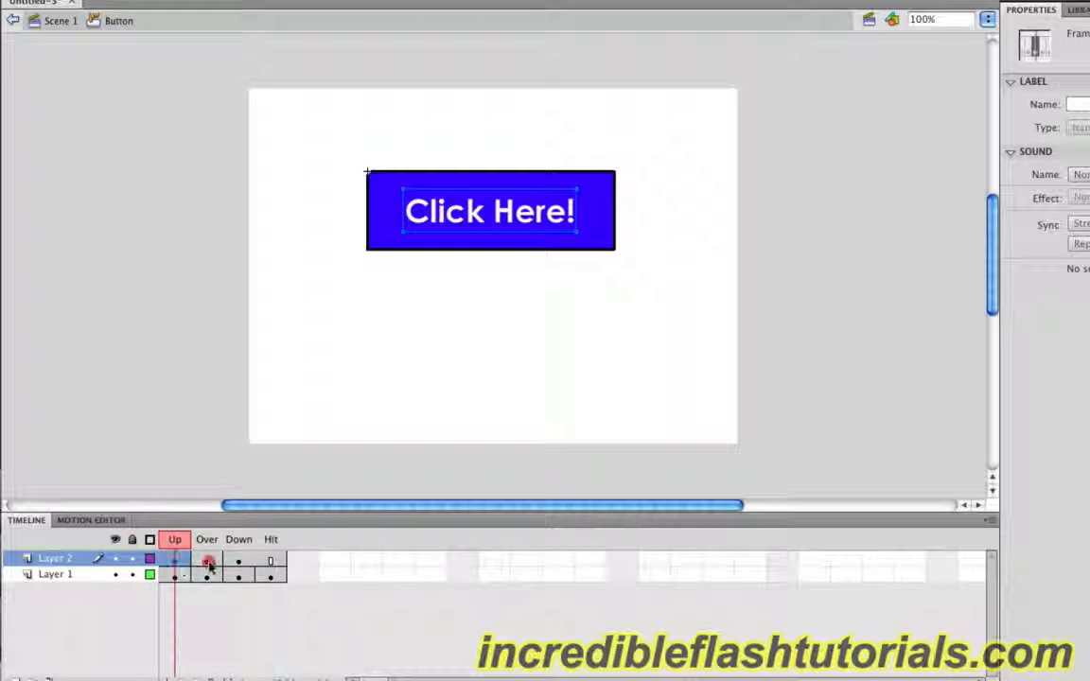
left_click(238, 561)
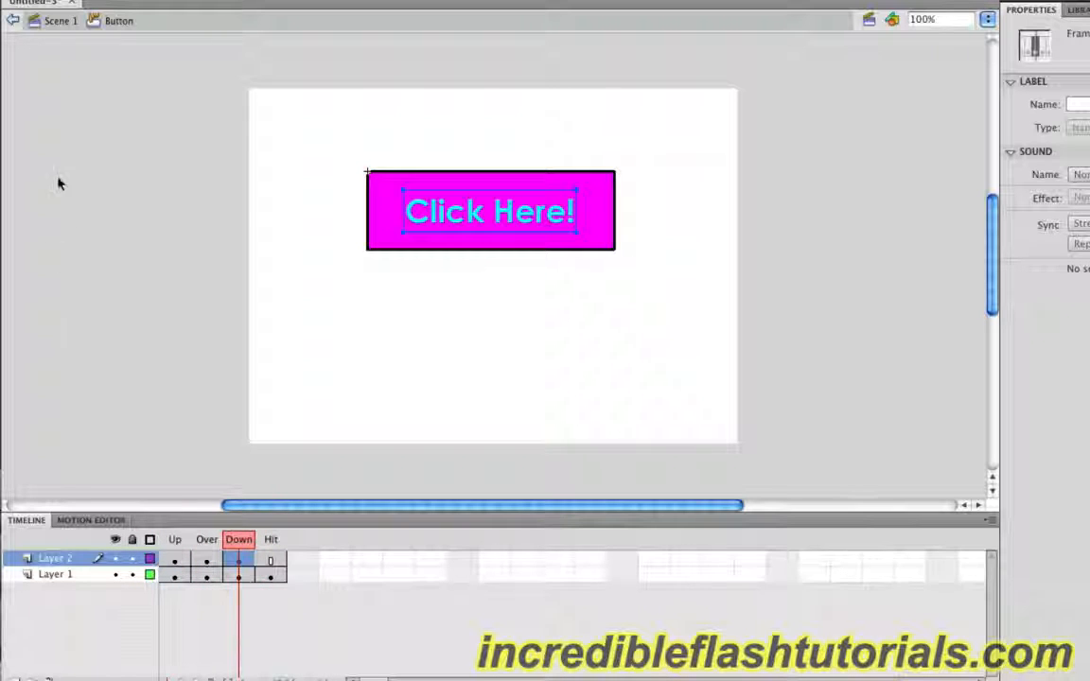
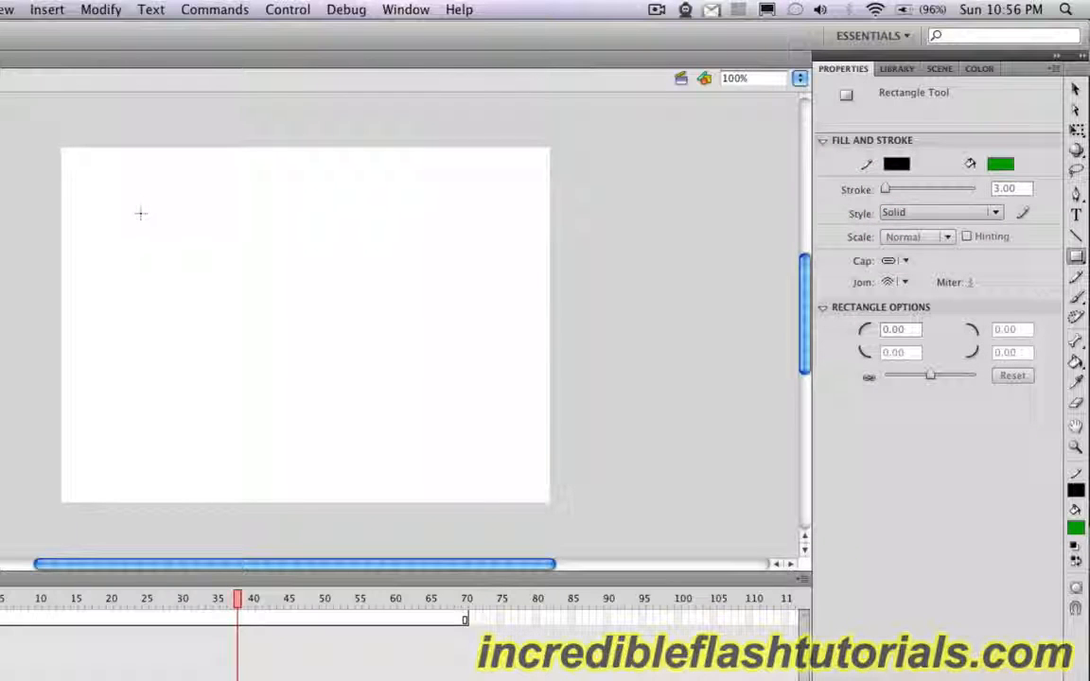
Draw a green rectangle with a black outline, about 267 by 83 px, on the upper part of the stage and select its fill and stroke.
mouse_move(139, 215)
left_mouse_down()
mouse_move(366, 273)
mouse_move(377, 288)
left_mouse_up()
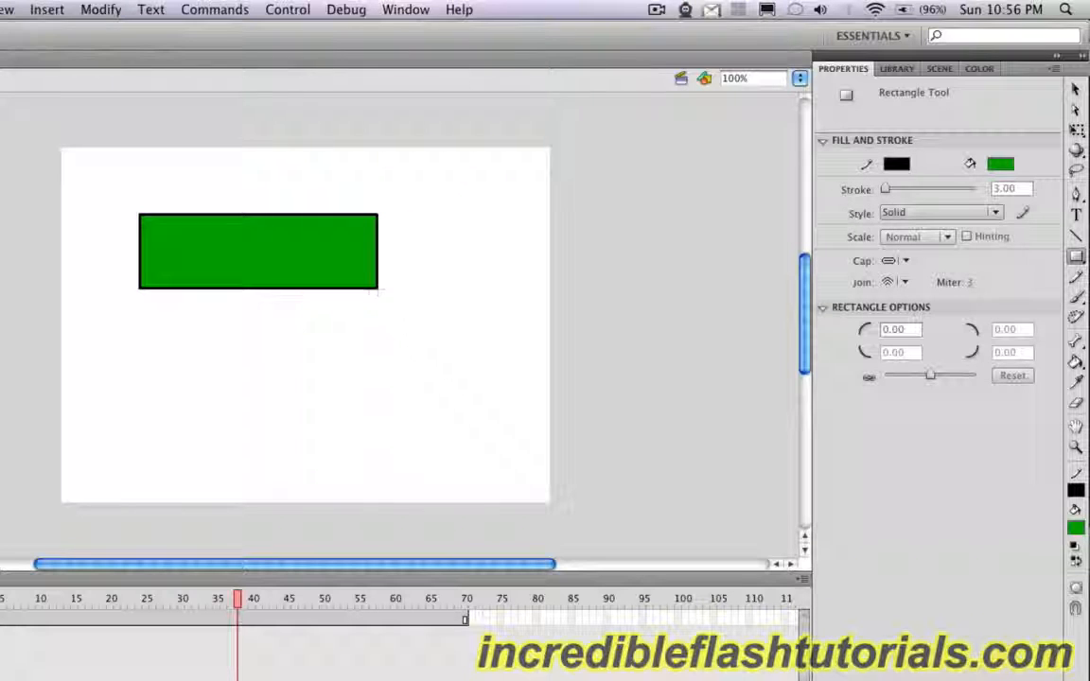
left_click(1075, 89)
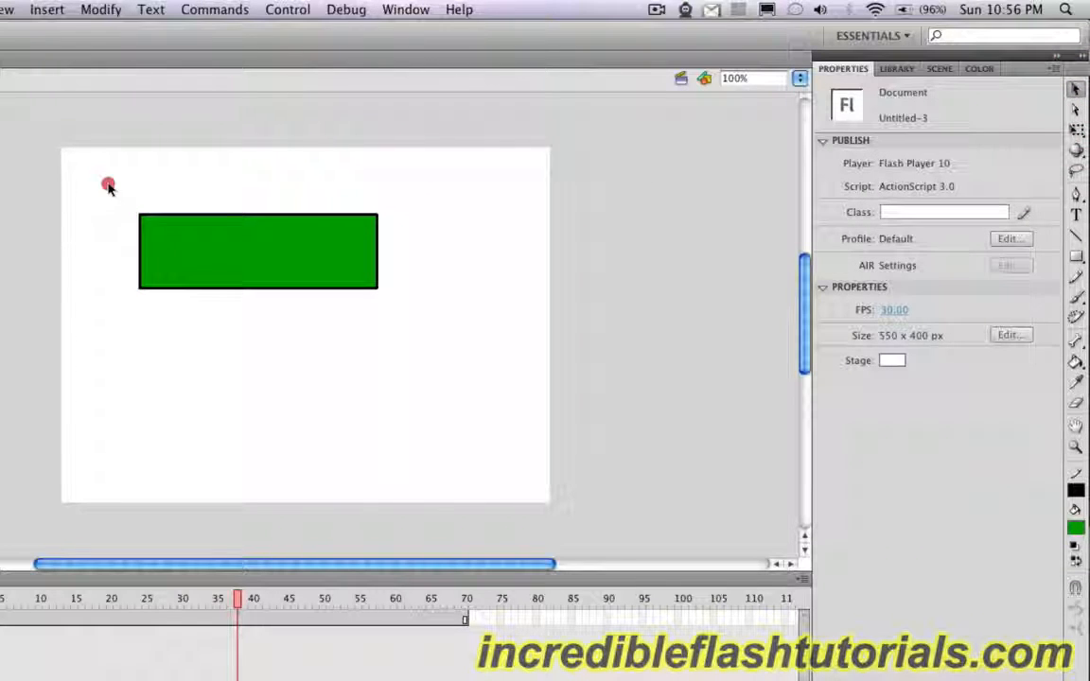
left_click_drag(109, 186, 418, 347)
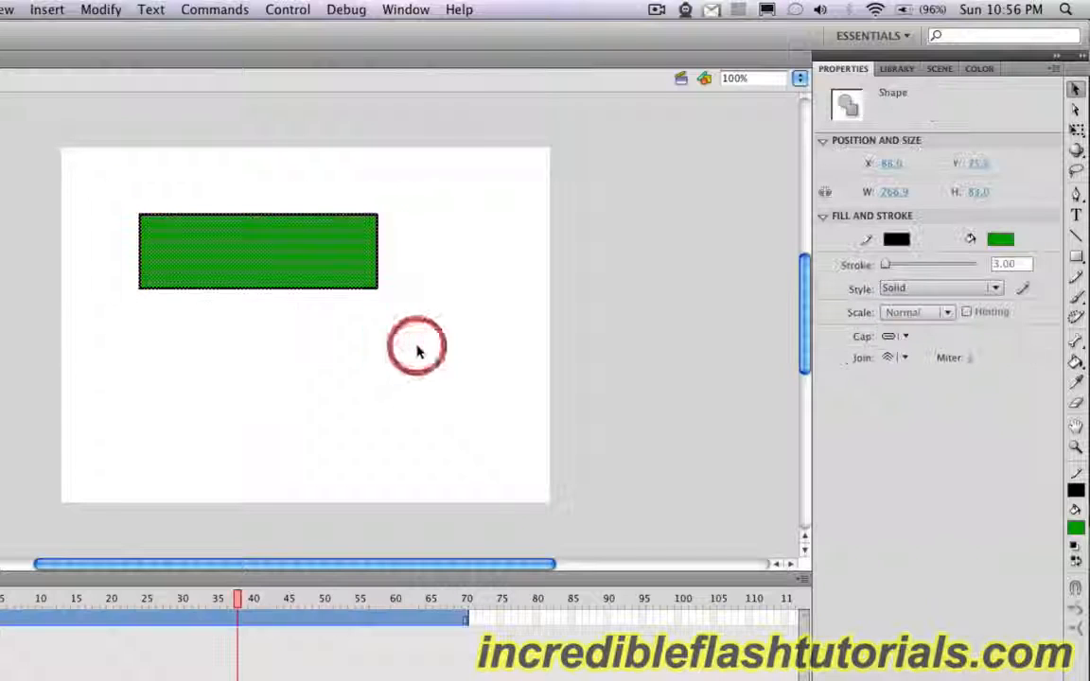
Convert the selected green rectangle to a Movie Clip symbol named MovieClip.
key("F8")
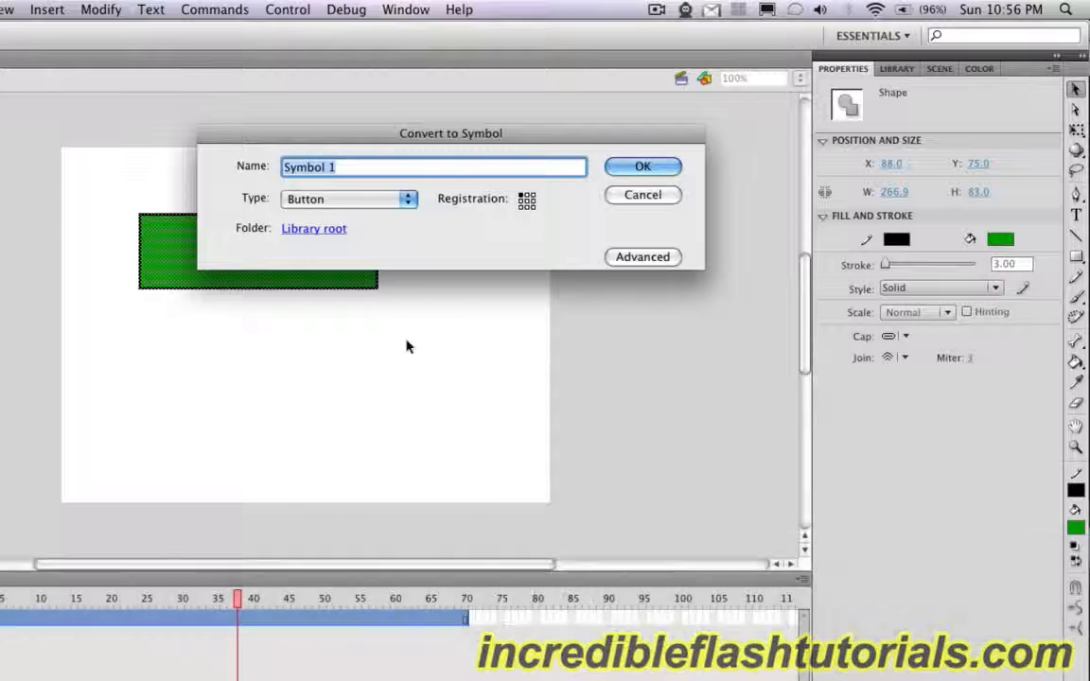
type("MovieCl")
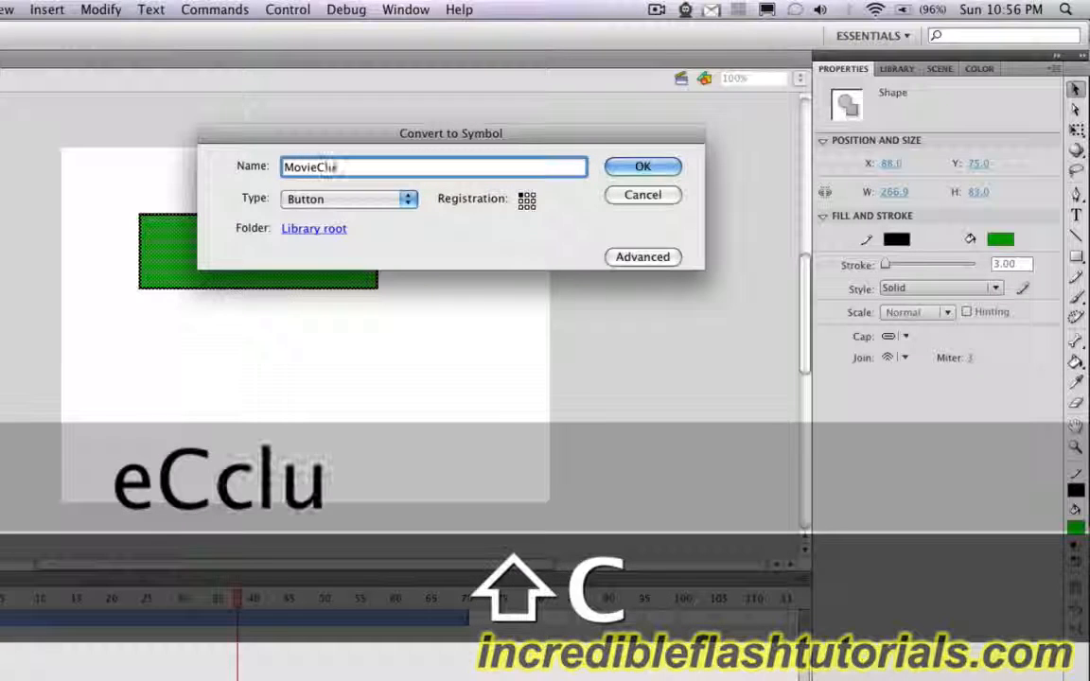
type("ip")
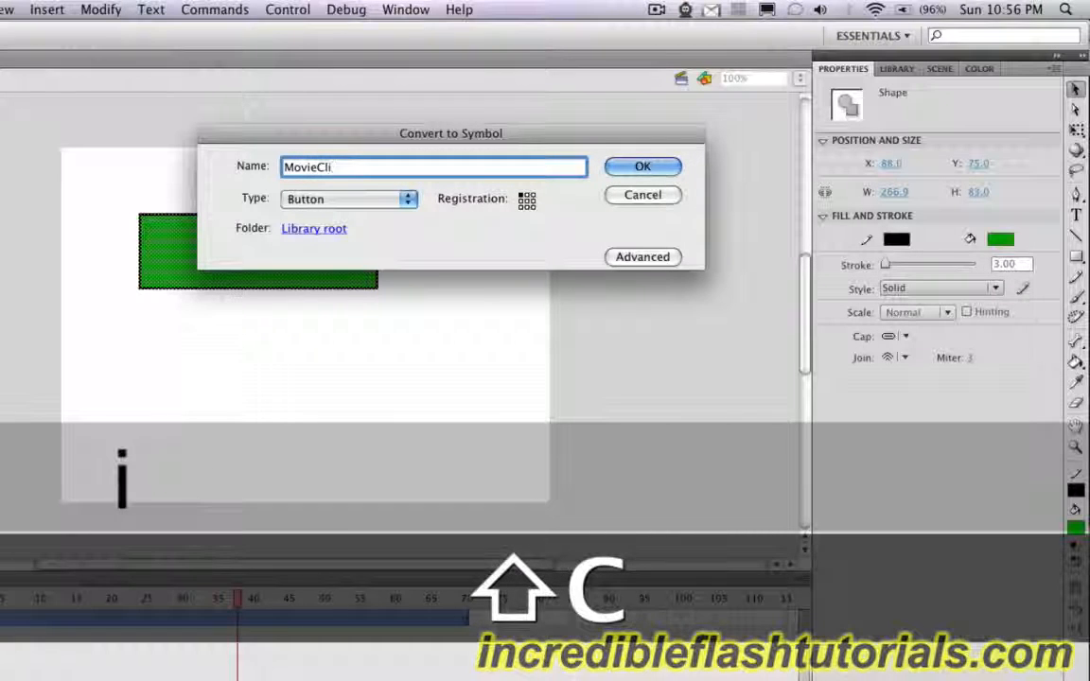
left_click(407, 201)
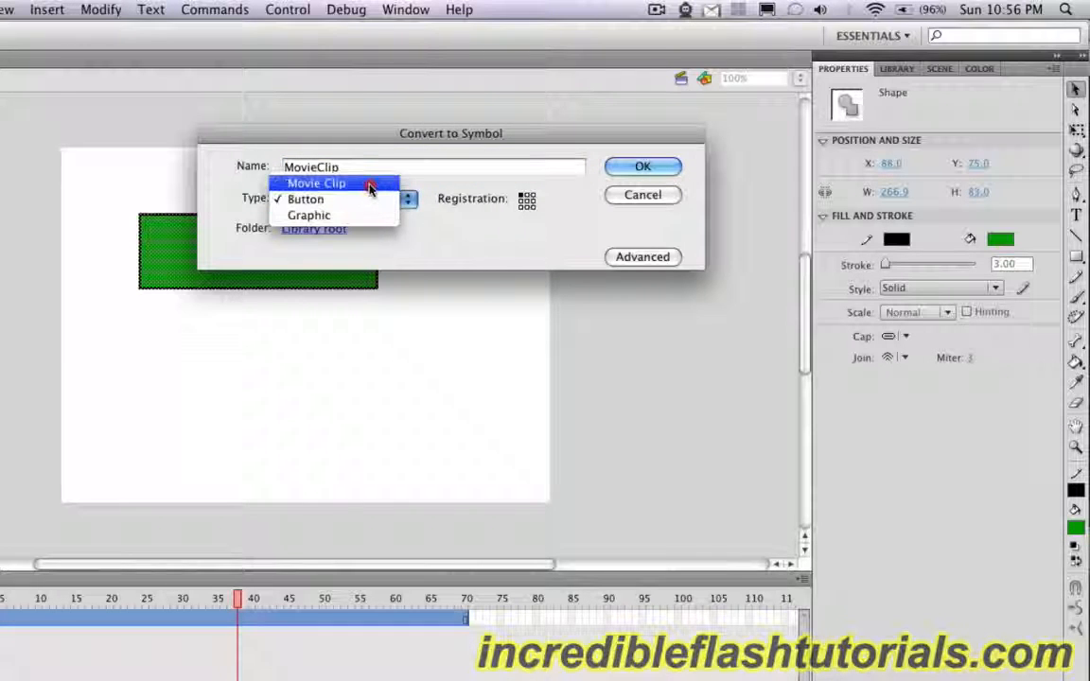
left_click(369, 189)
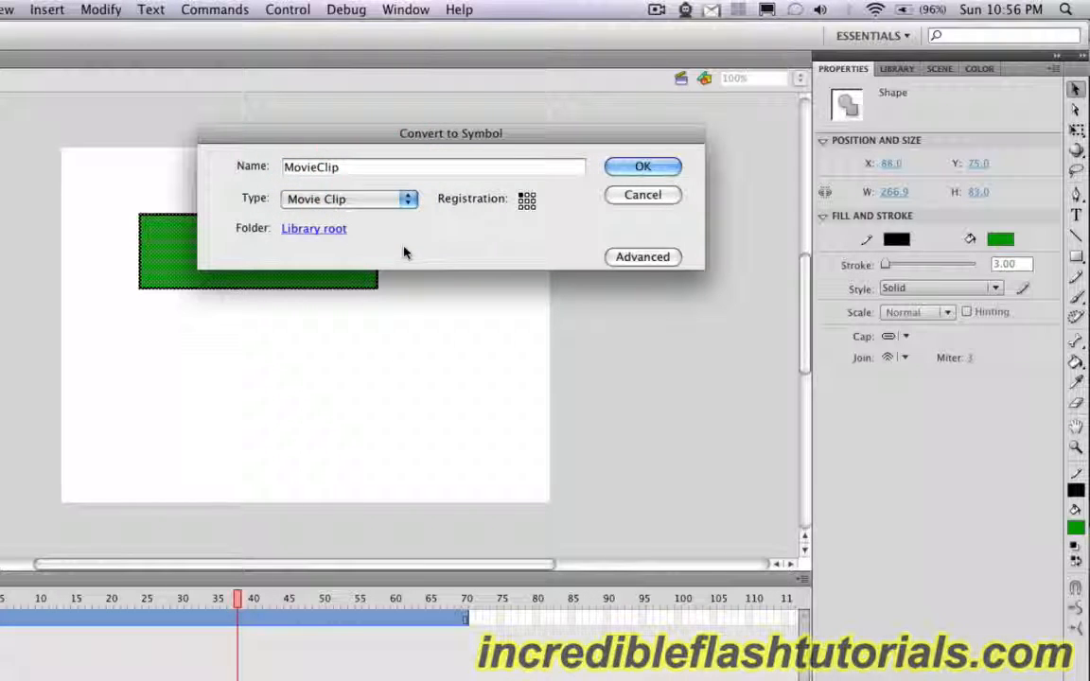
left_click(640, 165)
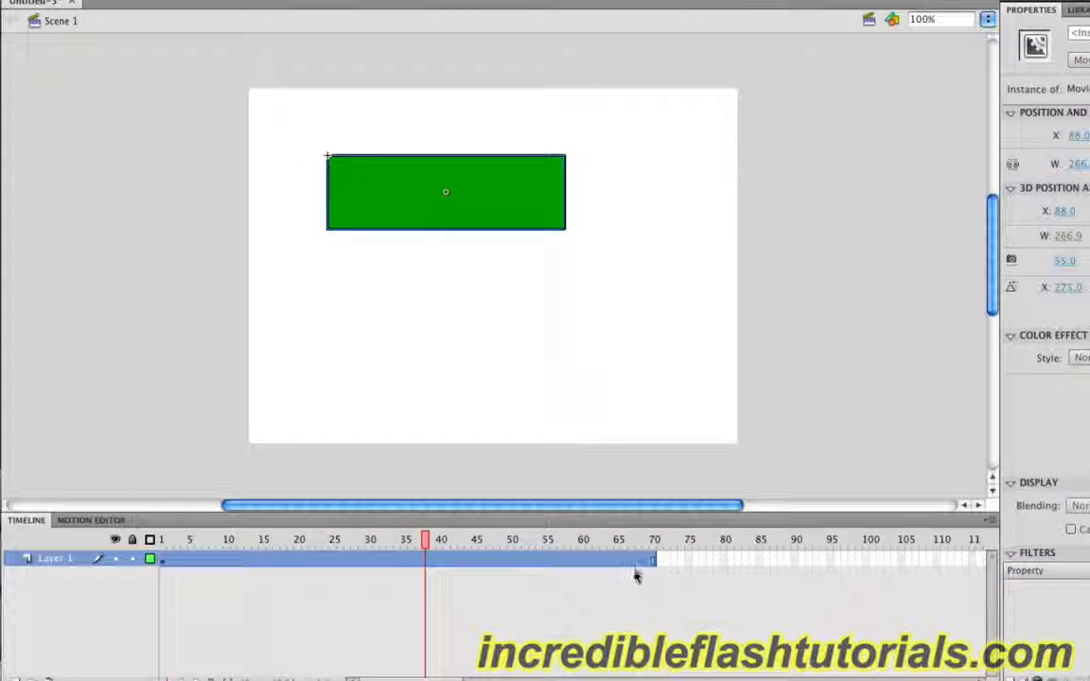
Remove frames 2 through 70 from Layer 1 in the main timeline, keeping only frame 1.
left_click(636, 575)
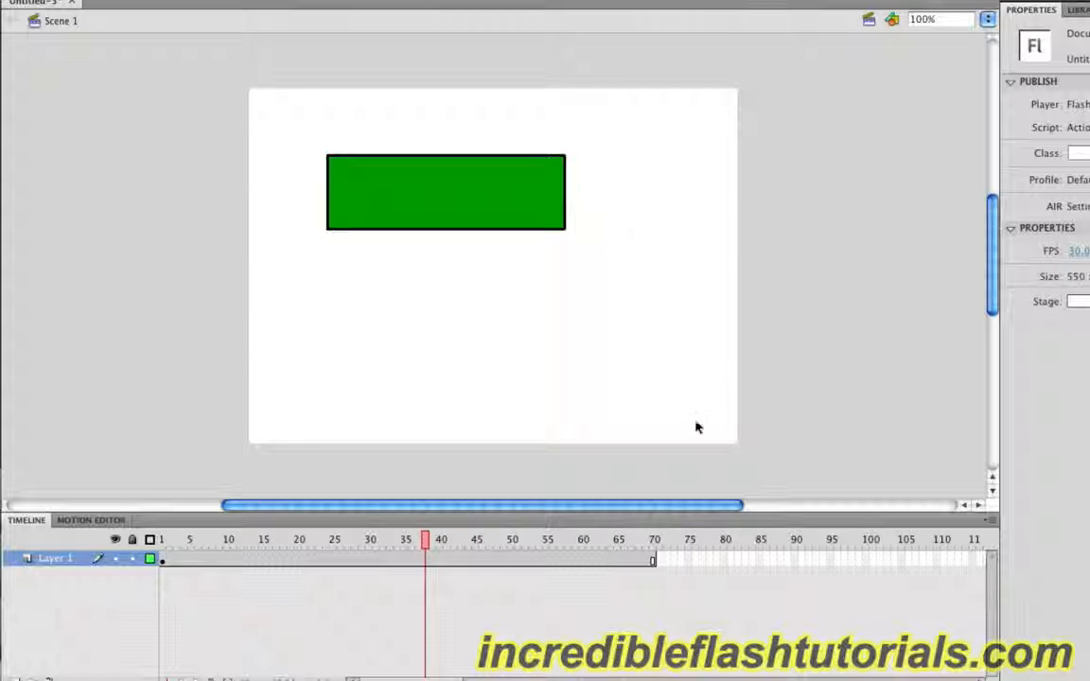
left_click(653, 561)
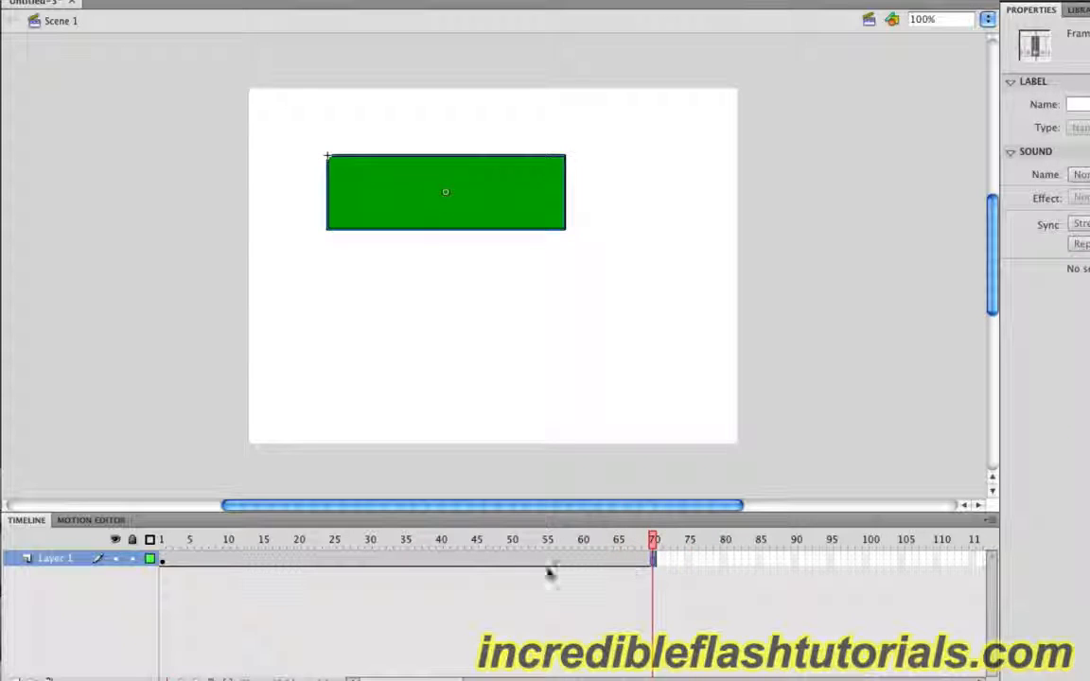
left_click(169, 560, "shift")
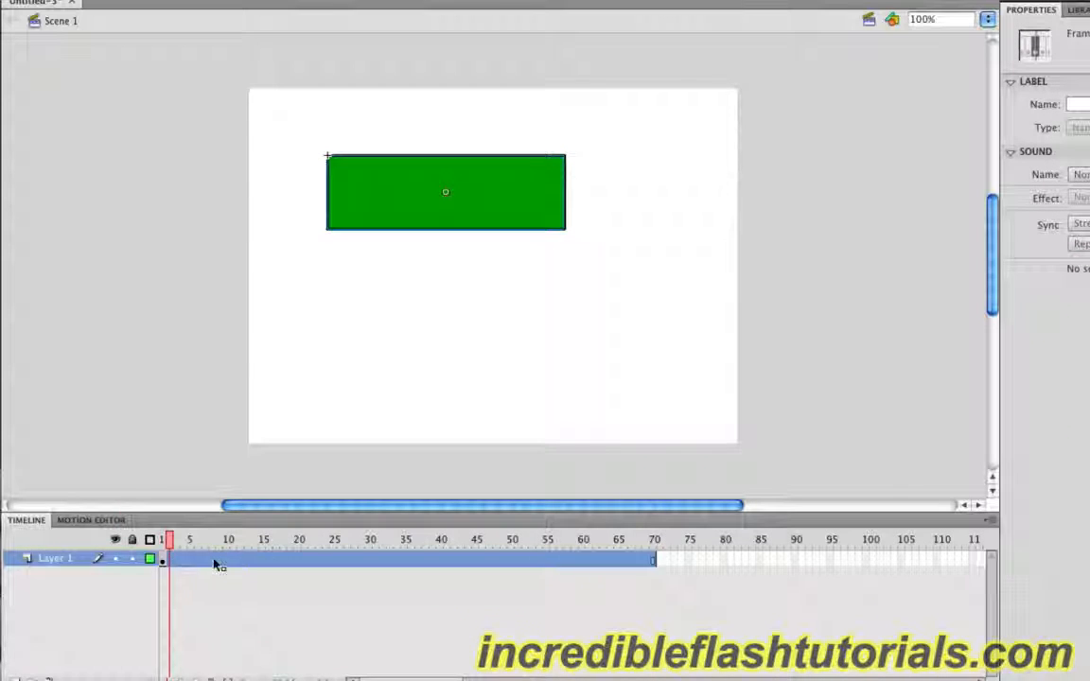
right_click(216, 564)
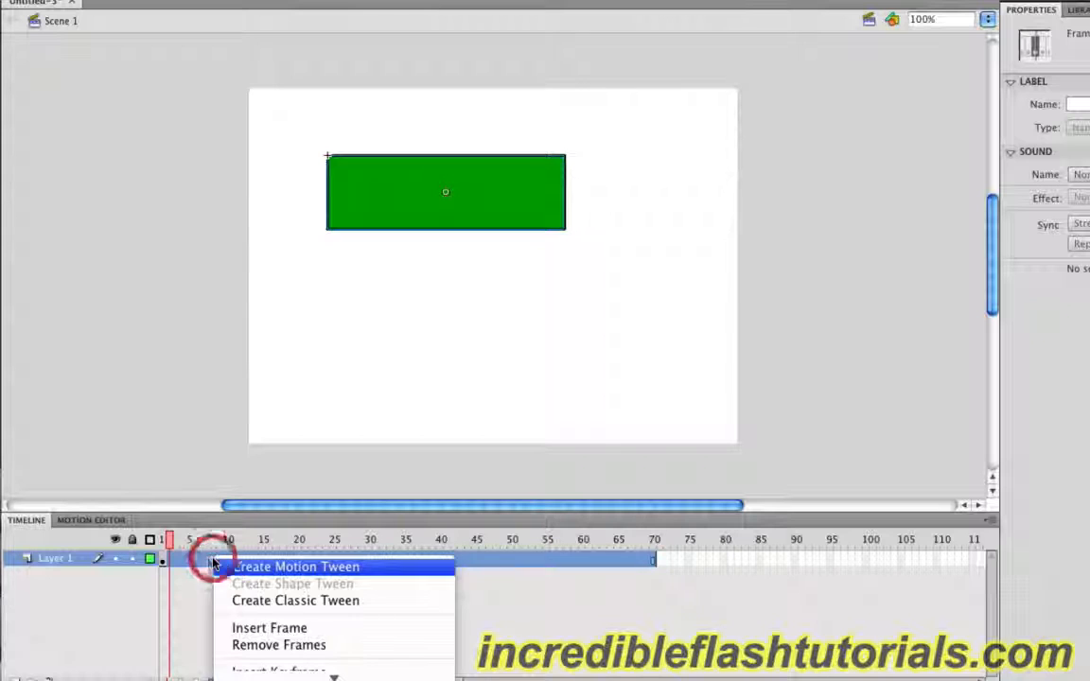
left_click(256, 649)
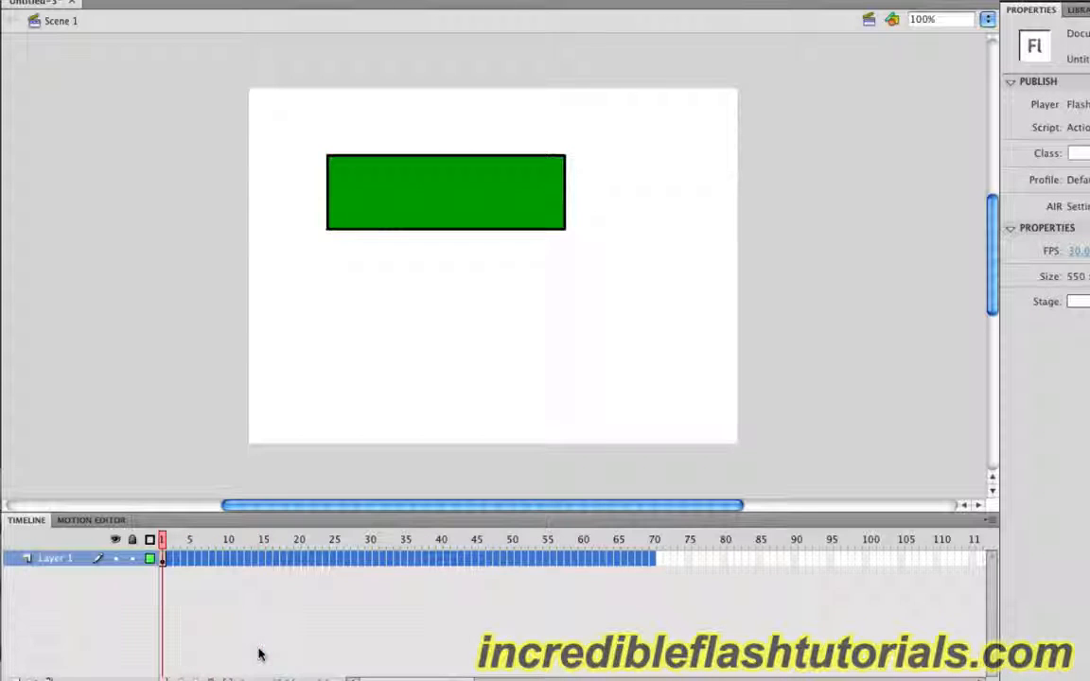
left_click(224, 628)
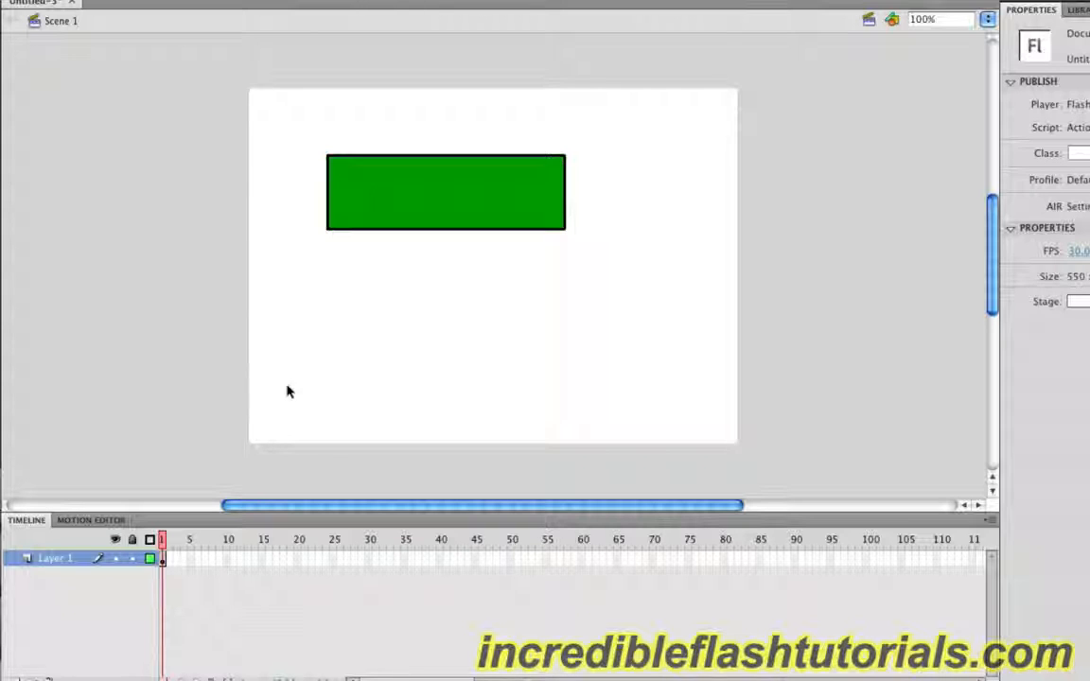
Open the MovieClip symbol for editing, insert a keyframe at frame 10 and bow the rectangle's bottom edge downward.
double_click(408, 202)
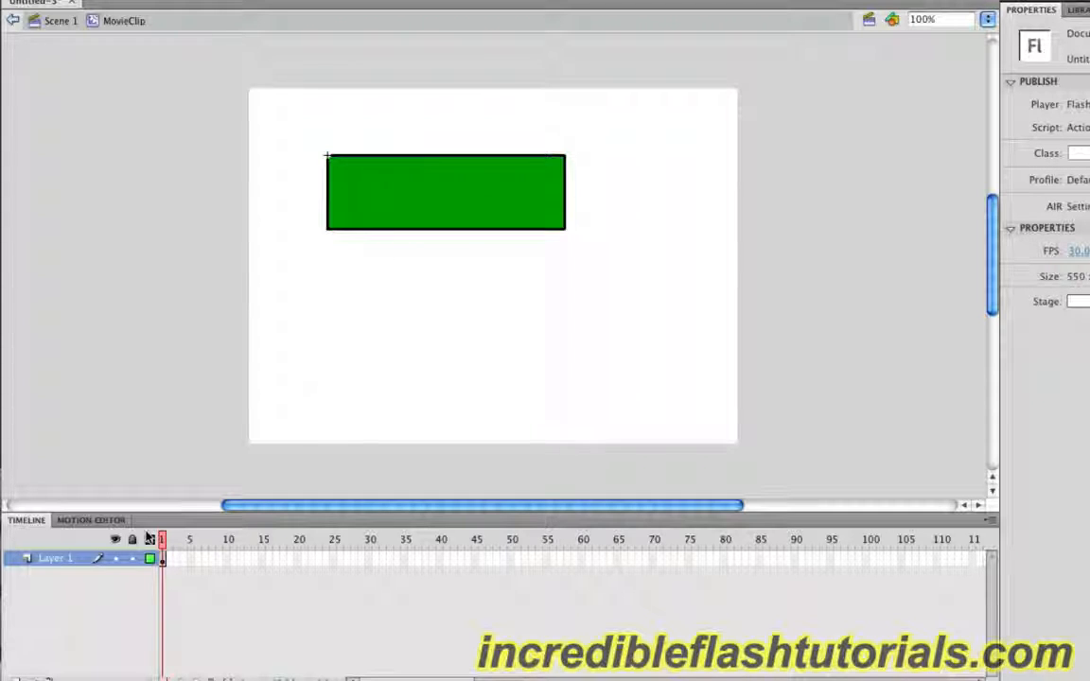
right_click(226, 561)
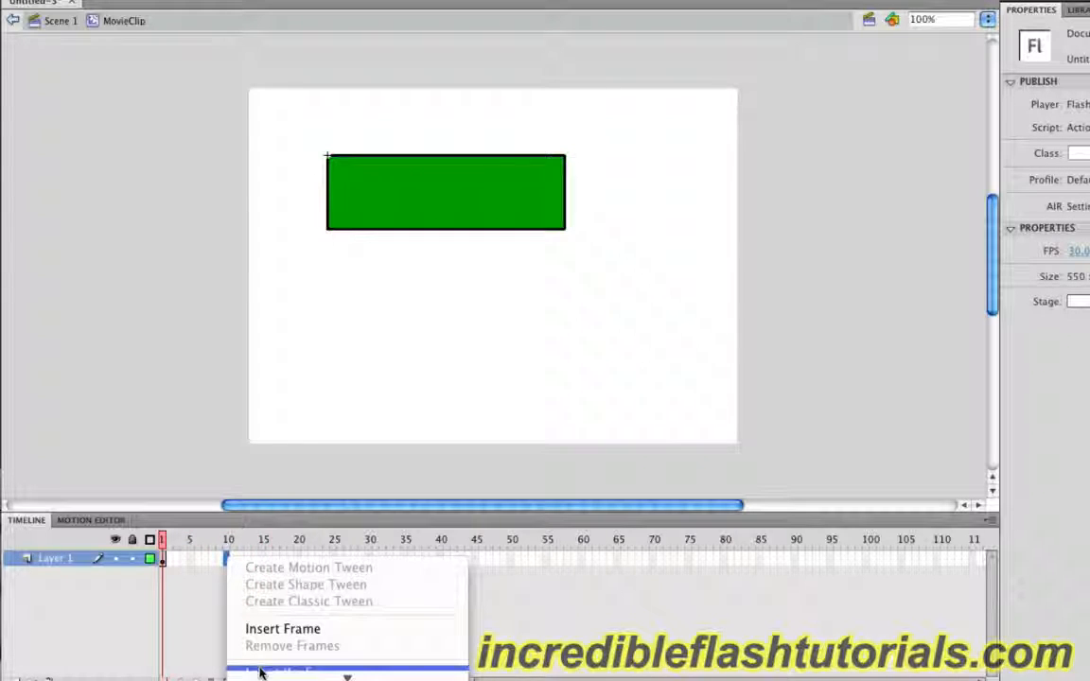
left_click(288, 556)
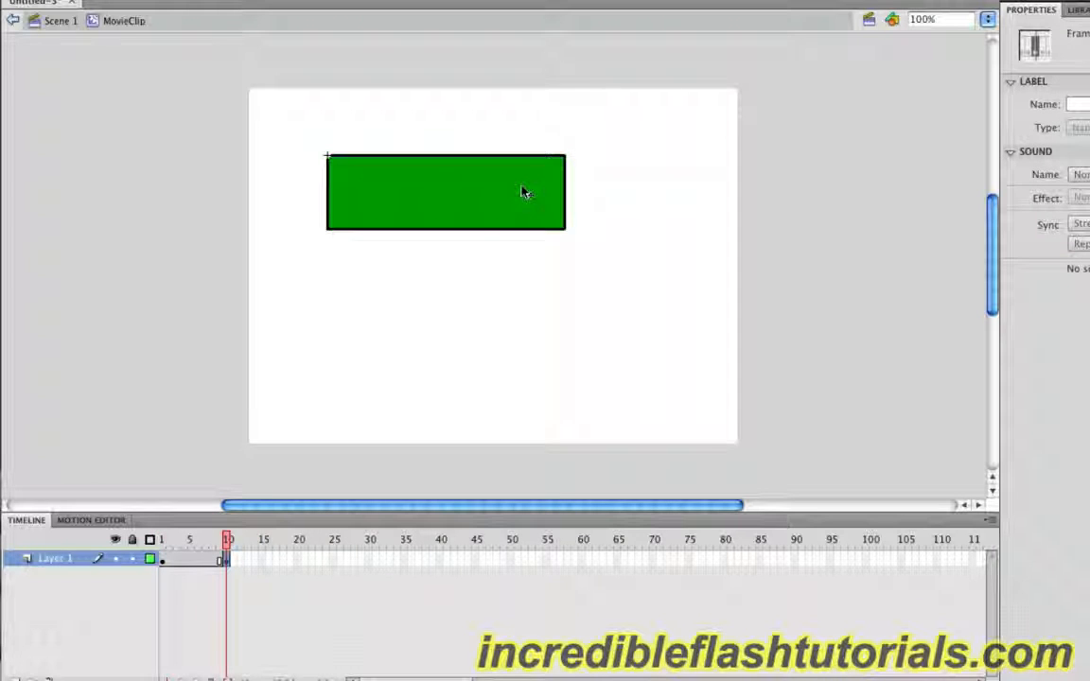
left_click(462, 229)
left_click(462, 238)
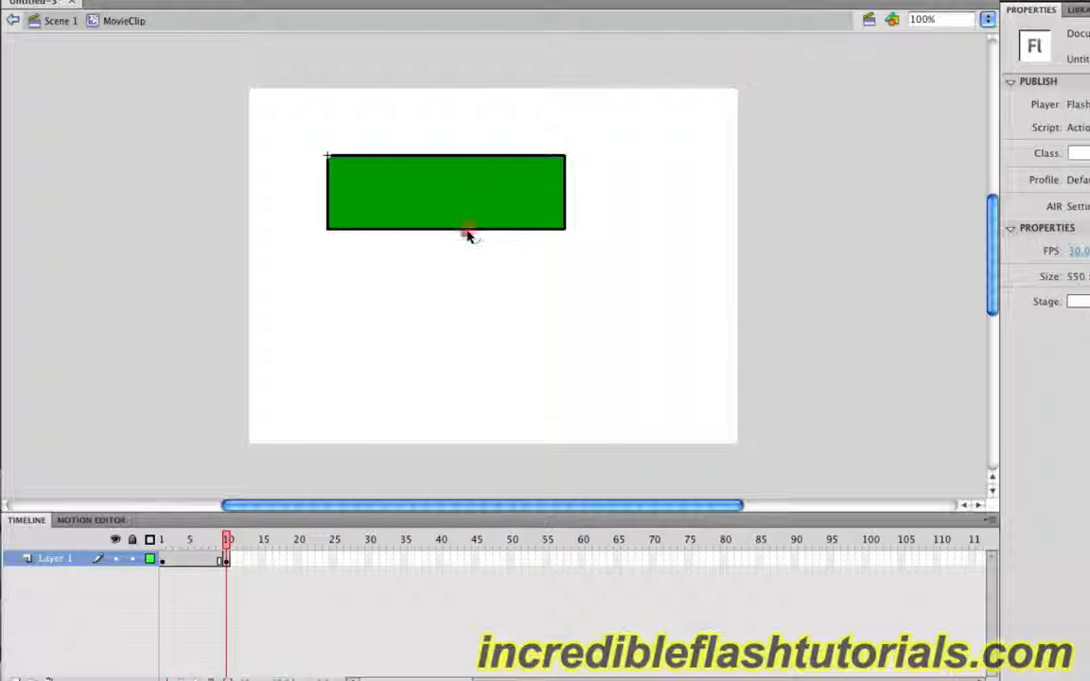
left_click_drag(463, 233, 434, 287)
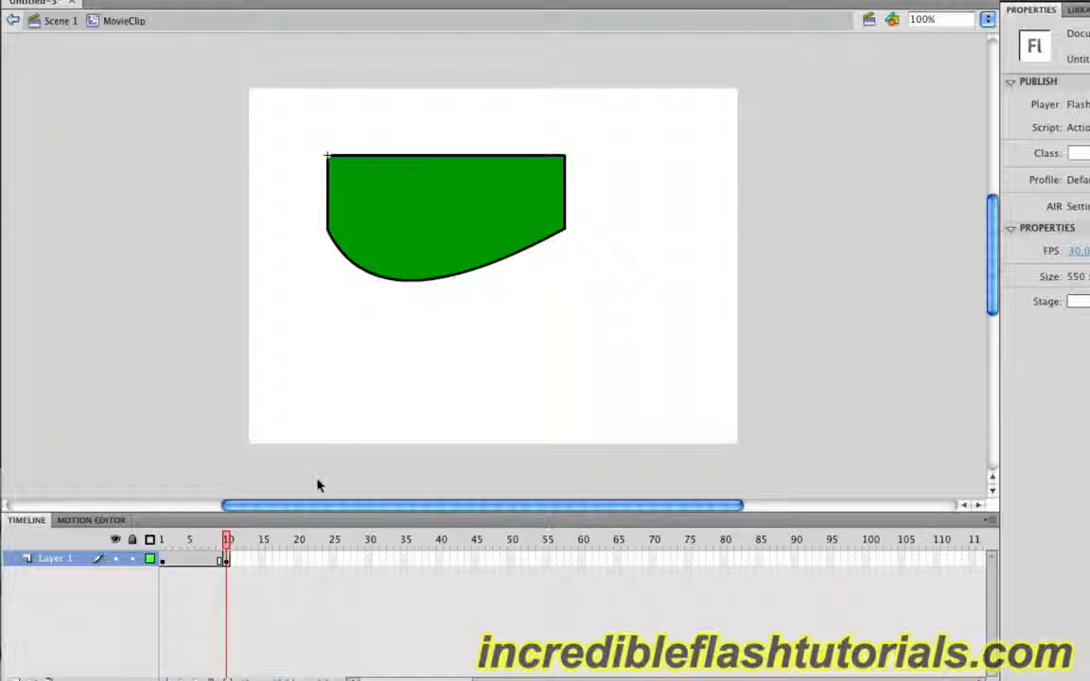
Insert a keyframe at frame 20 of the symbol and stretch the shape's right edge outward toward the stage's upper-right corner.
right_click(297, 564)
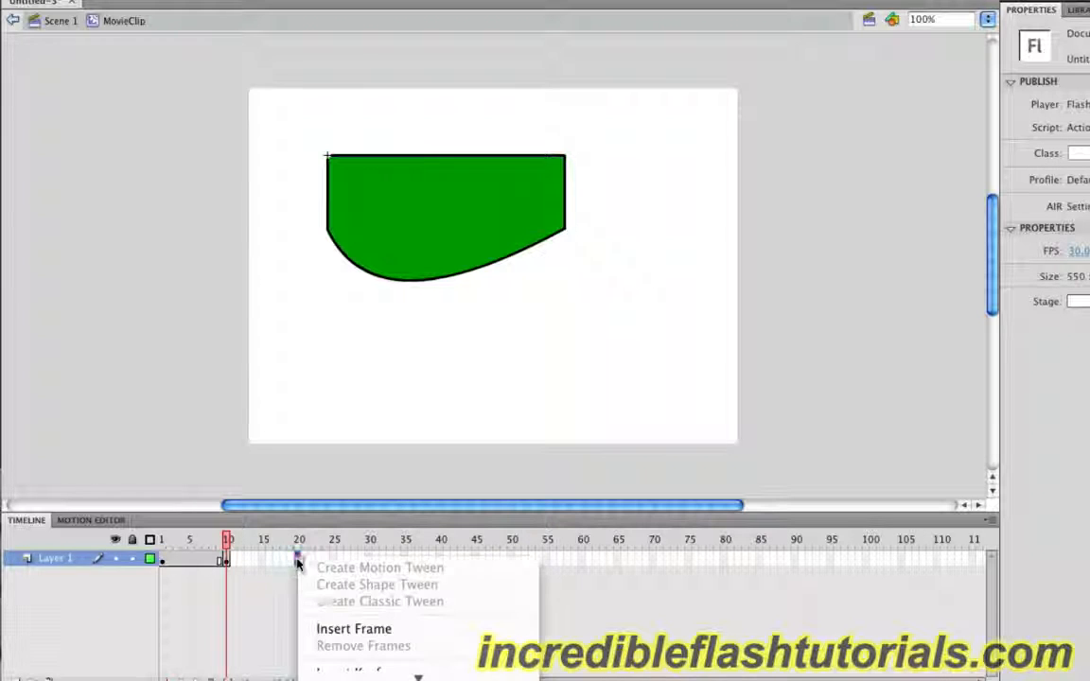
left_click(359, 556)
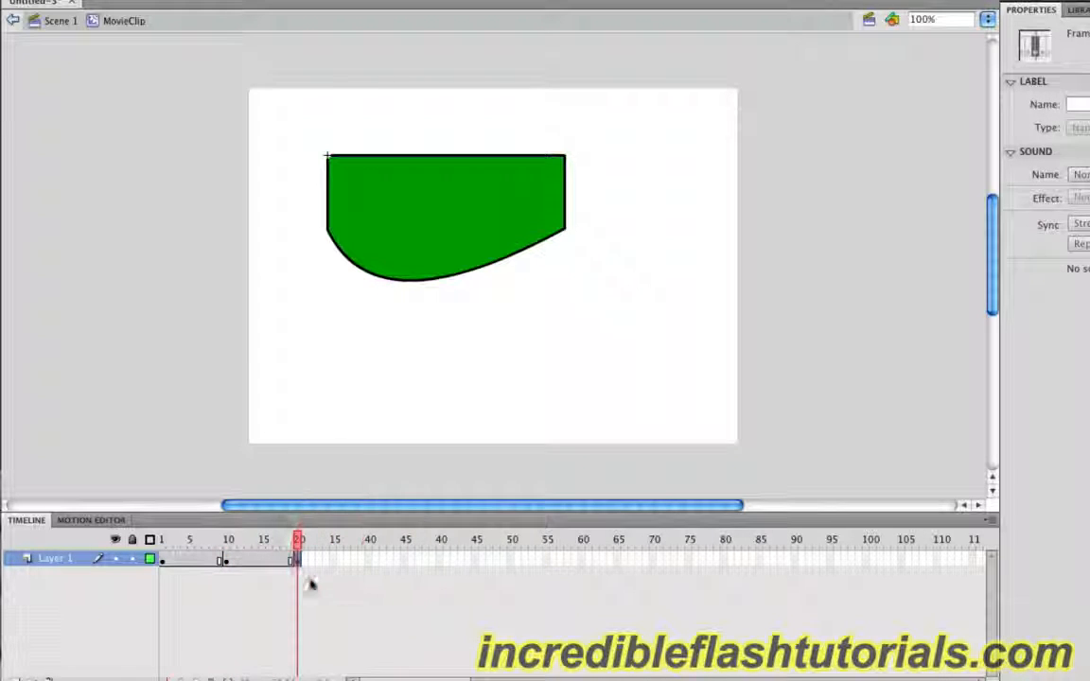
left_click(567, 184)
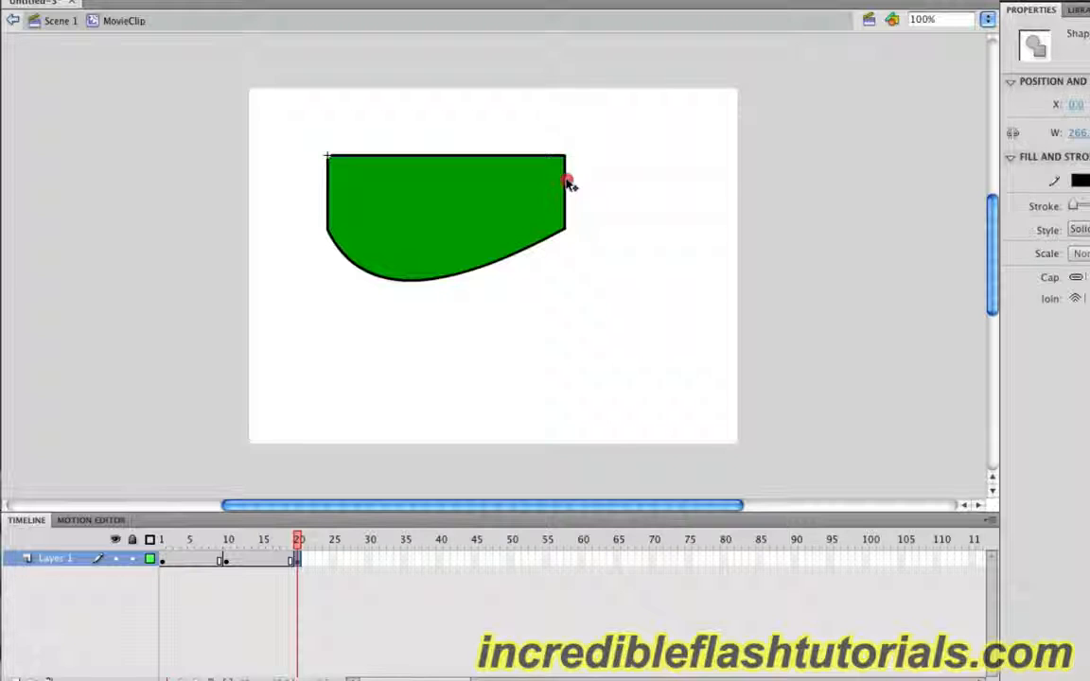
left_click(589, 180)
left_click_drag(567, 182, 710, 113)
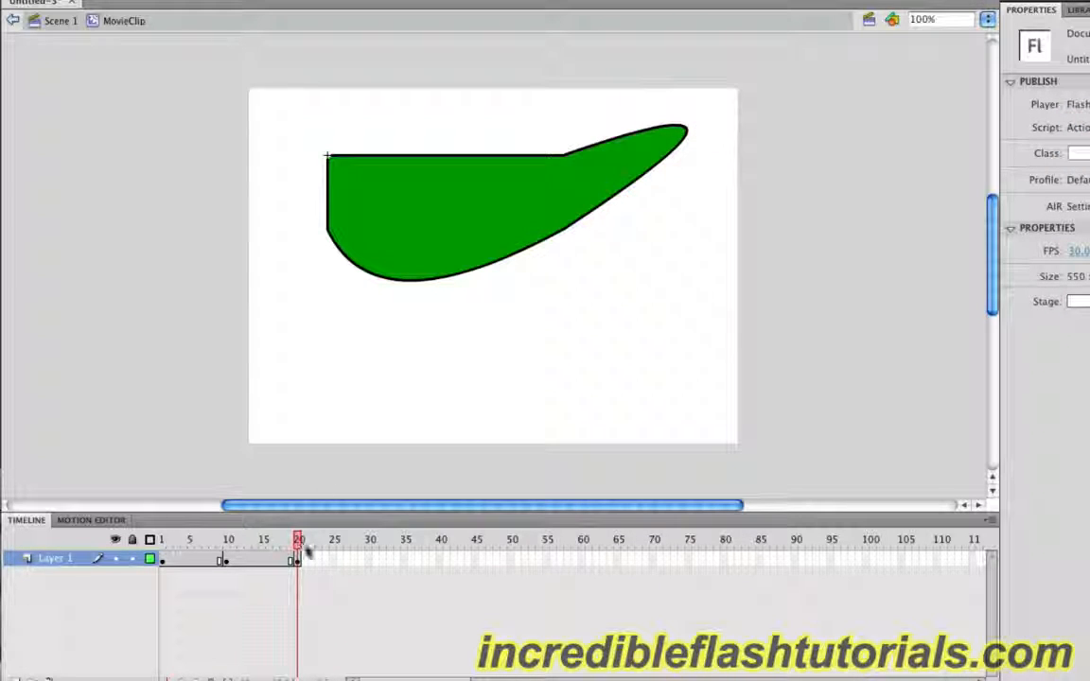
Insert a keyframe at frame 30 of the symbol and curve the shape's top edge upward past the stage's upper border.
right_click(367, 559)
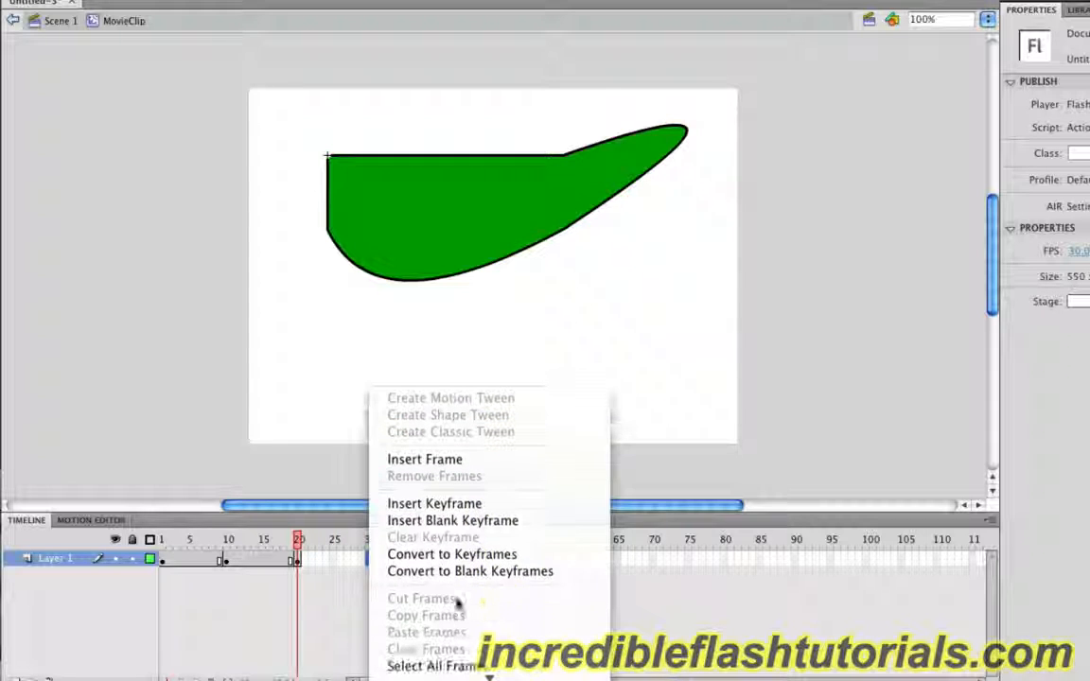
left_click(444, 504)
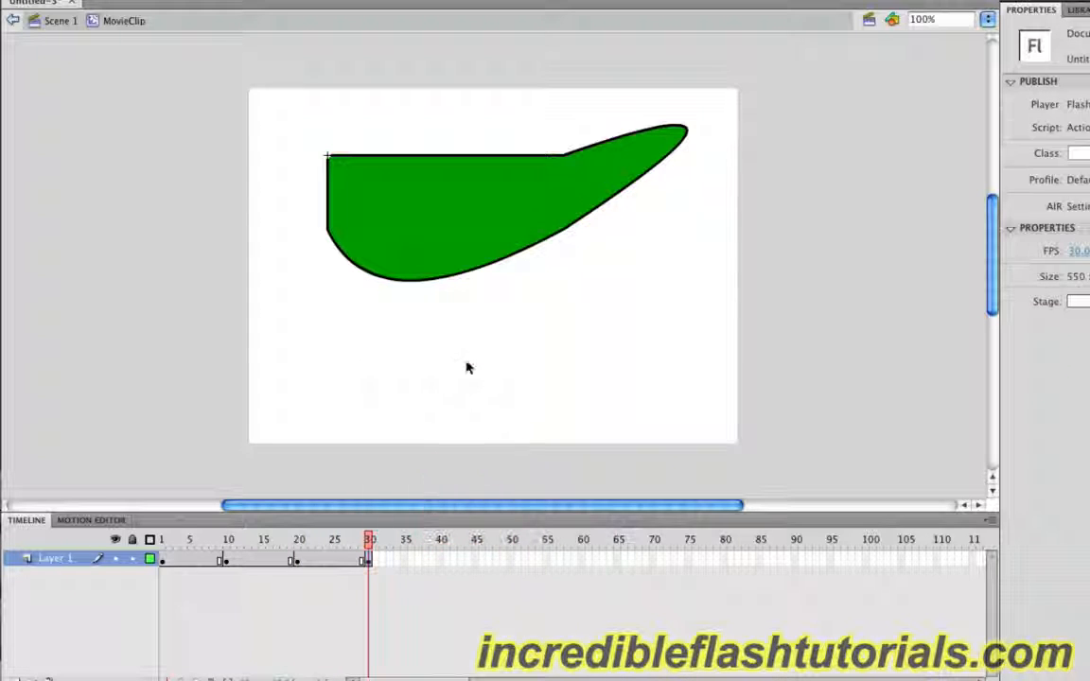
left_click_drag(443, 156, 409, 79)
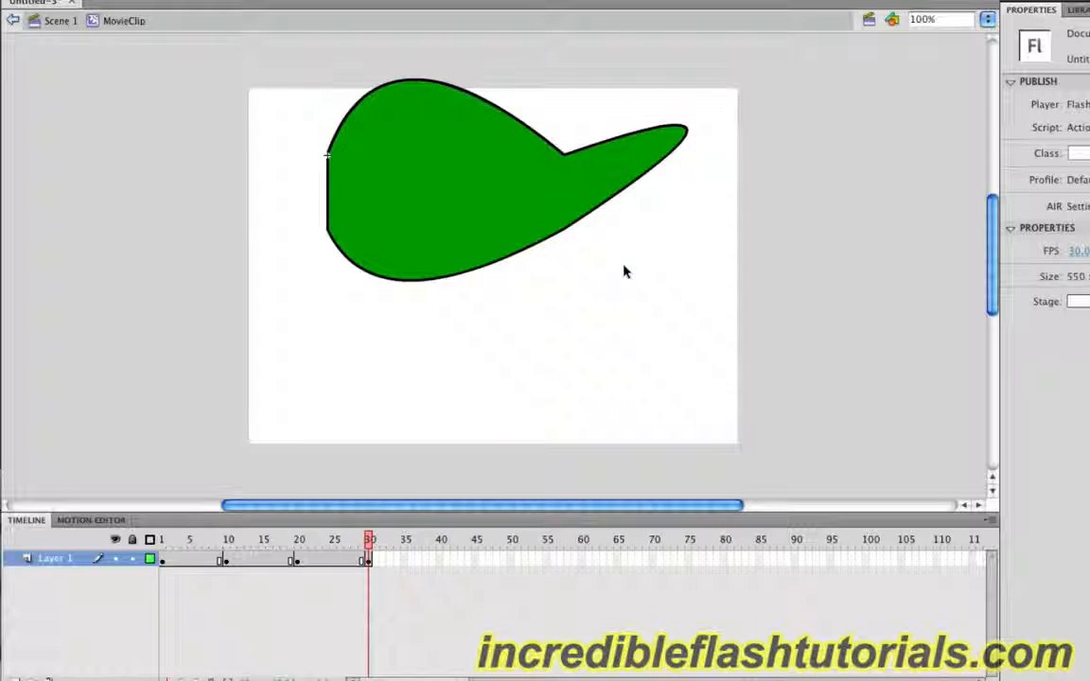
Review the shape at keyframes 1, 10, 20 and 30 inside the MovieClip symbol.
left_click(163, 560)
left_click(225, 561)
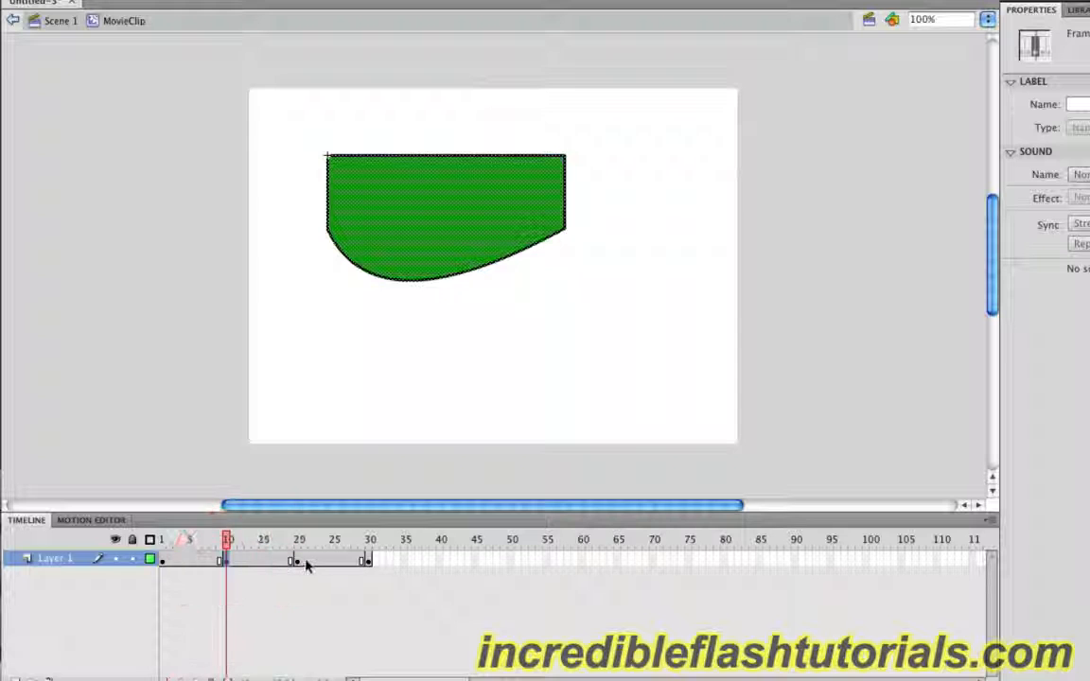
left_click(298, 561)
left_click(369, 561)
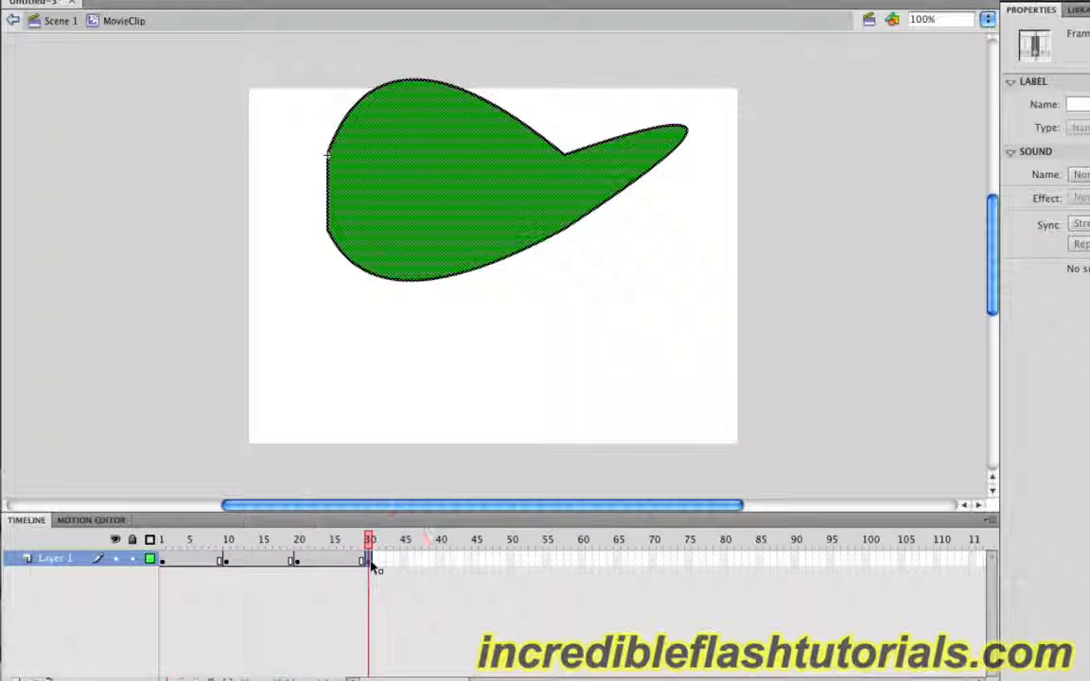
Return to Scene 1, test the scene to watch the movie clip animate, and close the preview.
left_click(55, 22)
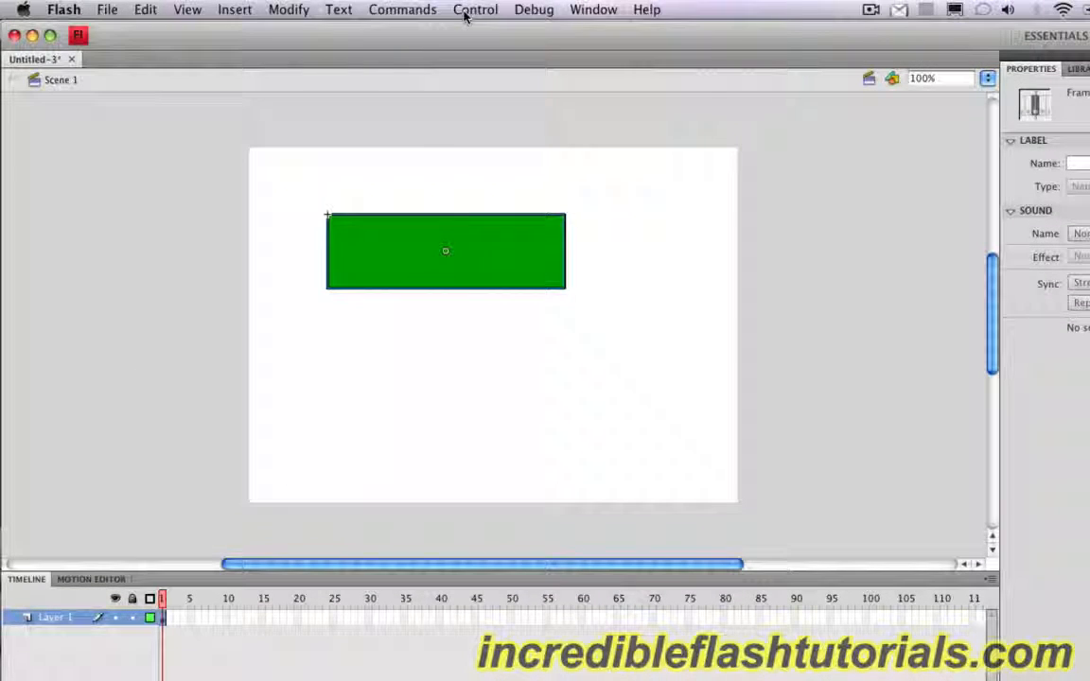
left_click(466, 11)
left_click(495, 153)
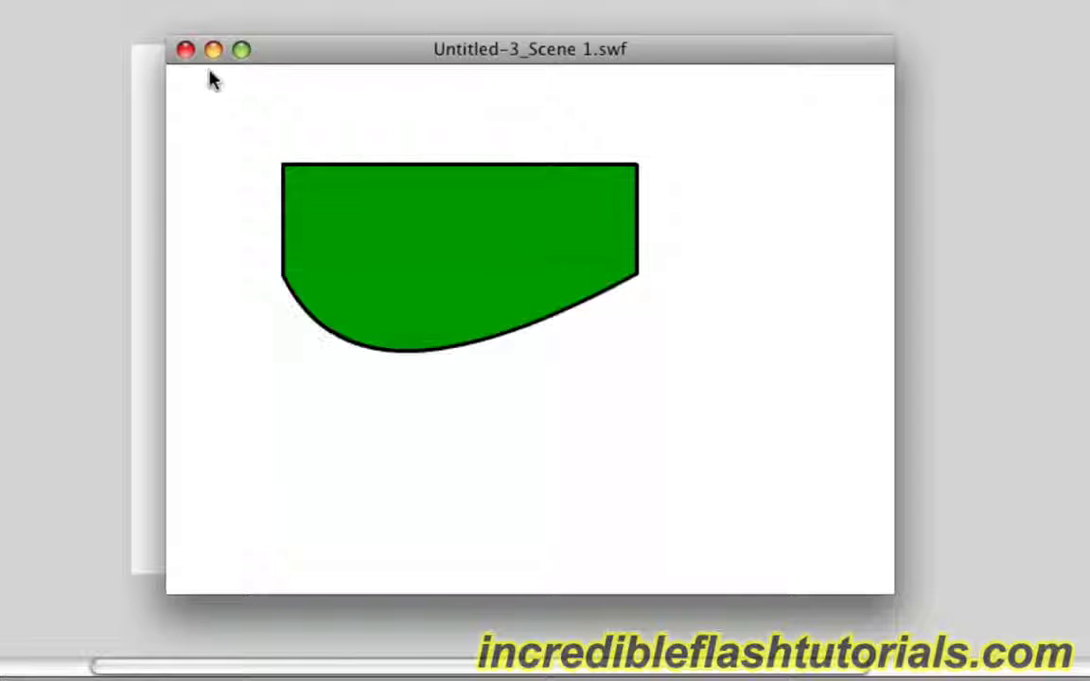
left_click(185, 53)
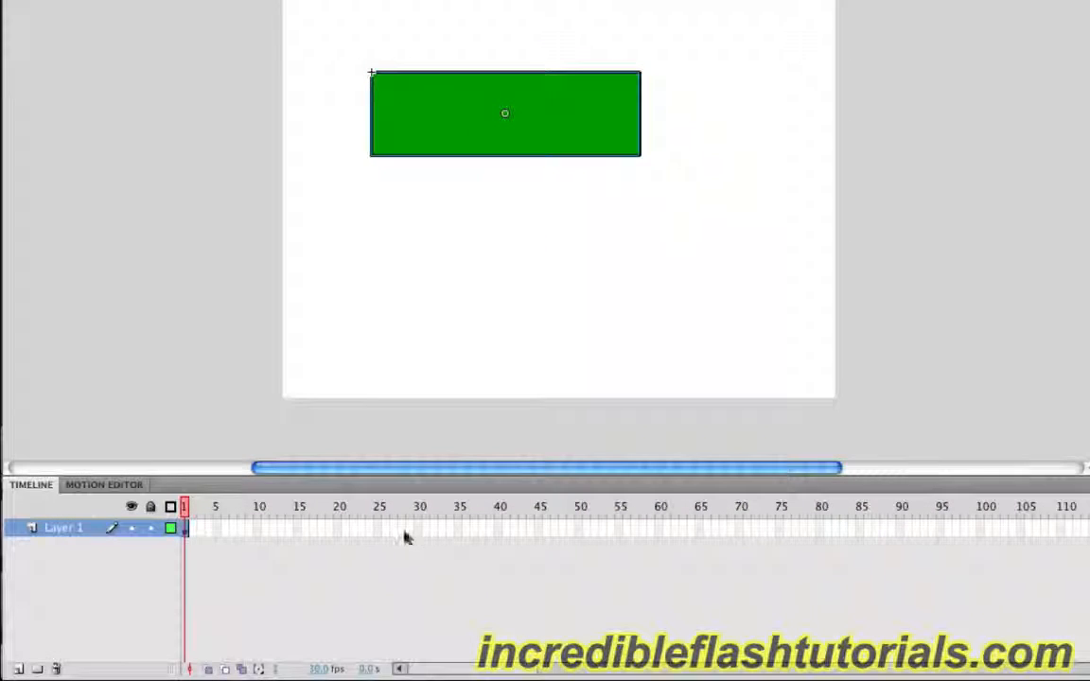
Extend Layer 1 of the main timeline with a regular frame inserted at frame 30.
left_click(548, 115)
right_click(418, 537)
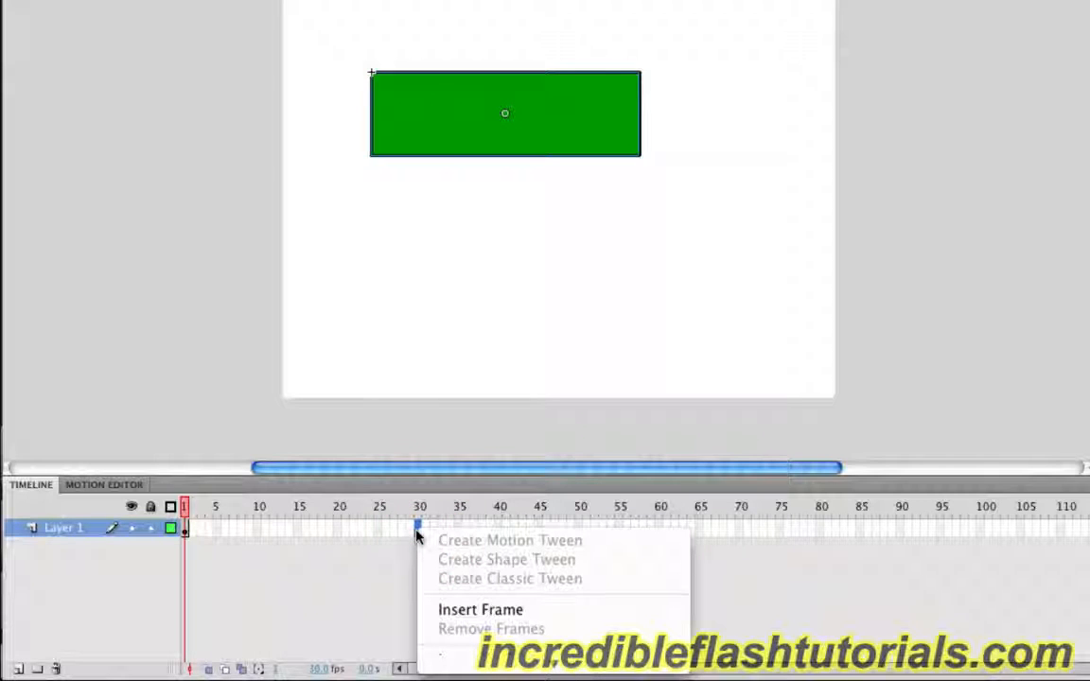
left_click(467, 611)
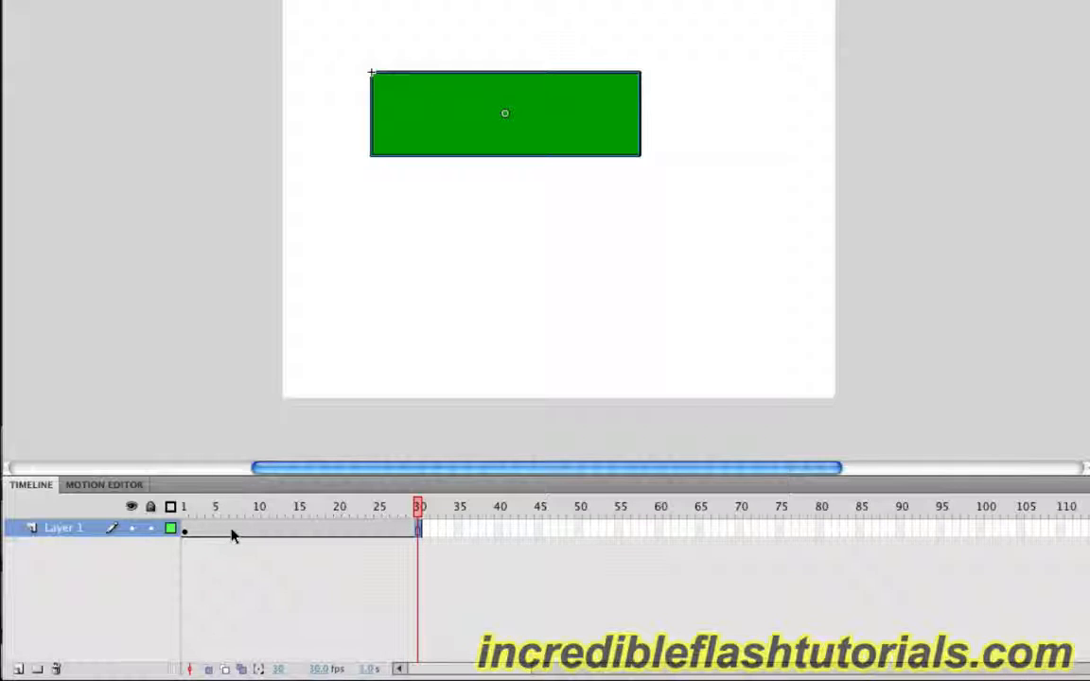
Check how the movie clip instance looks on the stage at several main timeline frames, including 10, 15 and 18.
left_click_drag(236, 532, 258, 531)
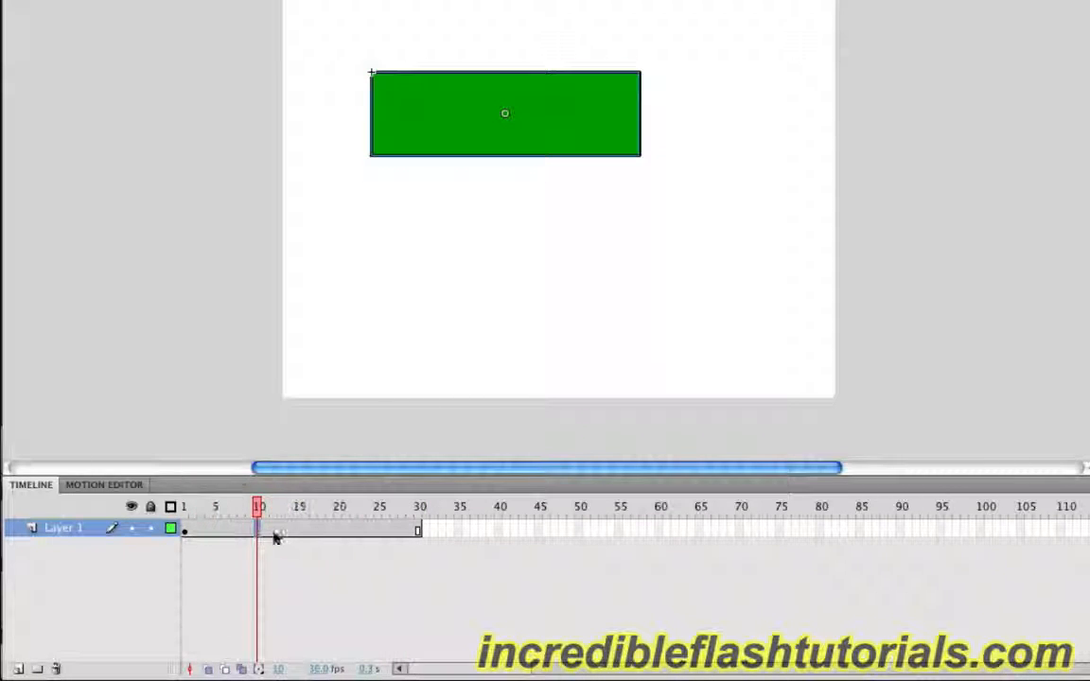
left_click_drag(284, 532, 299, 532)
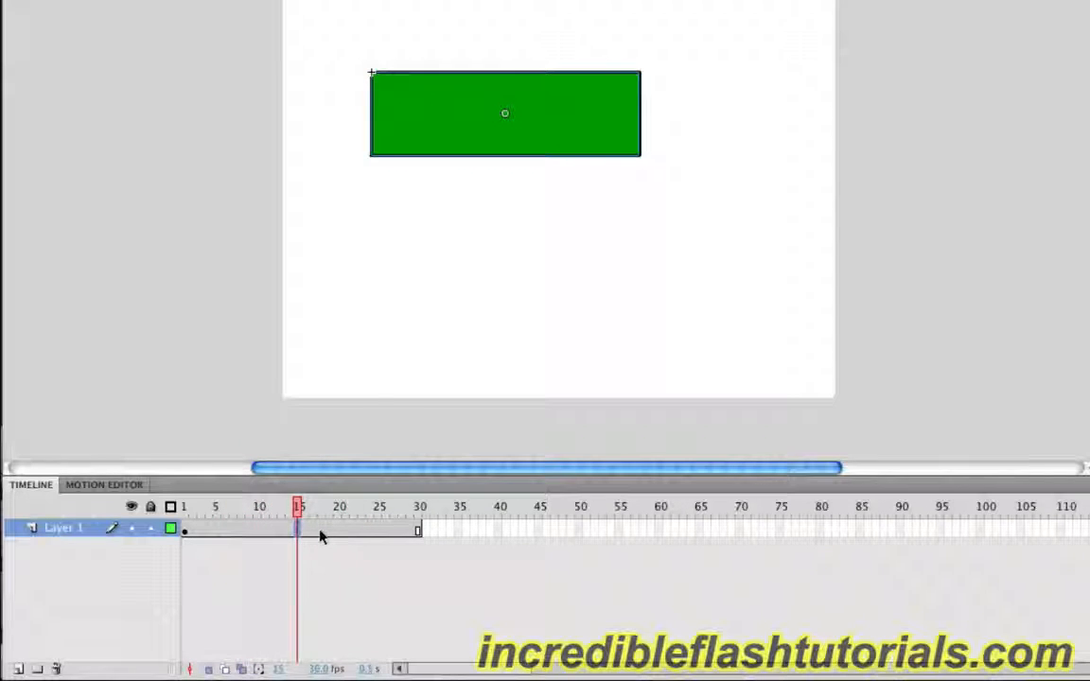
left_click(320, 532)
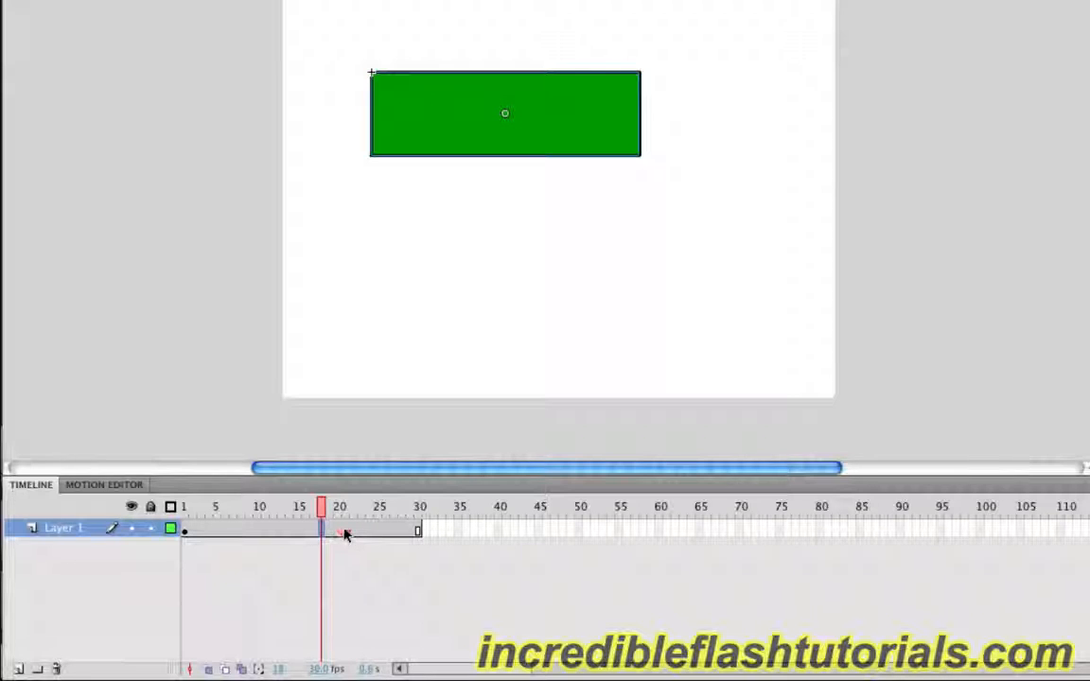
left_click(343, 533)
left_click(387, 531)
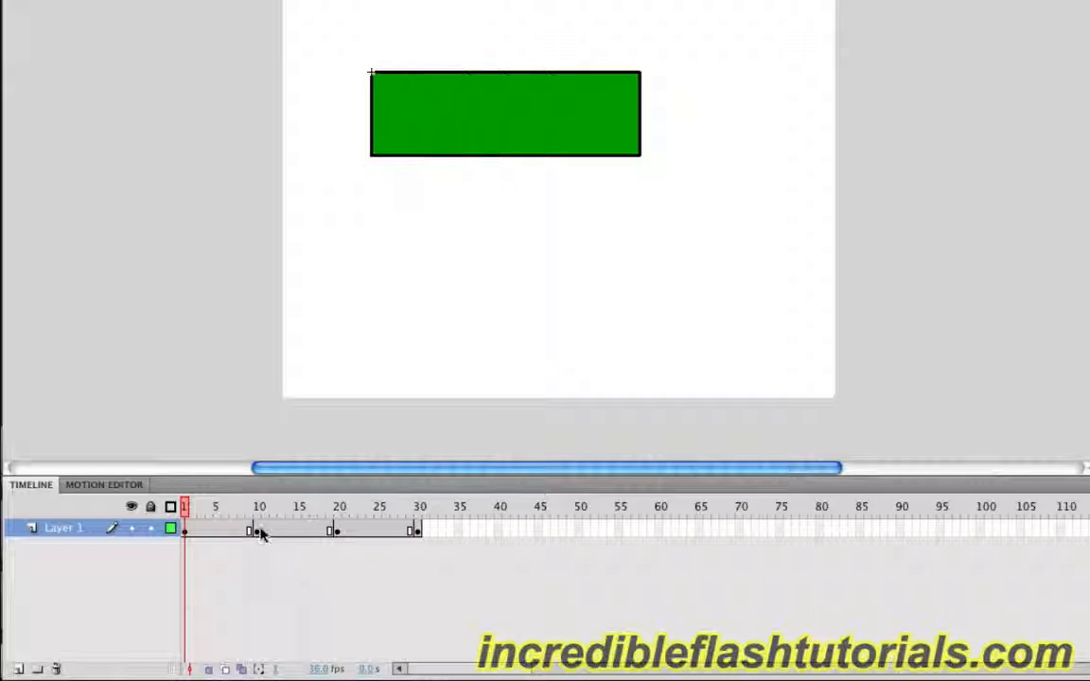
Compare the shape at keyframes 10 and 20 inside the movie clip with the instance at several main timeline frames, including 23, 19, 17 and 11.
left_click(255, 530)
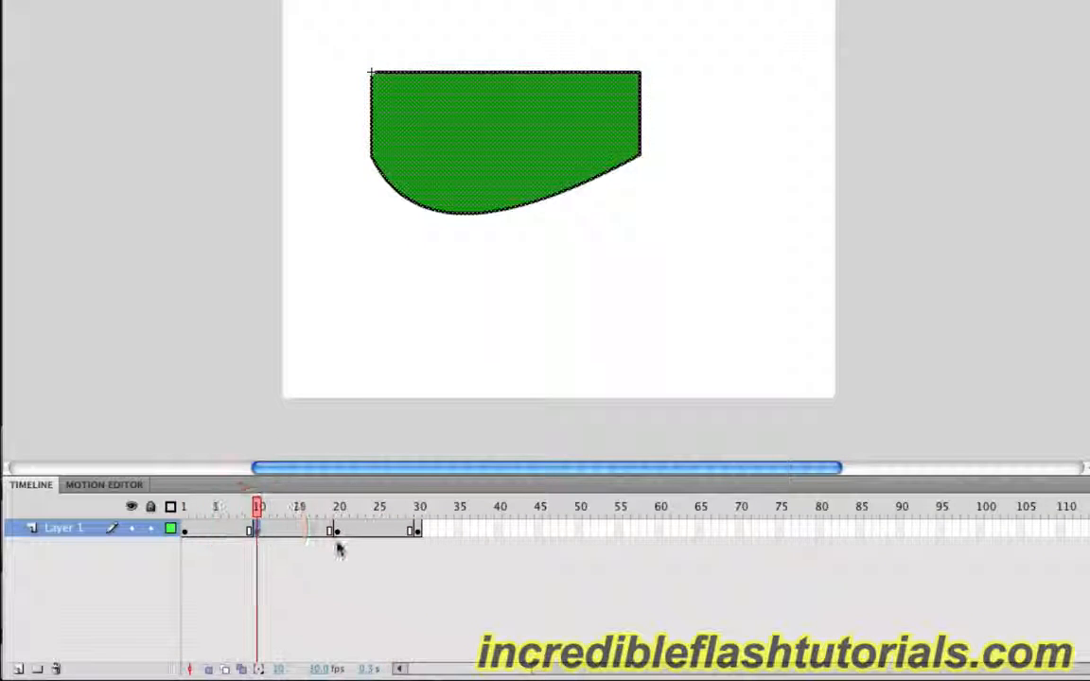
left_click(336, 531)
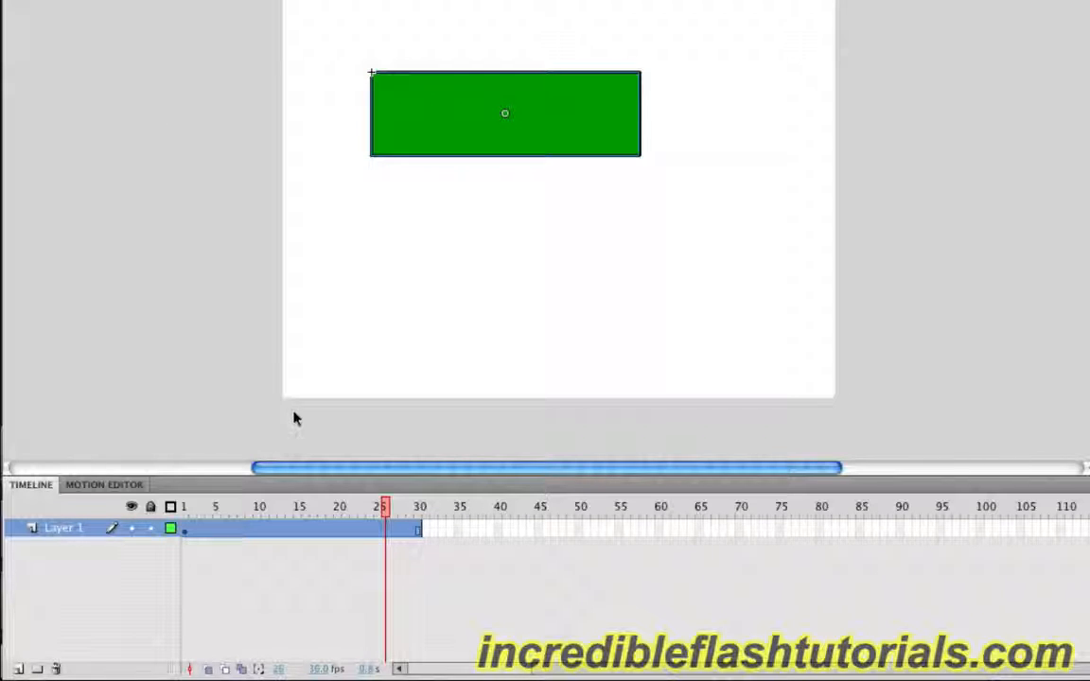
left_click(364, 530)
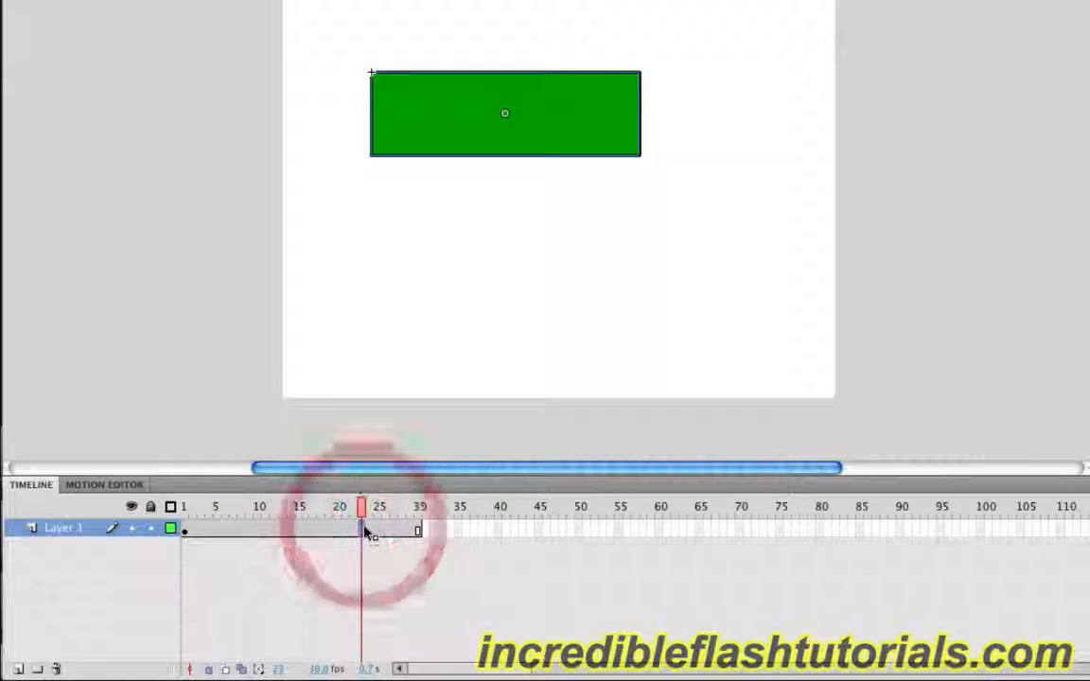
left_click(346, 531)
left_click(331, 531)
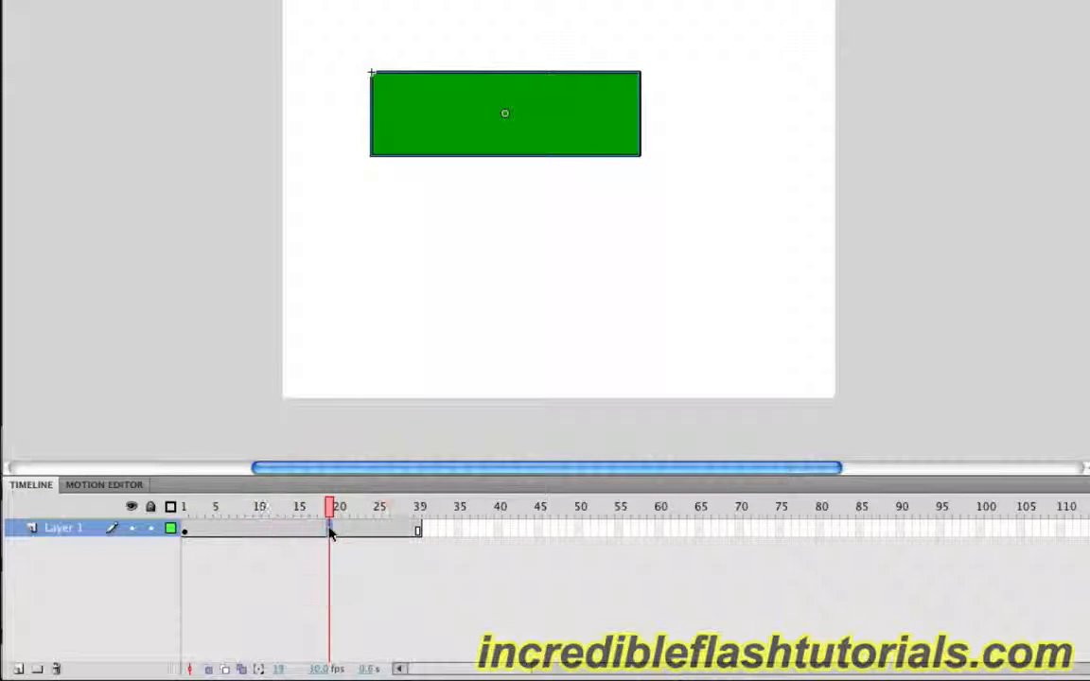
left_click(312, 532)
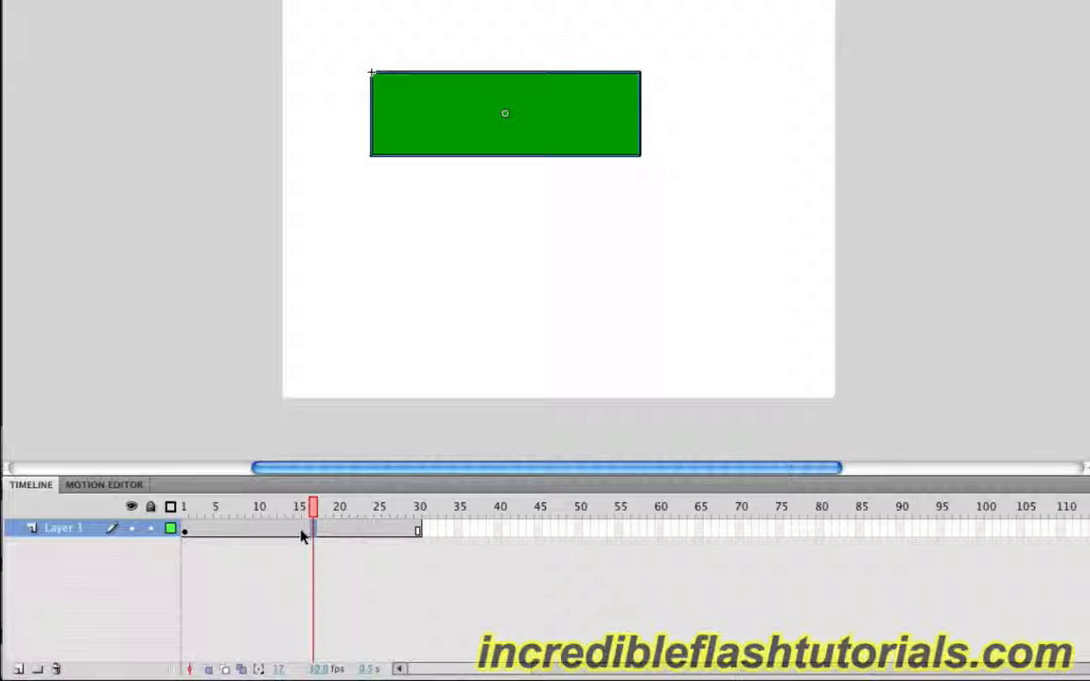
left_click(288, 531)
left_click(264, 535)
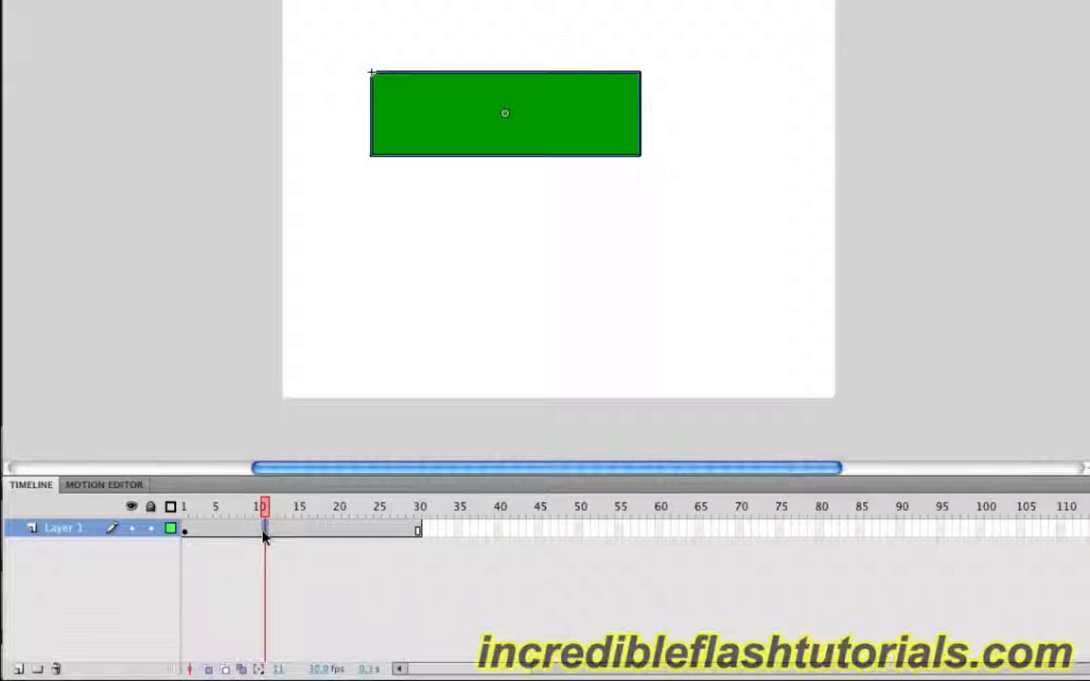
left_click(331, 536)
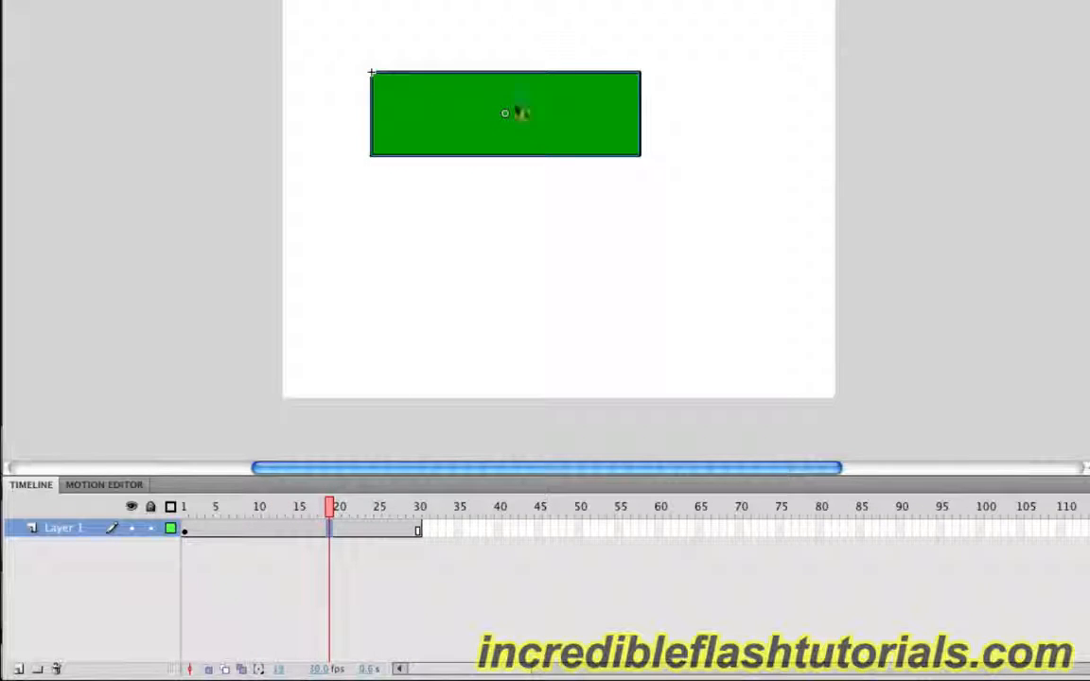
Open the movie clip instance for editing in place and check the shape at its keyframes 10 and 20.
double_click(560, 109)
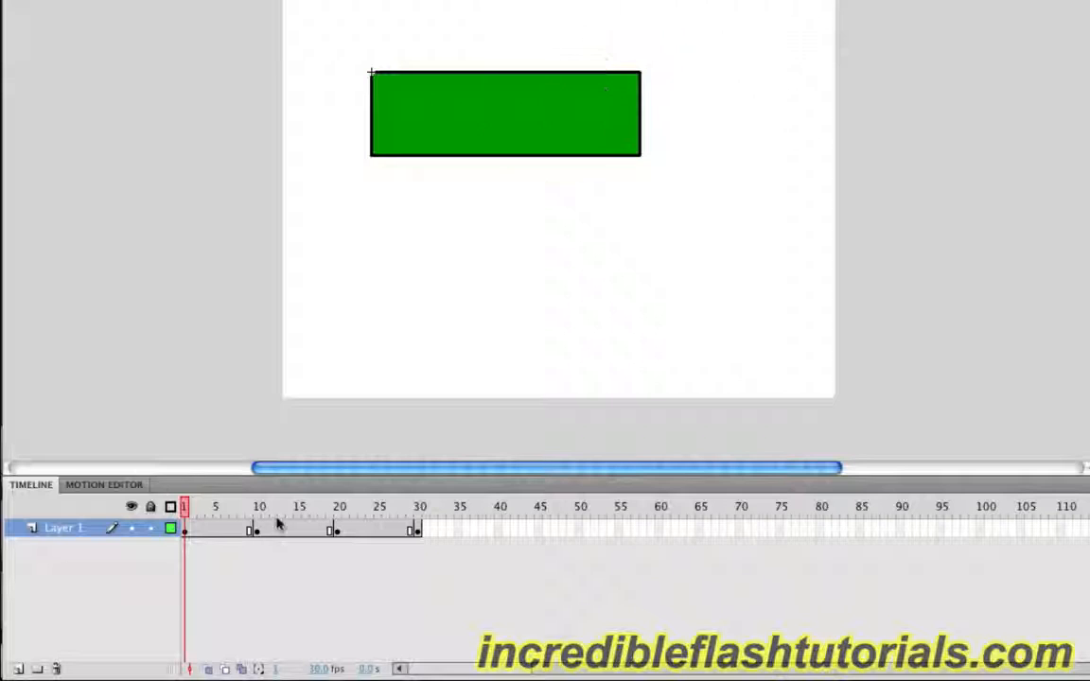
left_click(255, 532)
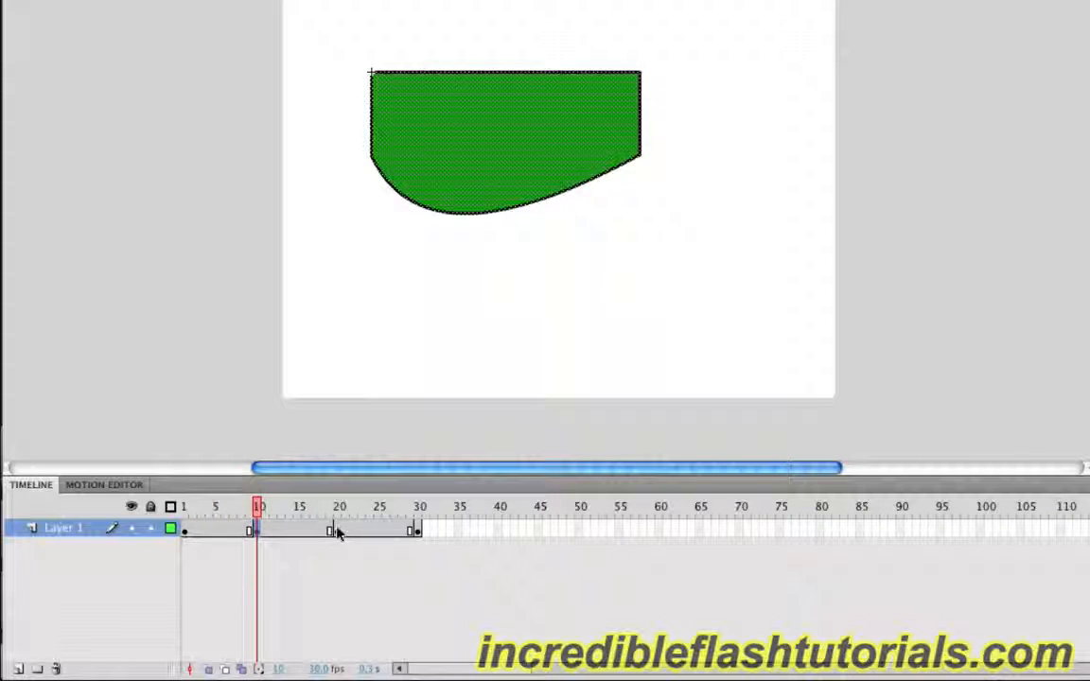
left_click(337, 533)
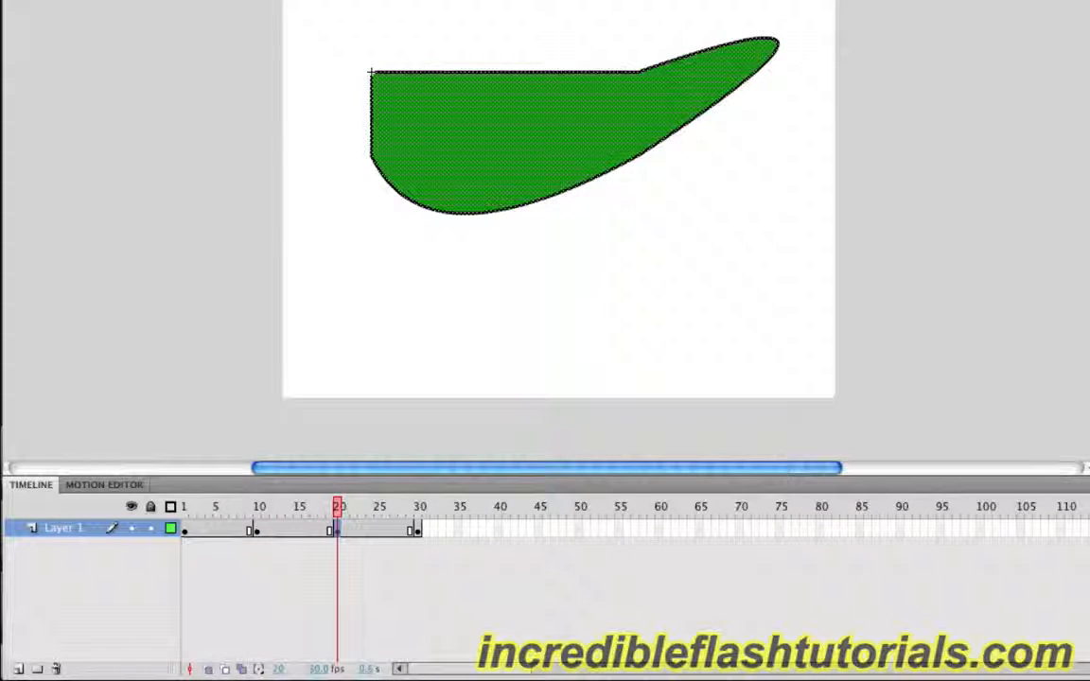
Return to Scene 1, test the scene to watch the rectangle's movie clip animation, and close the preview.
left_click(77, 39)
left_click(534, 12)
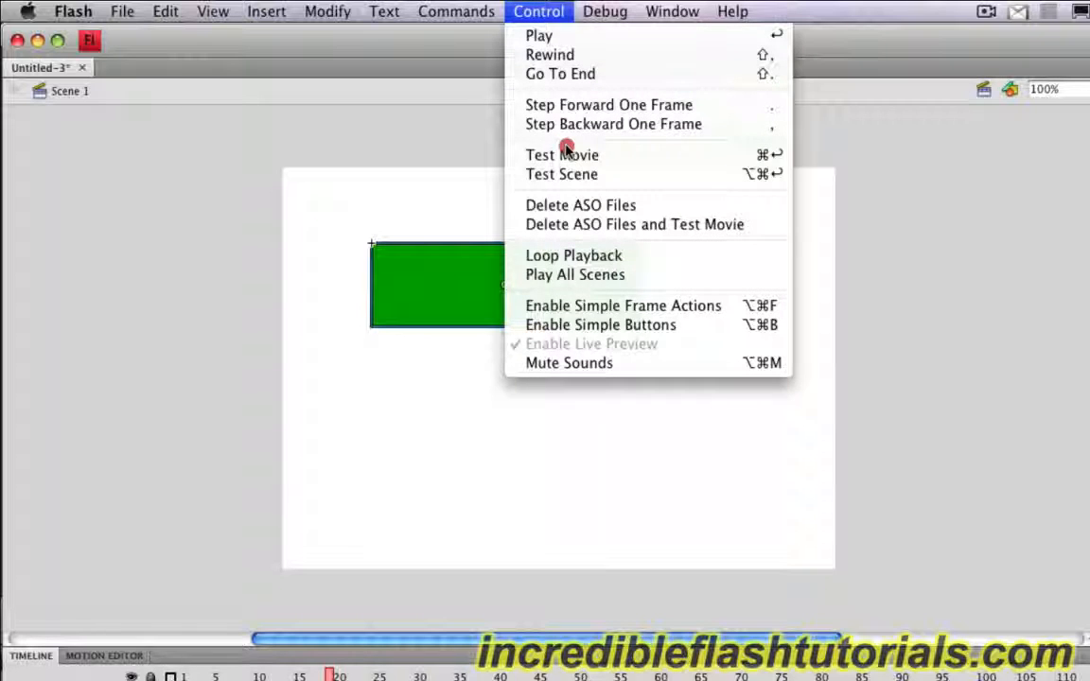
left_click(570, 176)
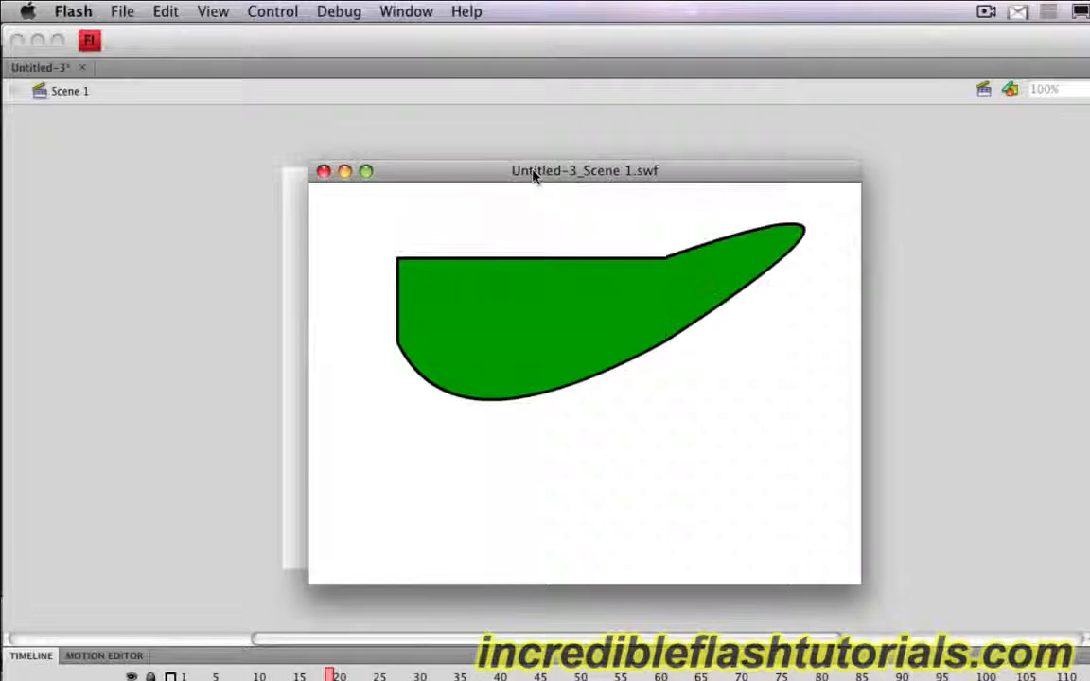
left_click(324, 172)
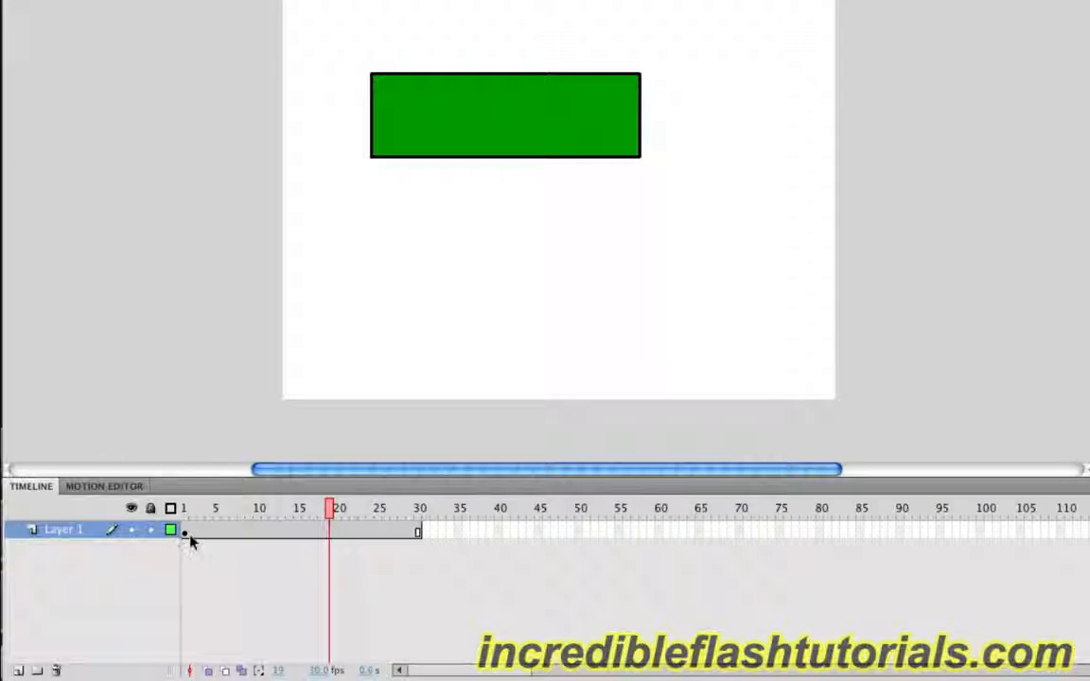
Move the movie clip instance to the upper-left corner of the stage and deselect it.
left_click(448, 142)
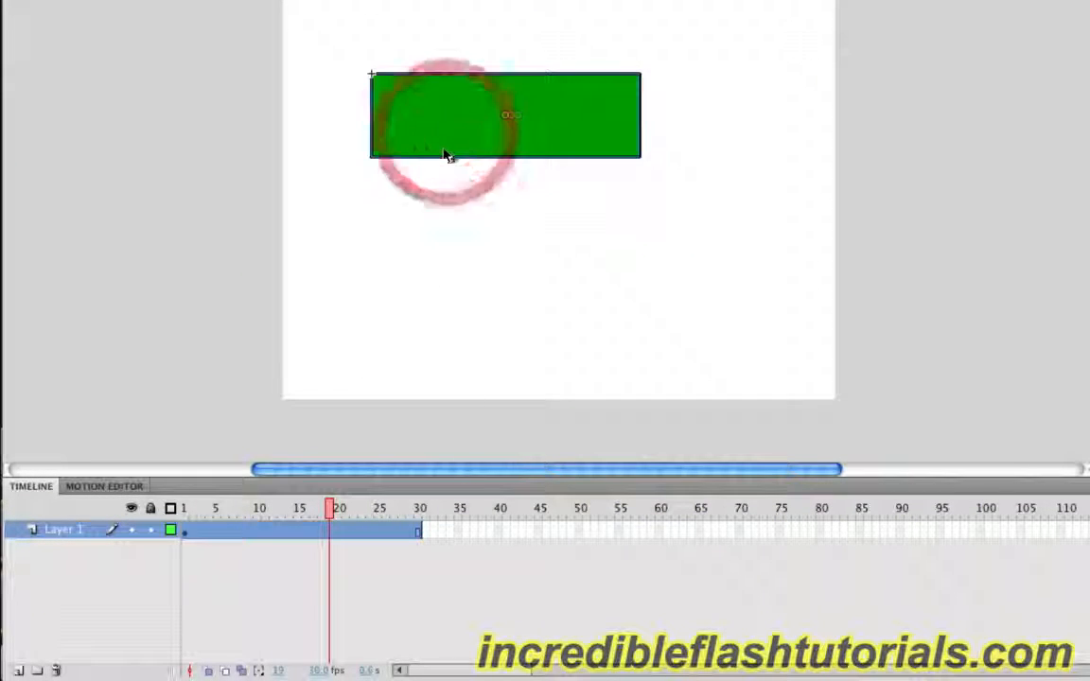
left_click_drag(475, 149, 396, 82)
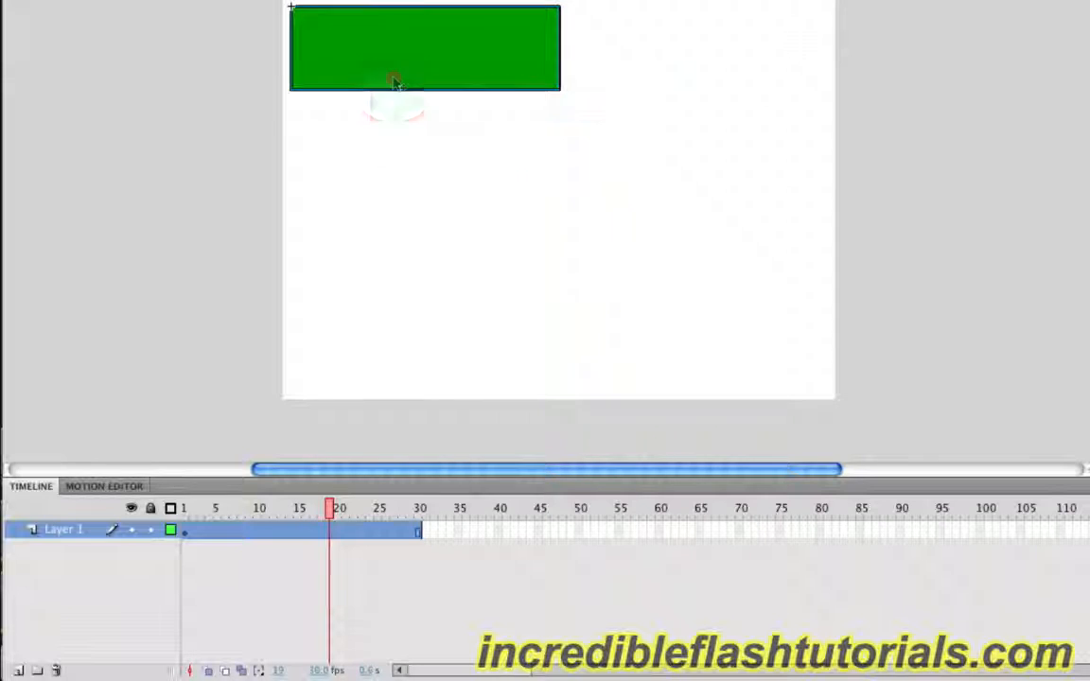
left_click(235, 363)
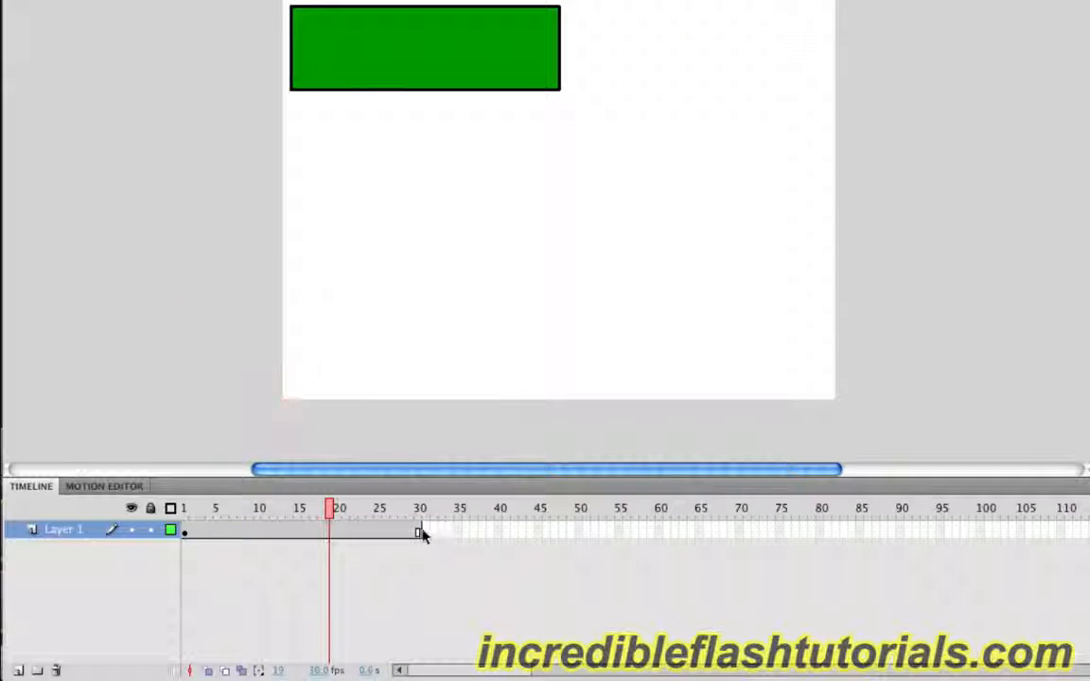
Insert a keyframe at frame 30 of Layer 1 and move the movie clip instance to the stage's lower-right corner there.
right_click(421, 536)
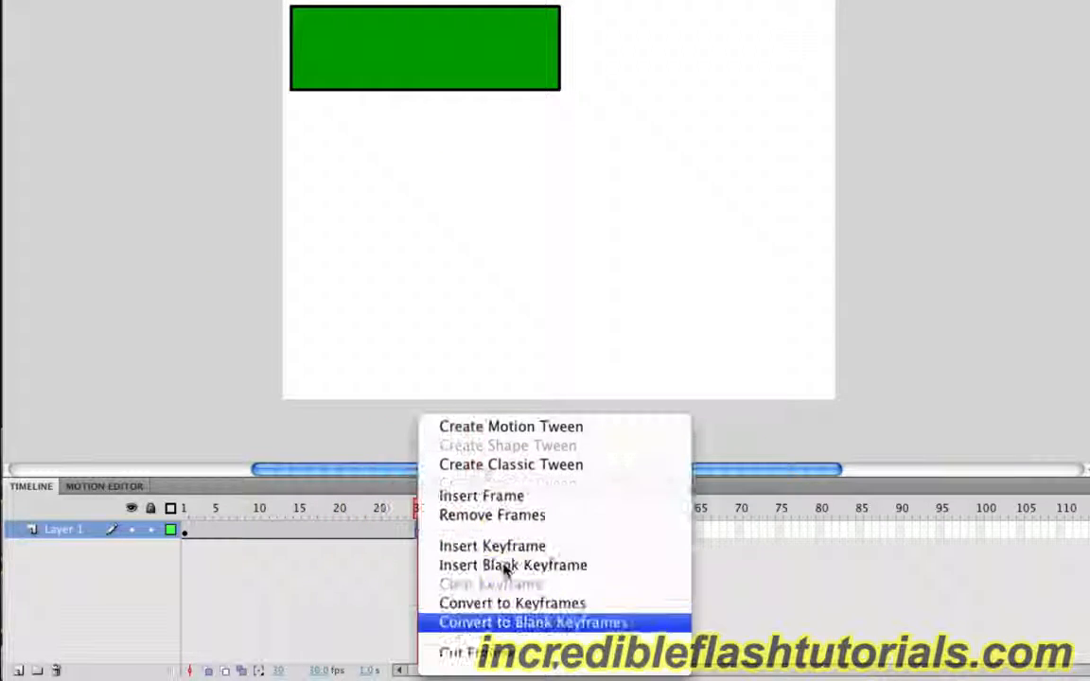
left_click(504, 551)
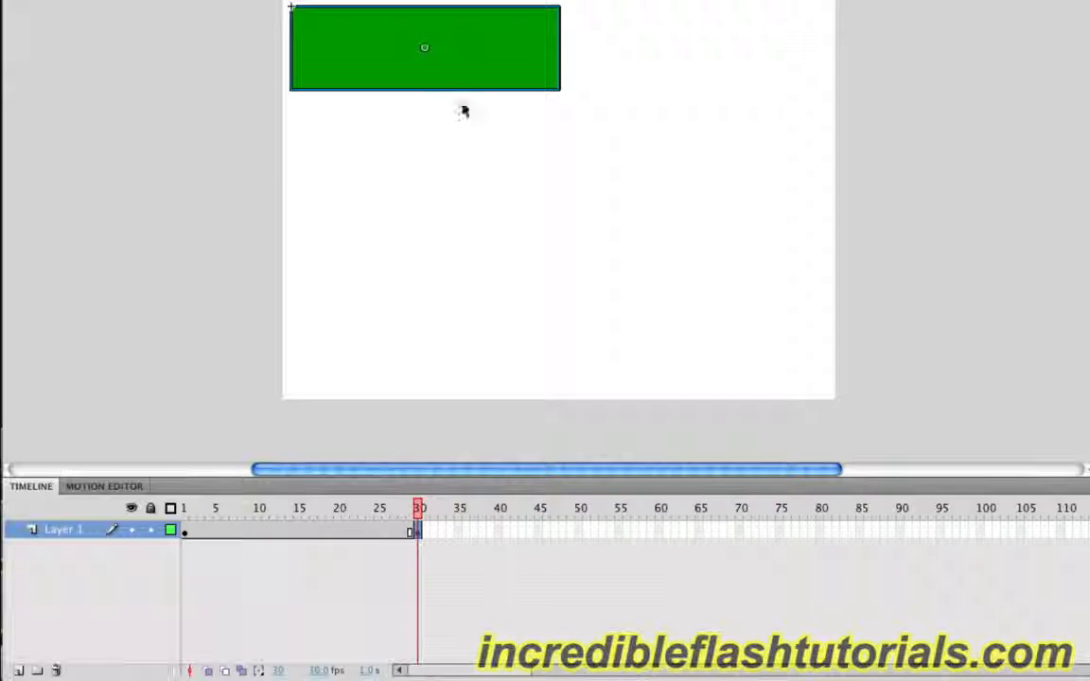
left_click_drag(476, 38, 742, 338)
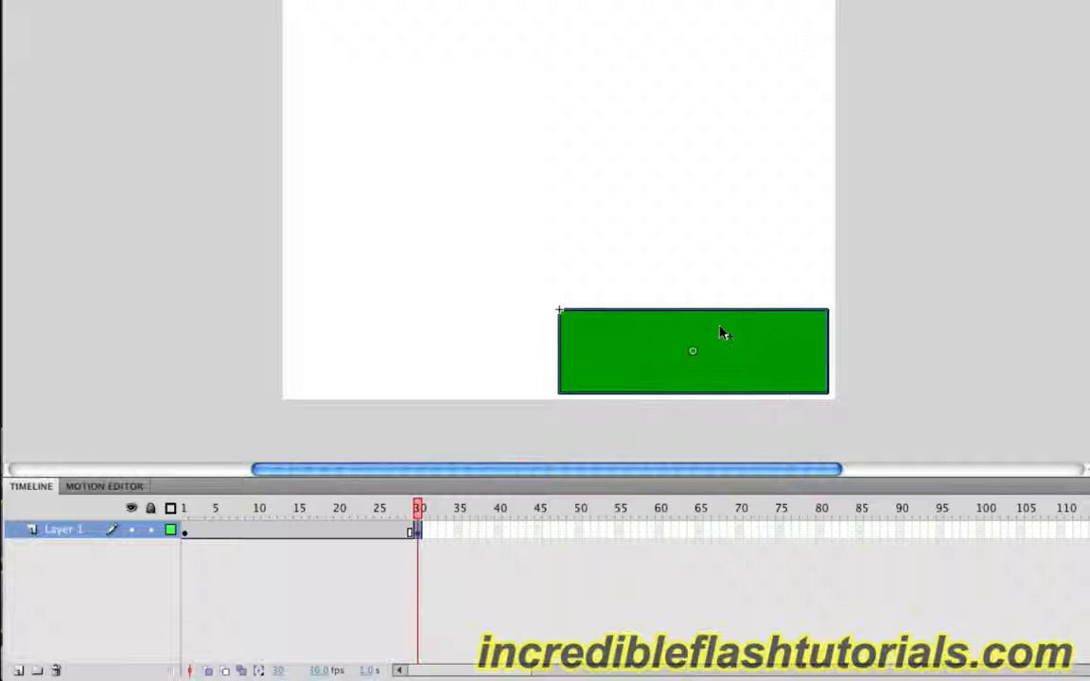
Create a classic tween between frames 1 and 30 of Layer 1 and play the main timeline.
right_click(186, 533)
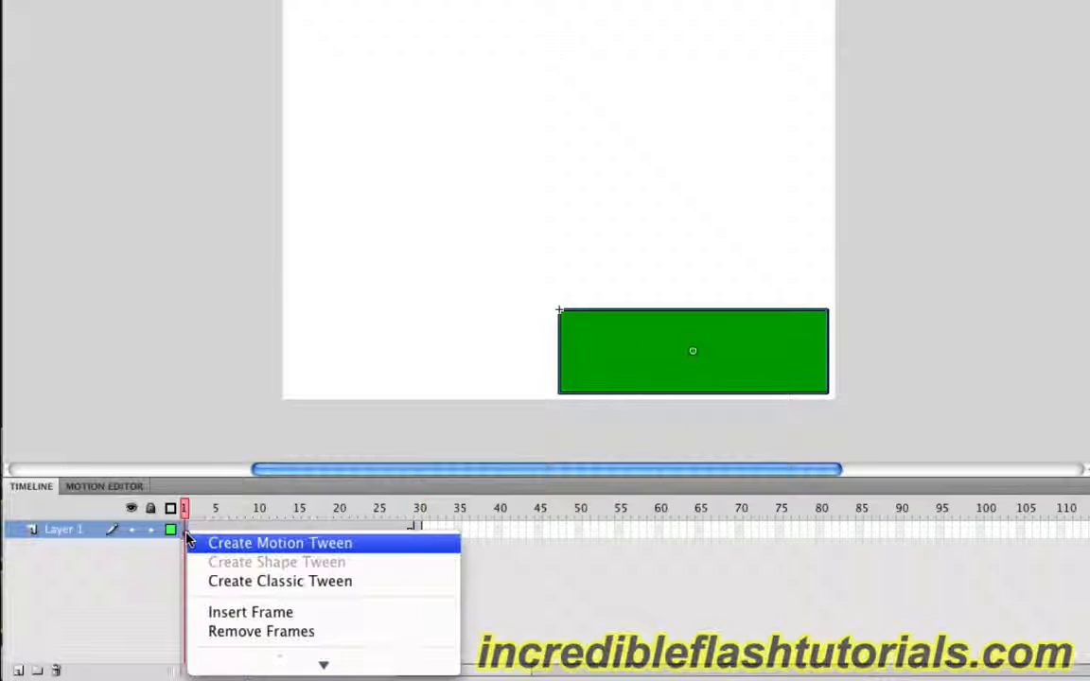
left_click(221, 584)
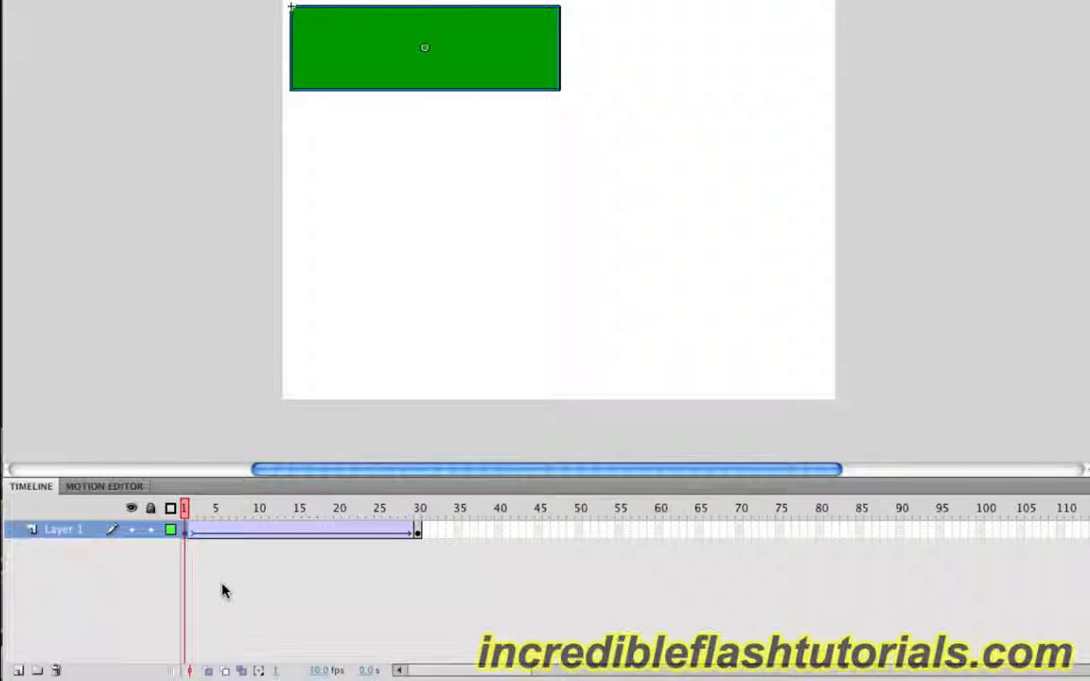
key("Return")
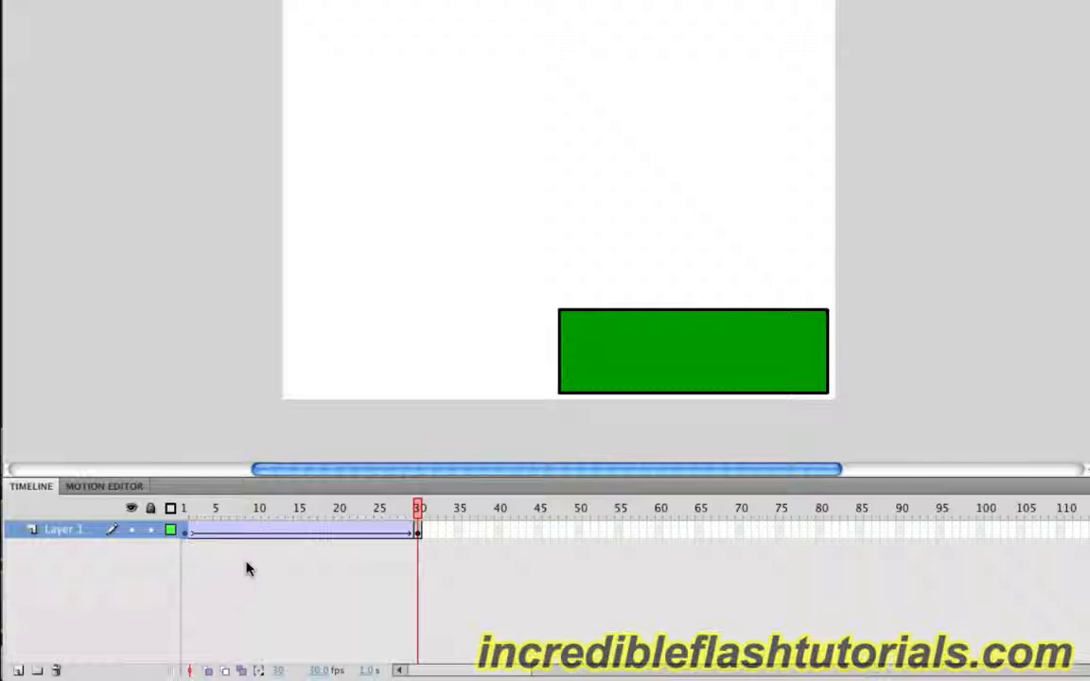
Add a layer above Layer 1 and draw a green oval about 101 x 94 px near the stage's lower-left corner at frame 1.
left_click(17, 671)
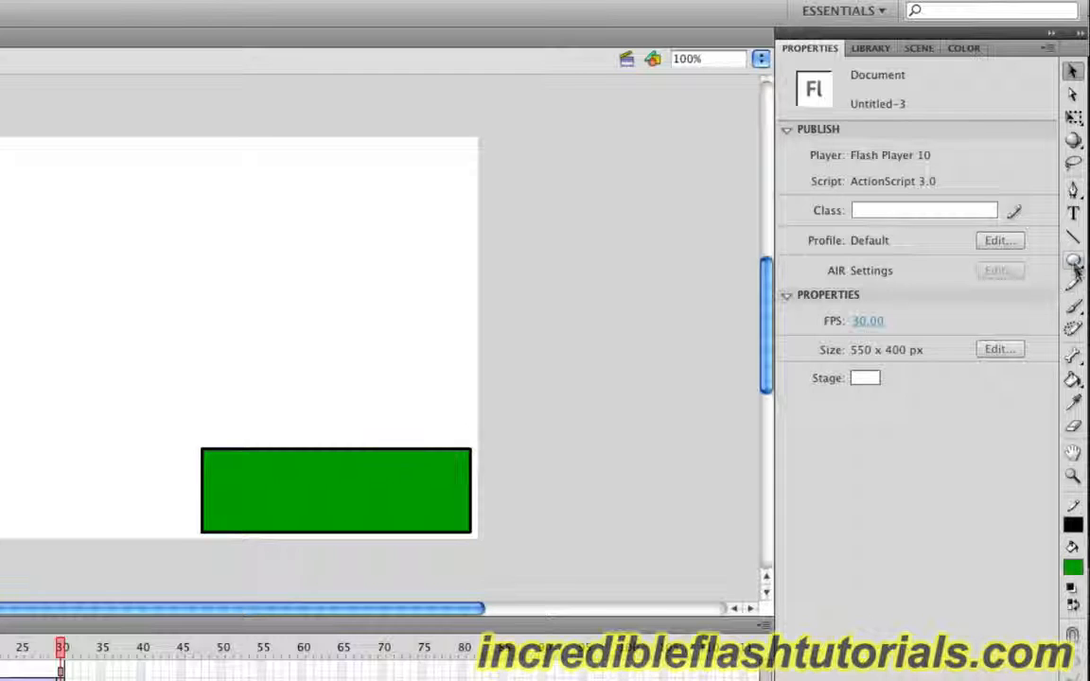
left_click(1073, 263)
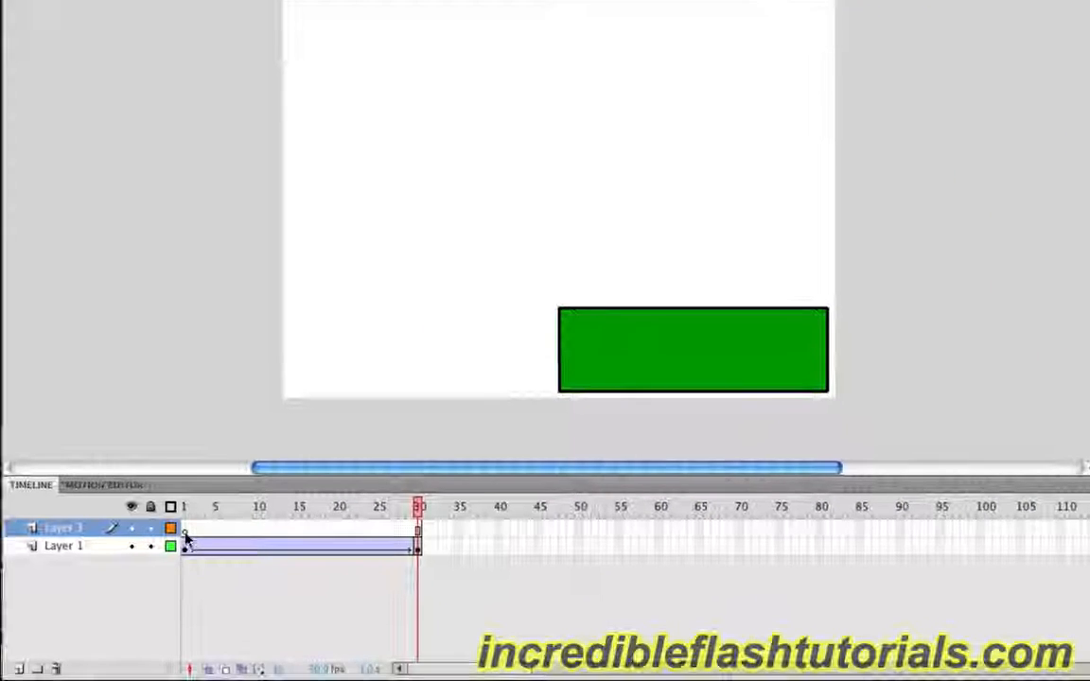
left_click(115, 556)
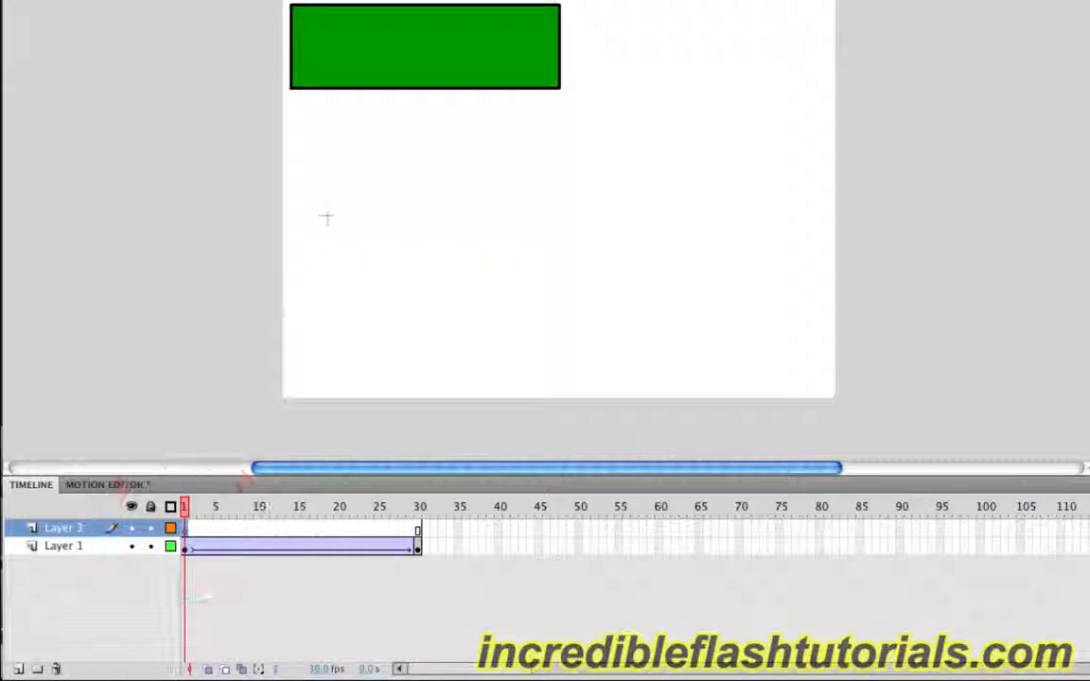
left_click_drag(299, 282, 399, 378)
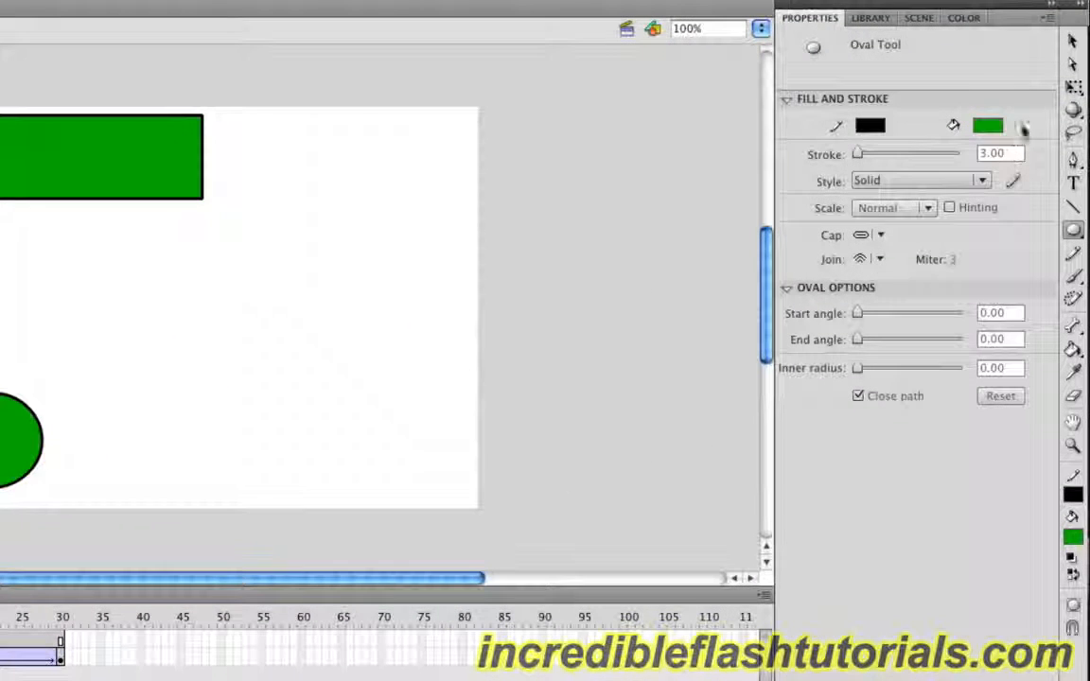
Insert a keyframe at frame 30 of the oval's layer and move the oval to the stage's upper-right corner there.
left_click(1072, 41)
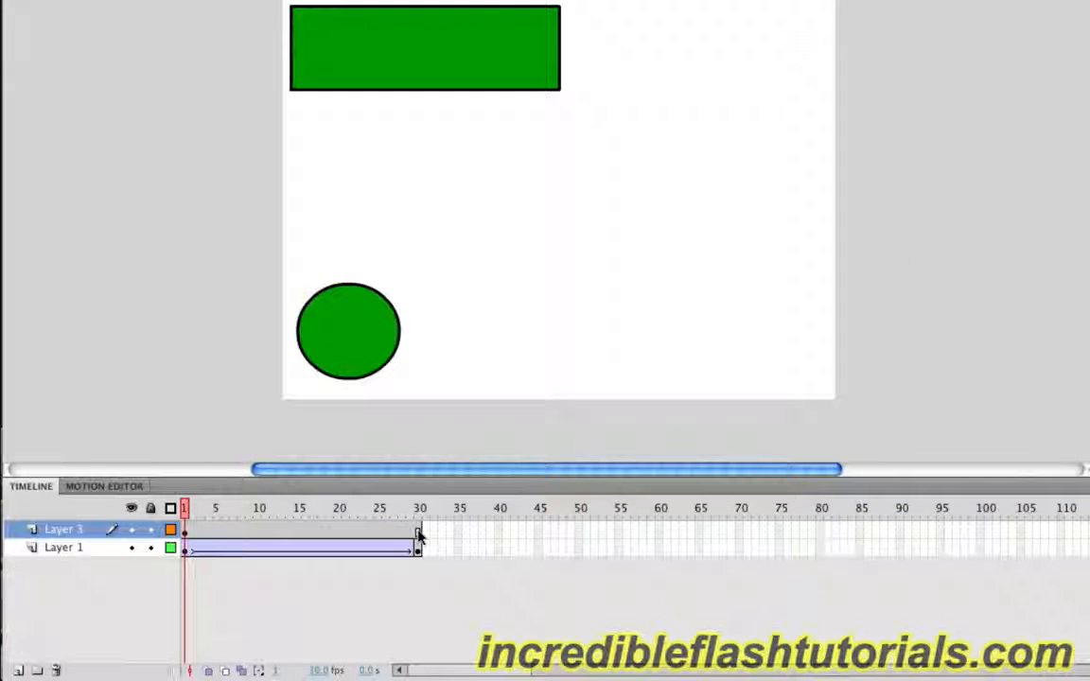
right_click(336, 557)
mouse_move(523, 671)
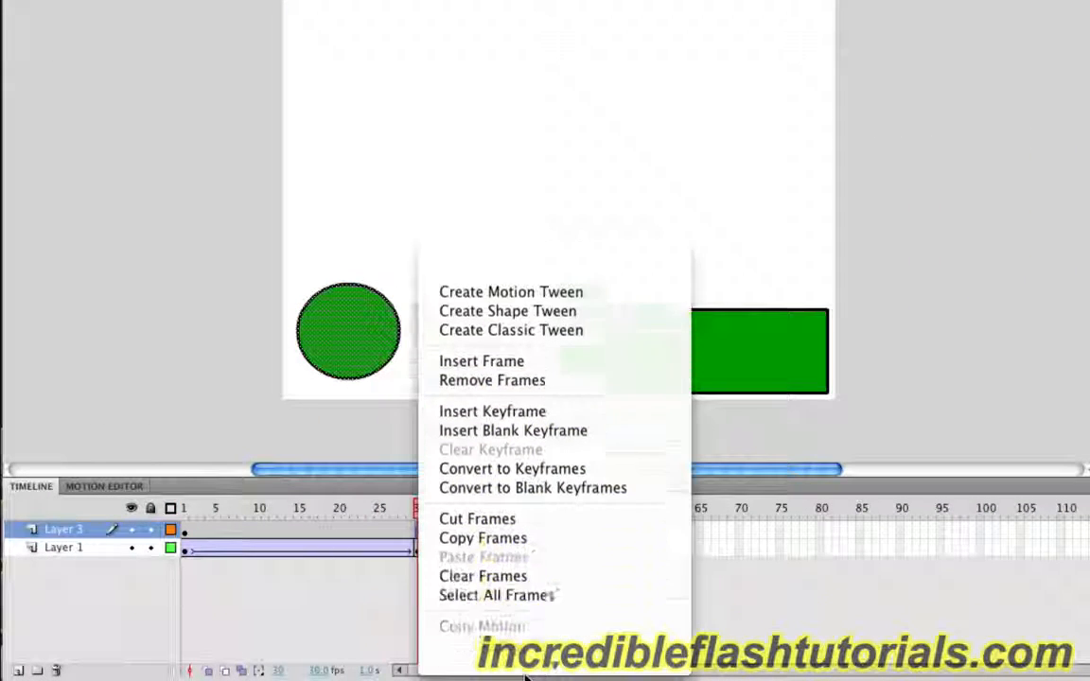
left_click(487, 337)
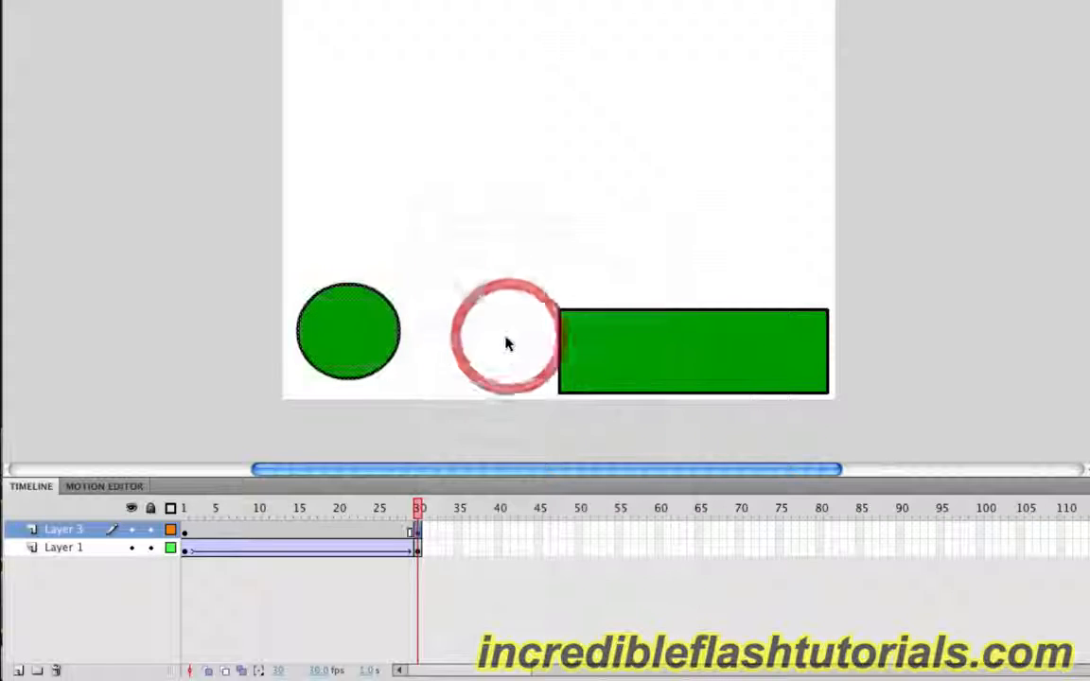
left_click(383, 530)
left_click(418, 530)
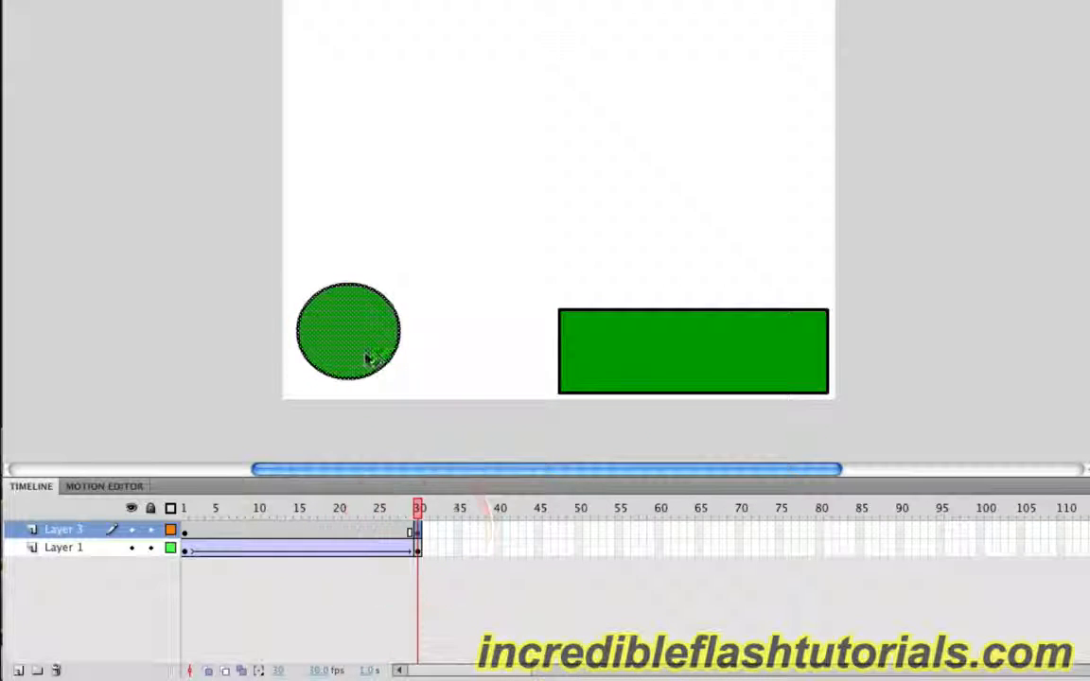
left_click_drag(367, 360, 774, 97)
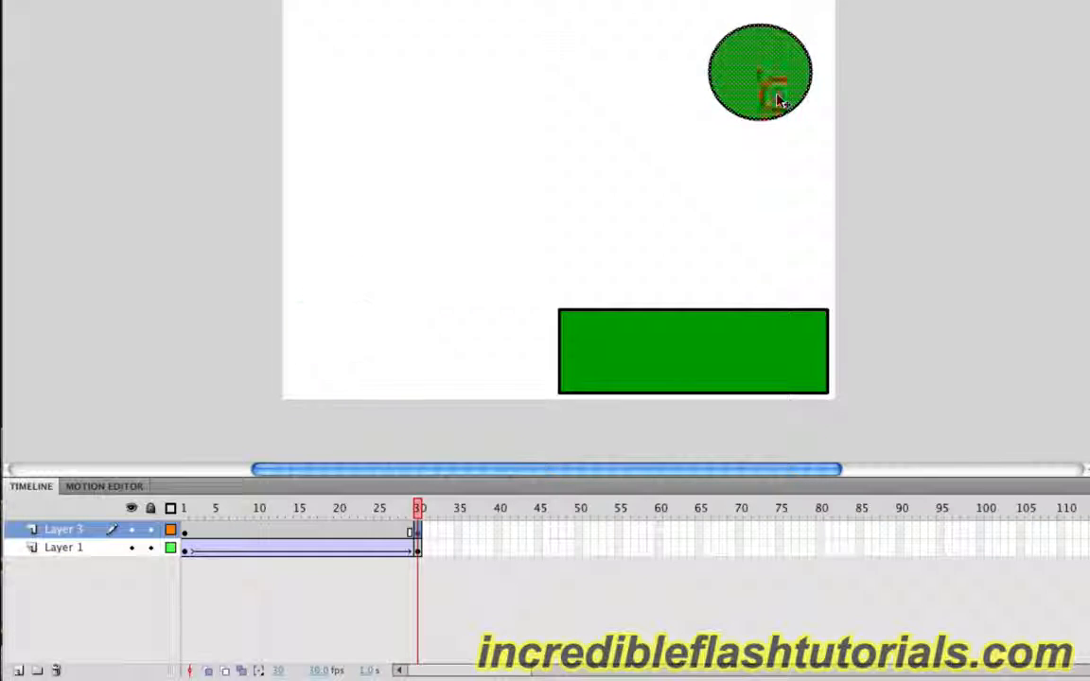
Create a classic tween on the oval's layer from frame 1 and check the oval's position along the tween, including frames 30 and 1.
right_click(186, 533)
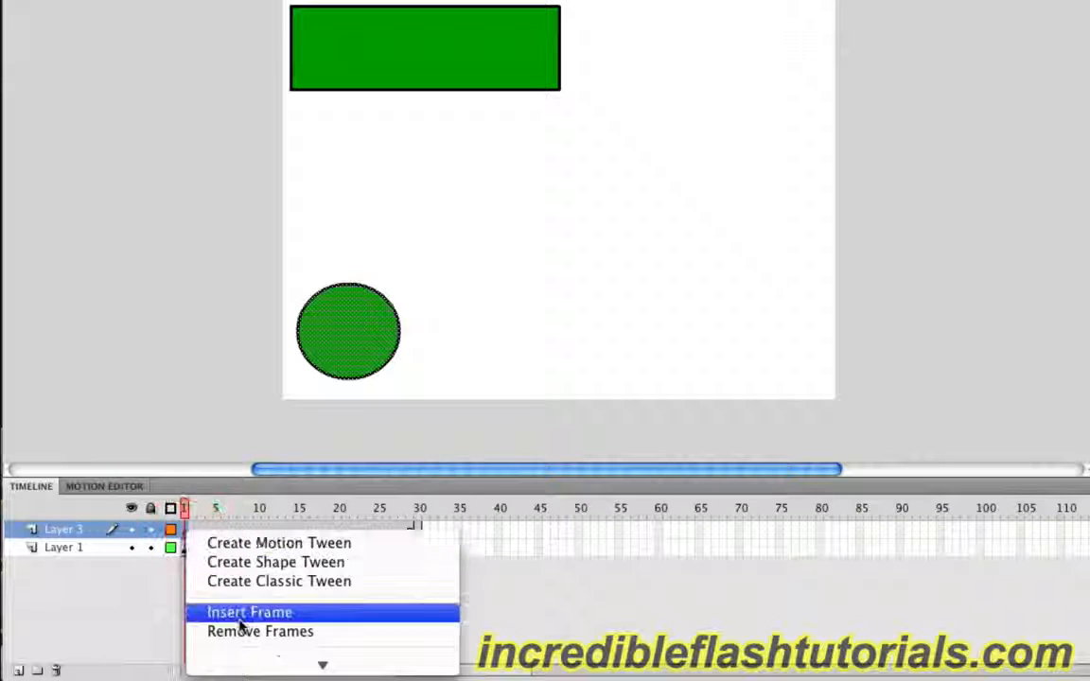
left_click(280, 589)
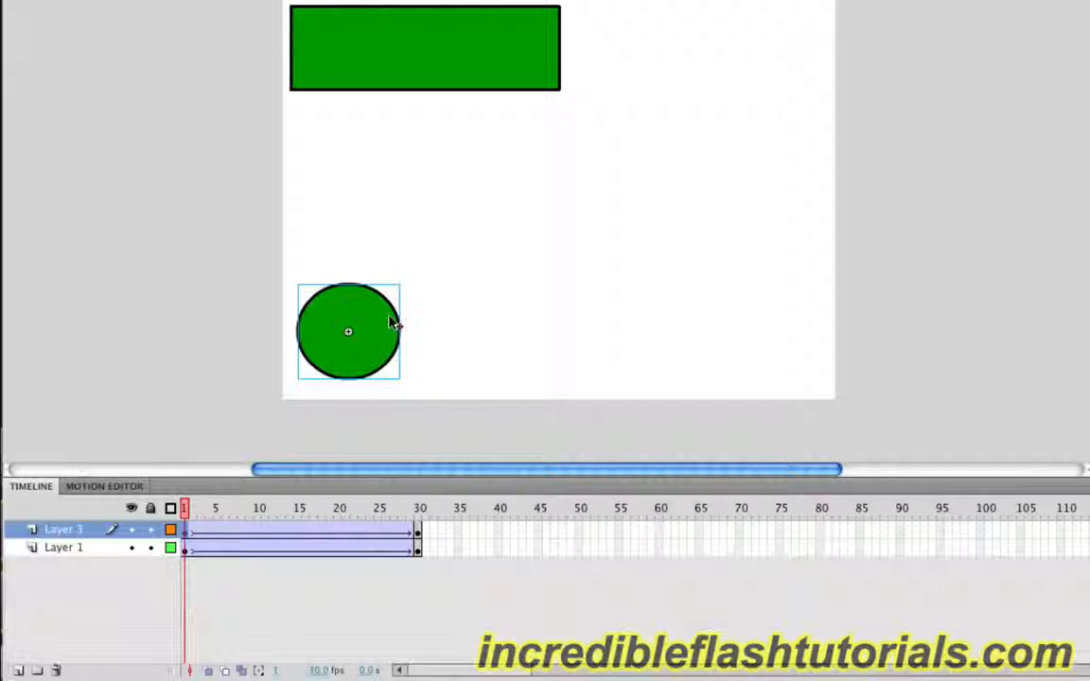
left_click_drag(241, 531, 370, 531)
left_click(418, 531)
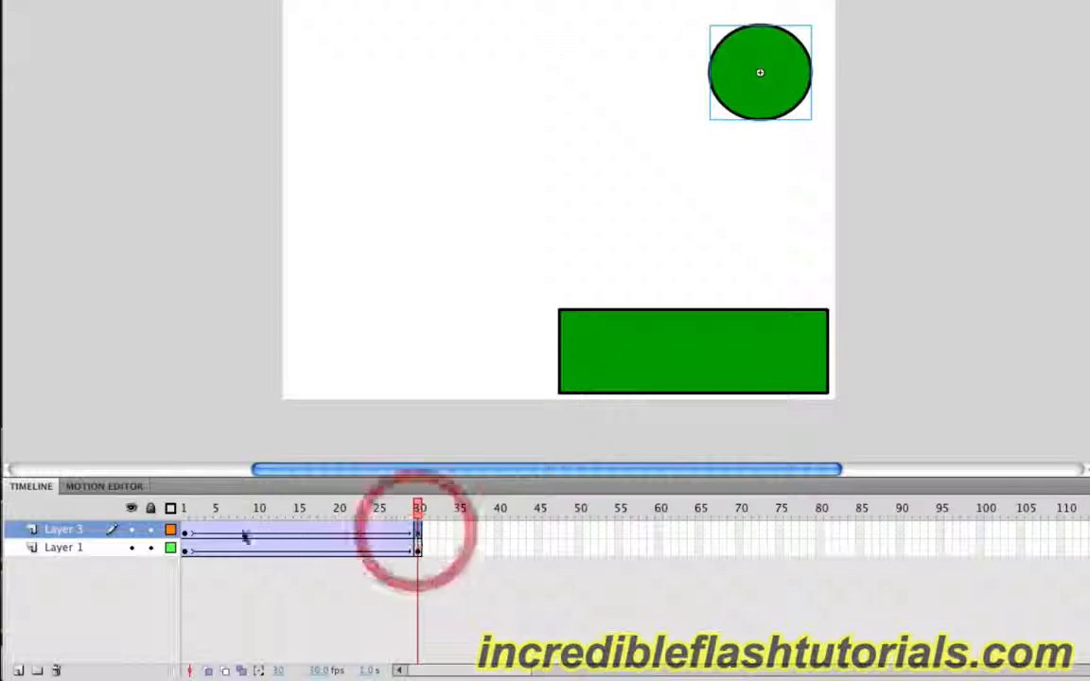
left_click(185, 535)
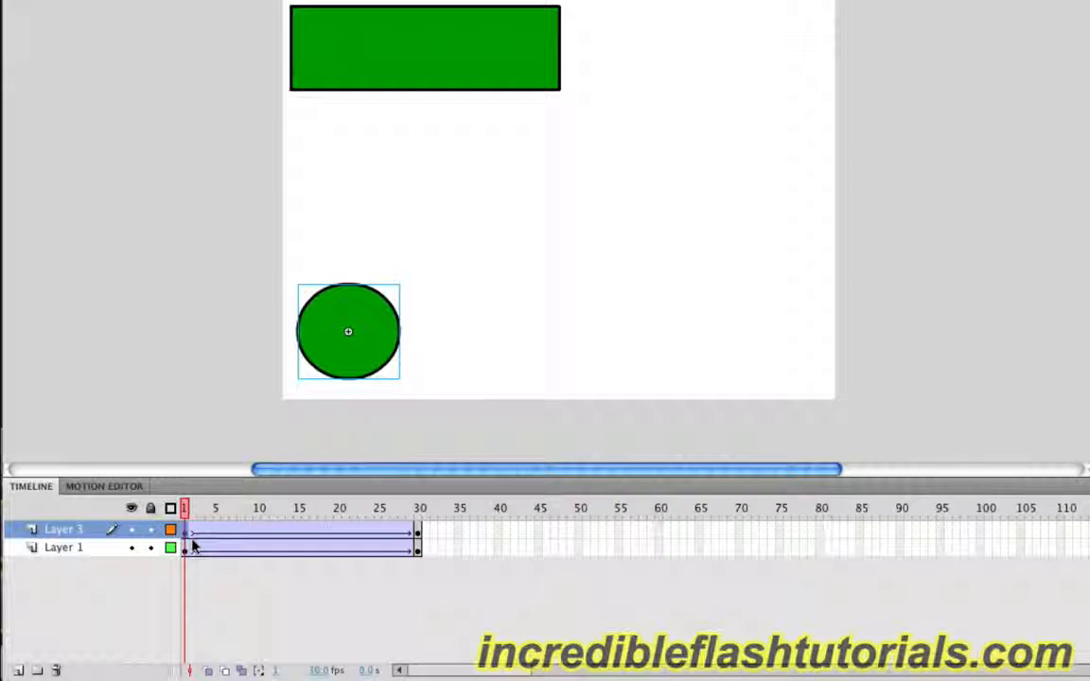
Open the oval's tween symbol for inspection, return to Scene 1, and preview Tween 3 in the library.
double_click(376, 351)
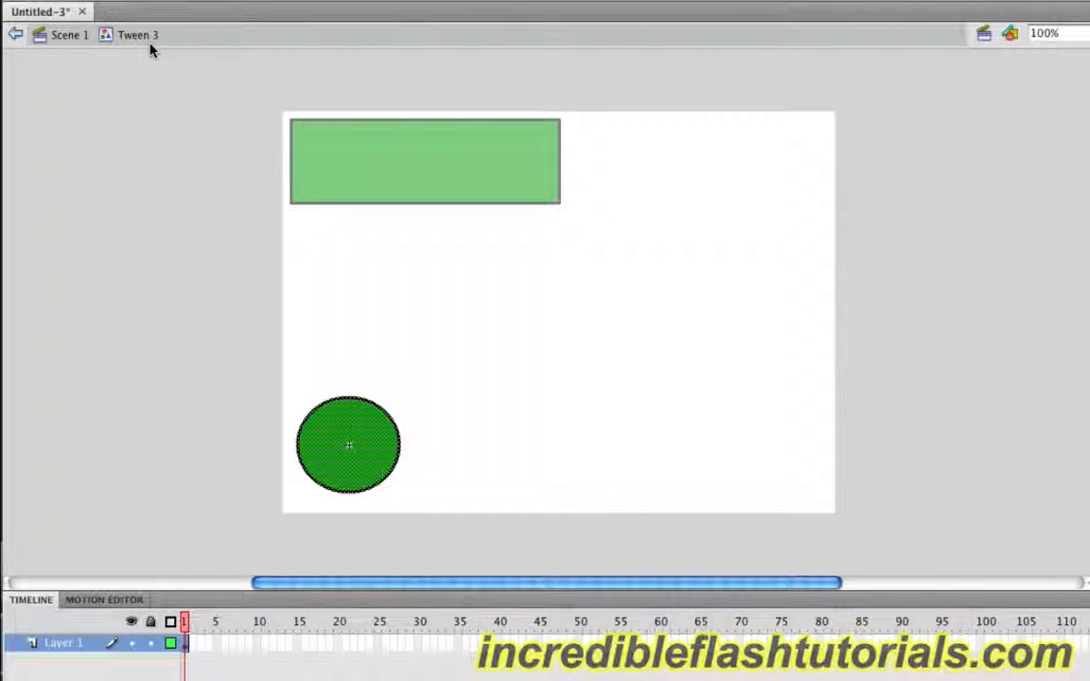
left_click(69, 35)
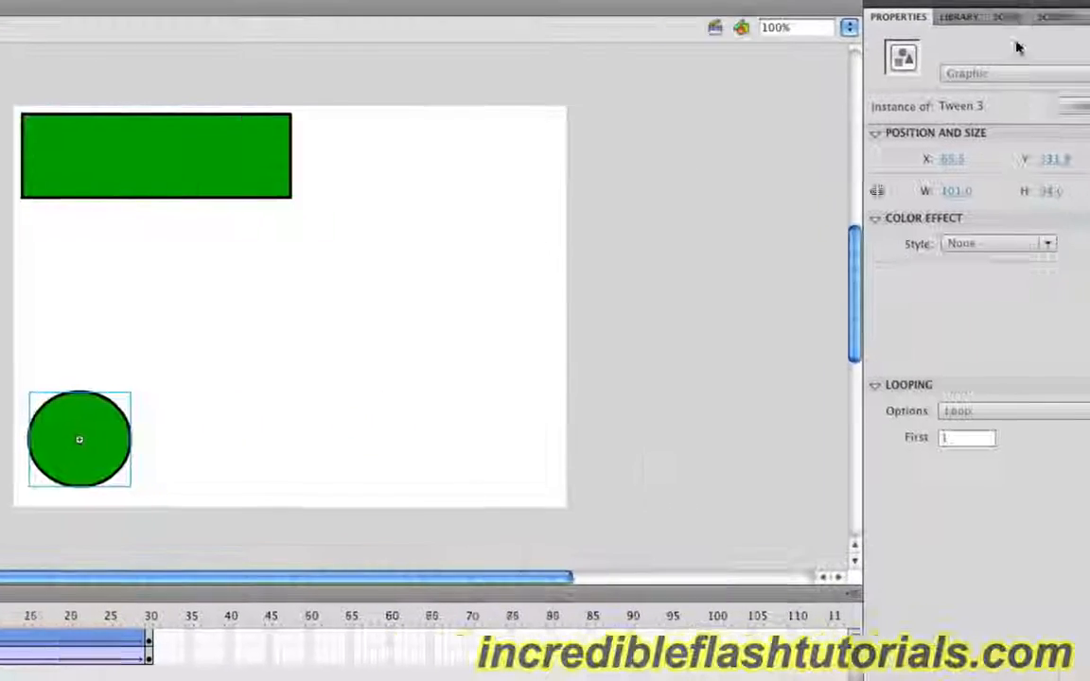
left_click(876, 17)
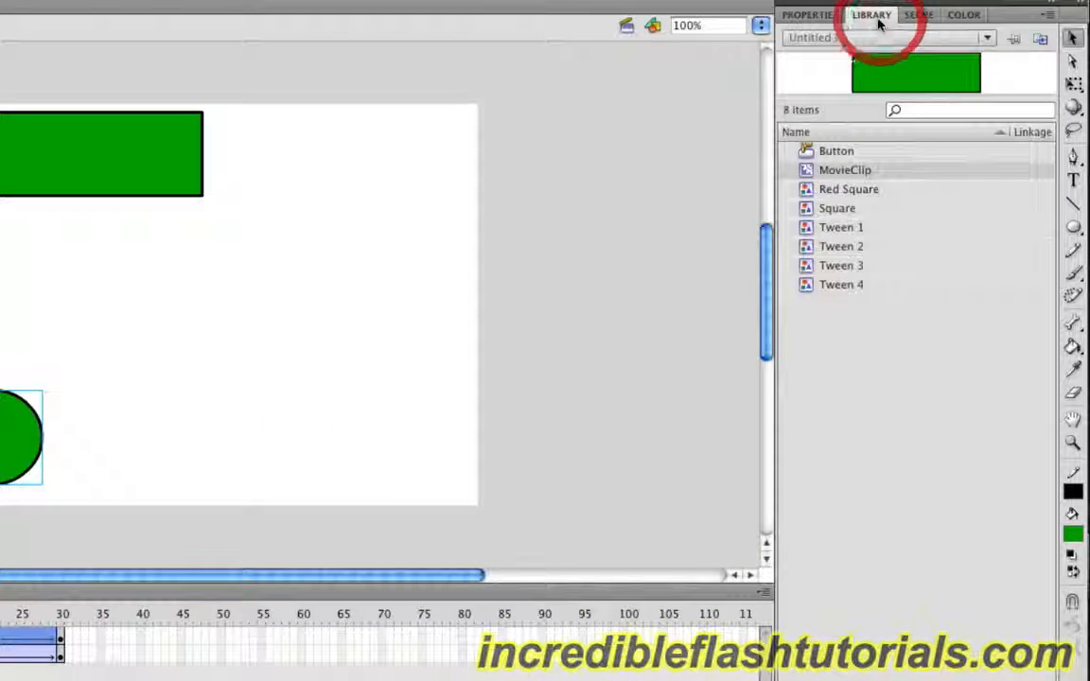
left_click(856, 268)
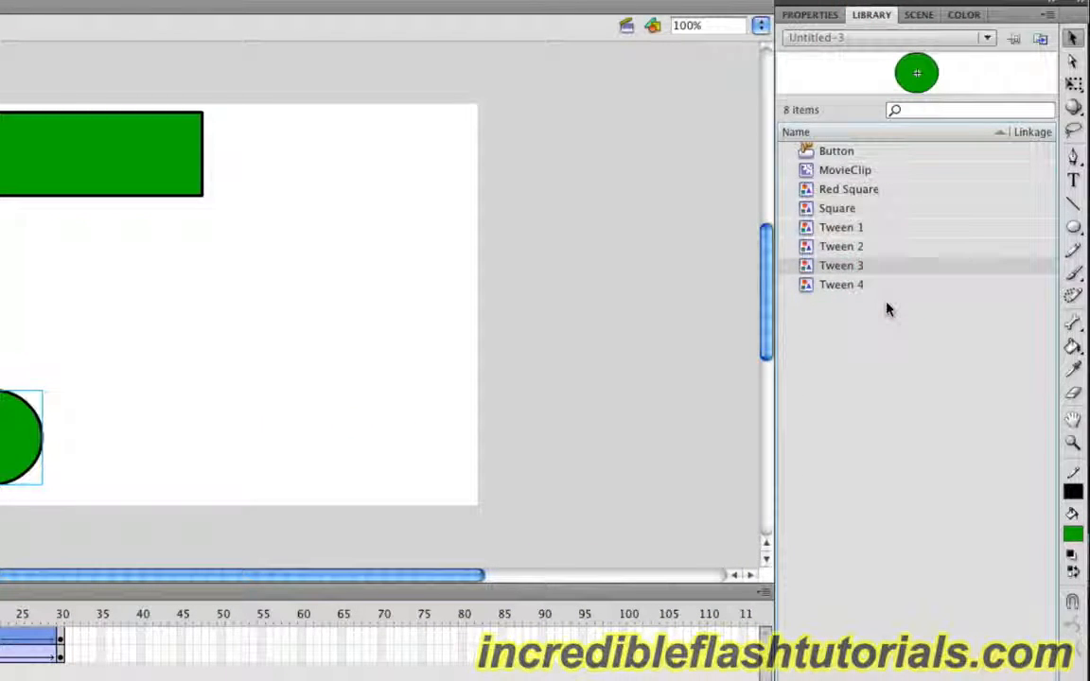